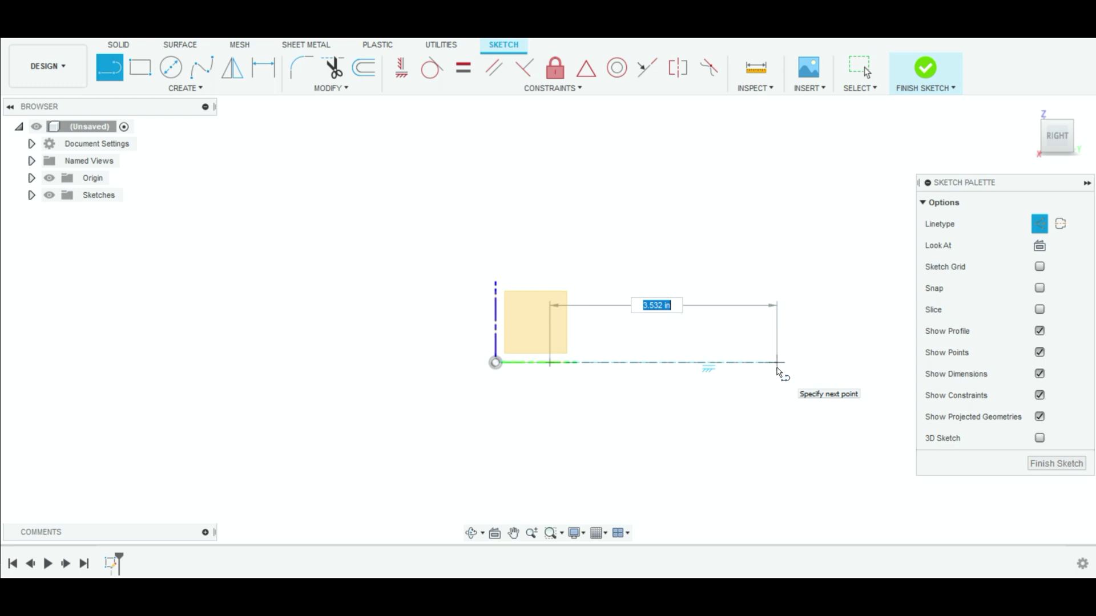
Draw a horizontal construction line 36 in long along the green axis
{"action": "type", "text": "36"}
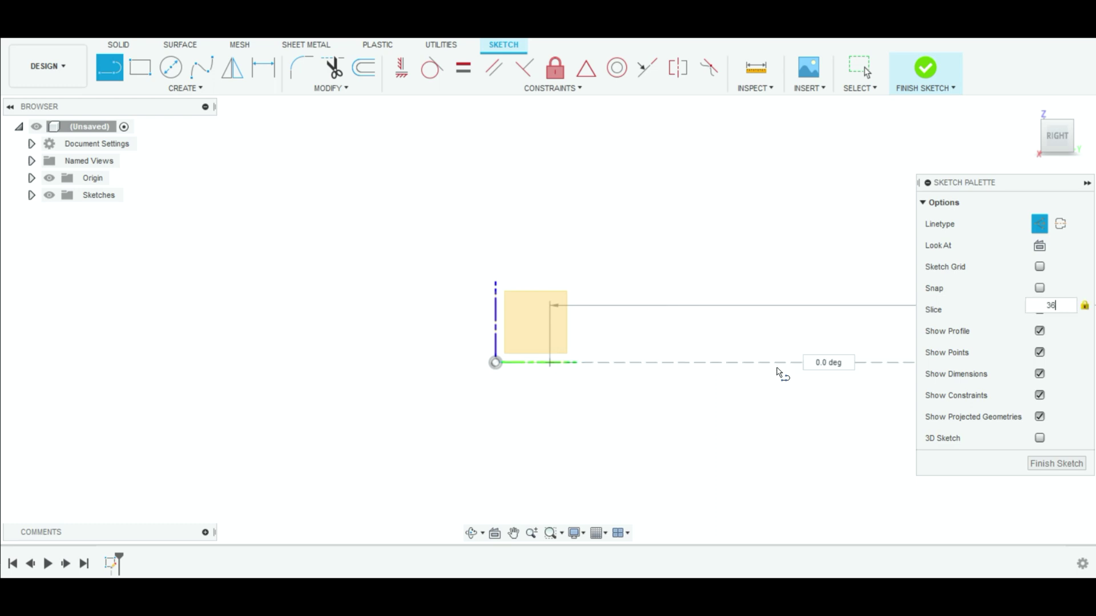
{"action": "key", "text": "Tab"}
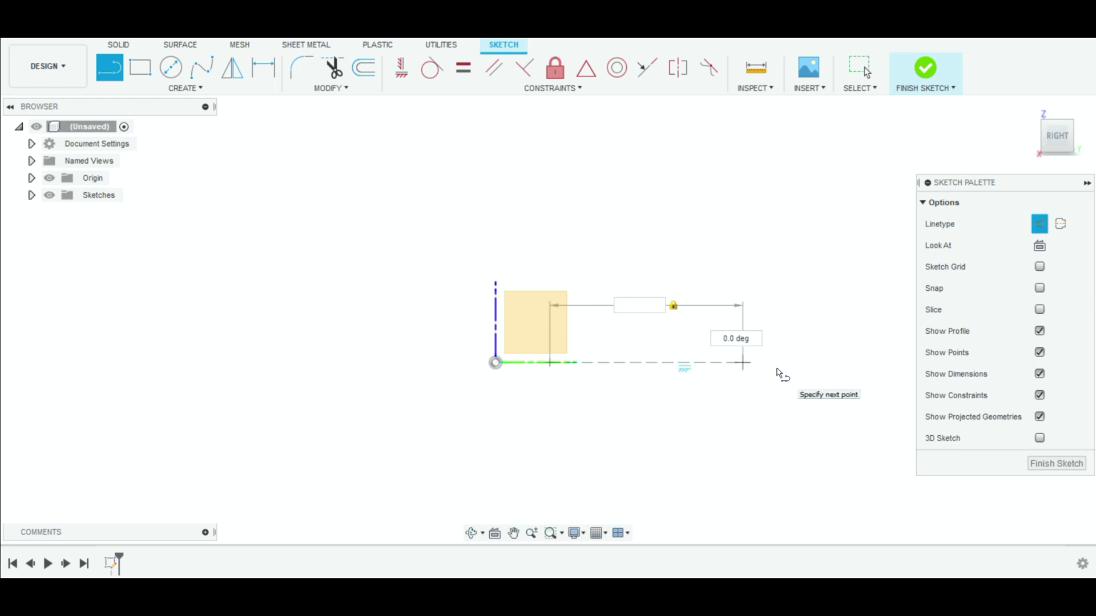
{"action": "type", "text": "36"}
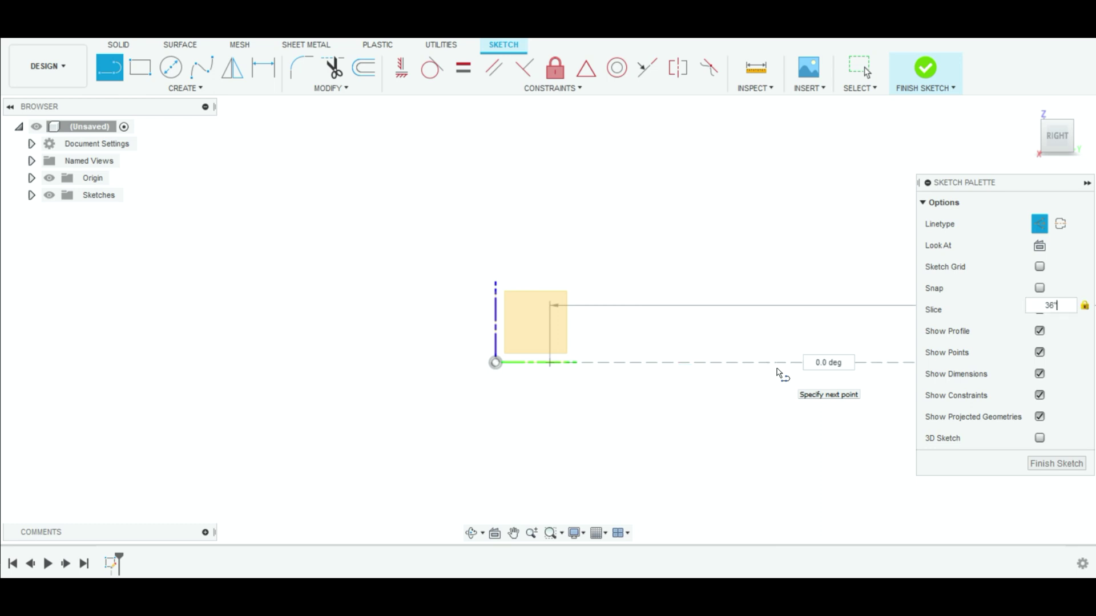
{"action": "key", "text": "Escape"}
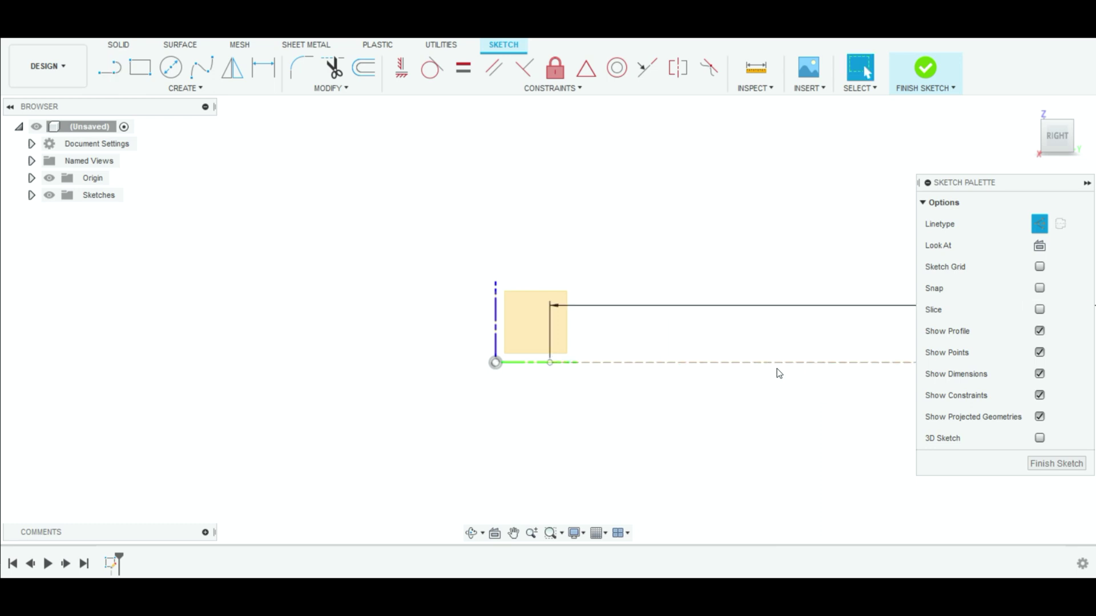
Draw a vertical construction line 84 in long upward from the midpoint of the horizontal construction line
{"action": "middle_click_drag", "start_coordinate": [1008, 179], "coordinate": [663, 302], "text": "shift"}
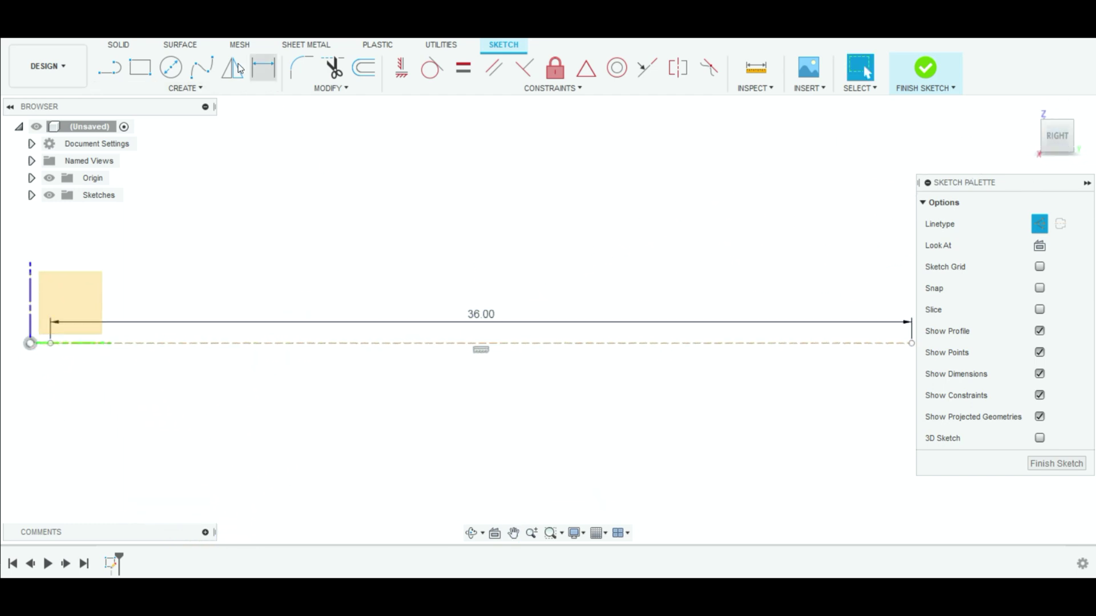
{"action": "key", "text": "l"}
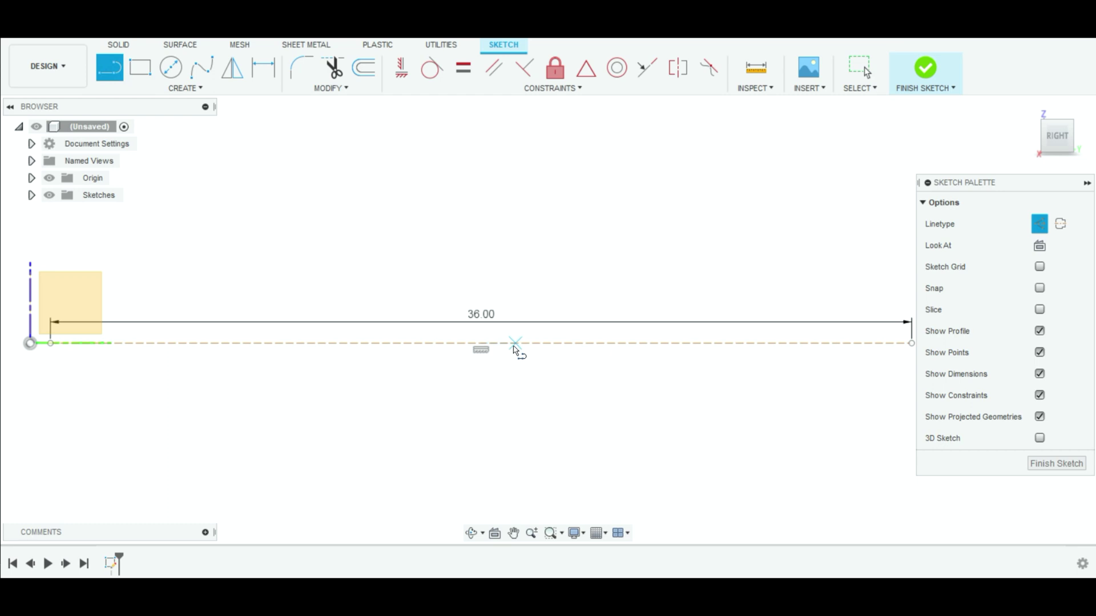
{"action": "left_click", "coordinate": [481, 343]}
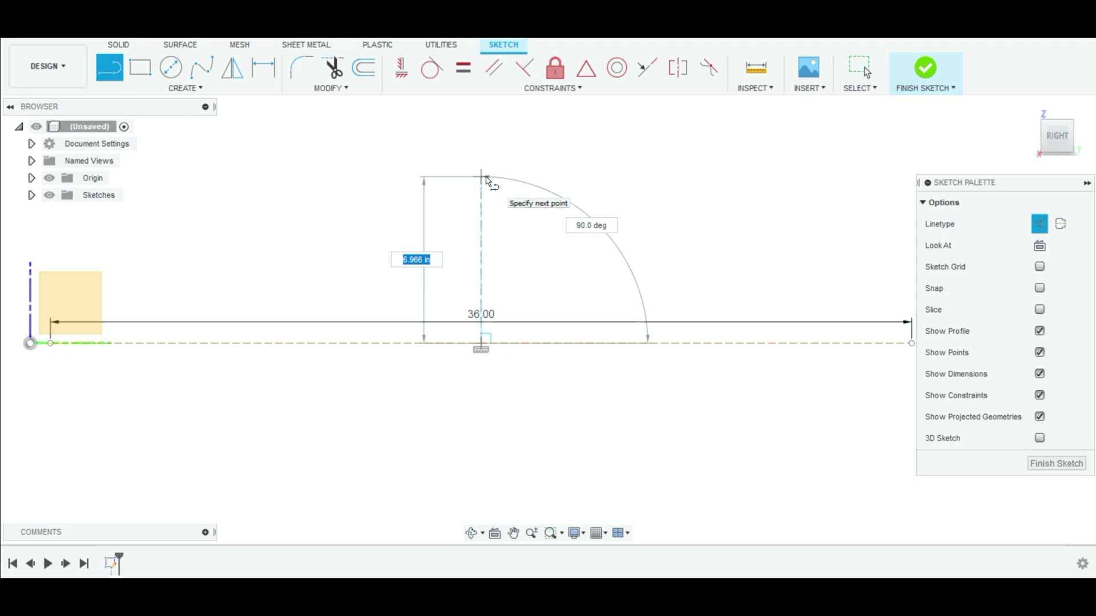
{"action": "type", "text": "6'"}
{"action": "key", "text": "Tab"}
{"action": "key", "text": "Return"}
{"action": "key", "text": "Escape"}
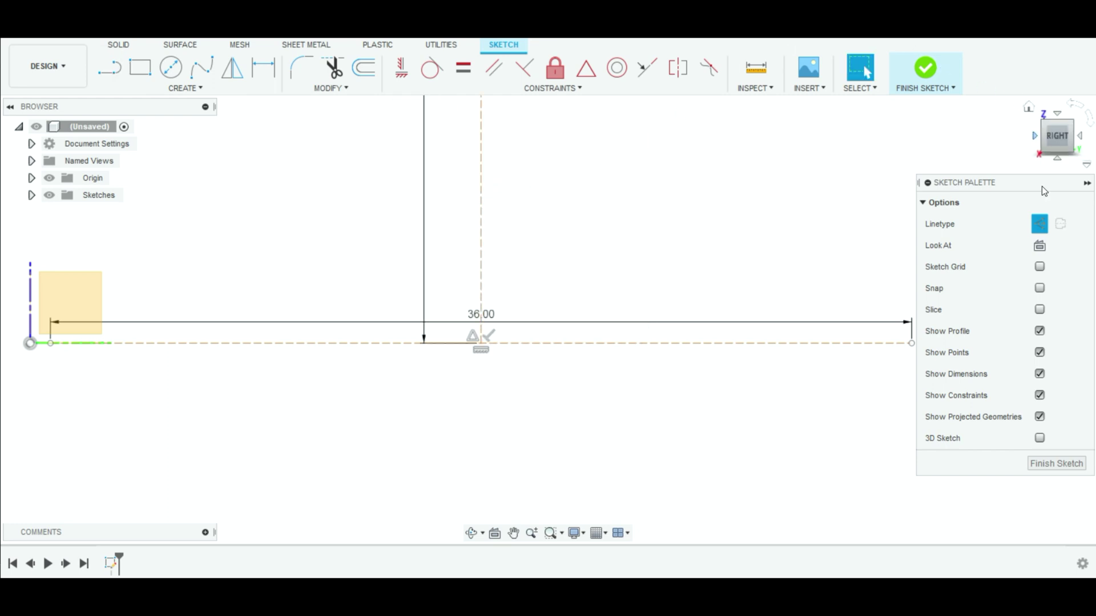
Switch to normal linetype and draw a rectangle from the base line near its midpoint, 28"-.25 wide and about 18 in high
{"action": "key", "text": "x"}
{"action": "left_click", "coordinate": [1027, 105]}
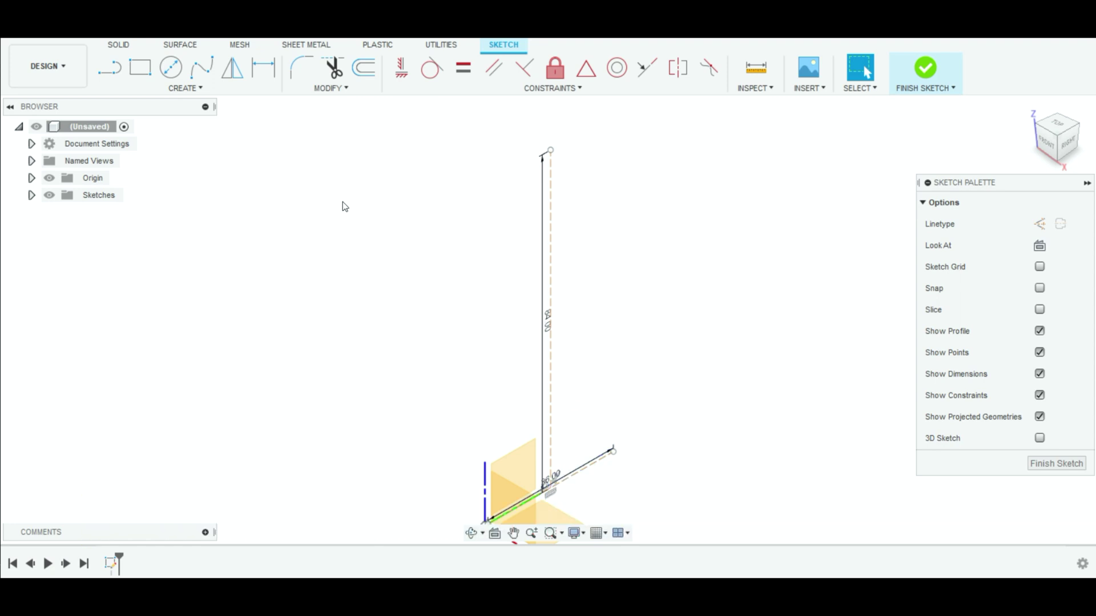
{"action": "left_click", "coordinate": [147, 76]}
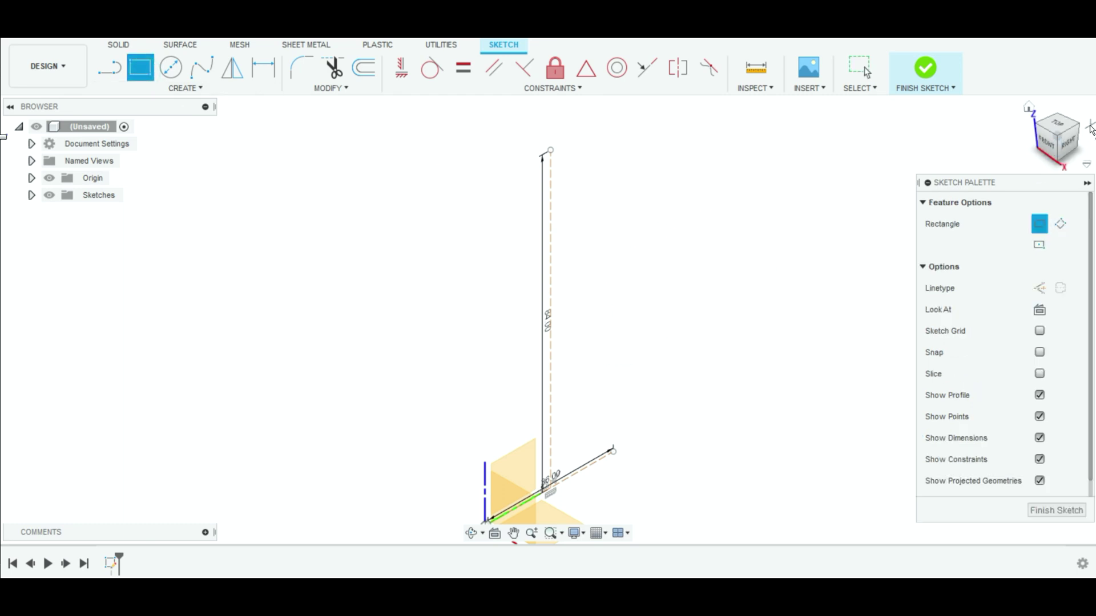
{"action": "left_click", "coordinate": [1060, 151]}
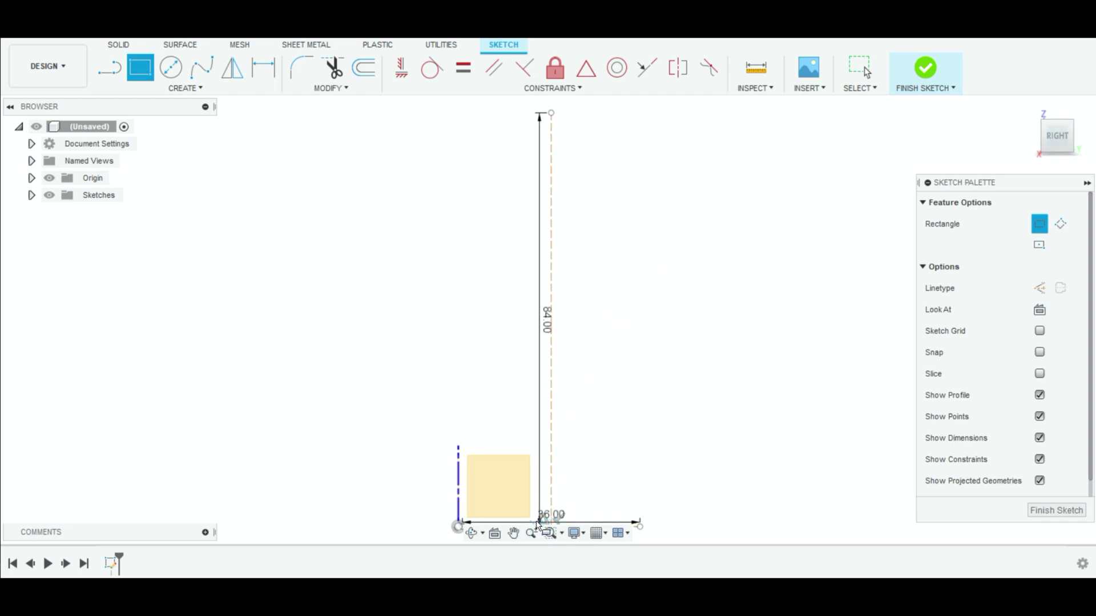
{"action": "left_click", "coordinate": [513, 532]}
{"action": "key", "text": "Escape"}
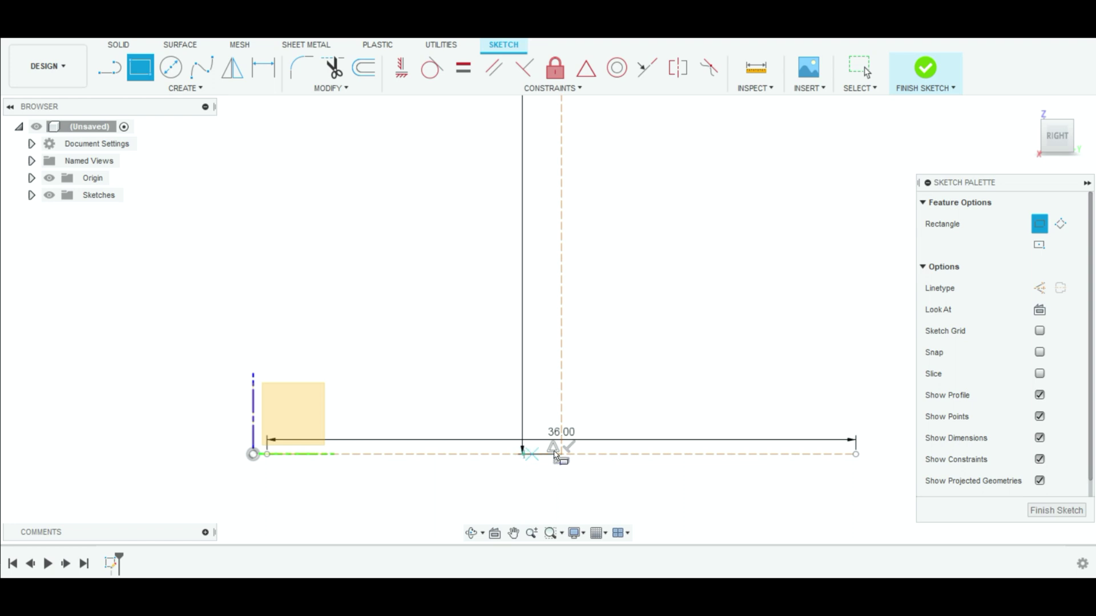
{"action": "left_click", "coordinate": [523, 455]}
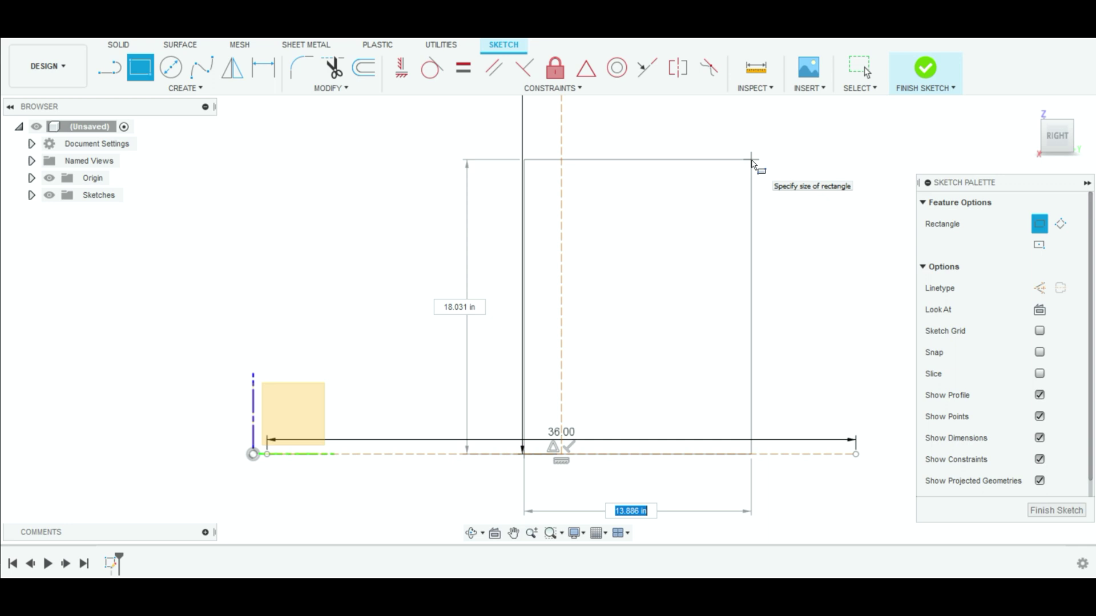
{"action": "type", "text": "2"}
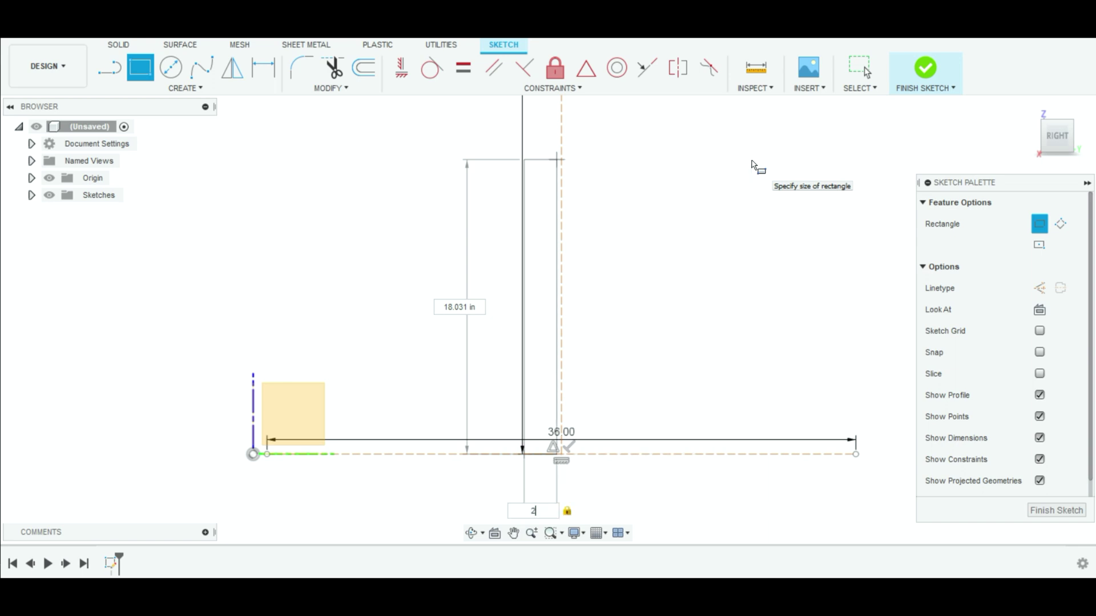
{"action": "type", "text": "8"}
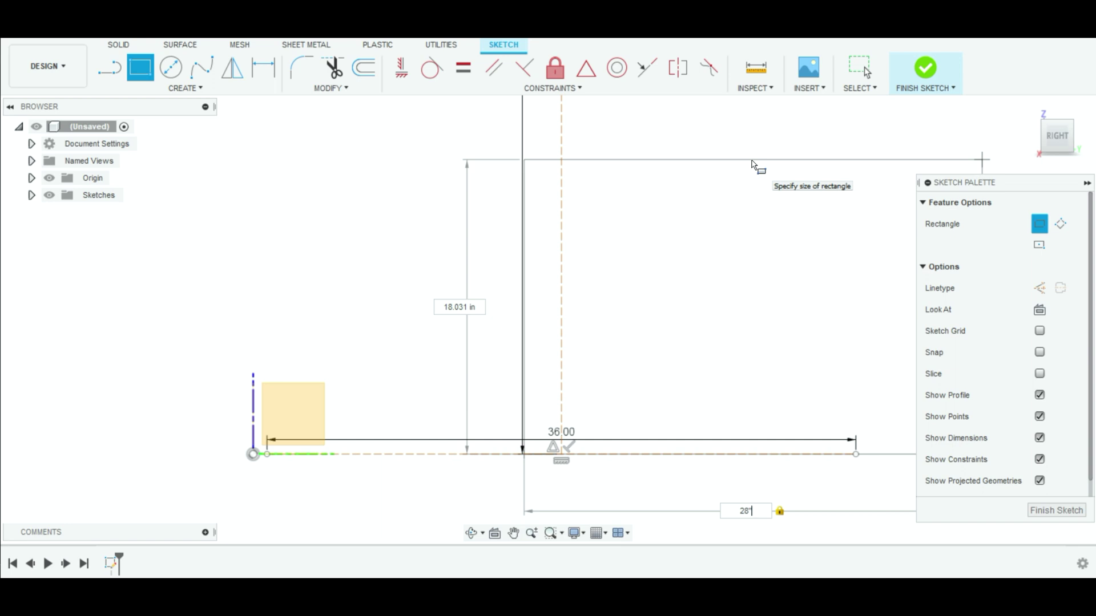
{"action": "type", "text": "-.25"}
{"action": "key", "text": "Return"}
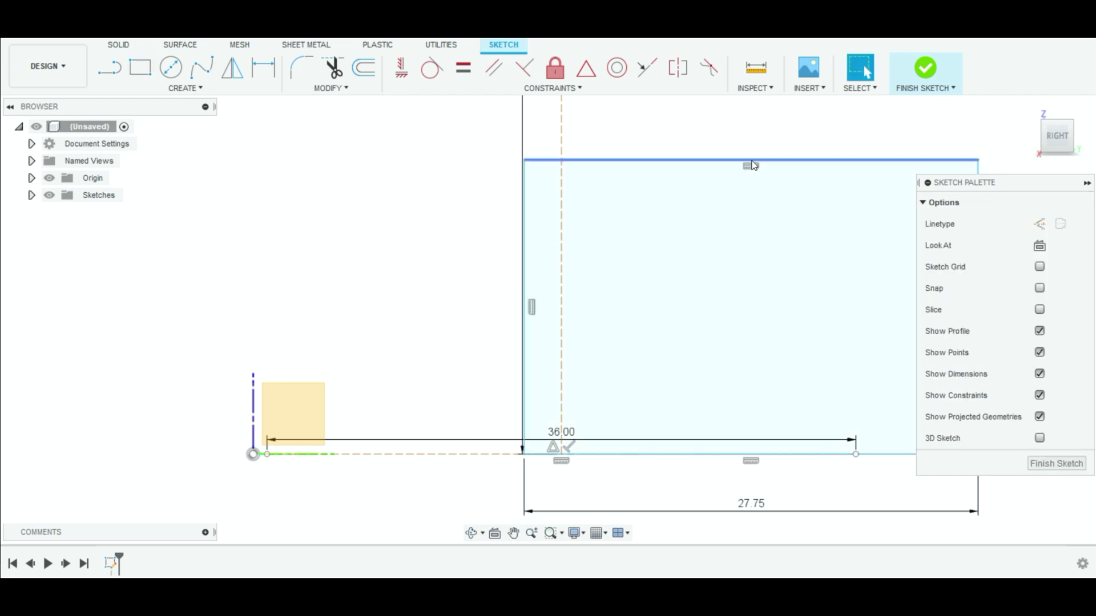
Dimension the height of the rectangle's left edge and set it to 6'8"-.75
{"action": "scroll", "coordinate": [775, 298], "scroll_direction": "down", "scroll_amount": 3}
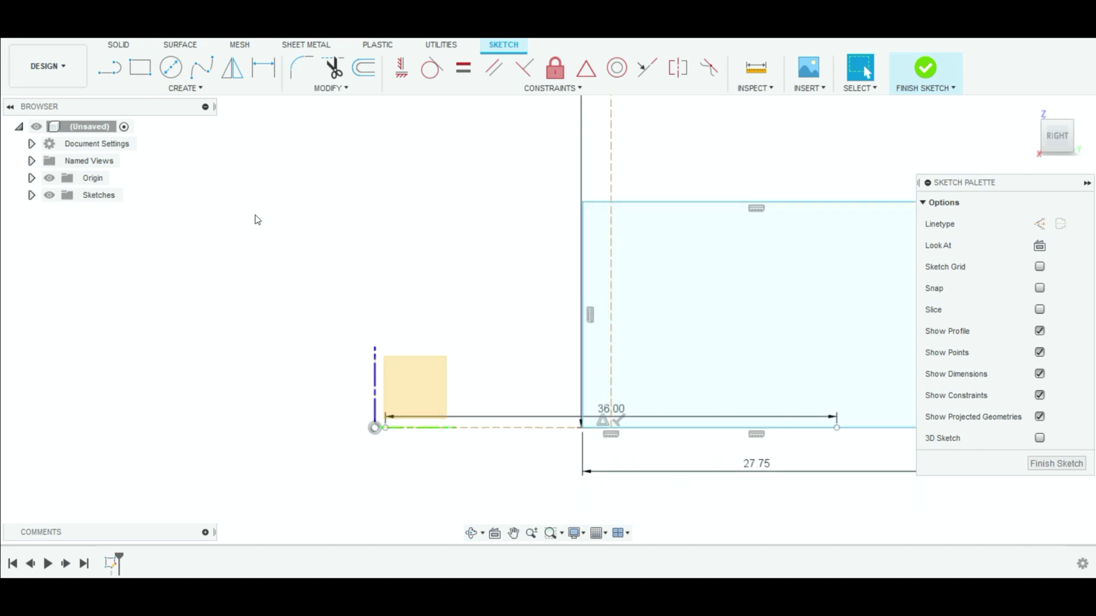
{"action": "key", "text": "d"}
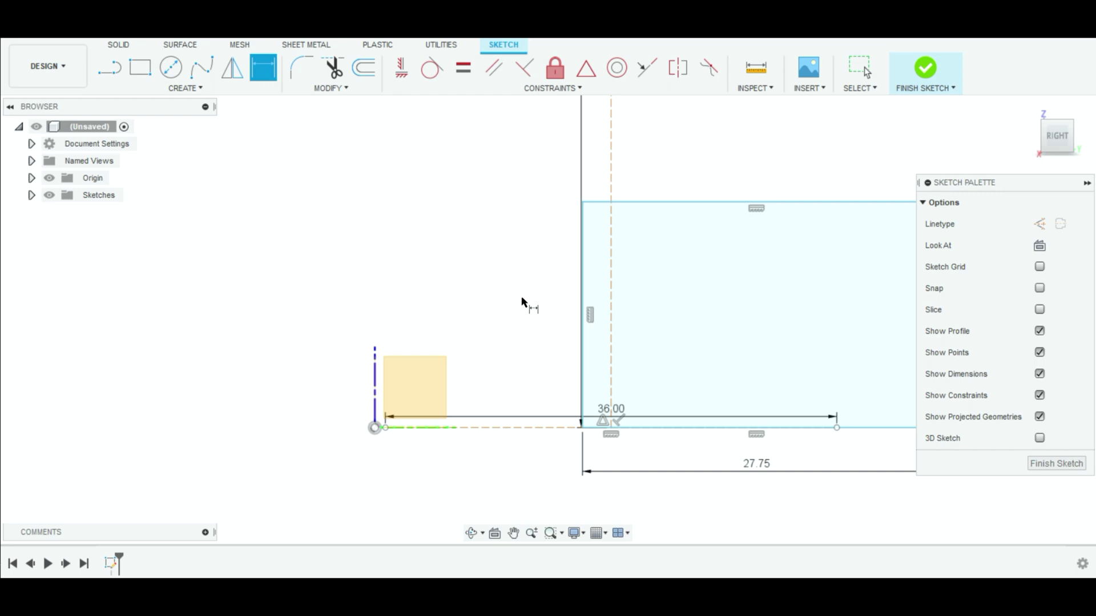
{"action": "left_click", "coordinate": [582, 301]}
{"action": "left_click", "coordinate": [235, 304]}
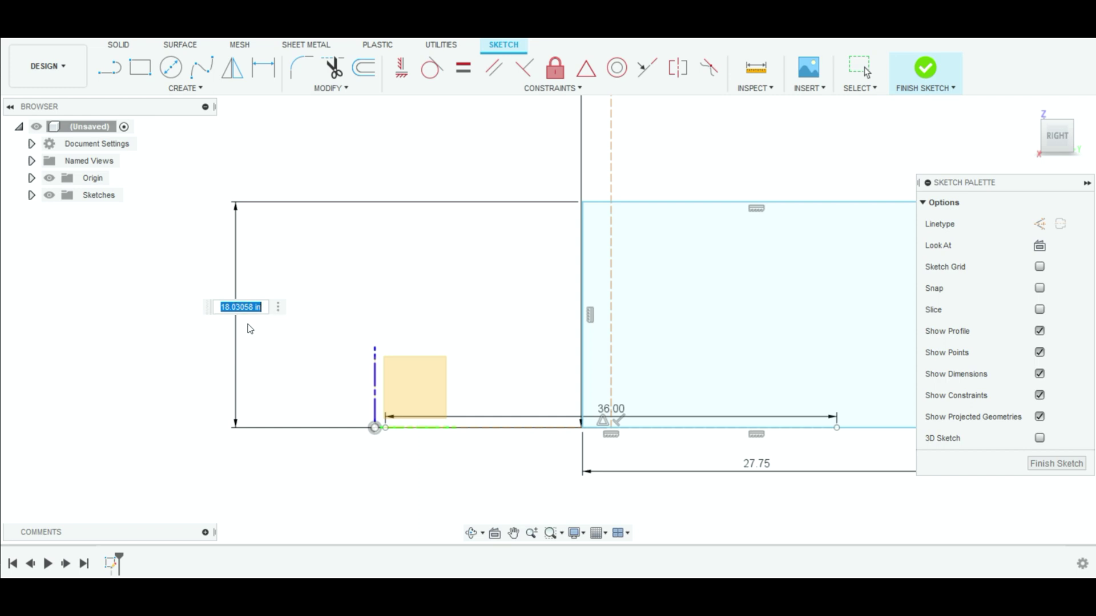
{"action": "type", "text": "6"}
{"action": "key", "text": "BackSpace"}
{"action": "type", "text": "'8\"-.75"}
{"action": "key", "text": "Return"}
{"action": "scroll", "coordinate": [502, 212], "scroll_direction": "down", "scroll_amount": 4}
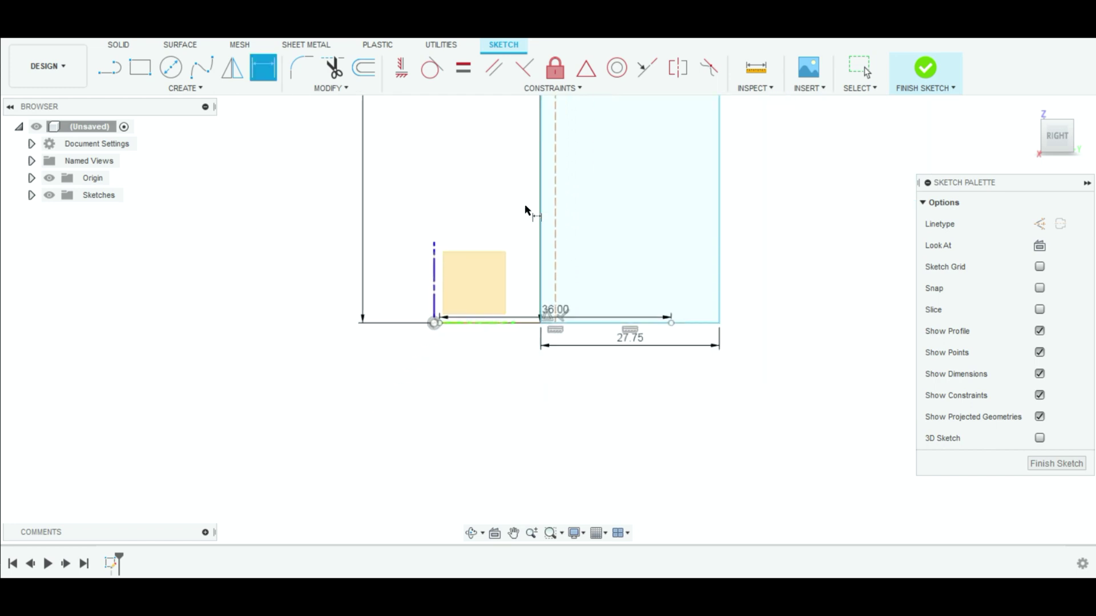
{"action": "scroll", "coordinate": [607, 189], "scroll_direction": "down", "scroll_amount": 4}
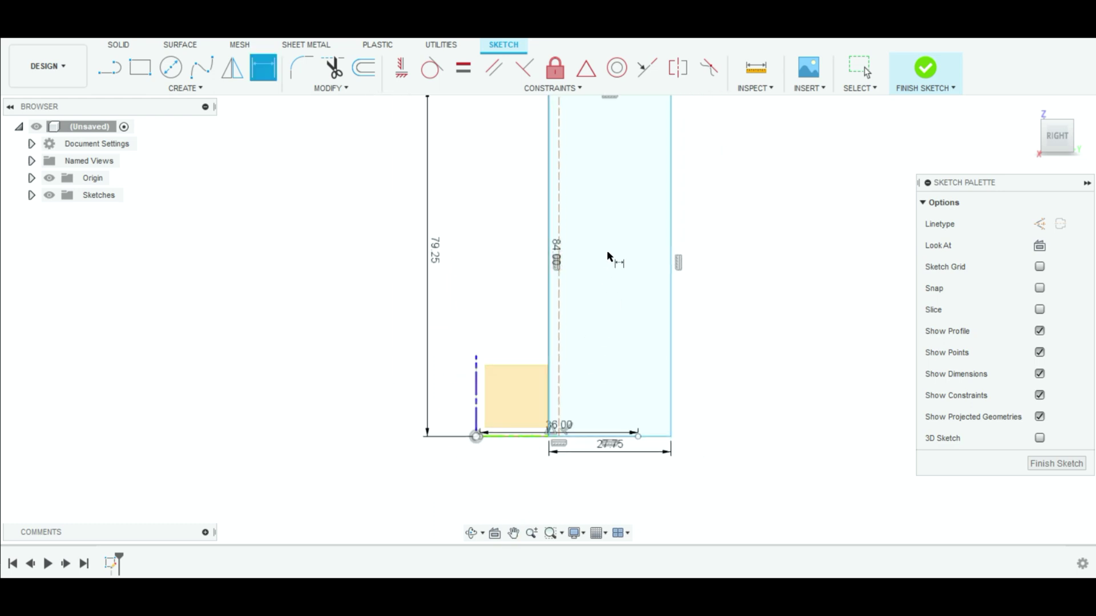
{"action": "scroll", "coordinate": [606, 262], "scroll_direction": "down", "scroll_amount": 3}
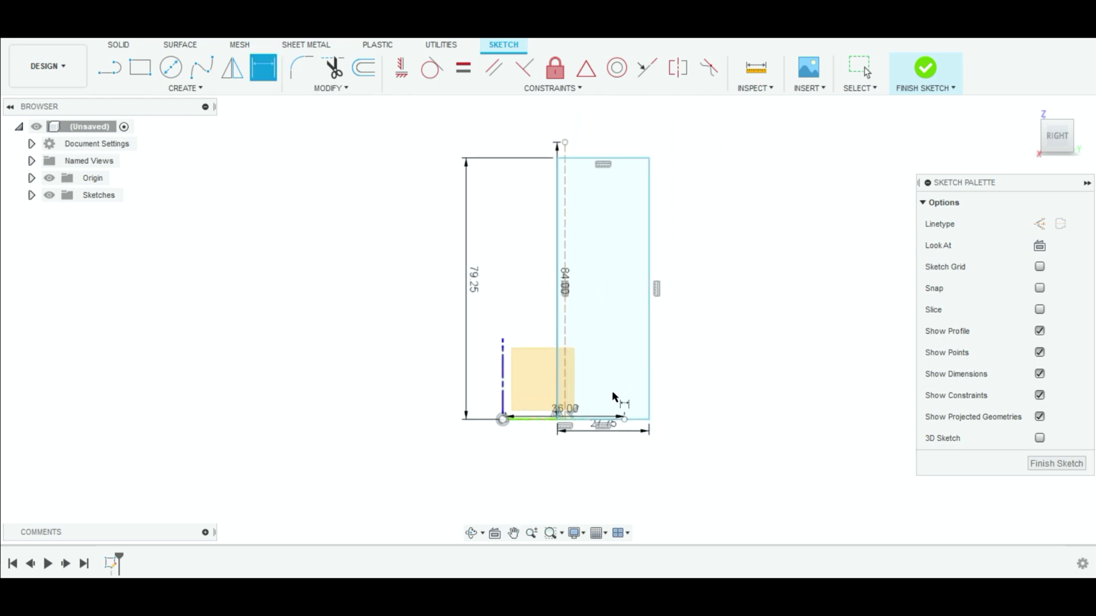
{"action": "scroll", "coordinate": [612, 395], "scroll_direction": "up", "scroll_amount": 5}
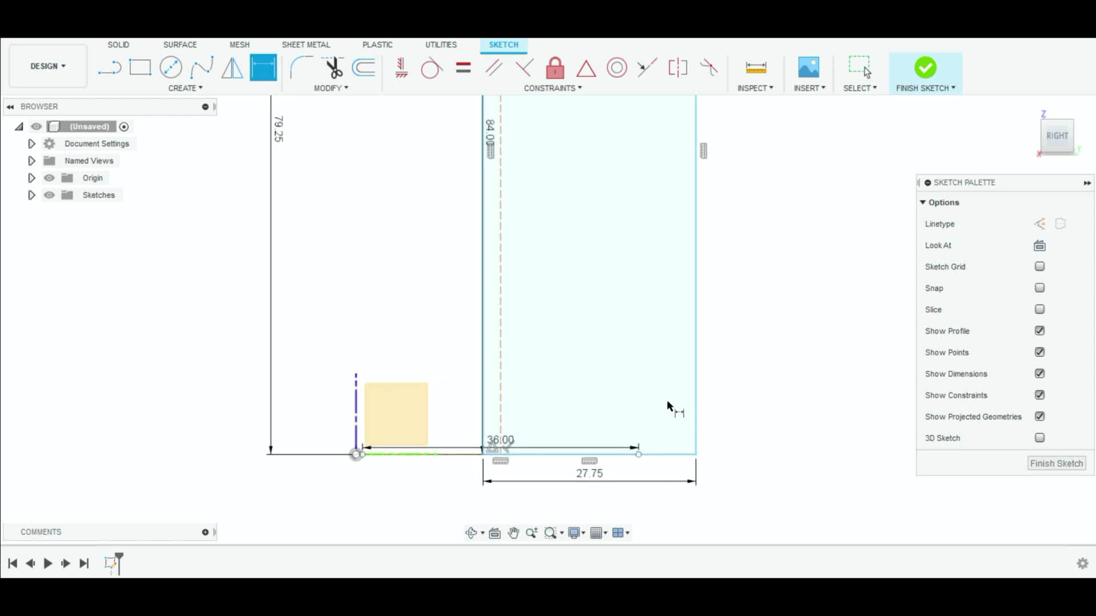
{"action": "key", "text": "Escape"}
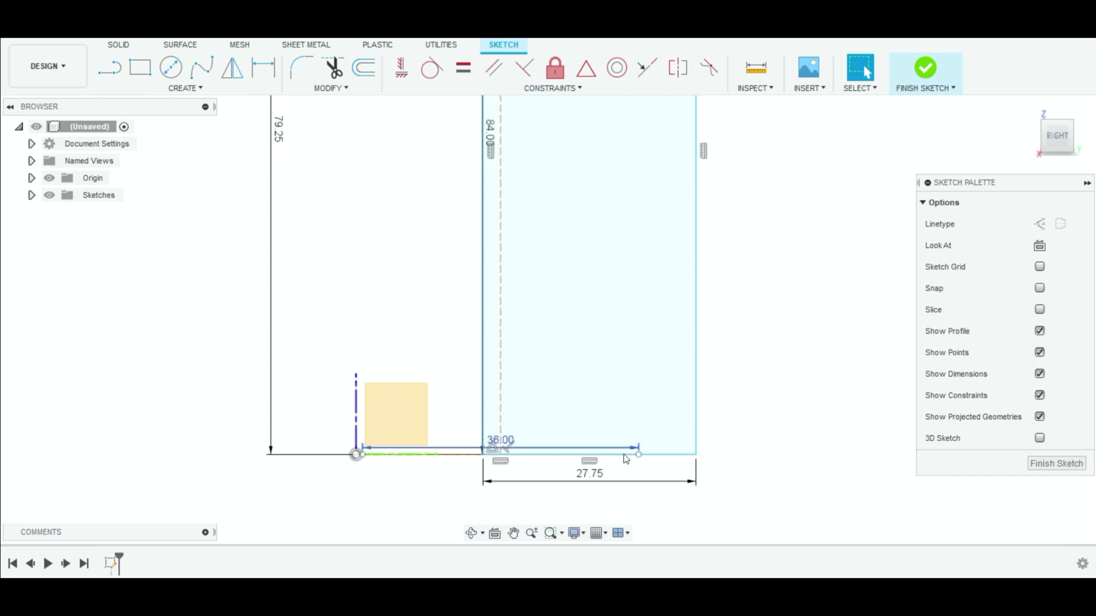
Trim away both portions of the vertical construction line and hide the origin
{"action": "scroll", "coordinate": [642, 336], "scroll_direction": "down", "scroll_amount": 2}
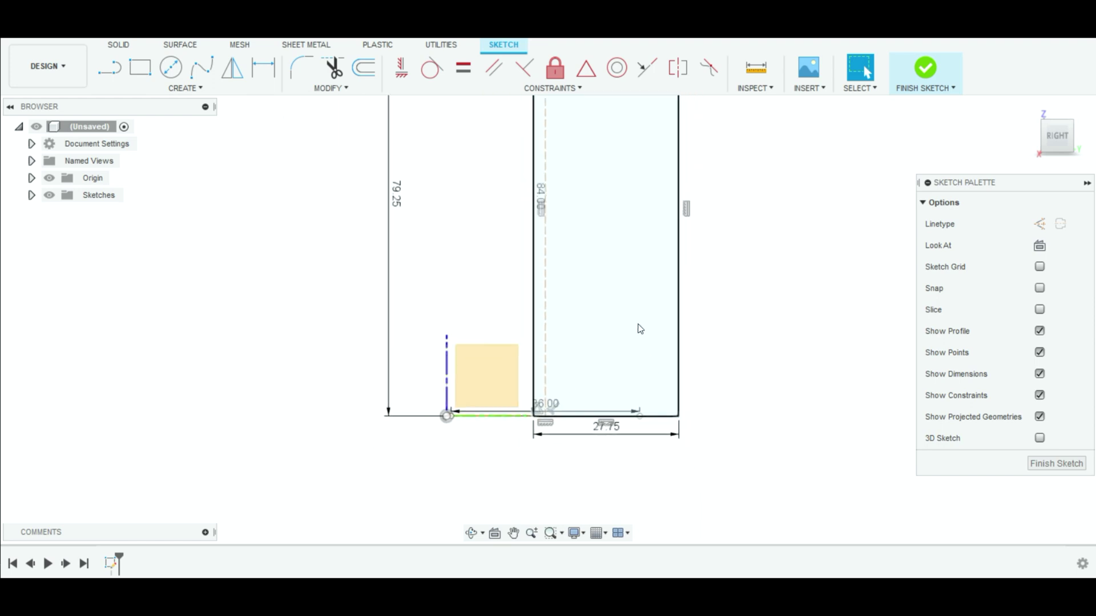
{"action": "scroll", "coordinate": [641, 329], "scroll_direction": "down", "scroll_amount": 1}
{"action": "mouse_move", "coordinate": [711, 205]}
{"action": "middle_mouse_down"}
{"action": "mouse_move", "coordinate": [673, 242]}
{"action": "mouse_move", "coordinate": [595, 260]}
{"action": "middle_mouse_up"}
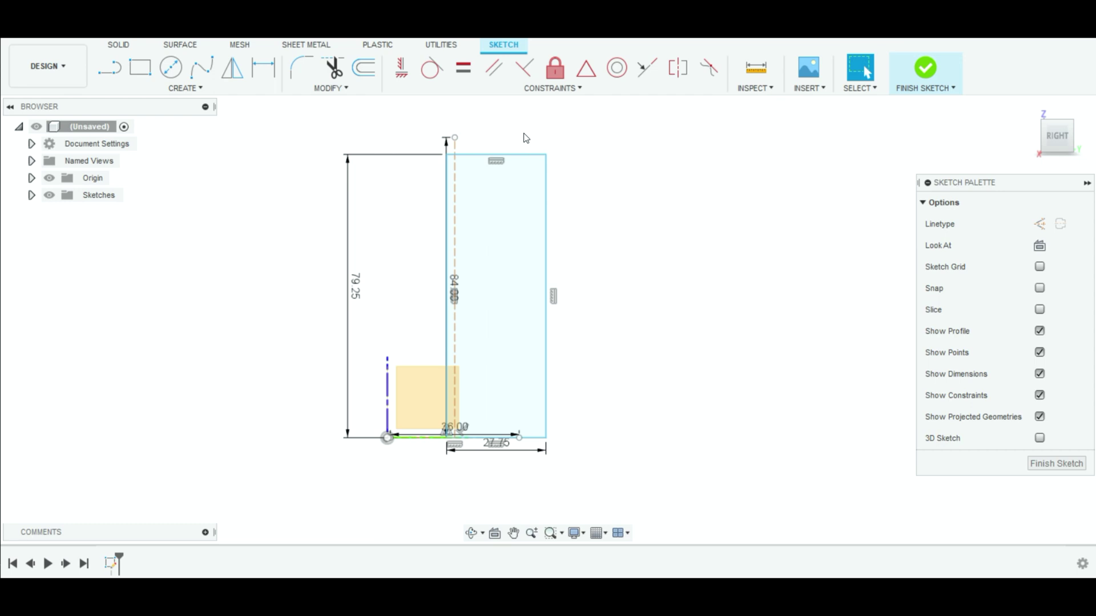
{"action": "key", "text": "t"}
{"action": "left_click", "coordinate": [457, 151]}
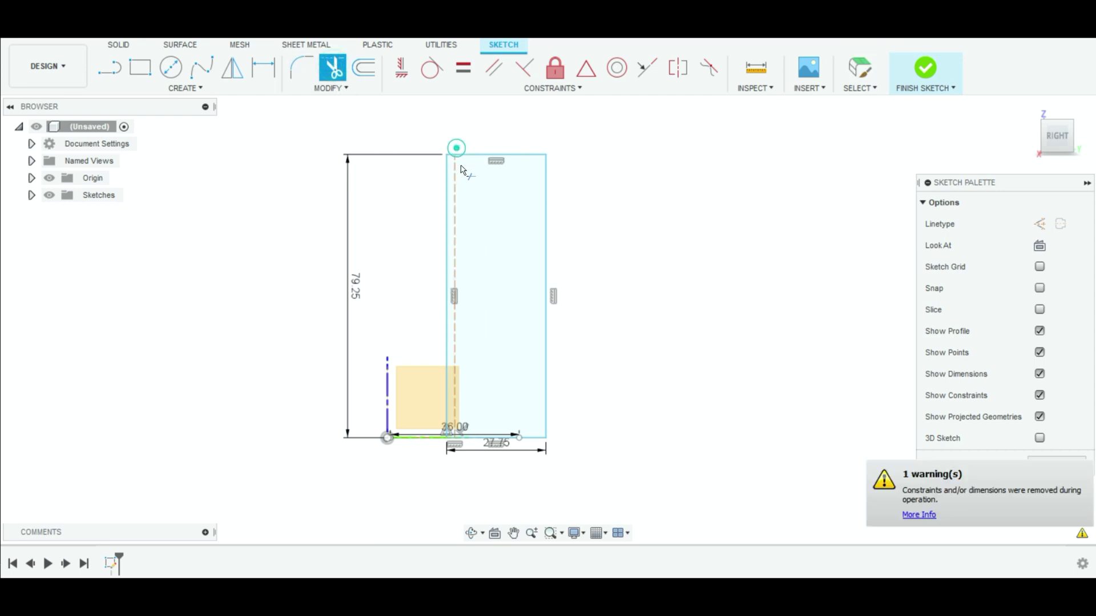
{"action": "left_click", "coordinate": [455, 171]}
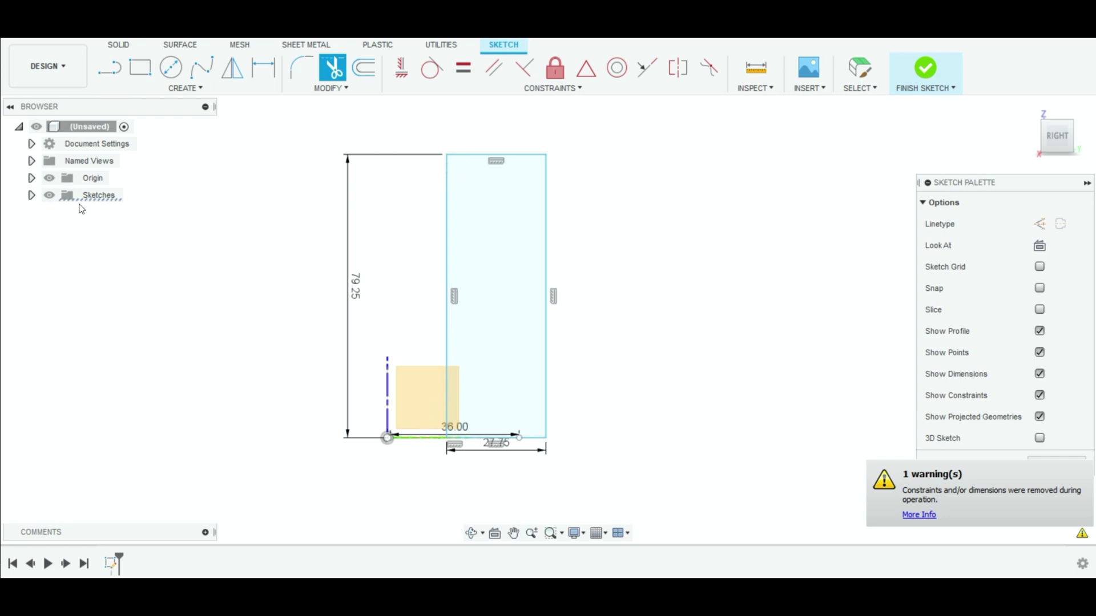
{"action": "left_click", "coordinate": [49, 178]}
Review the grid spacing and subdivision settings and accept them
{"action": "scroll", "coordinate": [466, 463], "scroll_direction": "down", "scroll_amount": 5}
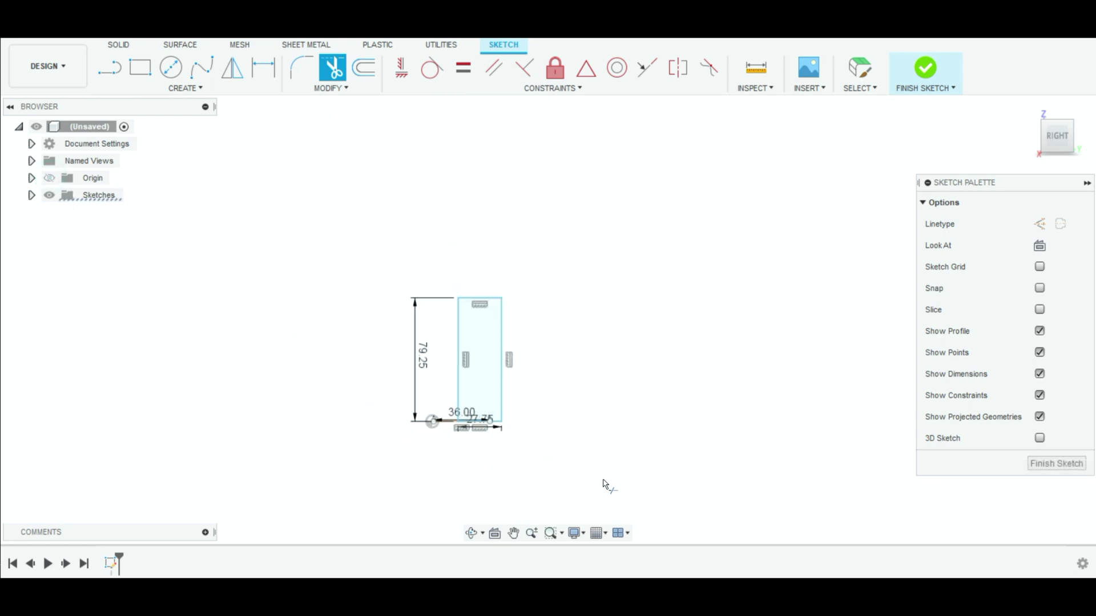
{"action": "left_click", "coordinate": [599, 533]}
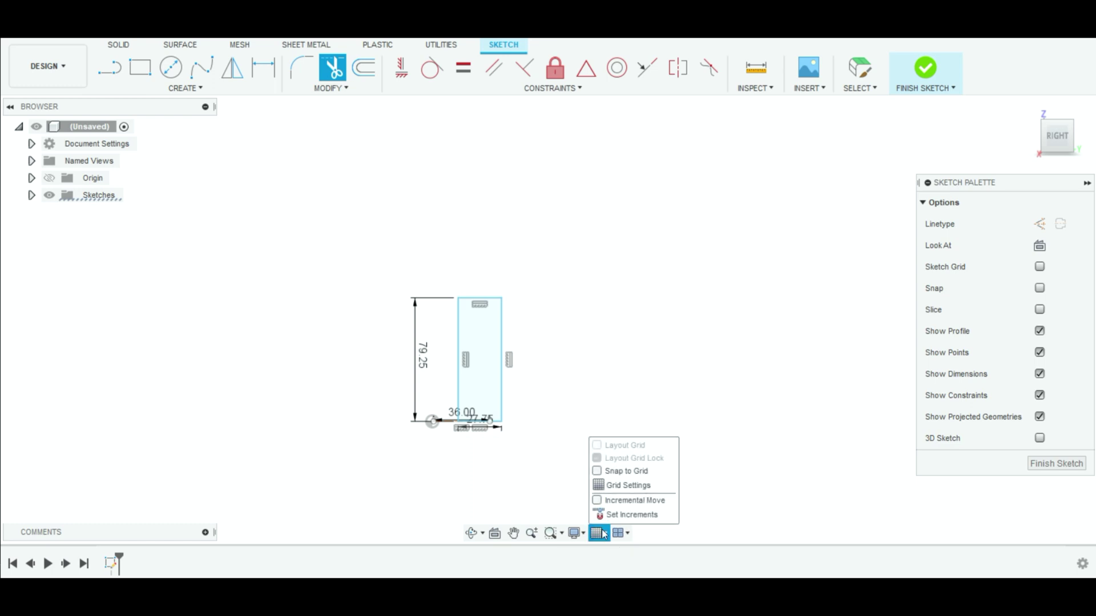
{"action": "left_click", "coordinate": [600, 485]}
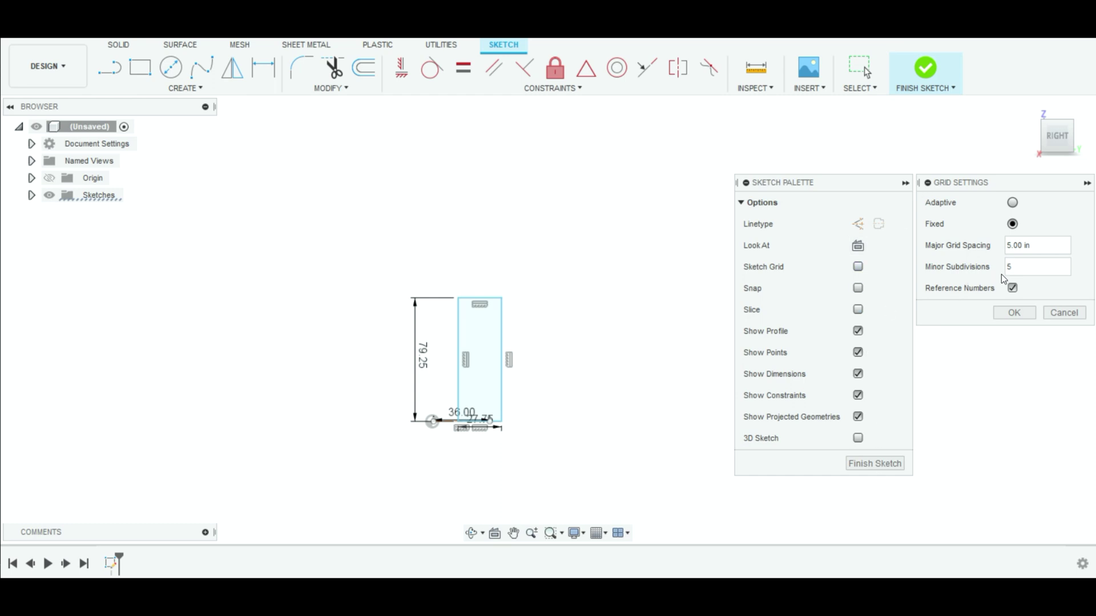
{"action": "left_click", "coordinate": [1014, 313]}
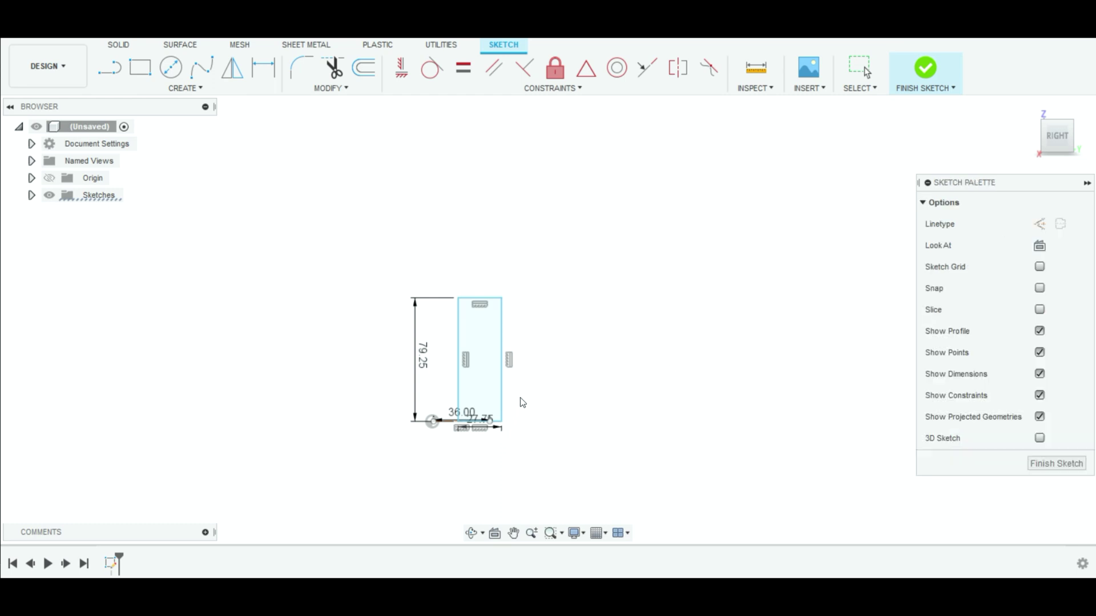
{"action": "scroll", "coordinate": [477, 400], "scroll_direction": "up", "scroll_amount": 4}
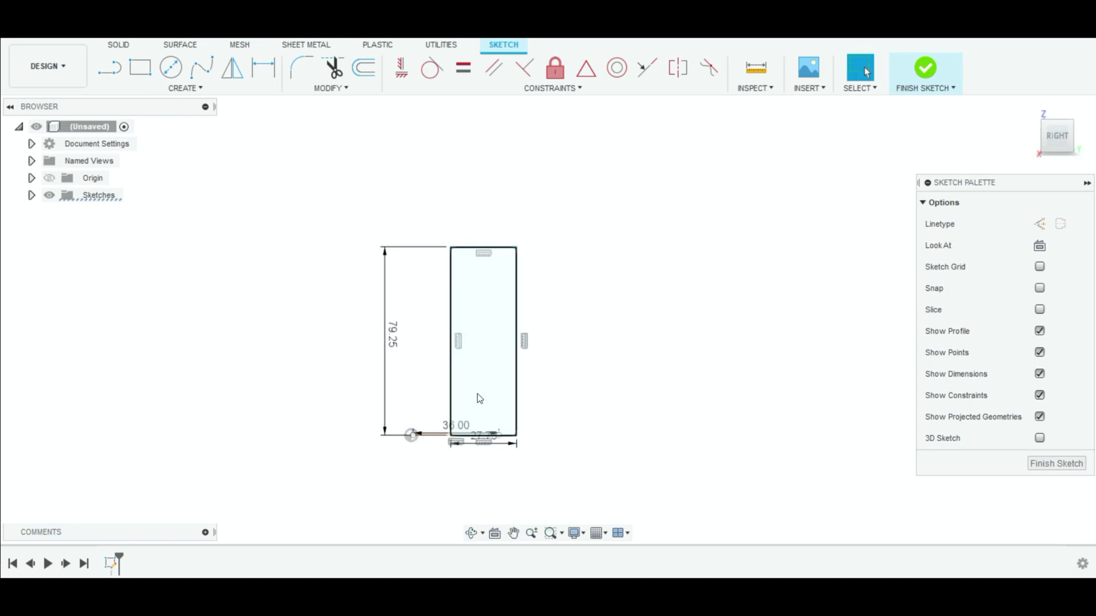
{"action": "scroll", "coordinate": [477, 399], "scroll_direction": "up", "scroll_amount": 1}
{"action": "scroll", "coordinate": [478, 399], "scroll_direction": "up", "scroll_amount": 1}
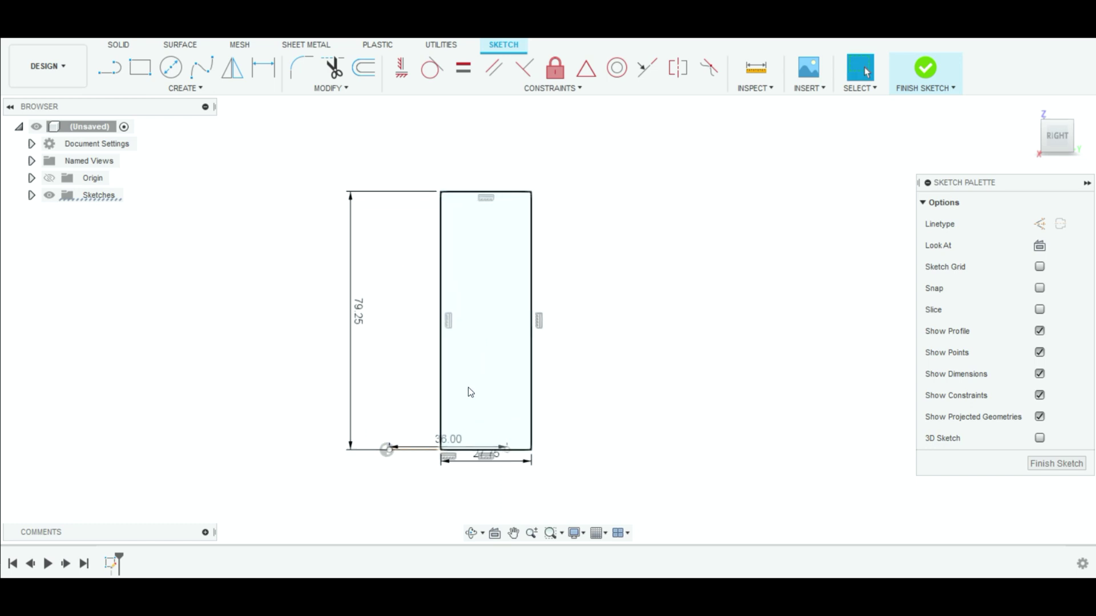
{"action": "left_click", "coordinate": [460, 394]}
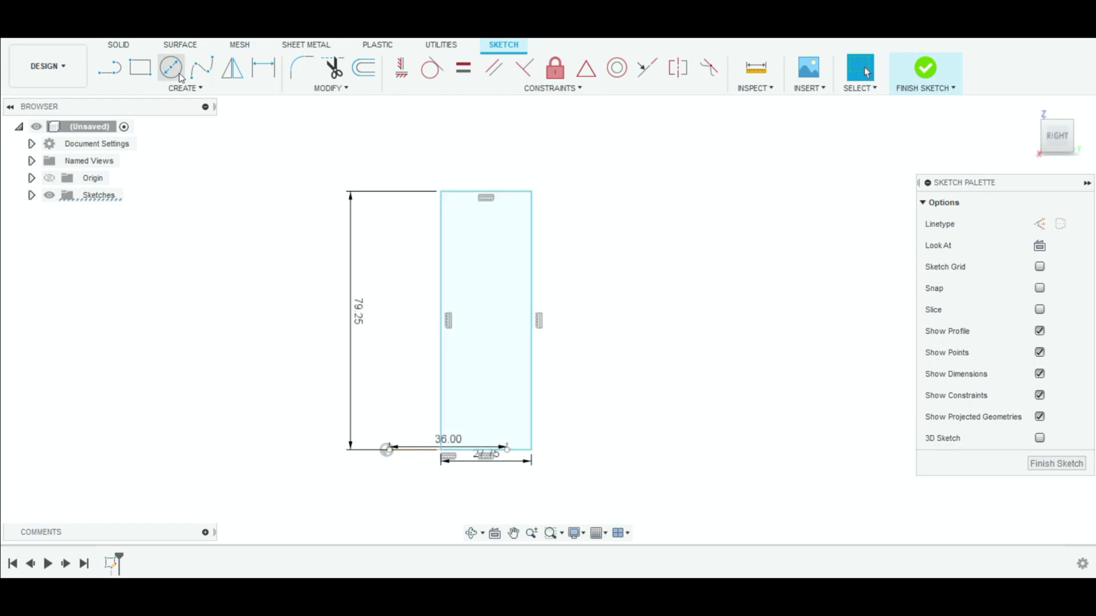
Draw a 36 in vertical construction line up from the rectangle's bottom edge, just inside its right edge
{"action": "key", "text": "Escape"}
{"action": "left_click", "coordinate": [498, 278]}
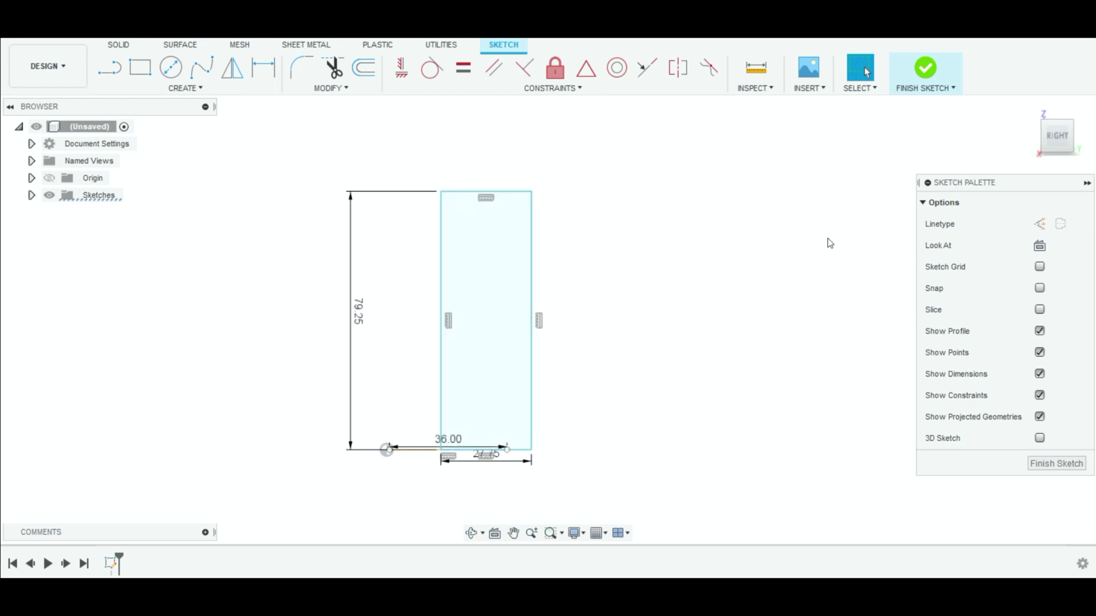
{"action": "left_click", "coordinate": [1040, 224]}
{"action": "left_click", "coordinate": [109, 67]}
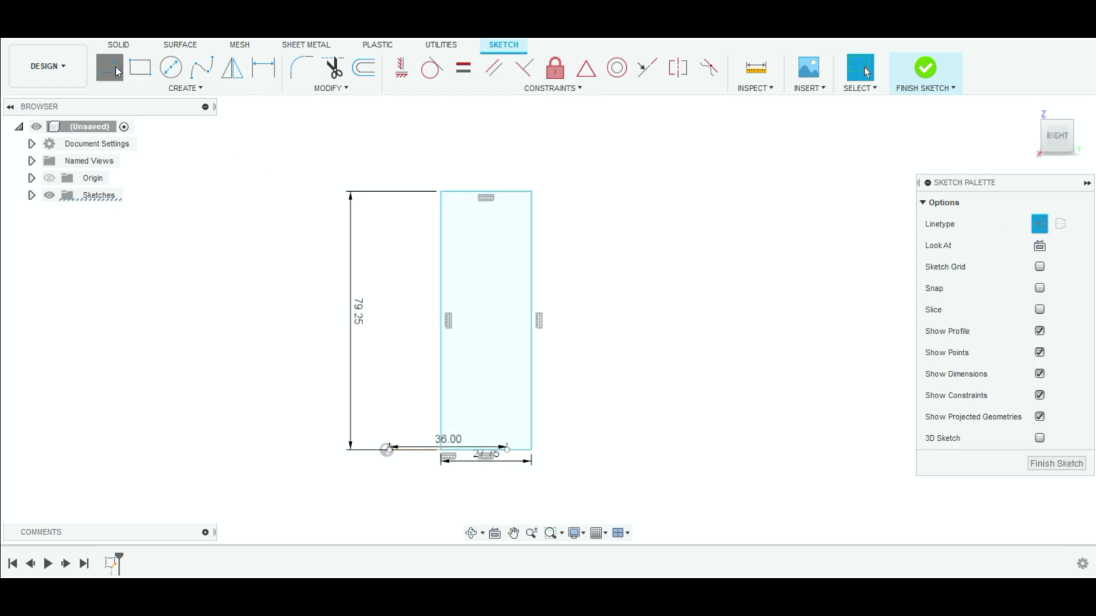
{"action": "left_click", "coordinate": [523, 451]}
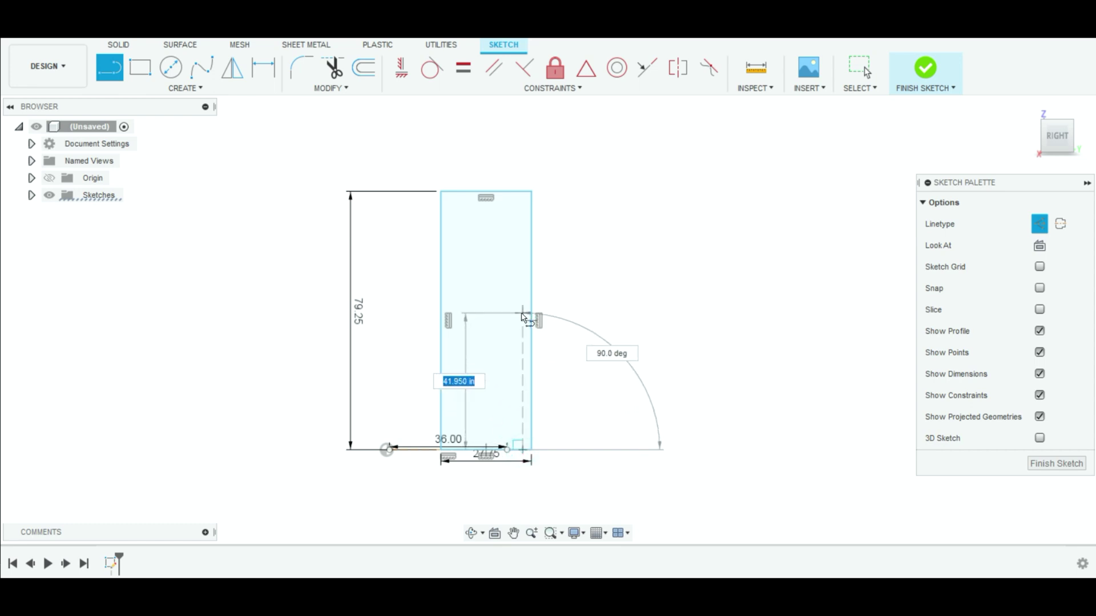
{"action": "type", "text": "36"}
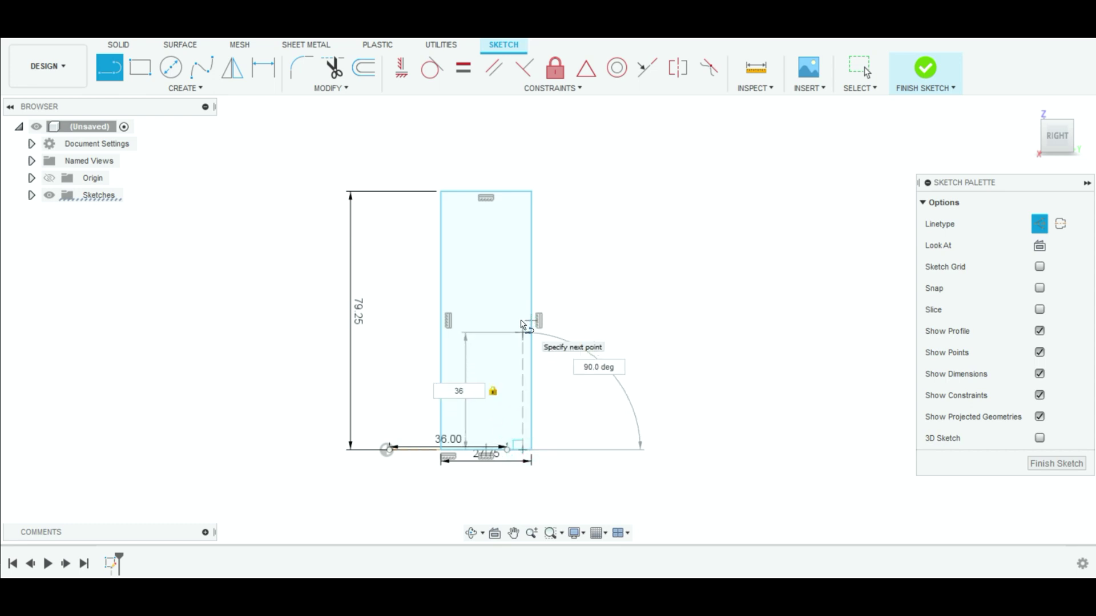
{"action": "key", "text": "Return"}
{"action": "key", "text": "Escape"}
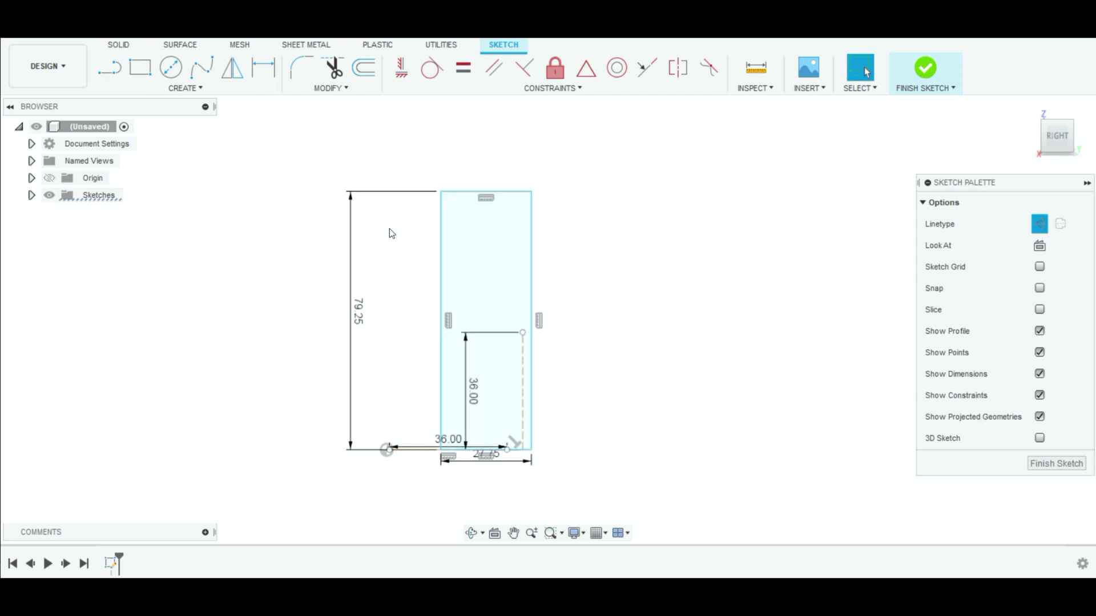
Draw a 2 in diameter circle centred on the construction line's upper end and switch it to normal linetype
{"action": "left_click", "coordinate": [172, 68]}
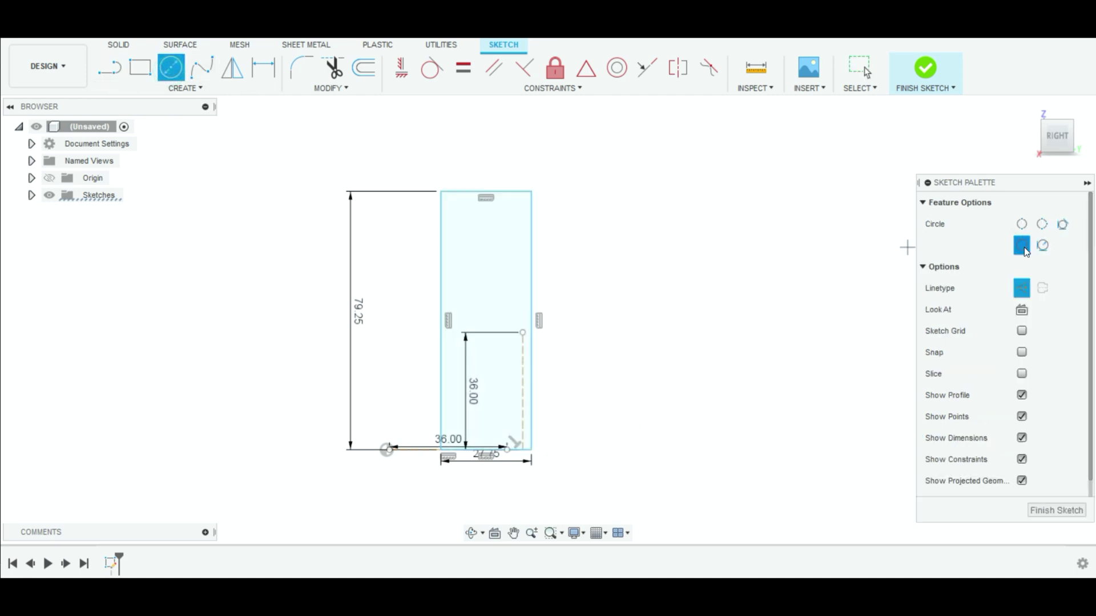
{"action": "scroll", "coordinate": [551, 394], "scroll_direction": "down", "scroll_amount": 2}
{"action": "scroll", "coordinate": [546, 379], "scroll_direction": "up", "scroll_amount": 3}
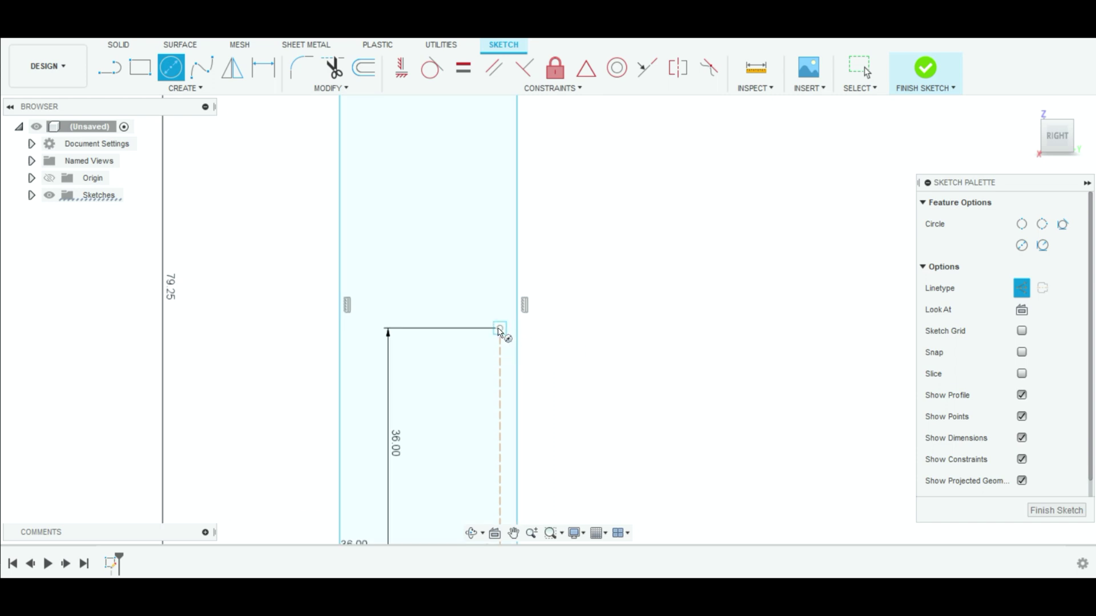
{"action": "left_click", "coordinate": [500, 329]}
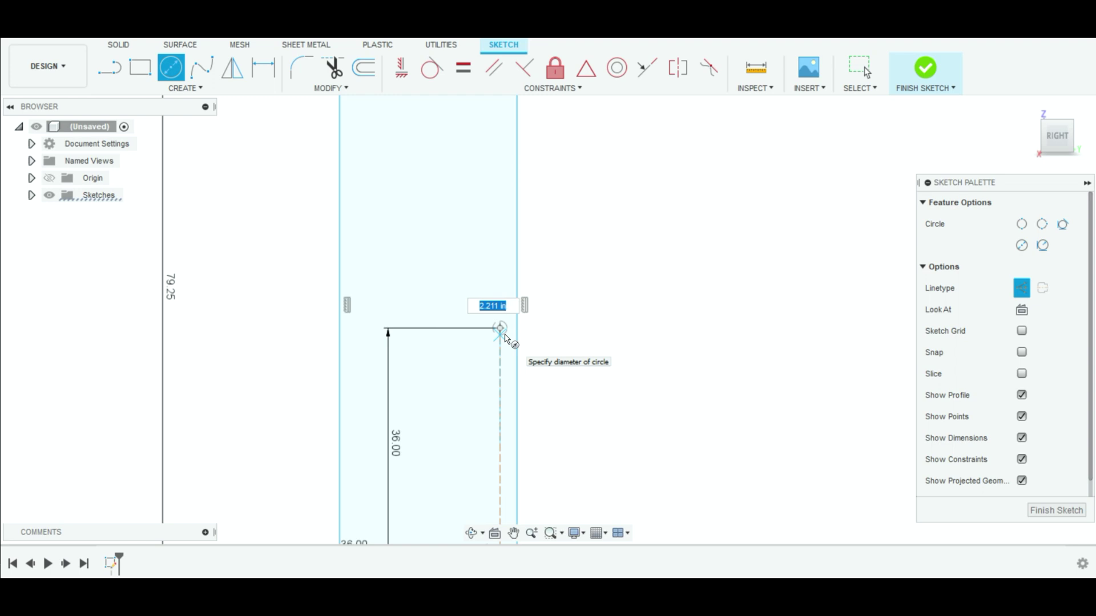
{"action": "key", "text": "Escape"}
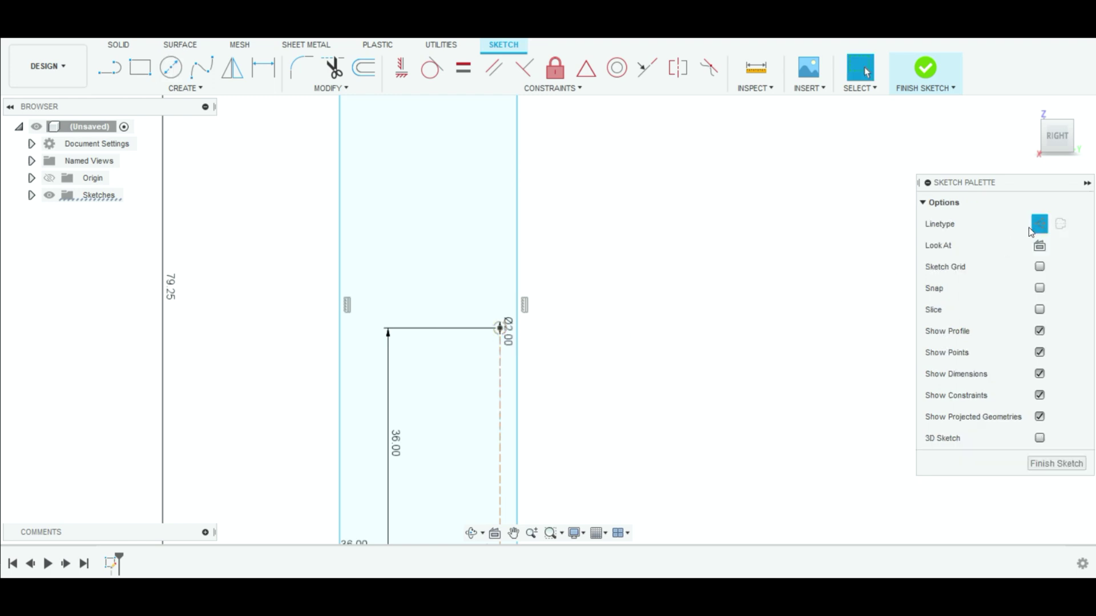
{"action": "left_click", "coordinate": [500, 327]}
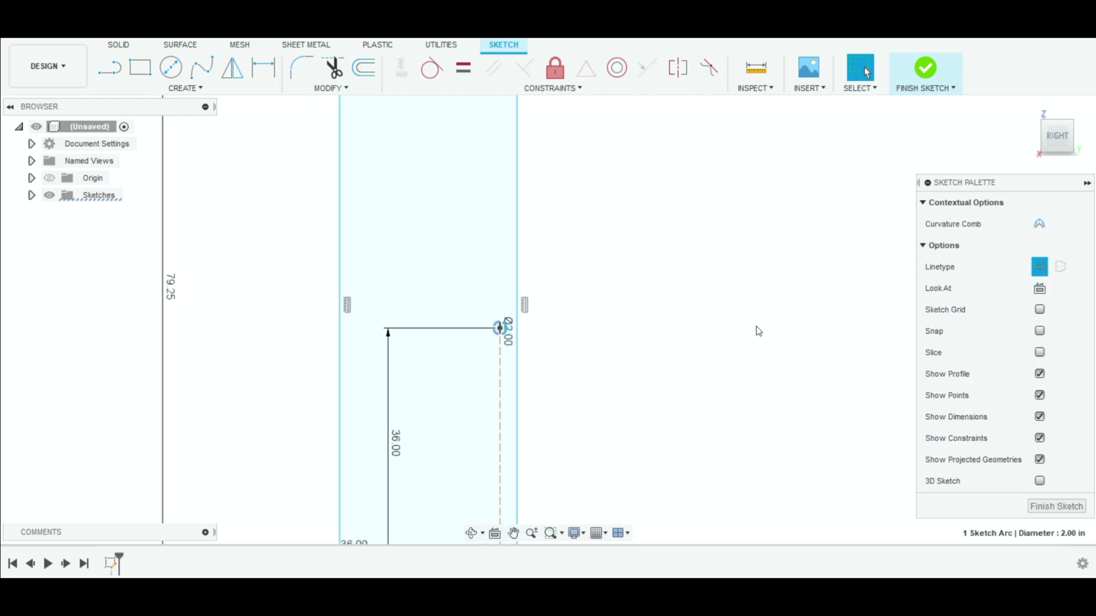
{"action": "left_click", "coordinate": [1039, 267]}
{"action": "scroll", "coordinate": [605, 338], "scroll_direction": "down", "scroll_amount": 3}
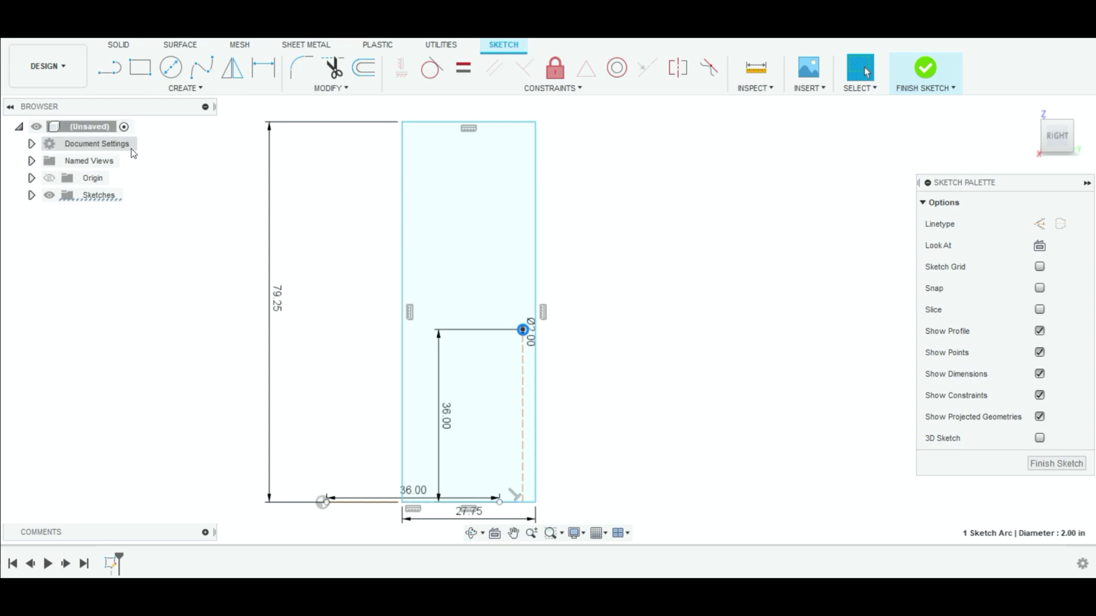
Show the origin and extrude the rectangular profile around the circle by -1-5/8 in as a new body
{"action": "left_click", "coordinate": [465, 290]}
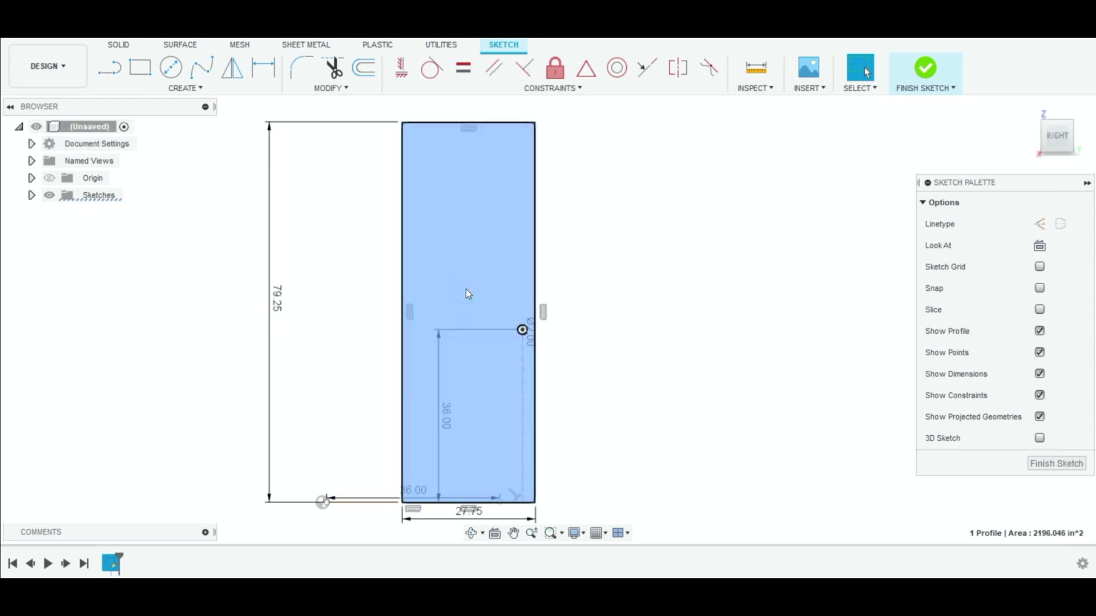
{"action": "left_click", "coordinate": [50, 178]}
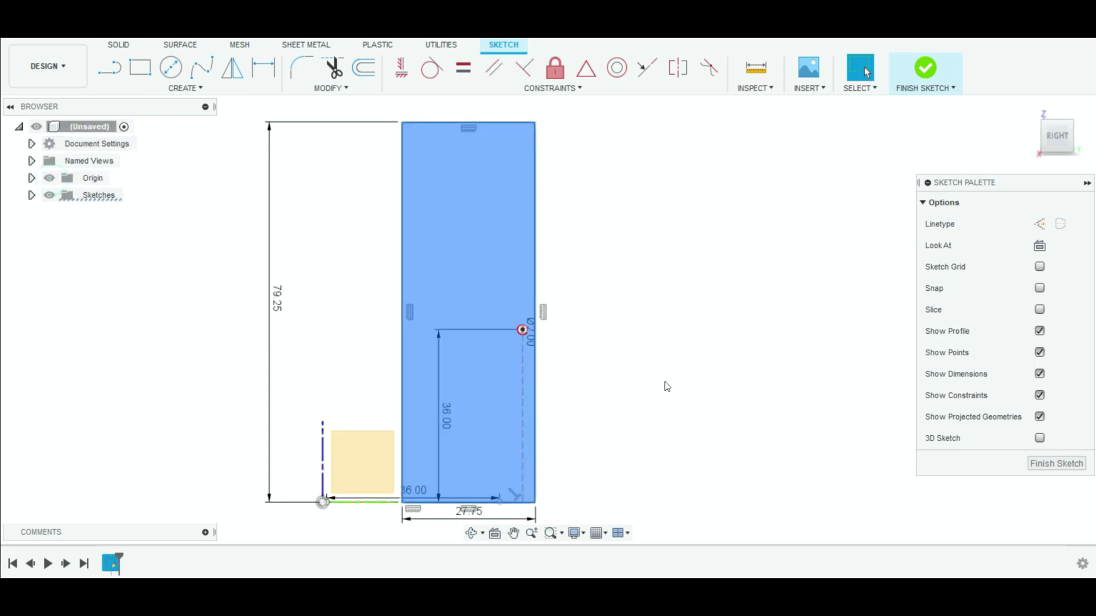
{"action": "mouse_move", "coordinate": [695, 386]}
{"action": "middle_mouse_down", "text": "shift"}
{"action": "mouse_move", "coordinate": [700, 376]}
{"action": "mouse_move", "coordinate": [740, 393]}
{"action": "middle_mouse_up", "text": "shift"}
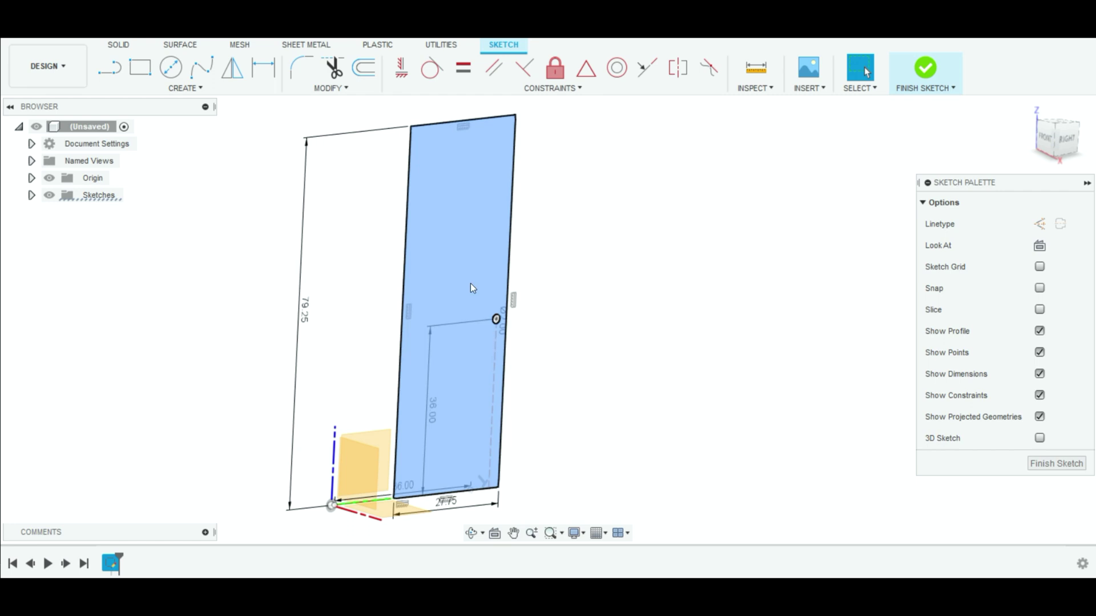
{"action": "scroll", "coordinate": [473, 267], "scroll_direction": "down", "scroll_amount": 3}
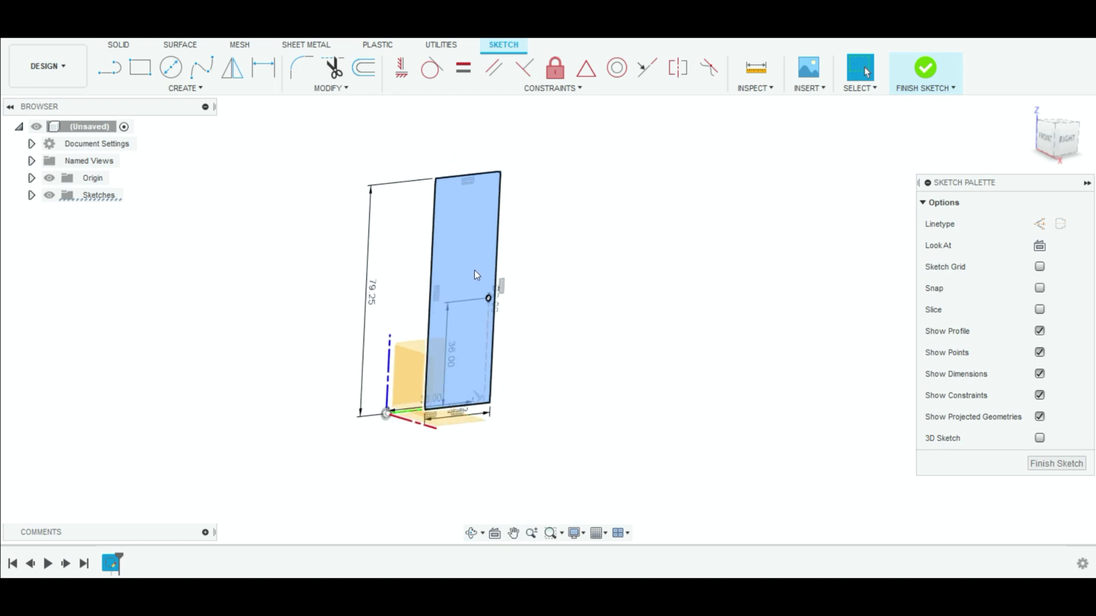
{"action": "key", "text": "e"}
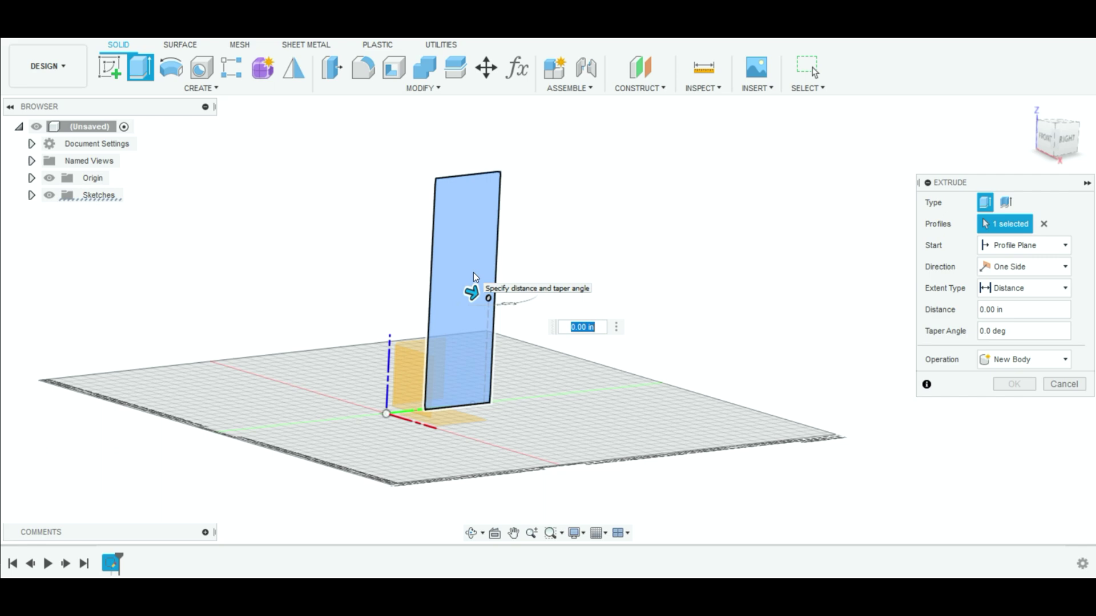
{"action": "type", "text": "-1-5"}
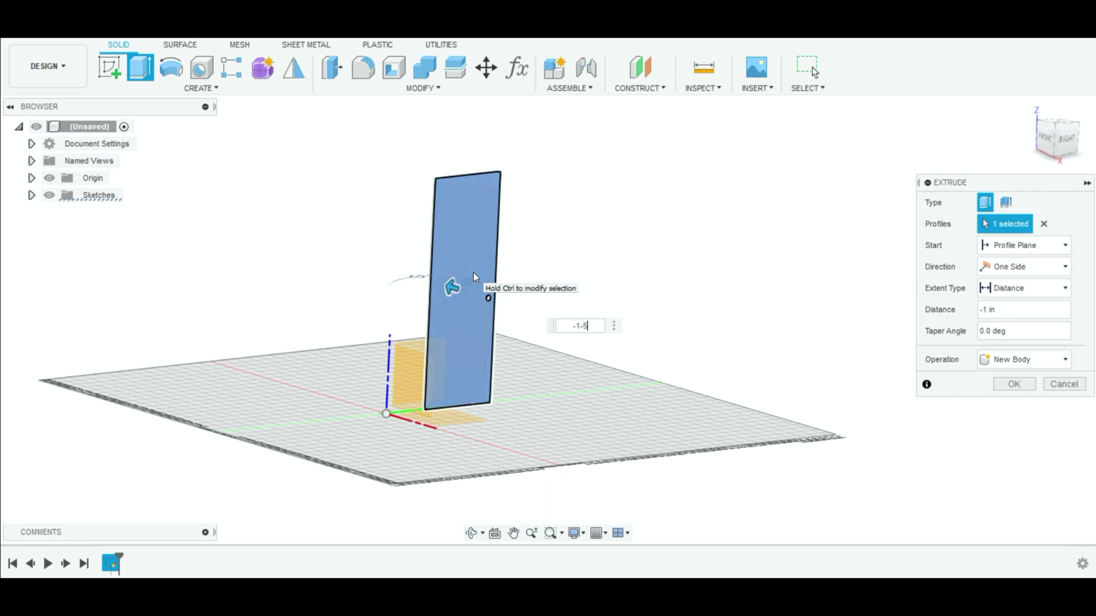
{"action": "type", "text": "/8"}
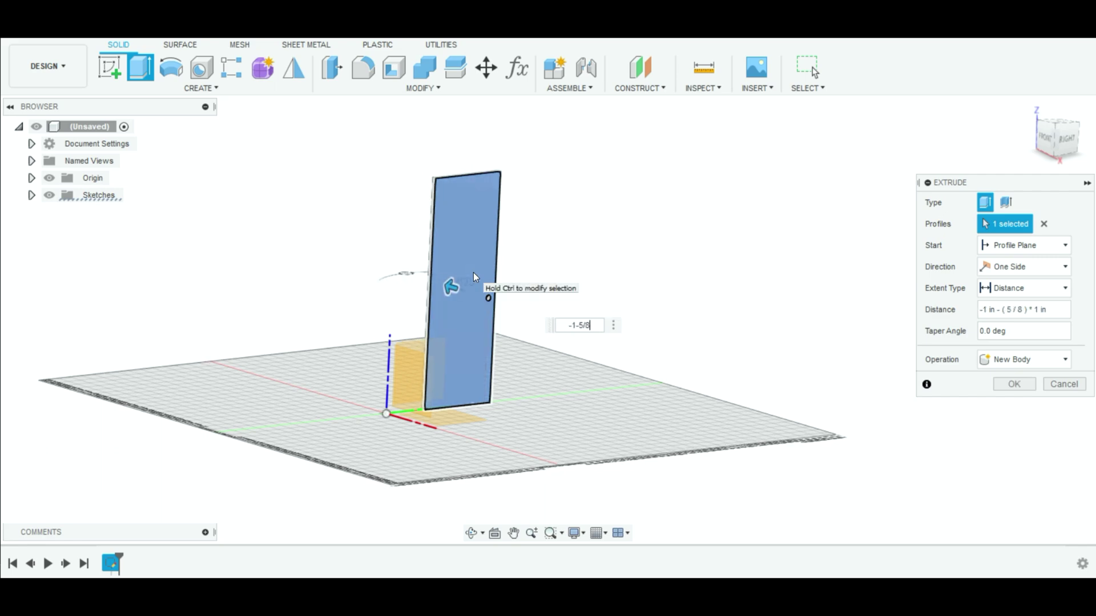
{"action": "key", "text": "Return"}
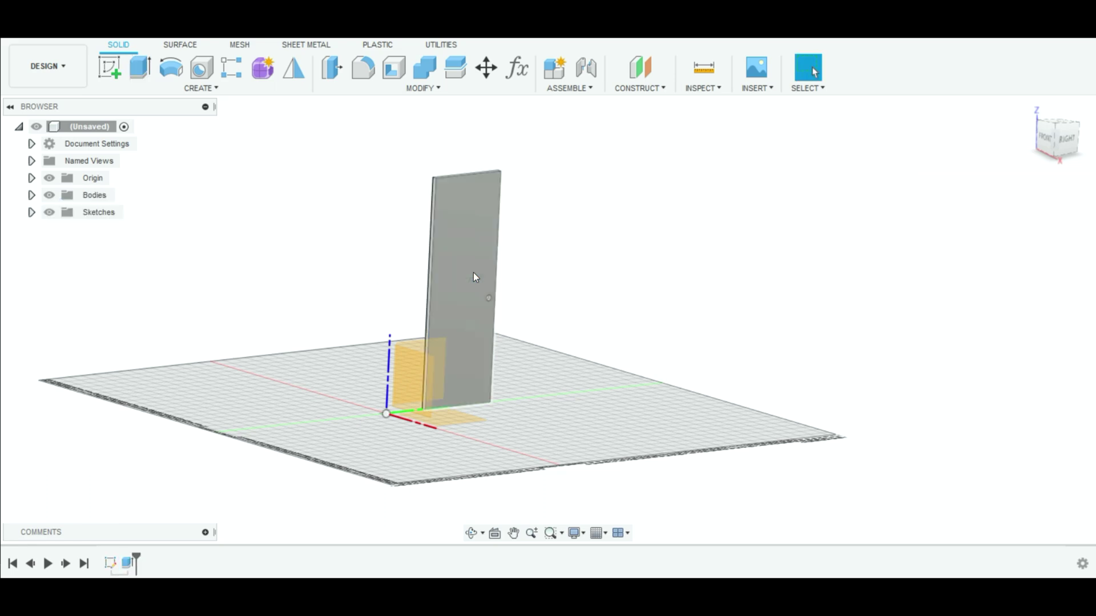
Create a component from the extruded body and name it Door
{"action": "right_click", "coordinate": [98, 195]}
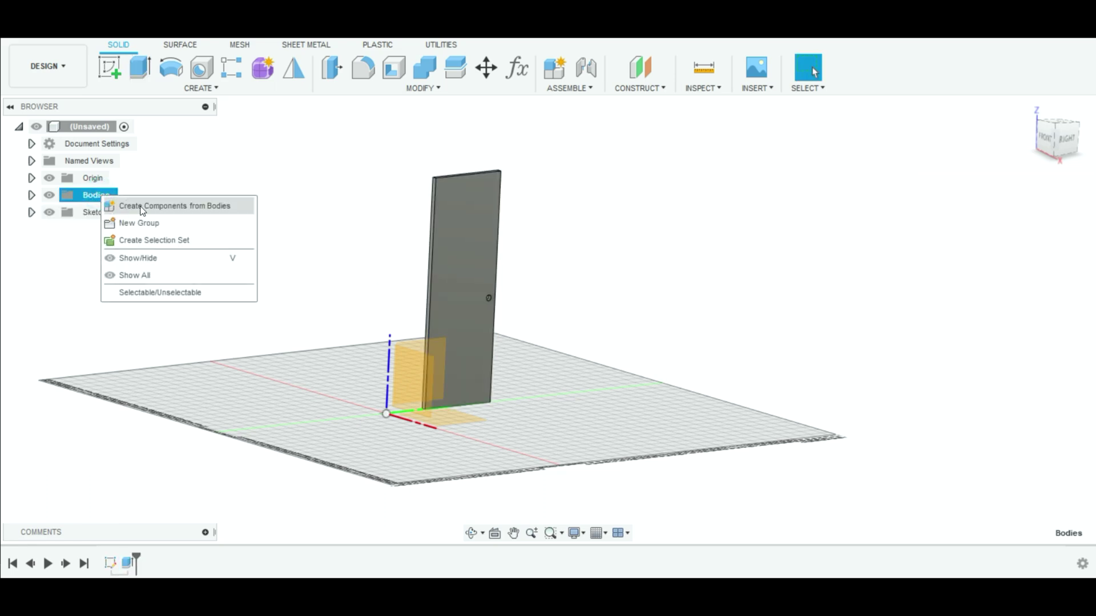
{"action": "left_click", "coordinate": [139, 206]}
{"action": "left_click", "coordinate": [94, 213]}
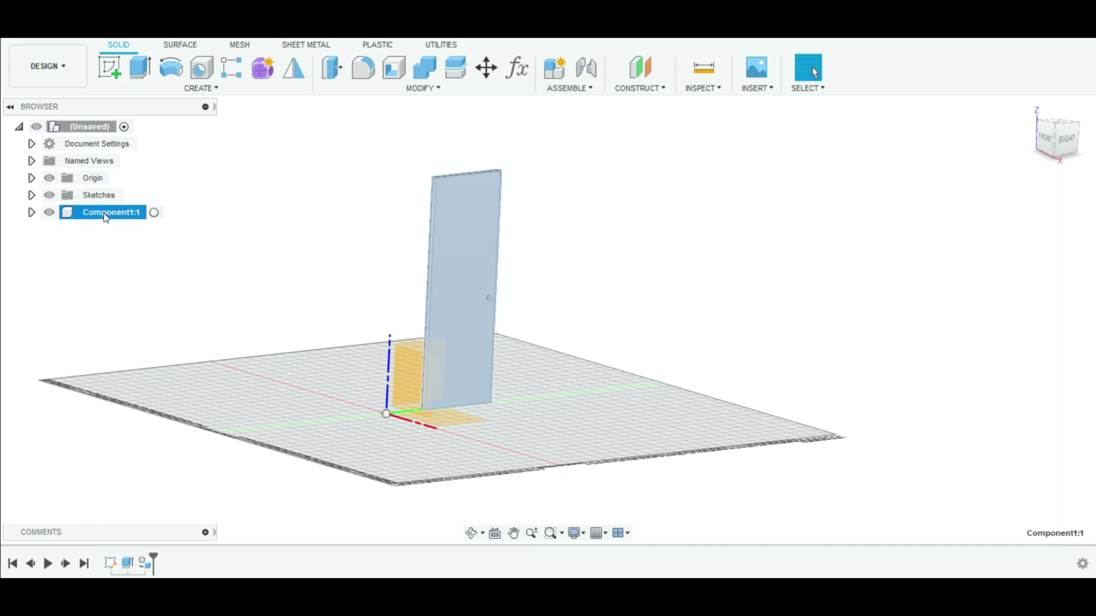
{"action": "left_click", "coordinate": [103, 212]}
{"action": "type", "text": "Door"}
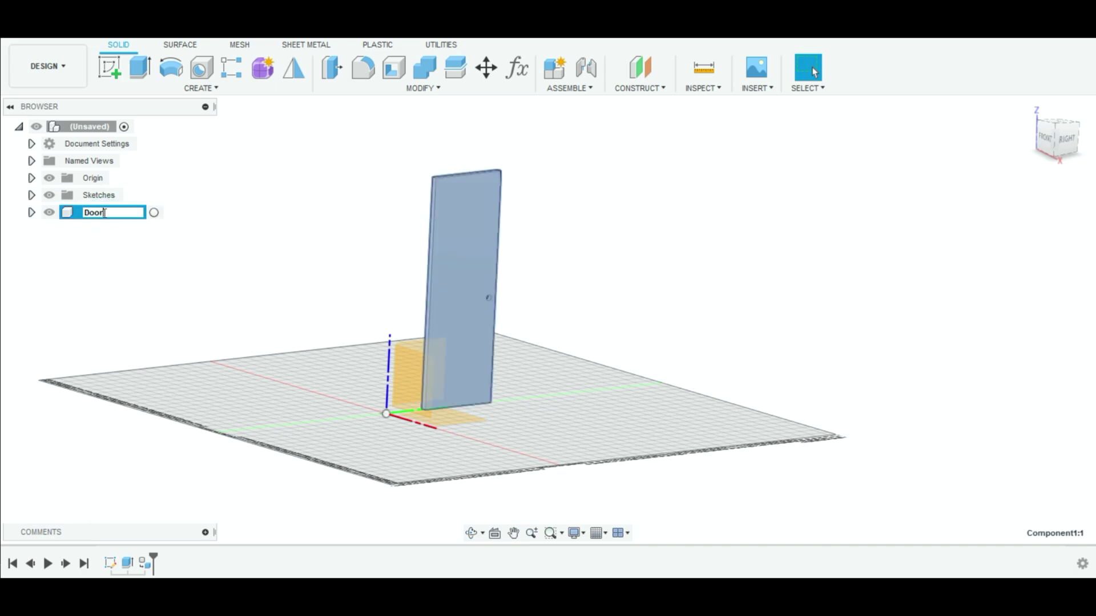
{"action": "key", "text": "Return"}
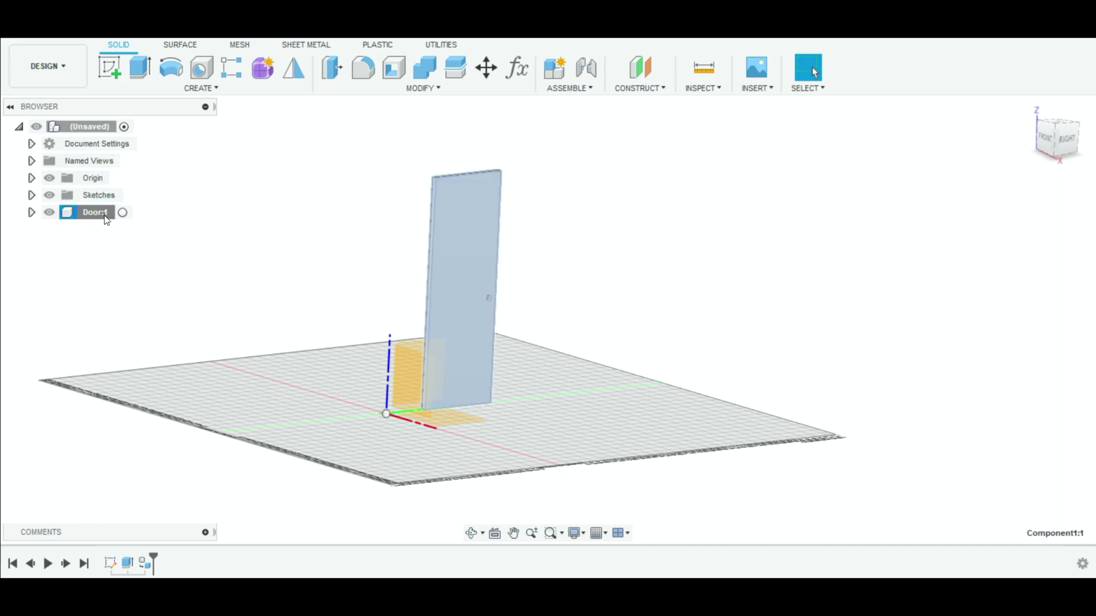
Rename the door component to 2-4 x 6-8 Door
{"action": "left_click", "coordinate": [105, 217]}
{"action": "left_click", "coordinate": [103, 215]}
{"action": "type", "text": "2-4 x 6-8"}
{"action": "key", "text": "Return"}
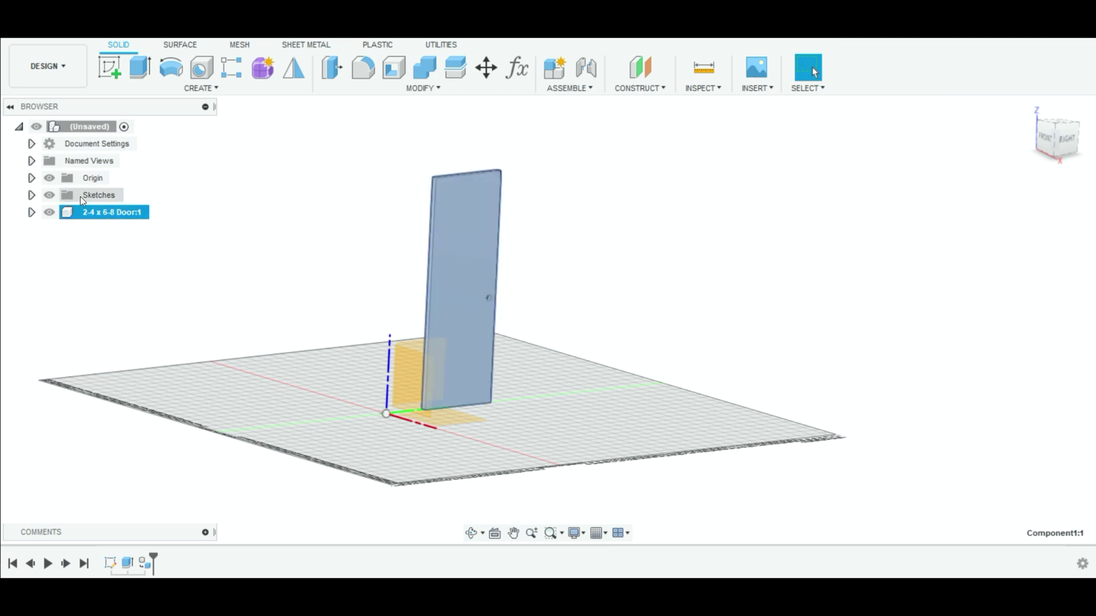
Show Sketch1 again, switch to the right view and hide the 2-4 x 6-8 Door component
{"action": "left_click", "coordinate": [31, 195]}
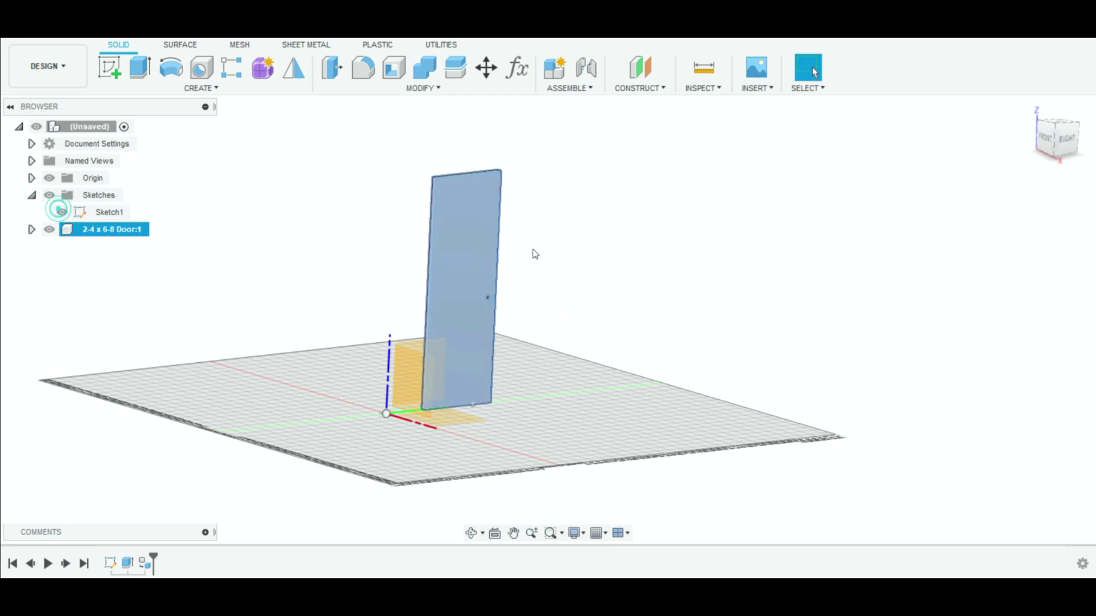
{"action": "left_click", "coordinate": [1069, 153]}
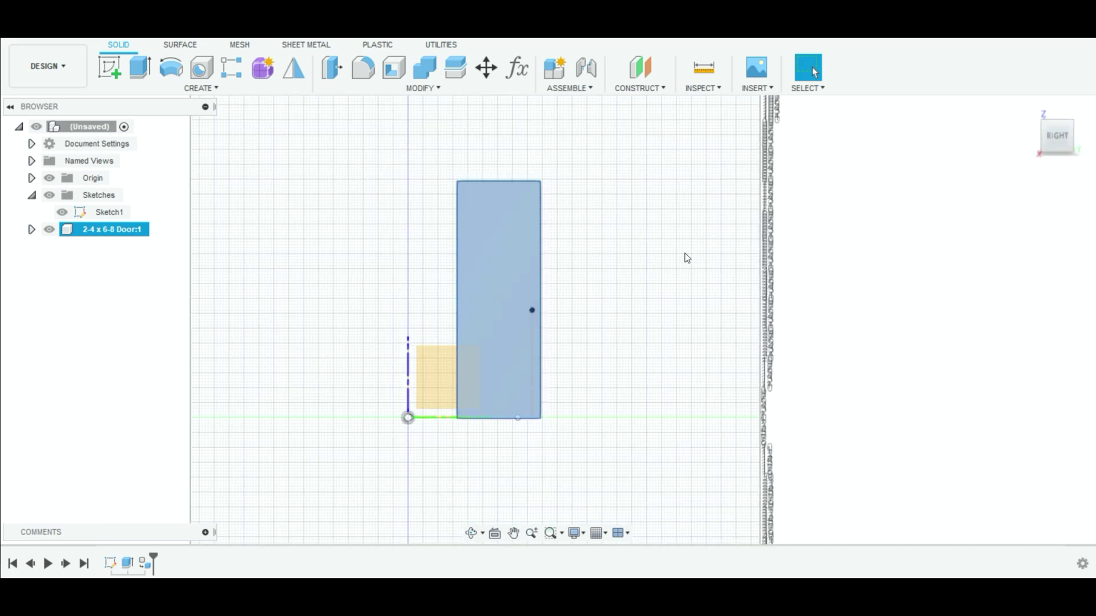
{"action": "scroll", "coordinate": [474, 204], "scroll_direction": "up", "scroll_amount": 3}
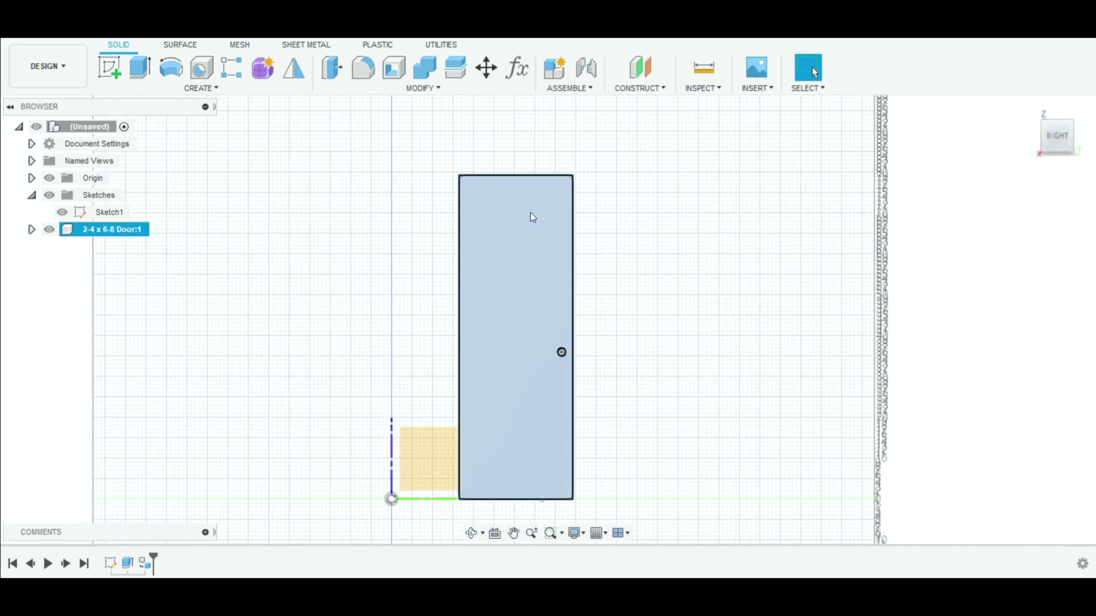
{"action": "left_click", "coordinate": [49, 228]}
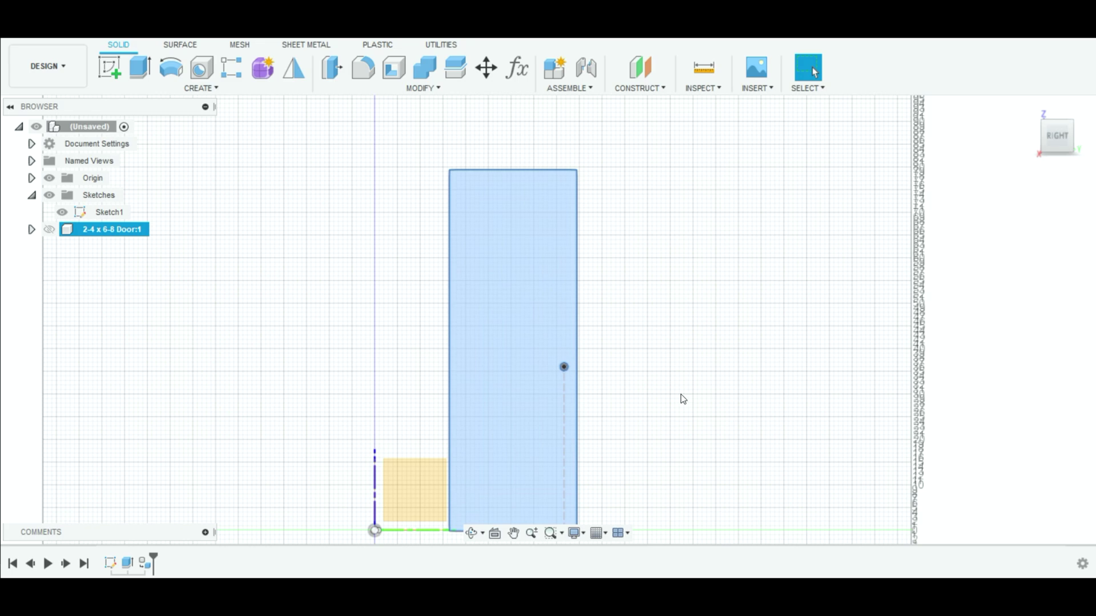
{"action": "scroll", "coordinate": [683, 398], "scroll_direction": "up", "scroll_amount": 2}
{"action": "scroll", "coordinate": [670, 385], "scroll_direction": "down", "scroll_amount": 4}
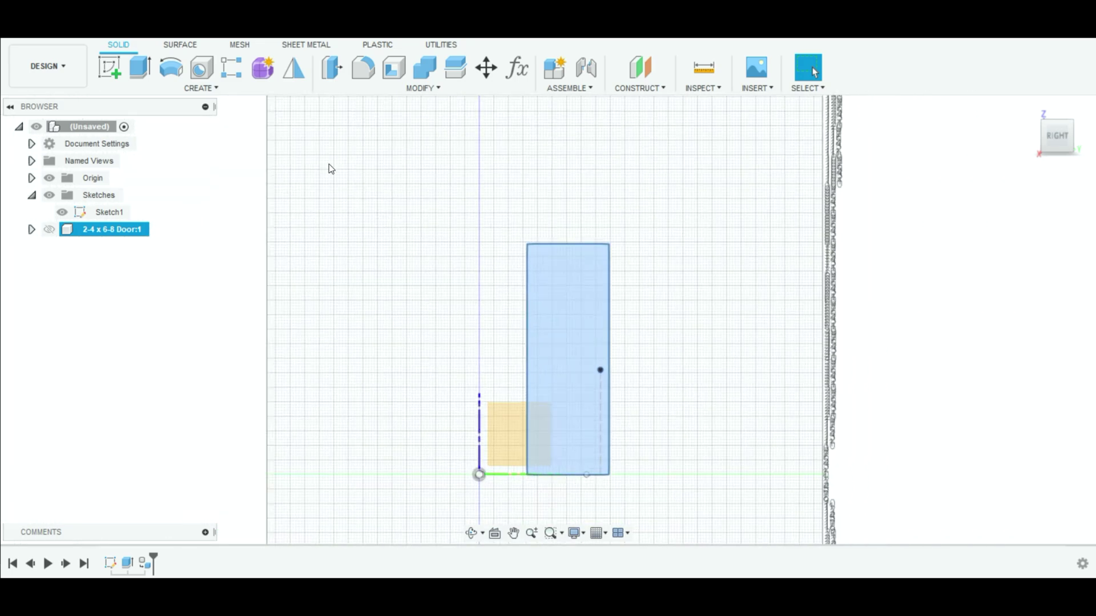
Start a new sketch on the door profile's plane and project the rectangle's four edges into it
{"action": "left_click", "coordinate": [108, 68]}
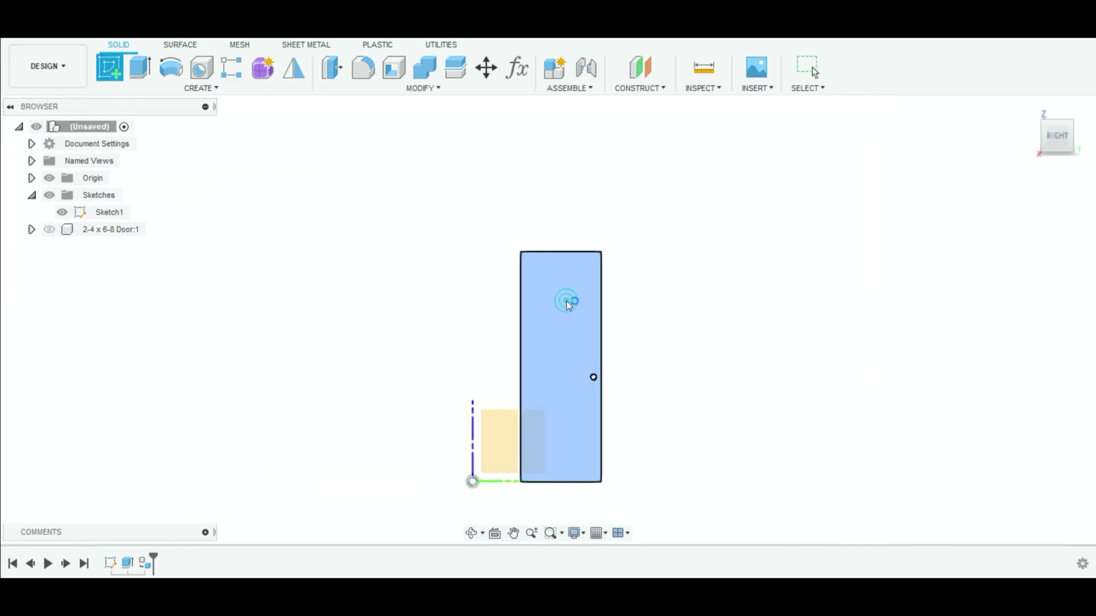
{"action": "left_click", "coordinate": [566, 302]}
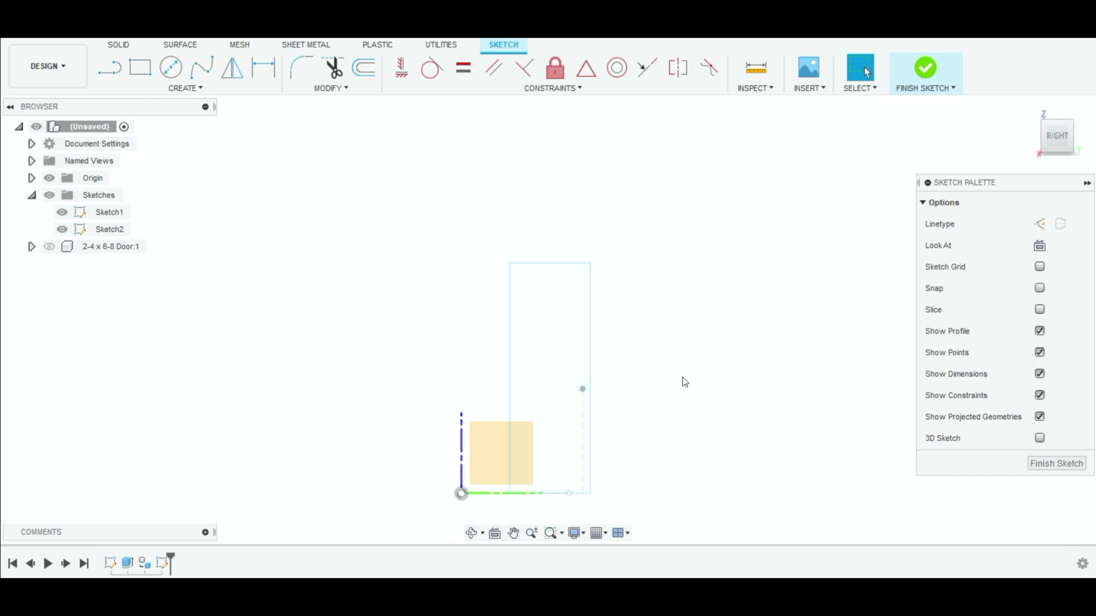
{"action": "key", "text": "p"}
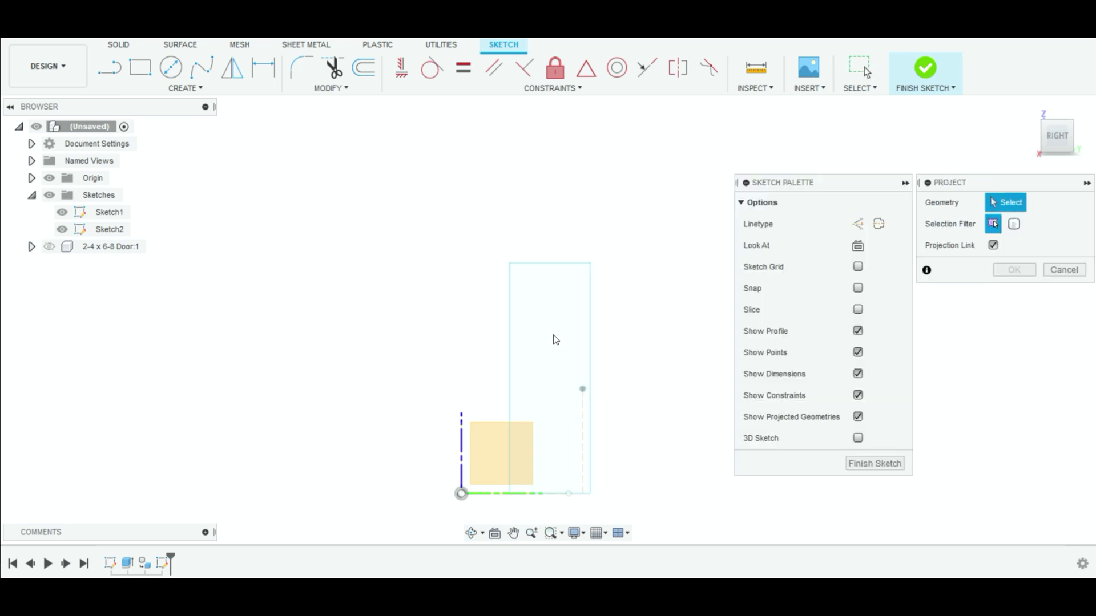
{"action": "left_click", "coordinate": [511, 306]}
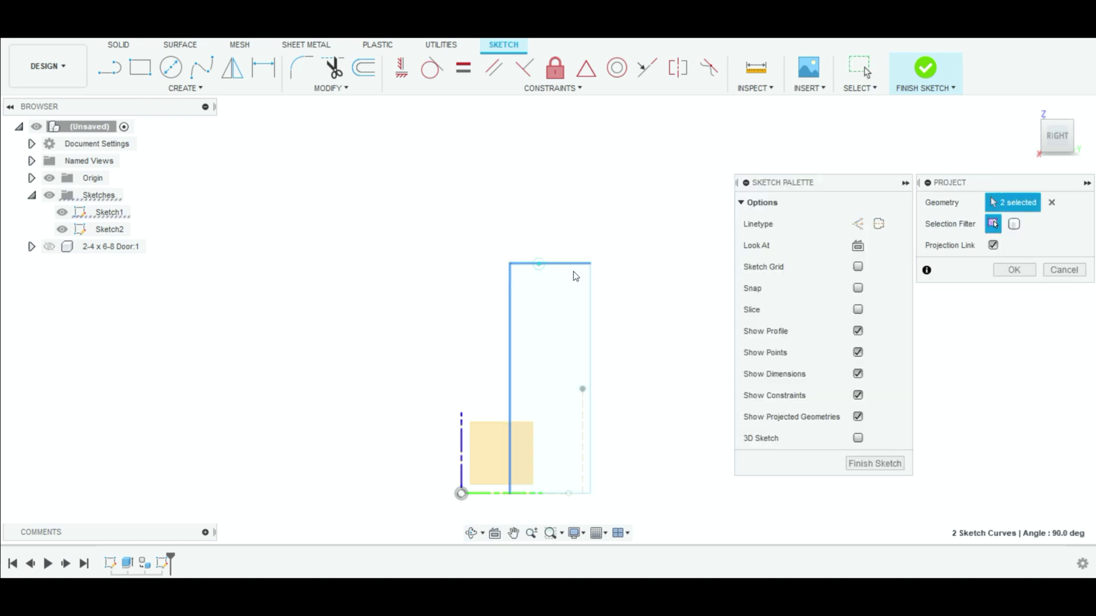
{"action": "left_click", "coordinate": [591, 288]}
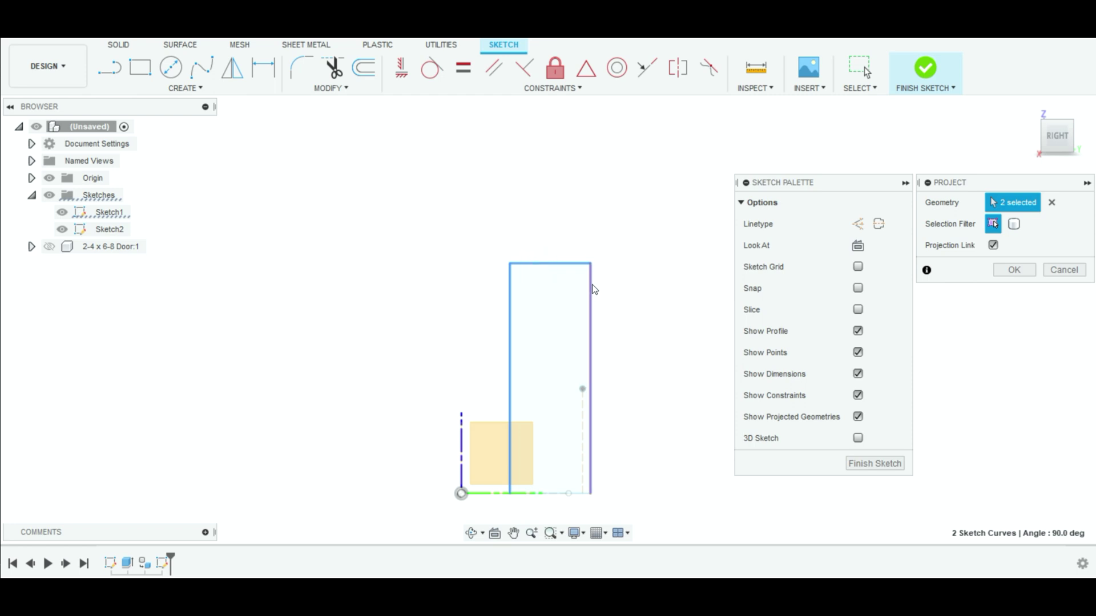
{"action": "left_click", "coordinate": [577, 494]}
{"action": "key", "text": "Return"}
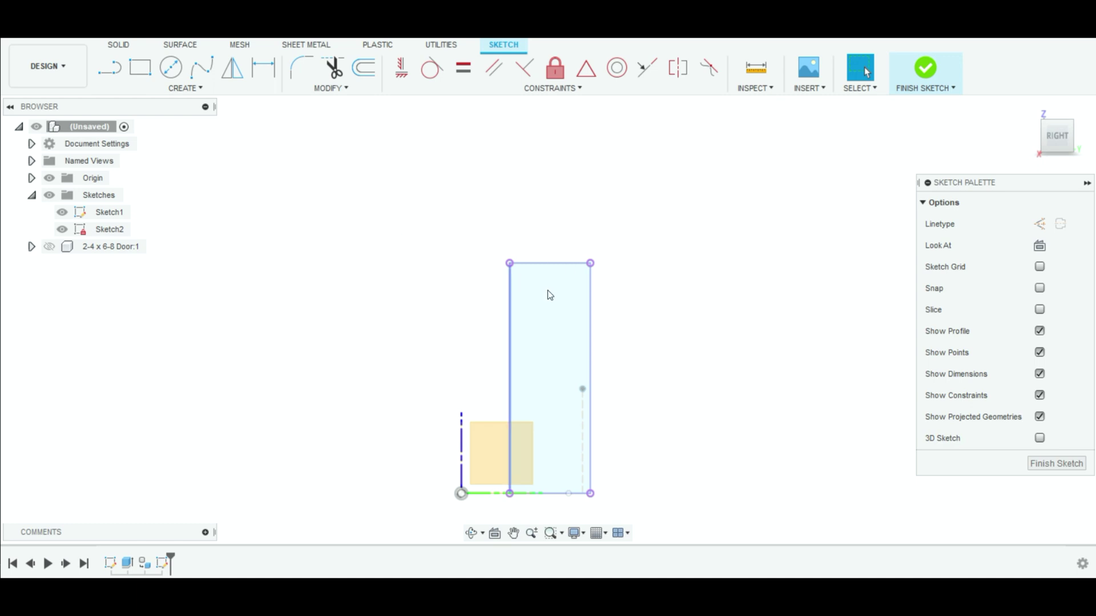
Draw a 3.5 in wide by 5.5 in tall rectangle outward from the door outline's lower-left corner
{"action": "left_click", "coordinate": [140, 67]}
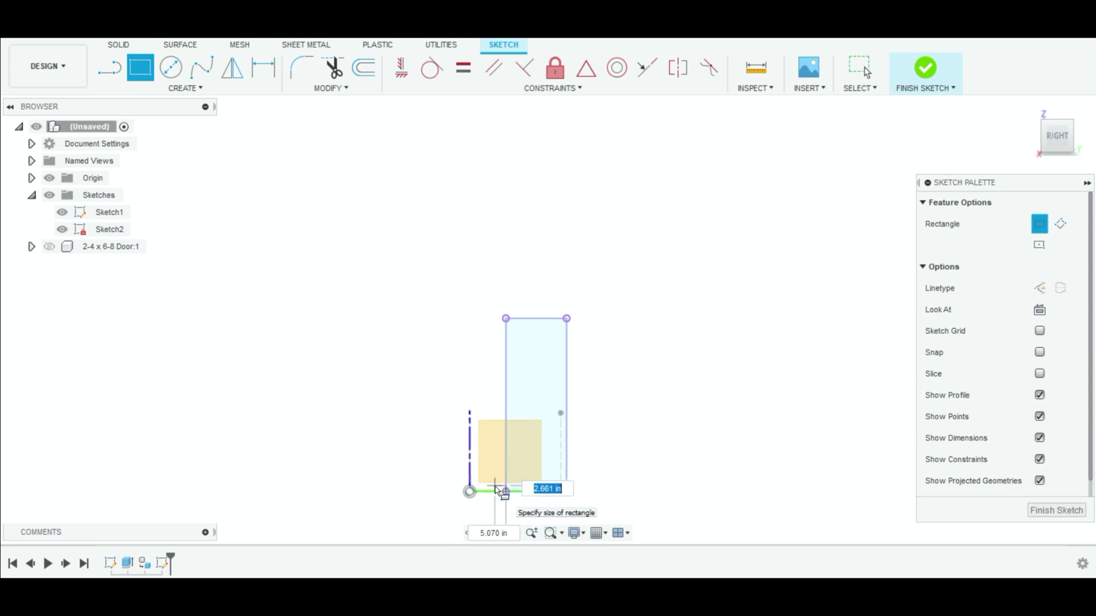
{"action": "scroll", "coordinate": [505, 496], "scroll_direction": "up", "scroll_amount": 5}
{"action": "scroll", "coordinate": [506, 500], "scroll_direction": "up", "scroll_amount": 3}
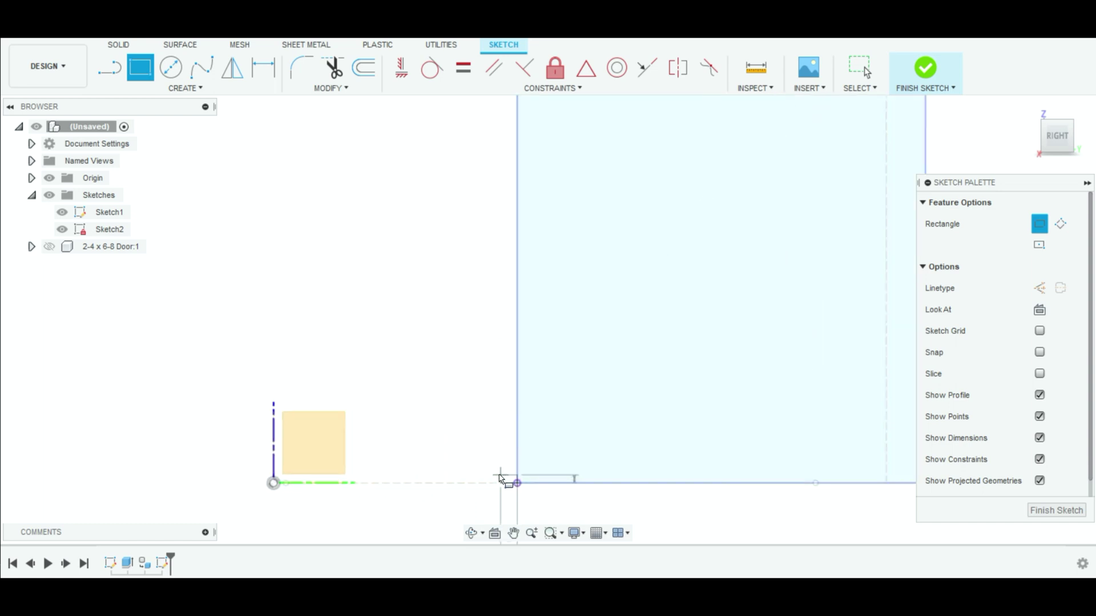
{"action": "left_click", "coordinate": [517, 483]}
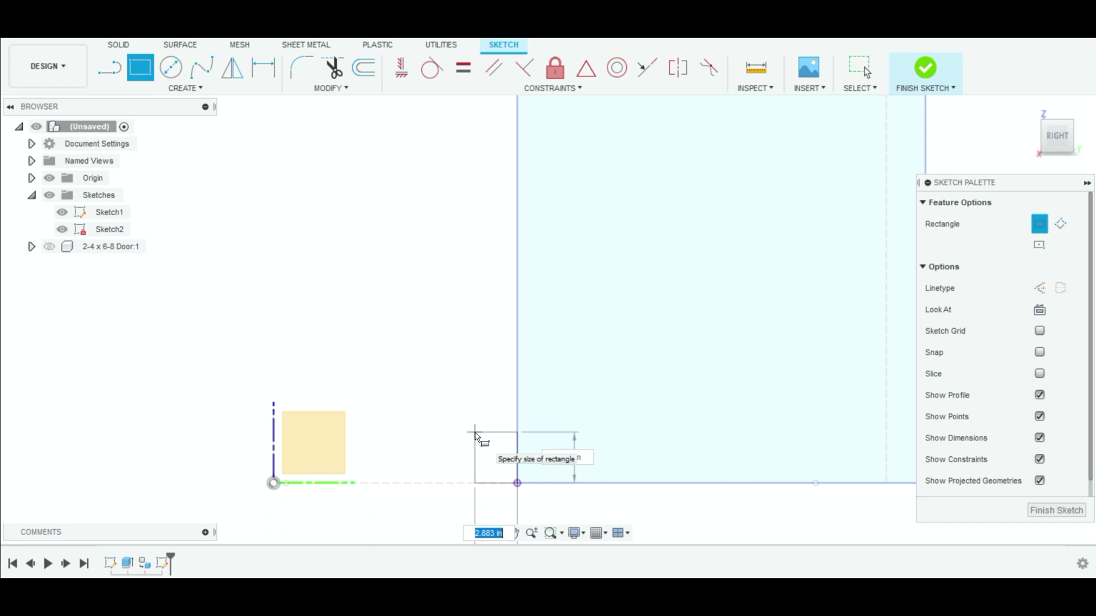
{"action": "type", "text": "3.5"}
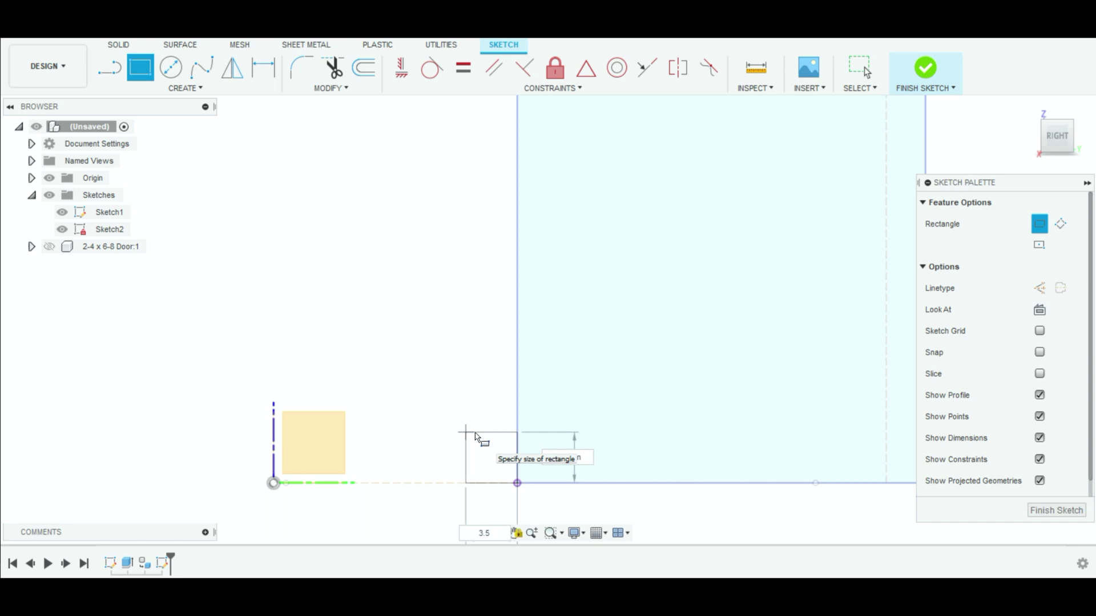
{"action": "key", "text": "Tab"}
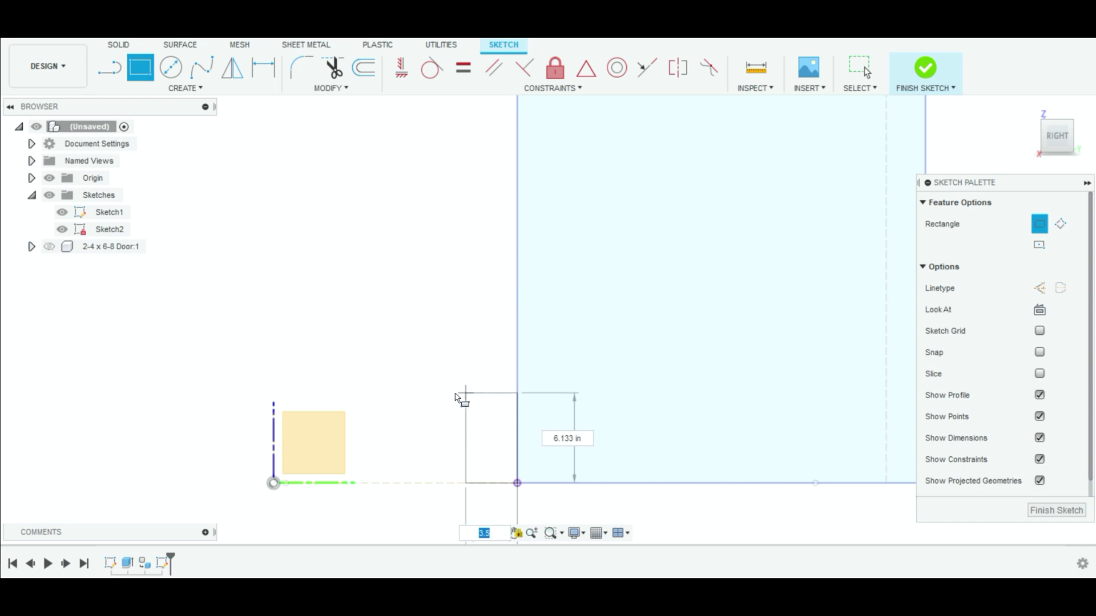
{"action": "key", "text": "Tab"}
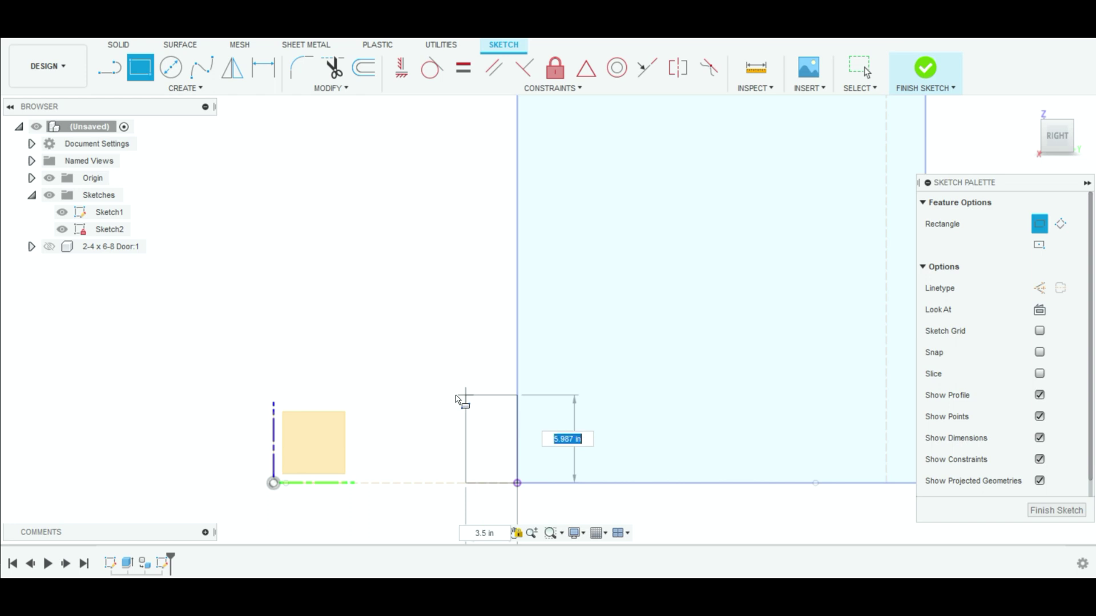
{"action": "type", "text": "6"}
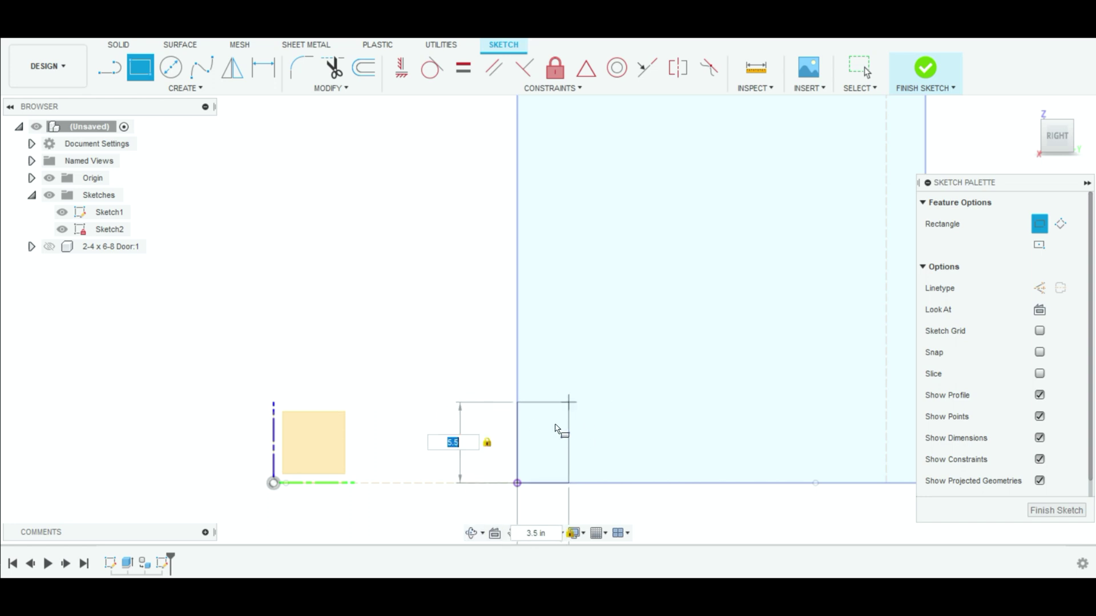
{"action": "left_click", "coordinate": [468, 410]}
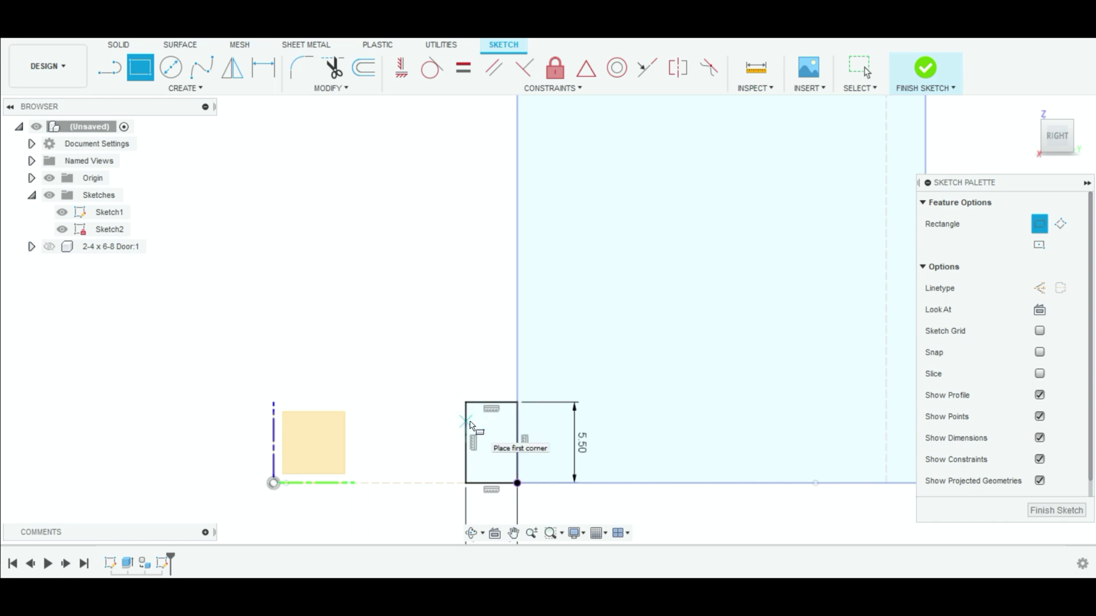
{"action": "key", "text": "Escape"}
Draw a vertical construction line about 21 in long upward from the midpoint of the door outline's bottom edge
{"action": "scroll", "coordinate": [721, 443], "scroll_direction": "down", "scroll_amount": 3}
{"action": "middle_click_drag", "start_coordinate": [722, 442], "coordinate": [643, 428]}
{"action": "left_click", "coordinate": [109, 67]}
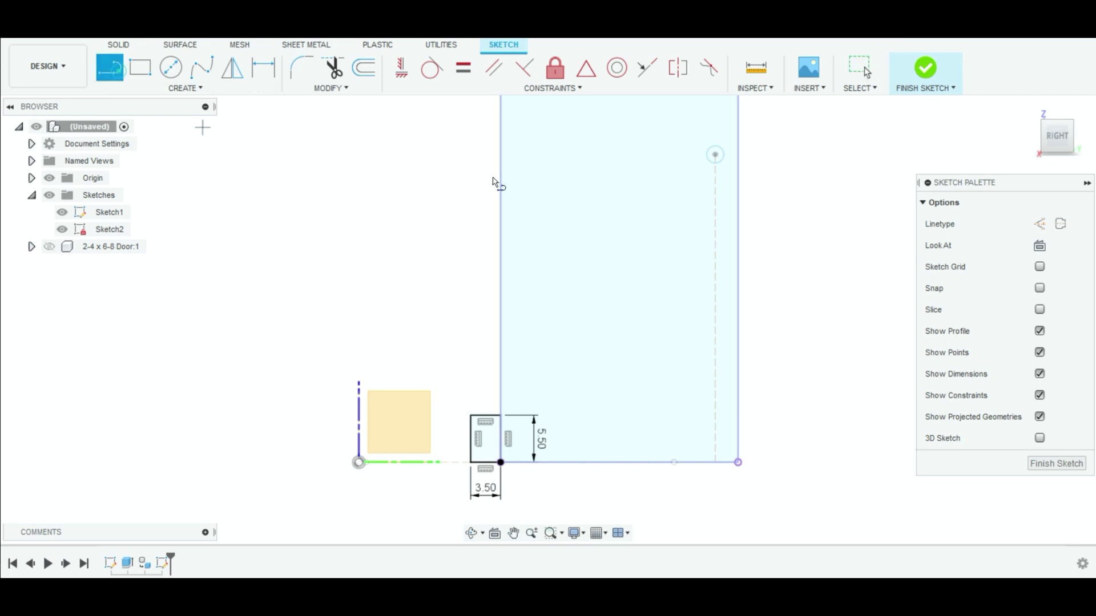
{"action": "left_click", "coordinate": [1039, 223]}
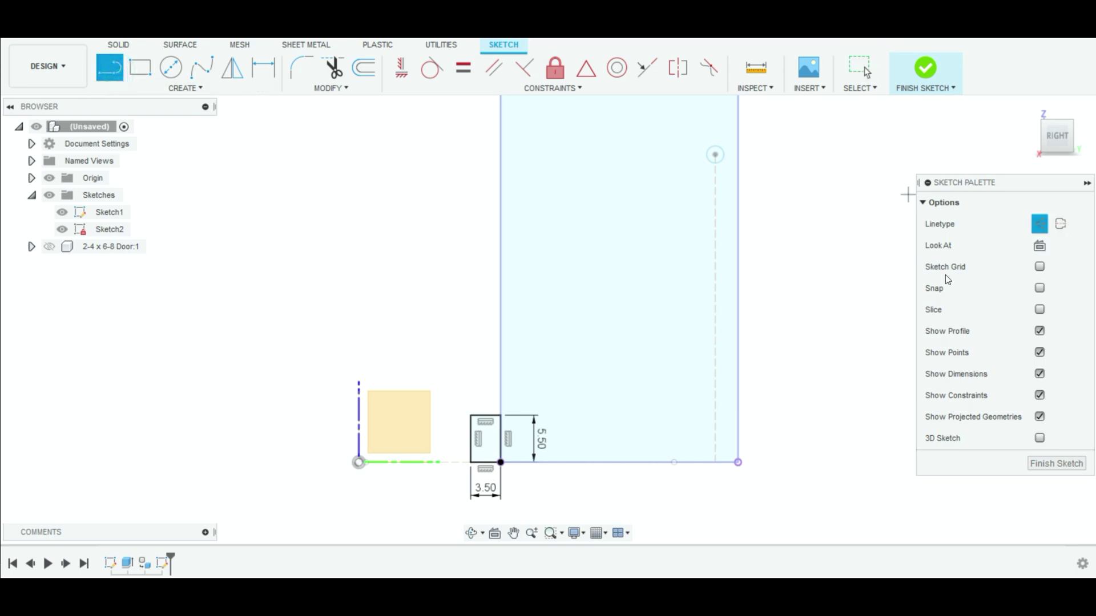
{"action": "left_click", "coordinate": [617, 460]}
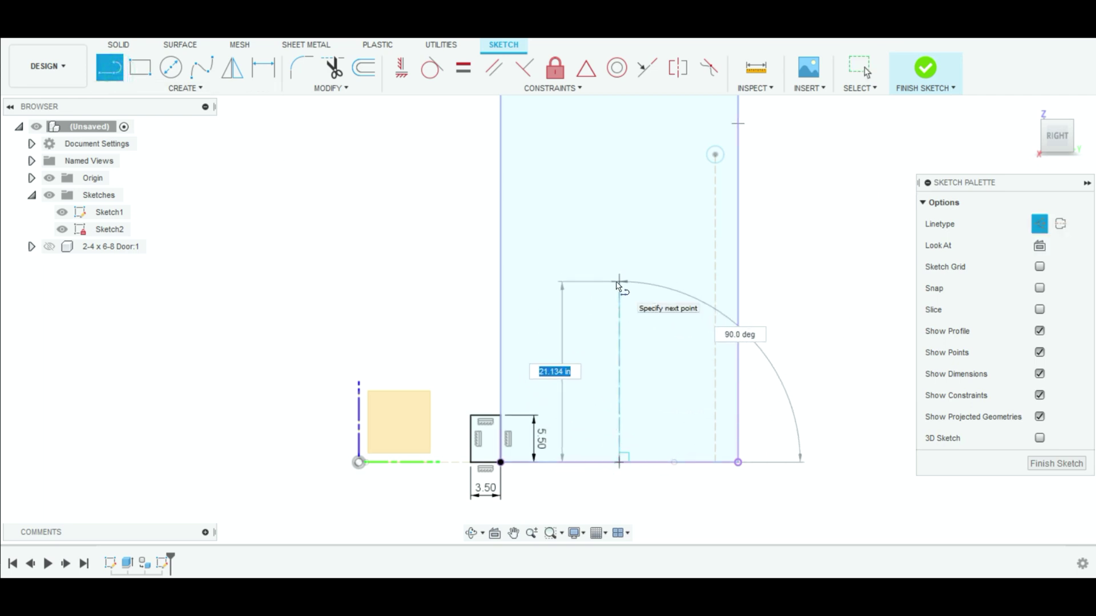
{"action": "left_click", "coordinate": [618, 284]}
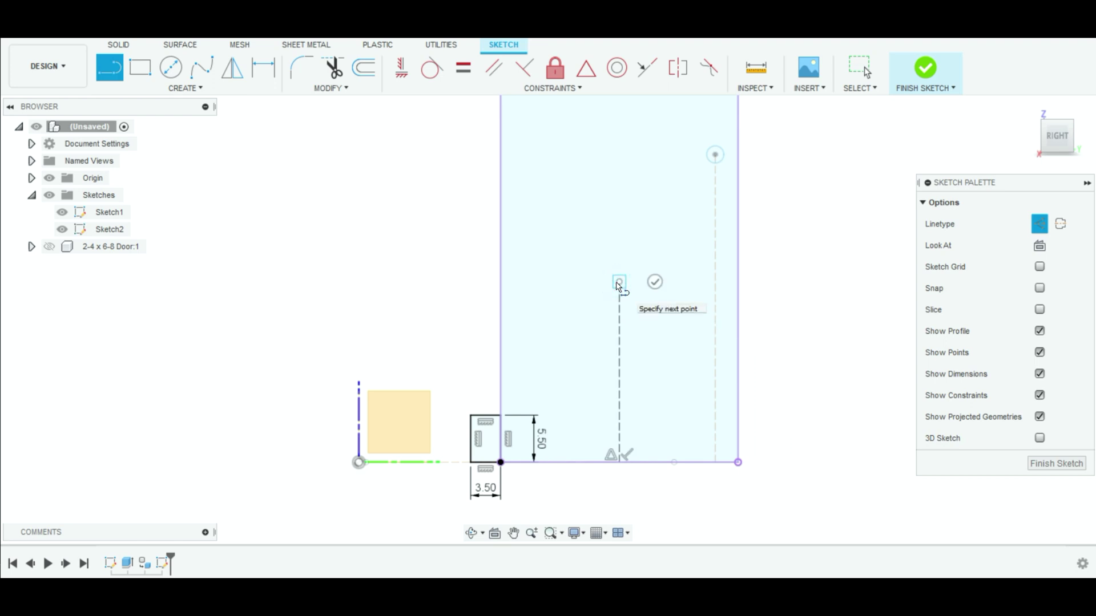
{"action": "scroll", "coordinate": [599, 252], "scroll_direction": "up", "scroll_amount": 1}
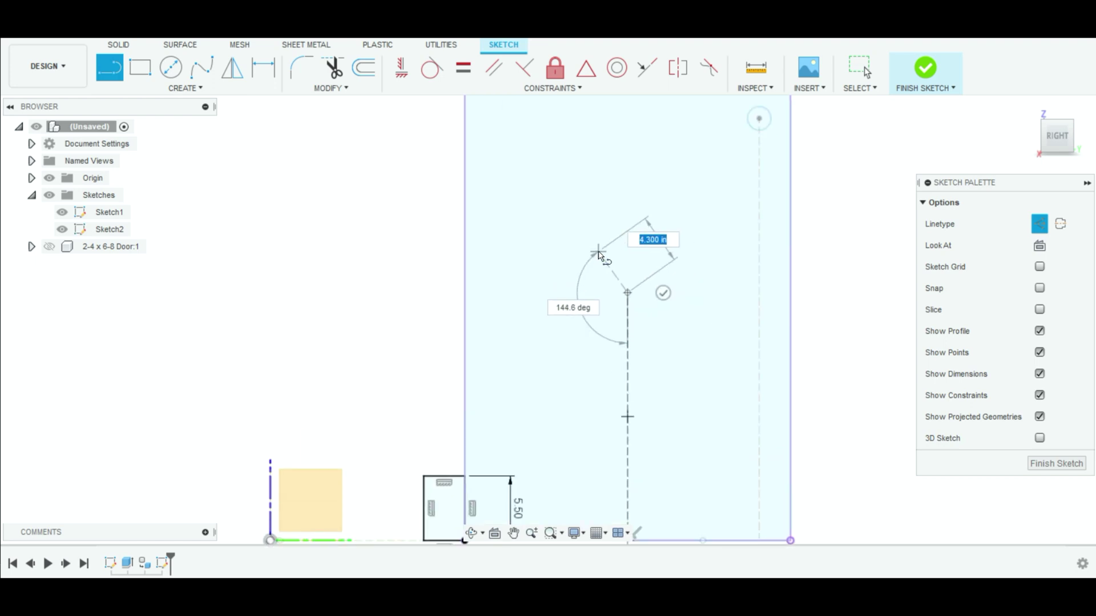
{"action": "scroll", "coordinate": [605, 261], "scroll_direction": "down", "scroll_amount": 1}
{"action": "key", "text": "Escape"}
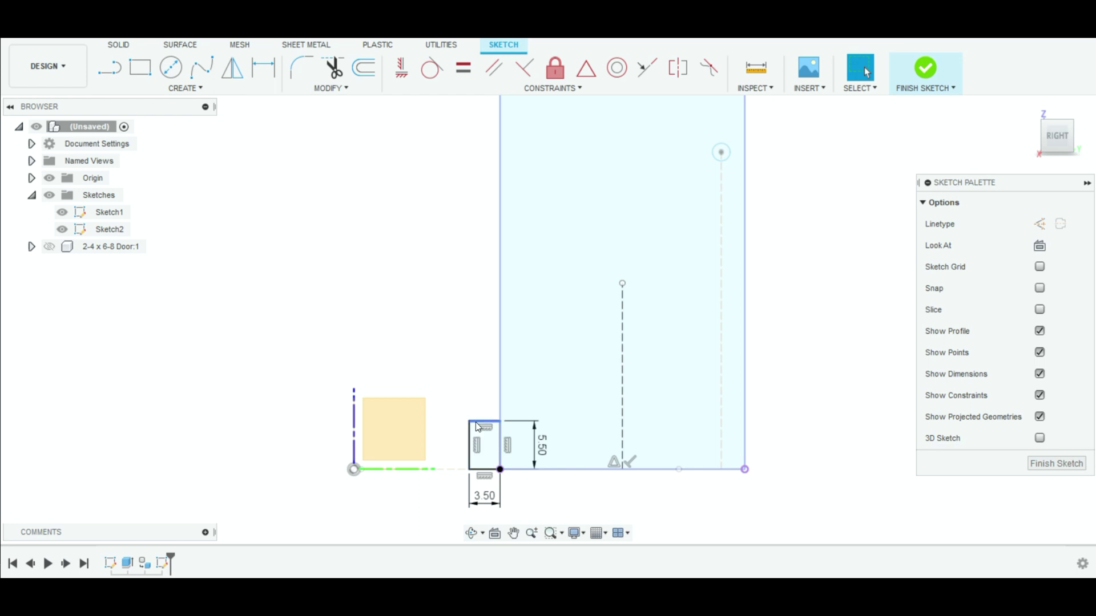
Try a width of 4.5 in on the small corner rectangle and undo the change
{"action": "double_click", "coordinate": [485, 496]}
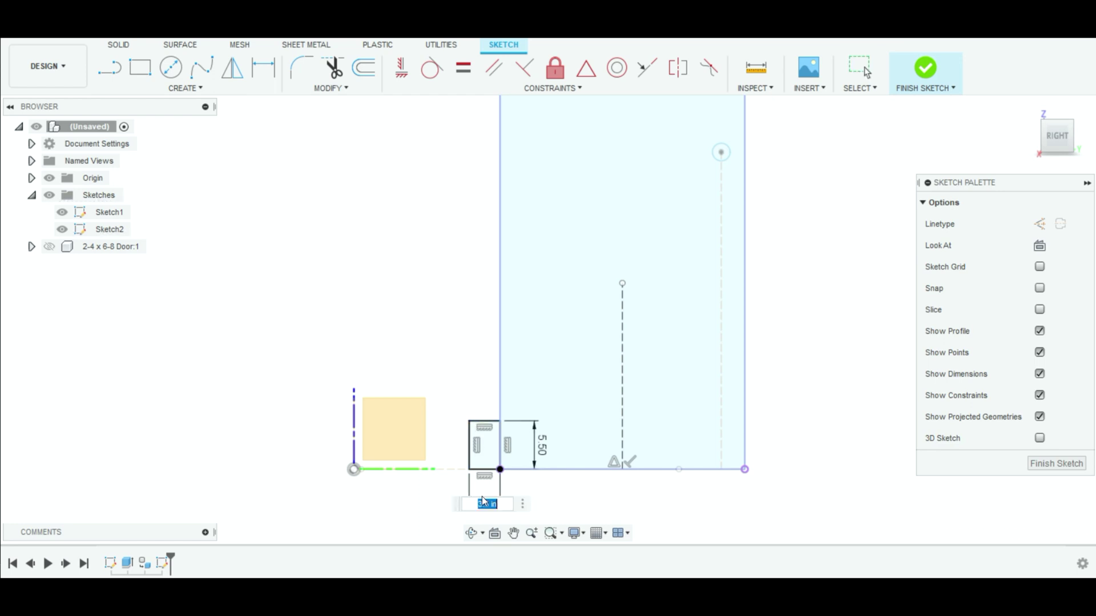
{"action": "left_click", "coordinate": [479, 504]}
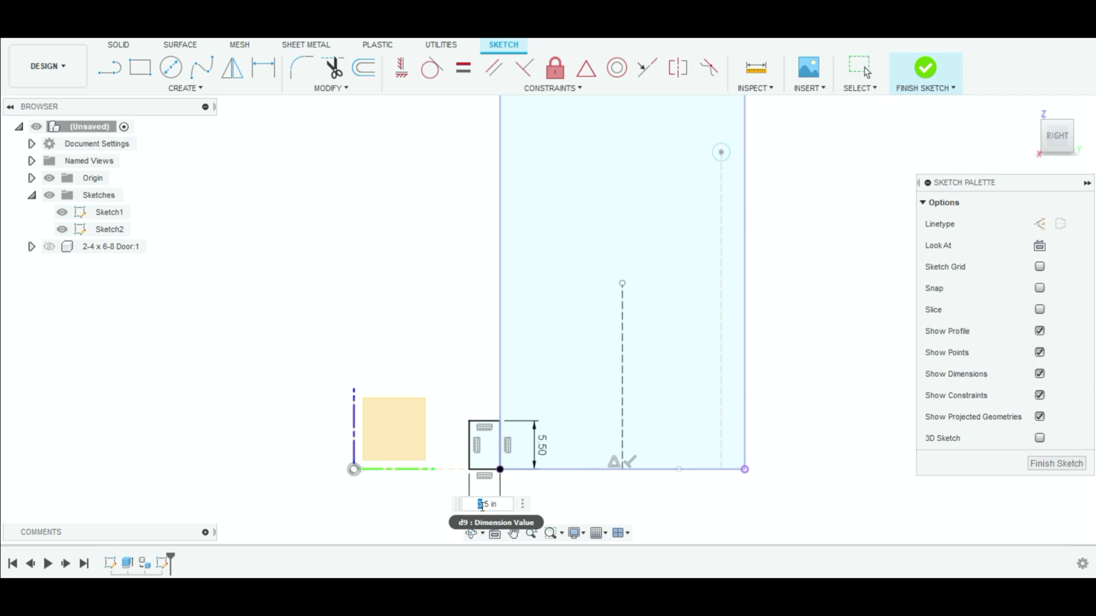
{"action": "type", "text": "4"}
{"action": "key", "text": "Return"}
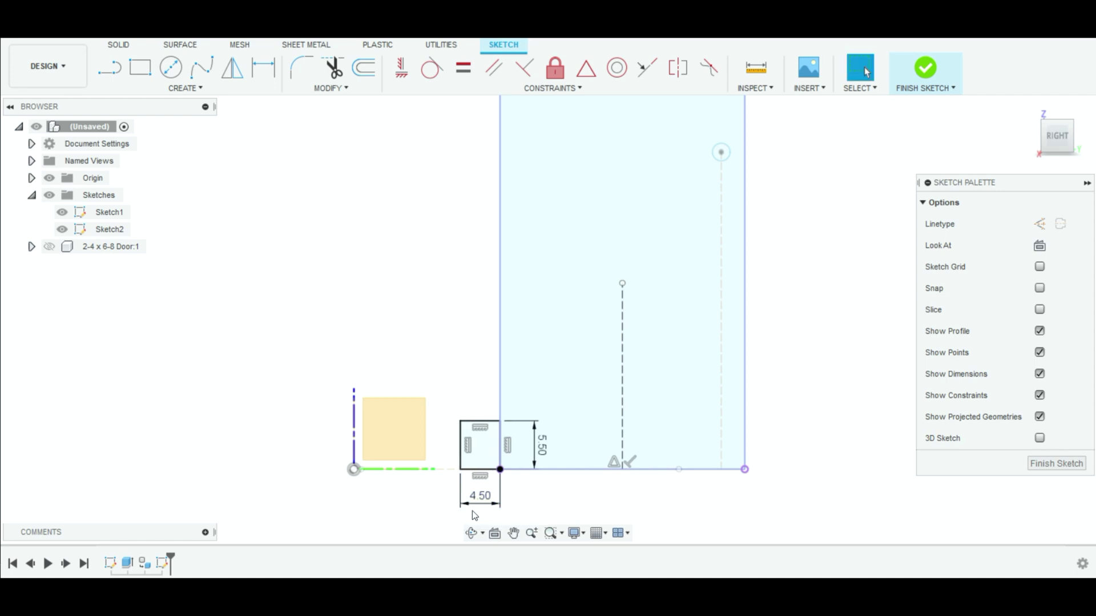
{"action": "left_click", "coordinate": [83, 30]}
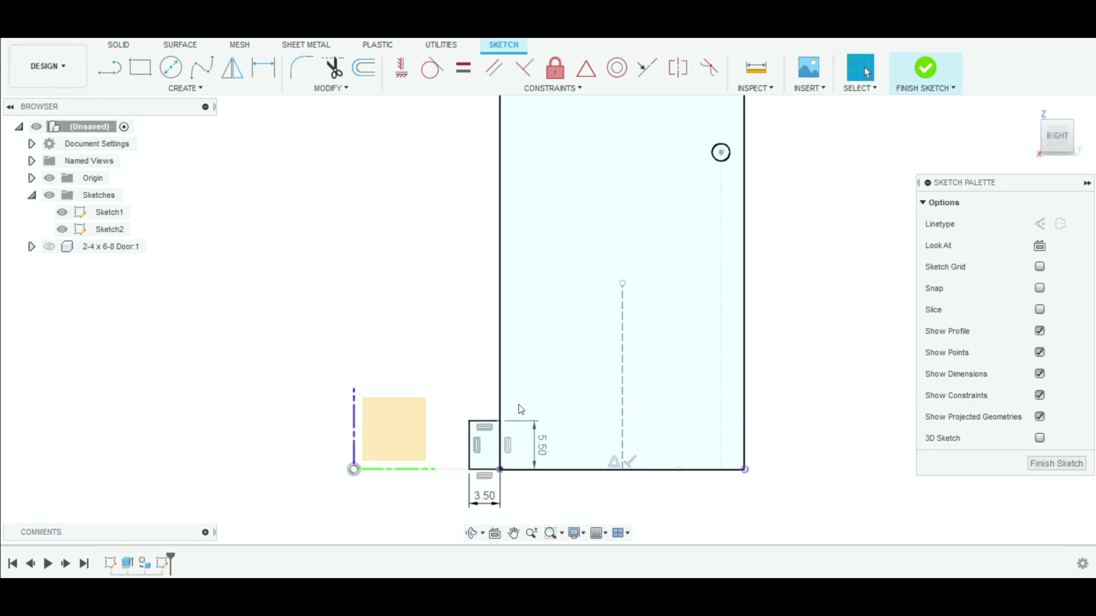
Mirror the small rectangle's four edges about the vertical construction line to the door's other side
{"action": "scroll", "coordinate": [703, 431], "scroll_direction": "down", "scroll_amount": 2}
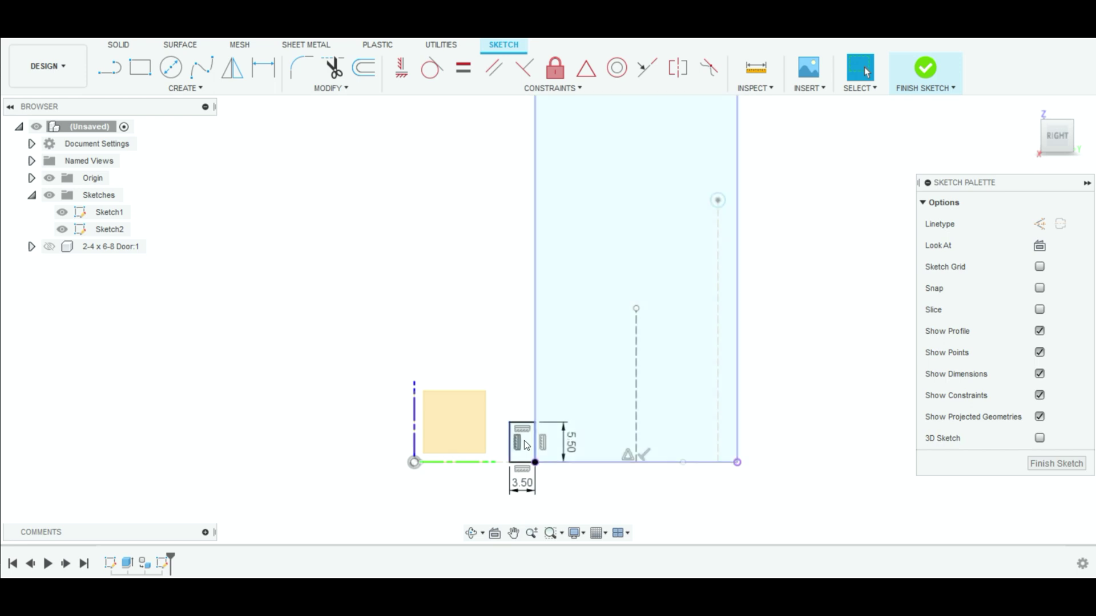
{"action": "left_click", "coordinate": [232, 68]}
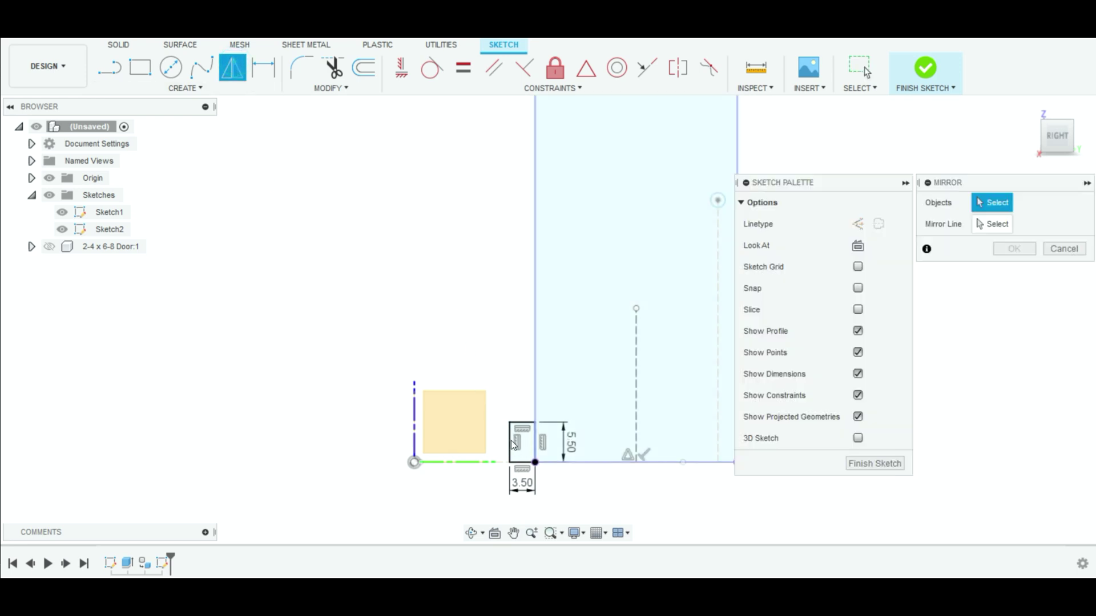
{"action": "left_click", "coordinate": [509, 444]}
{"action": "left_click", "coordinate": [517, 461]}
{"action": "left_click", "coordinate": [523, 423]}
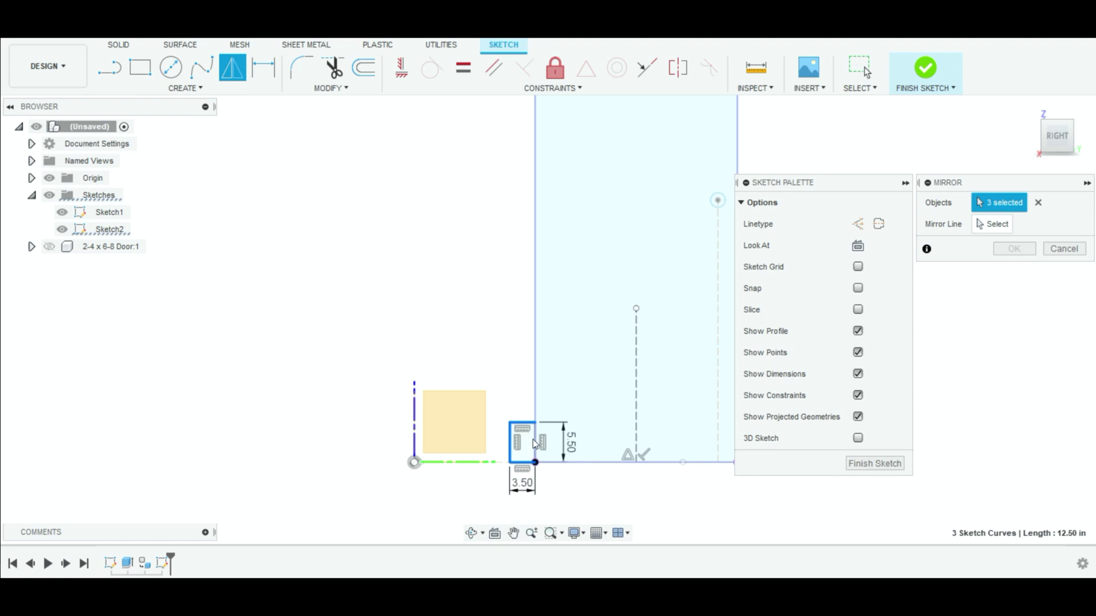
{"action": "left_click", "coordinate": [534, 443]}
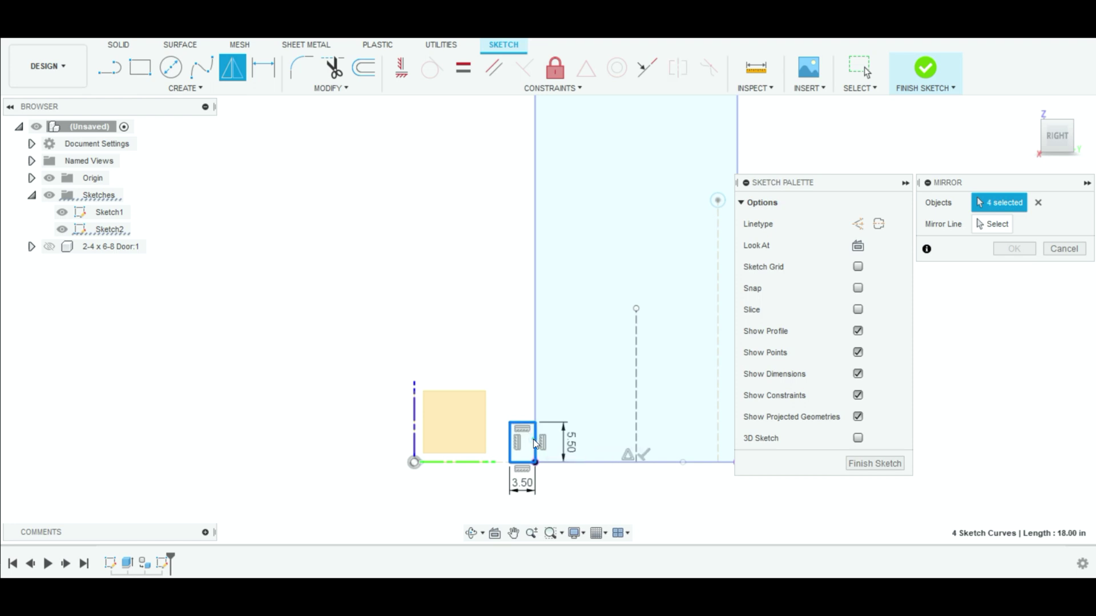
{"action": "left_click", "coordinate": [995, 224]}
{"action": "middle_click_drag", "start_coordinate": [680, 281], "coordinate": [504, 299]}
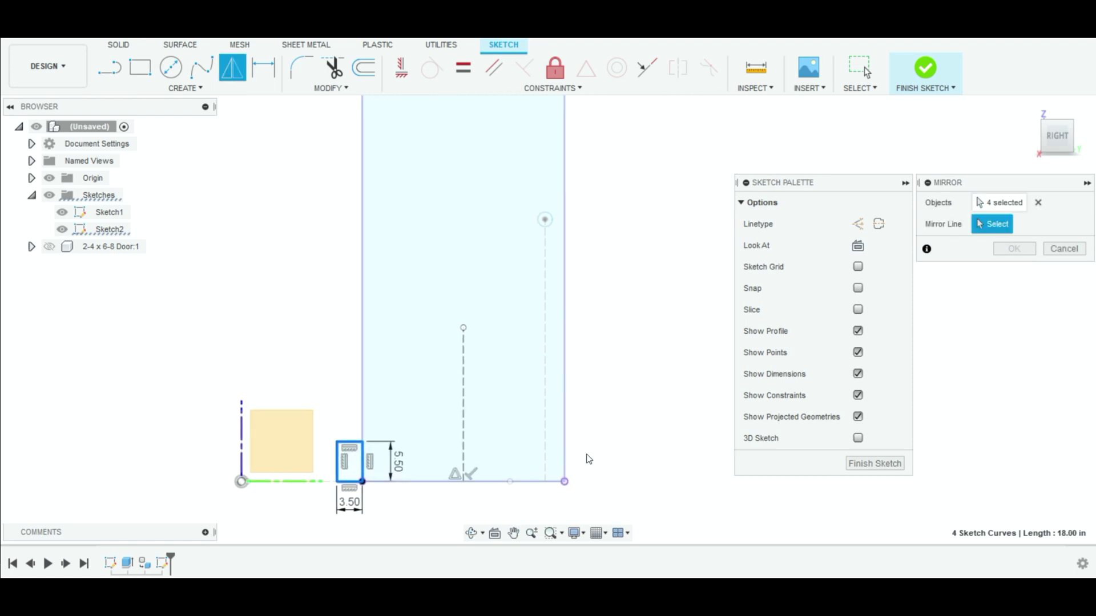
{"action": "left_click", "coordinate": [463, 438]}
{"action": "key", "text": "Return"}
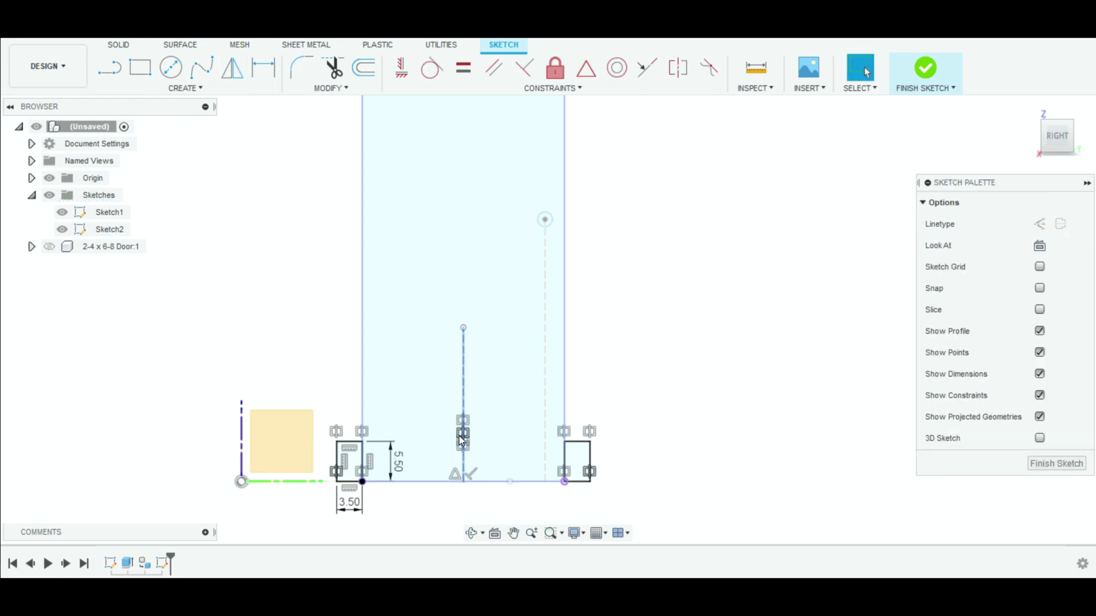
Draw a tall rectangle from the small rectangle's upper outer corner to the door outline's upper-left corner
{"action": "left_click", "coordinate": [142, 72]}
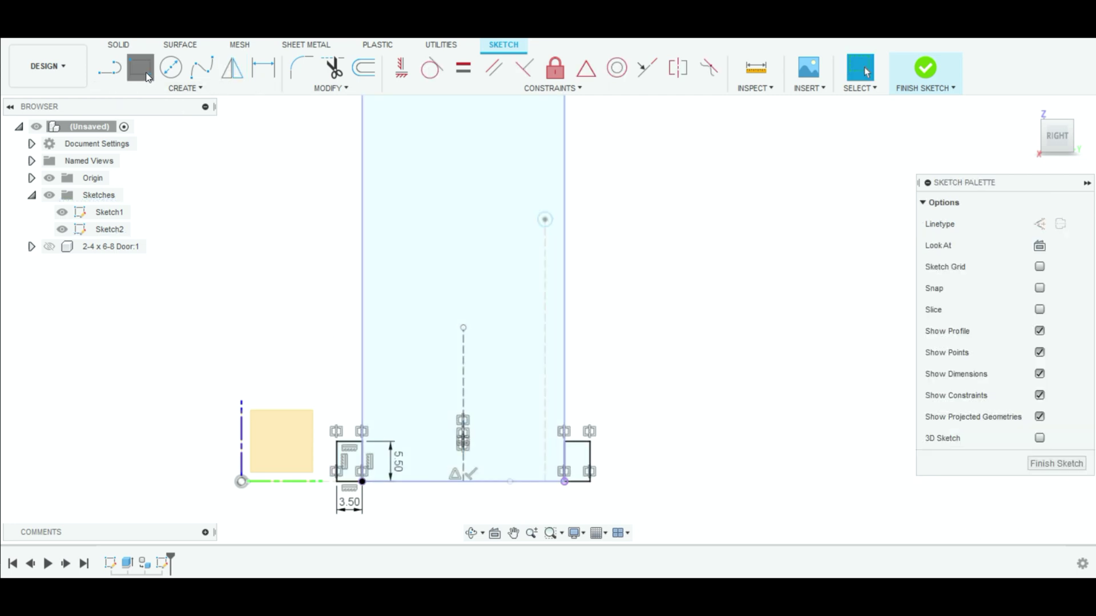
{"action": "left_click", "coordinate": [336, 443]}
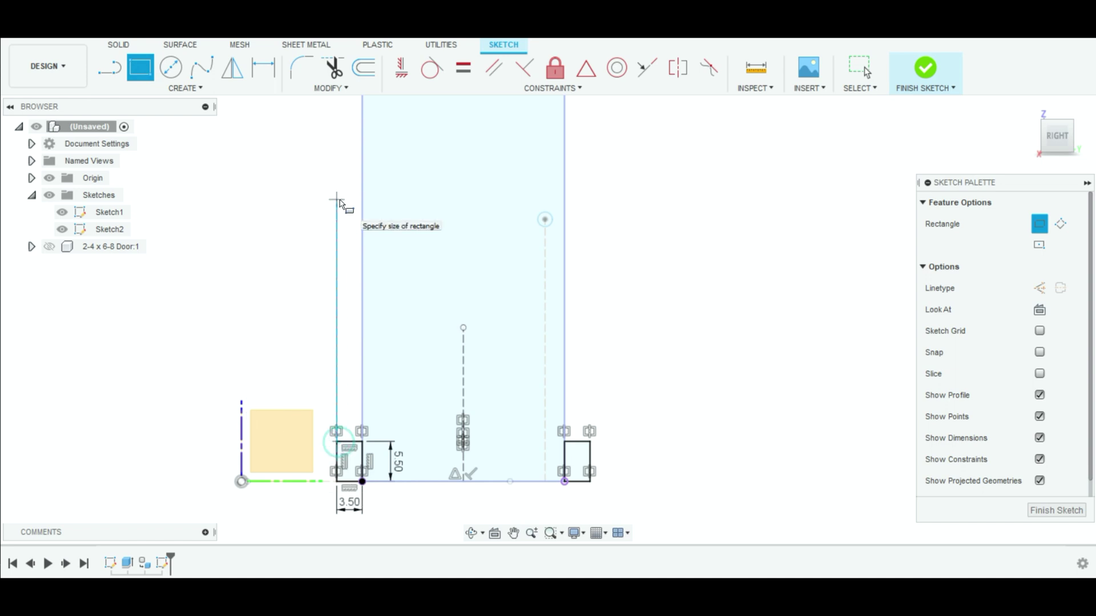
{"action": "middle_click_drag", "start_coordinate": [340, 203], "coordinate": [340, 490]}
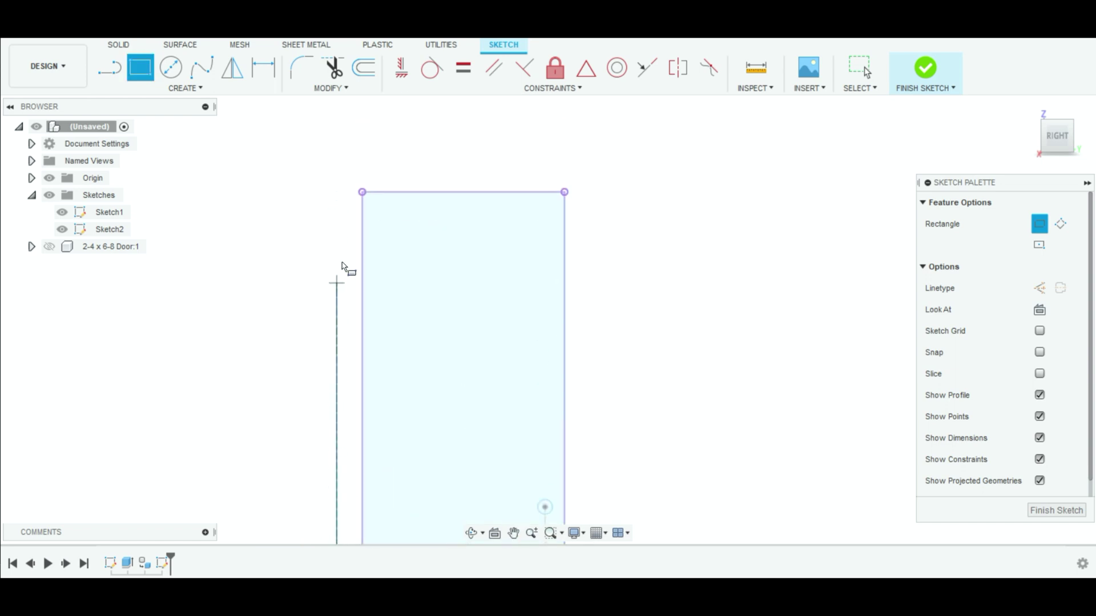
{"action": "left_click", "coordinate": [362, 193]}
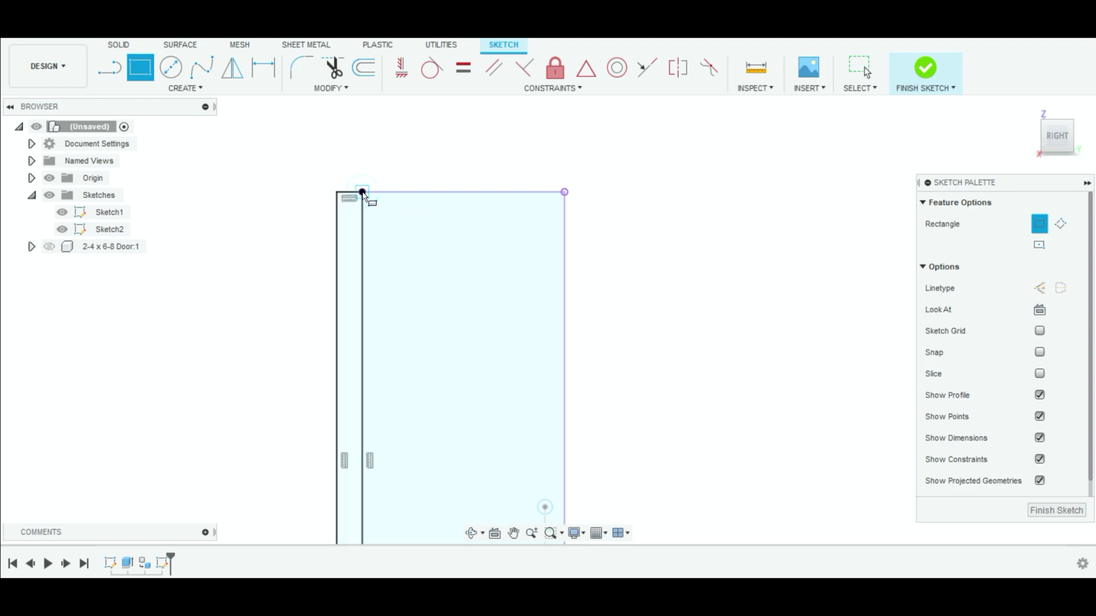
{"action": "key", "text": "Escape"}
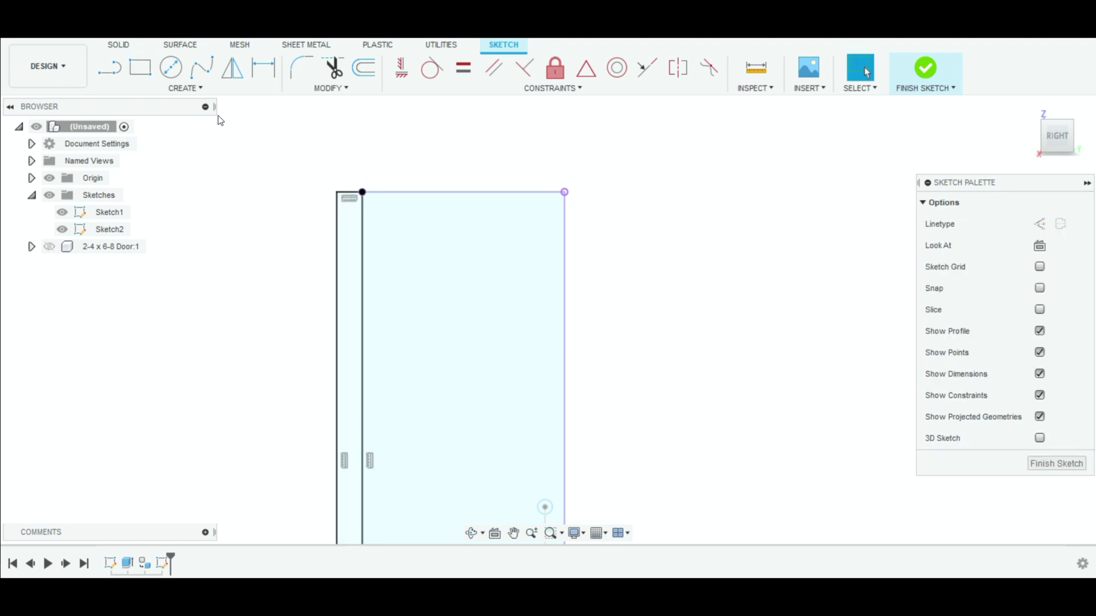
Try to mirror the tall casing rectangle's edges about its own outer edge and undo the mirror
{"action": "left_click", "coordinate": [231, 67]}
{"action": "left_click", "coordinate": [363, 206]}
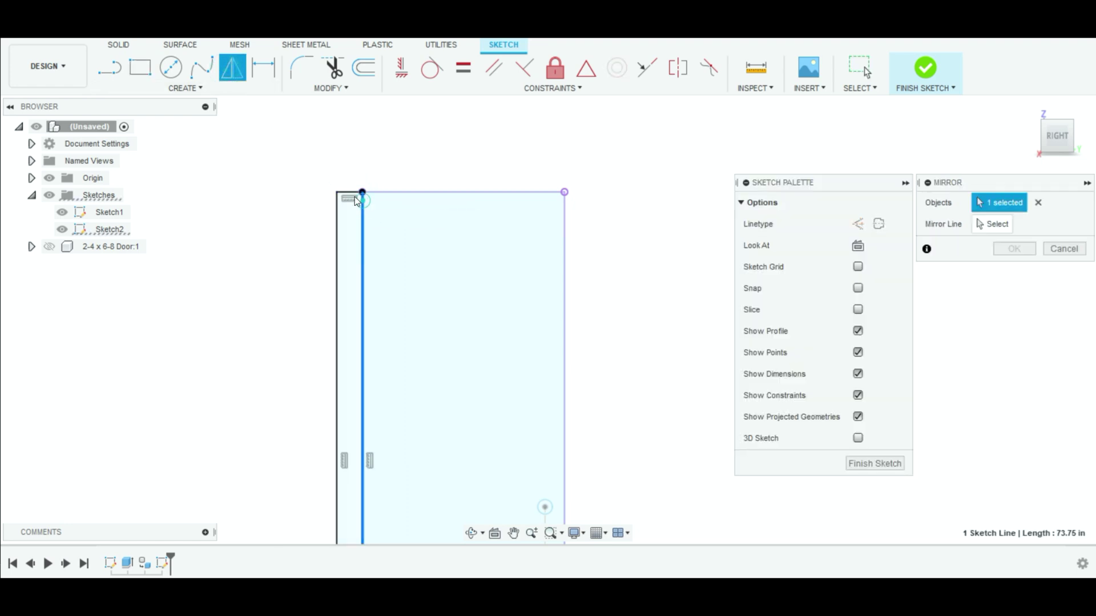
{"action": "left_click", "coordinate": [349, 192]}
{"action": "scroll", "coordinate": [368, 464], "scroll_direction": "up", "scroll_amount": 2}
{"action": "scroll", "coordinate": [368, 470], "scroll_direction": "down", "scroll_amount": 3}
{"action": "scroll", "coordinate": [368, 470], "scroll_direction": "down", "scroll_amount": 1}
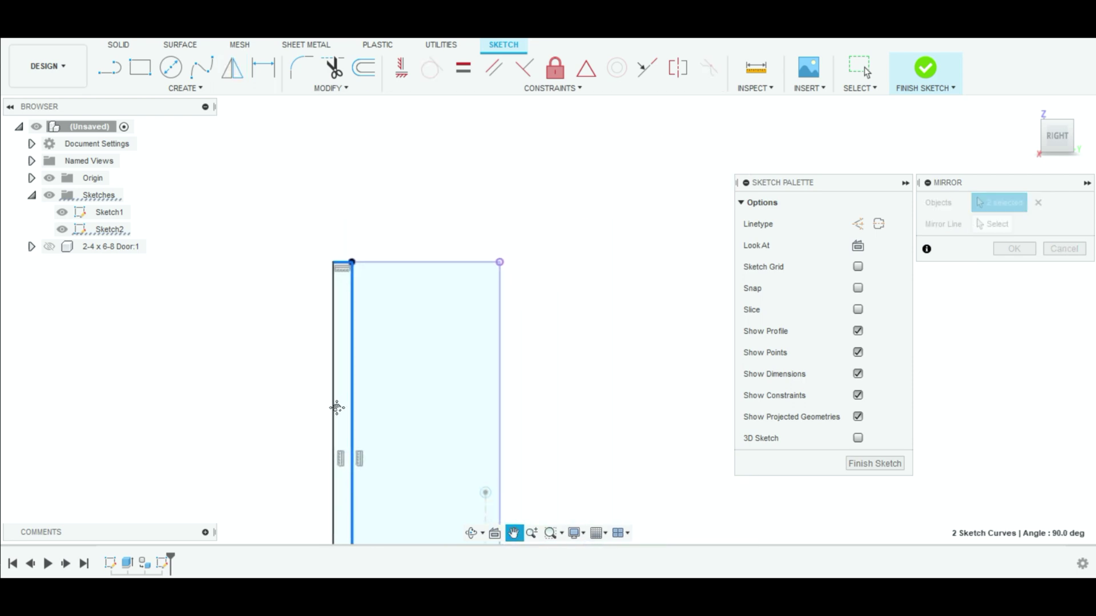
{"action": "mouse_move", "coordinate": [335, 403]}
{"action": "middle_mouse_down"}
{"action": "mouse_move", "coordinate": [316, 514]}
{"action": "mouse_move", "coordinate": [312, 423]}
{"action": "middle_mouse_up"}
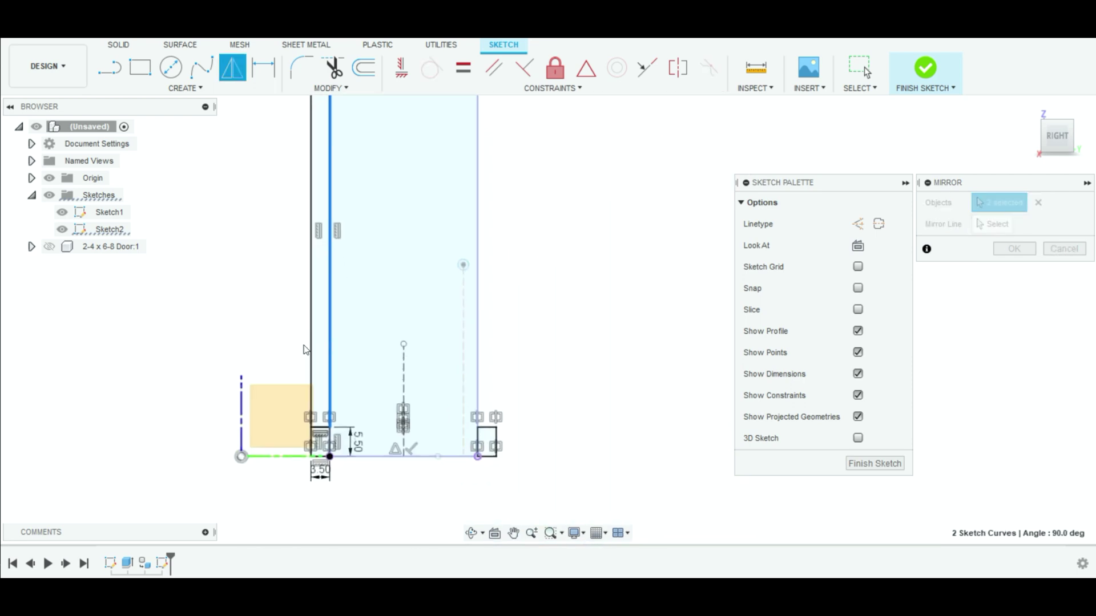
{"action": "left_click", "coordinate": [317, 427]}
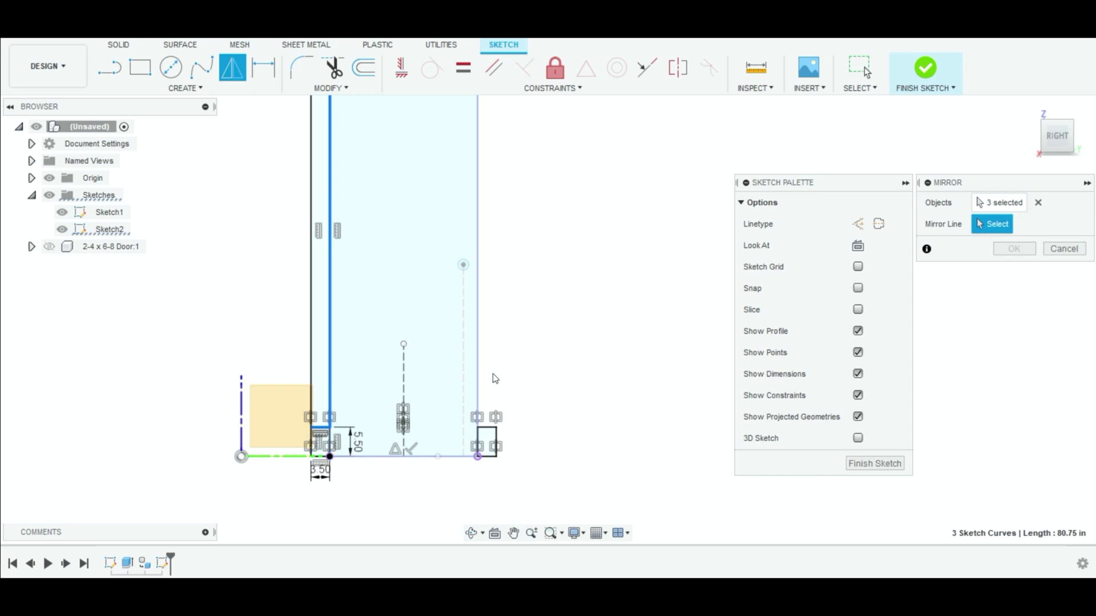
{"action": "left_click", "coordinate": [402, 365]}
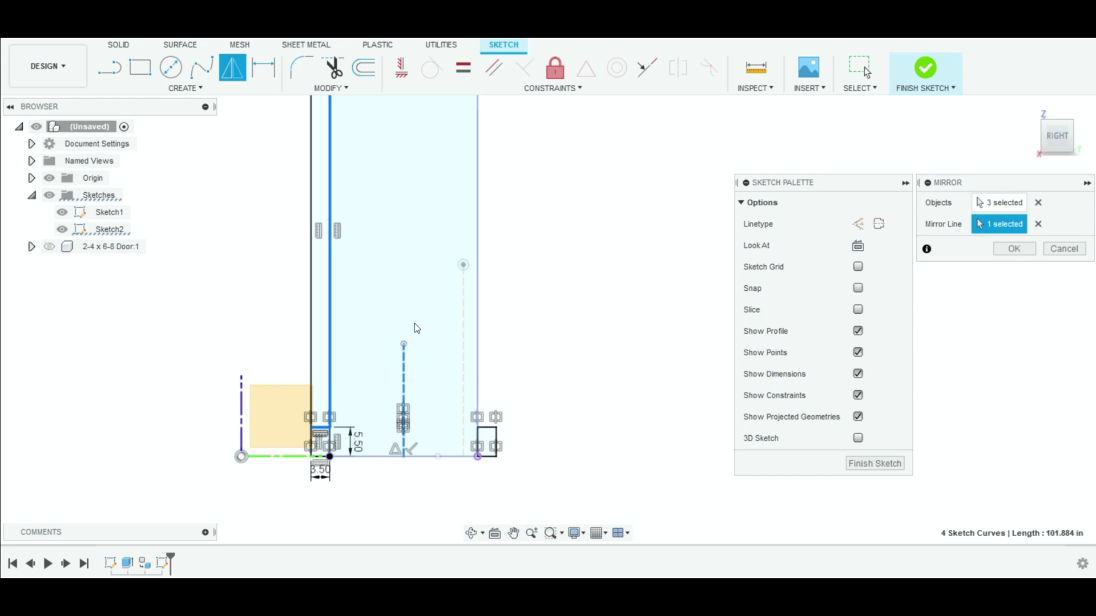
{"action": "scroll", "coordinate": [459, 231], "scroll_direction": "down", "scroll_amount": 3}
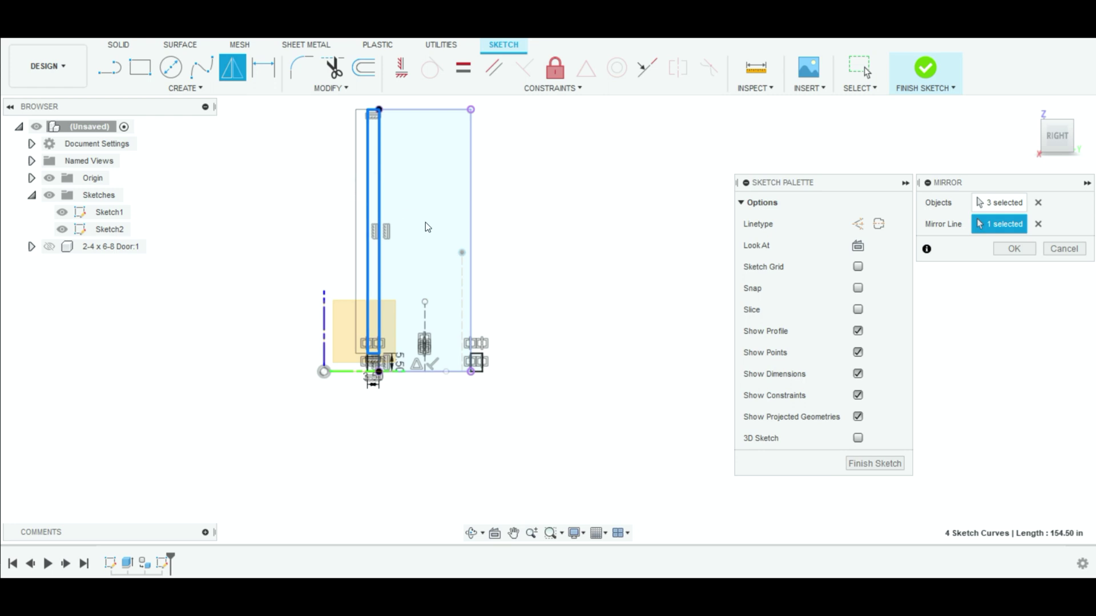
{"action": "key", "text": "Return"}
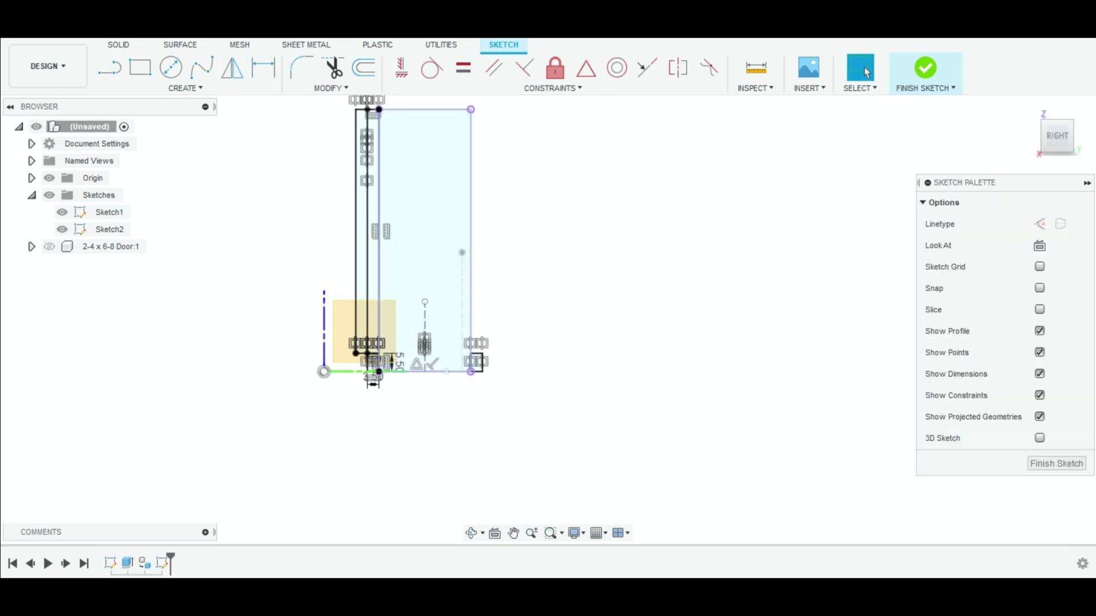
{"action": "left_click", "coordinate": [86, 28]}
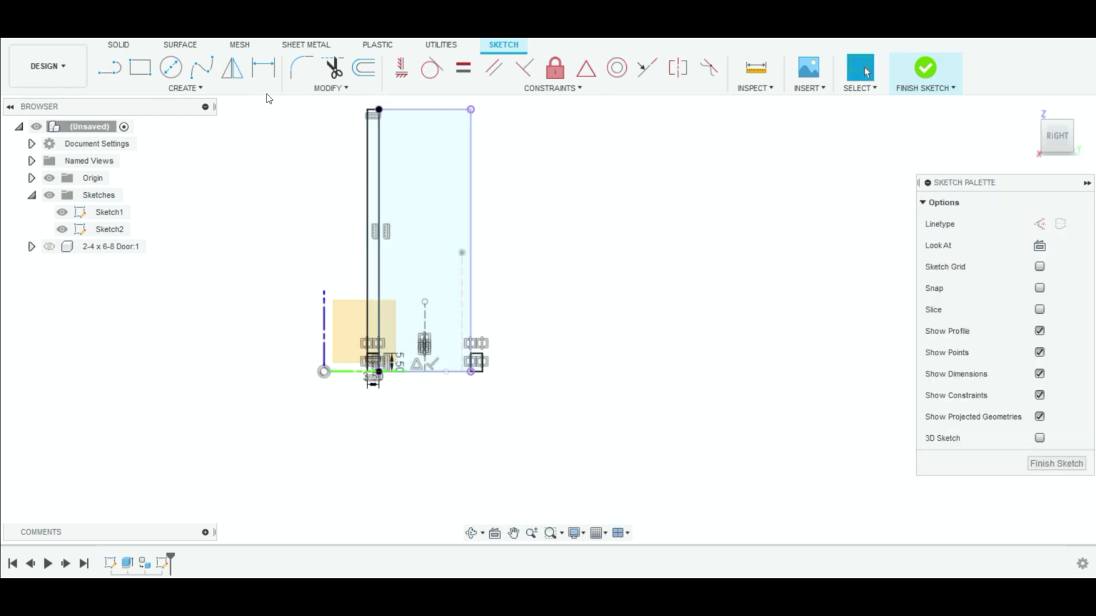
Mirror the tall casing rectangle's four edges about the vertical construction line to the door's other side
{"action": "left_click", "coordinate": [233, 67]}
{"action": "left_click", "coordinate": [368, 174]}
{"action": "left_click", "coordinate": [376, 170]}
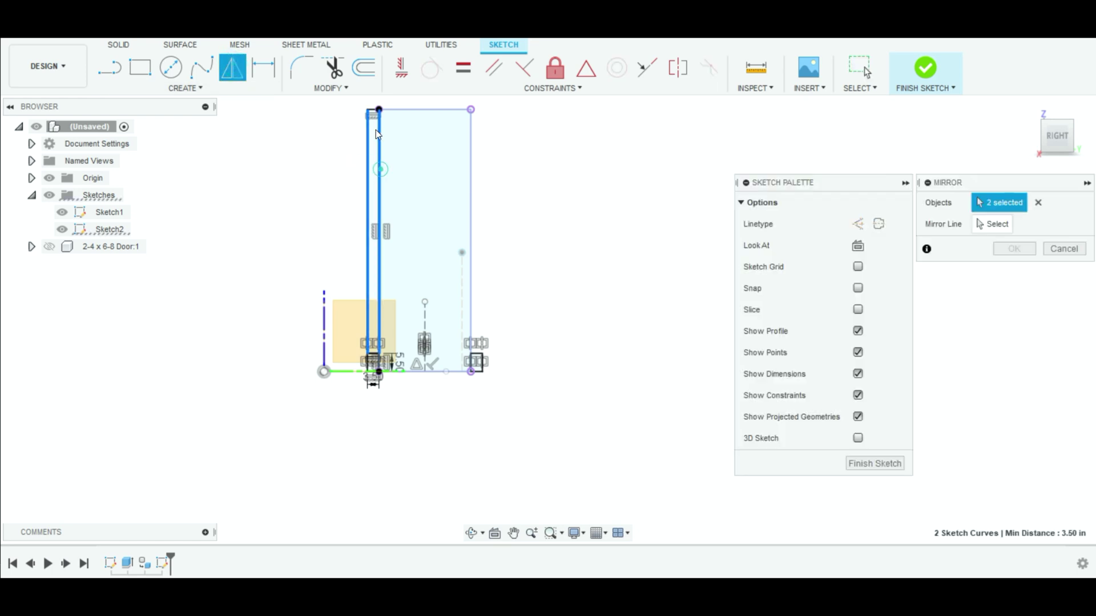
{"action": "left_click", "coordinate": [372, 110]}
{"action": "scroll", "coordinate": [372, 110], "scroll_direction": "down", "scroll_amount": 2}
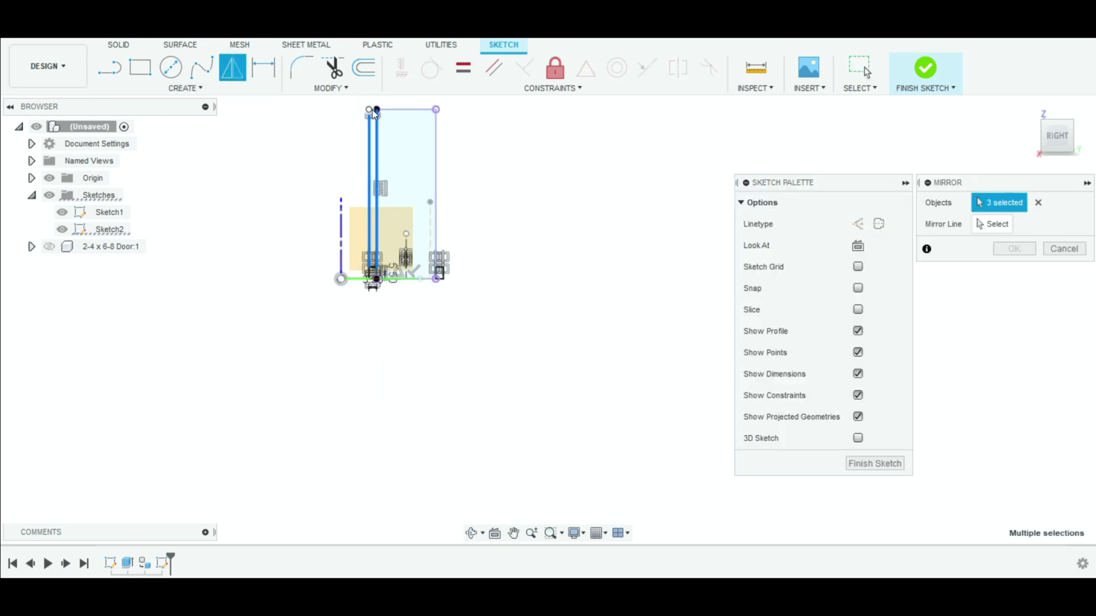
{"action": "scroll", "coordinate": [372, 110], "scroll_direction": "up", "scroll_amount": 5}
{"action": "scroll", "coordinate": [372, 312], "scroll_direction": "down", "scroll_amount": 4}
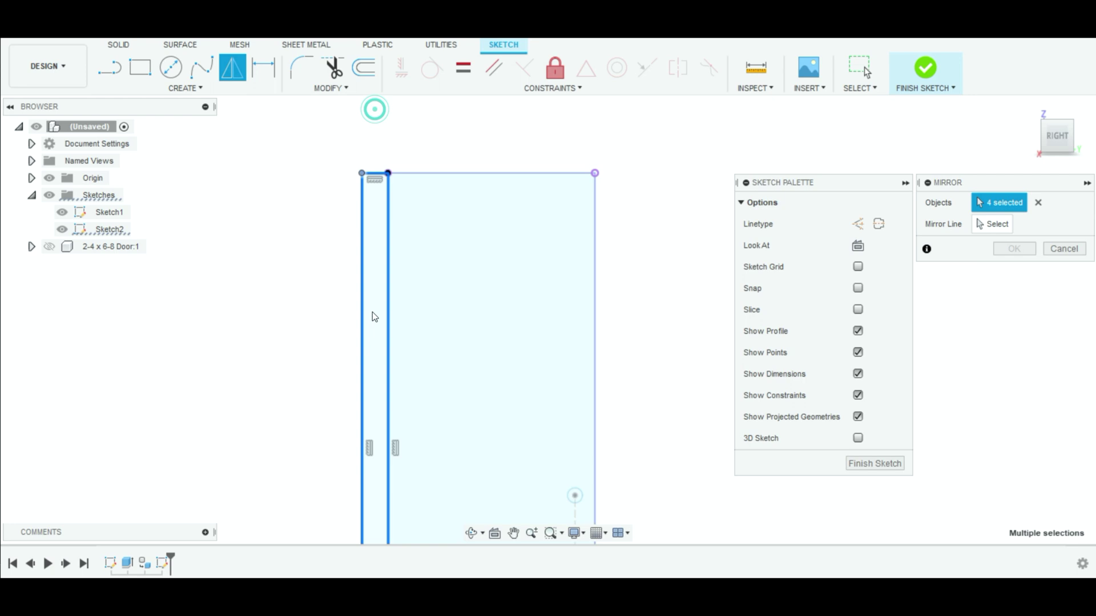
{"action": "left_click", "coordinate": [395, 521]}
{"action": "middle_click_drag", "start_coordinate": [395, 521], "coordinate": [387, 367]}
{"action": "scroll", "coordinate": [391, 412], "scroll_direction": "up", "scroll_amount": 3}
{"action": "scroll", "coordinate": [390, 412], "scroll_direction": "up", "scroll_amount": 2}
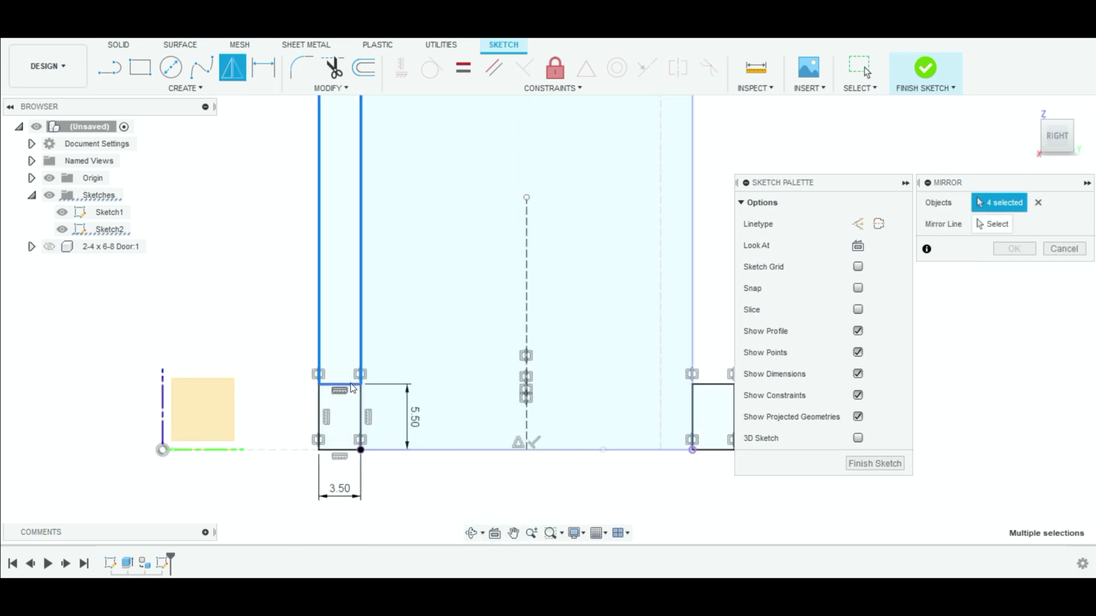
{"action": "left_click", "coordinate": [352, 386]}
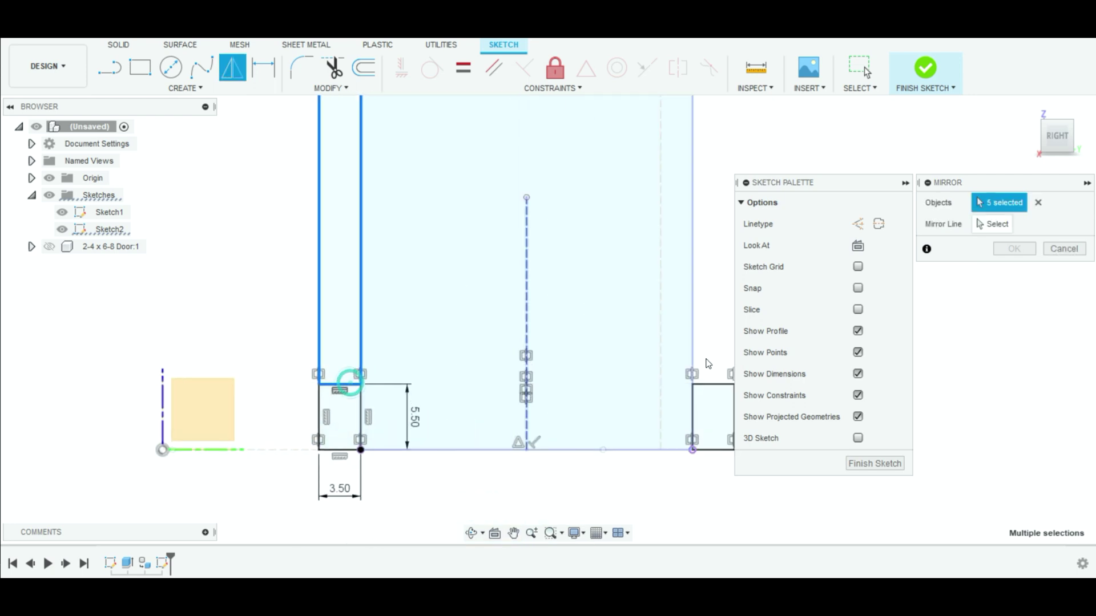
{"action": "left_click", "coordinate": [526, 278]}
{"action": "key", "text": "Return"}
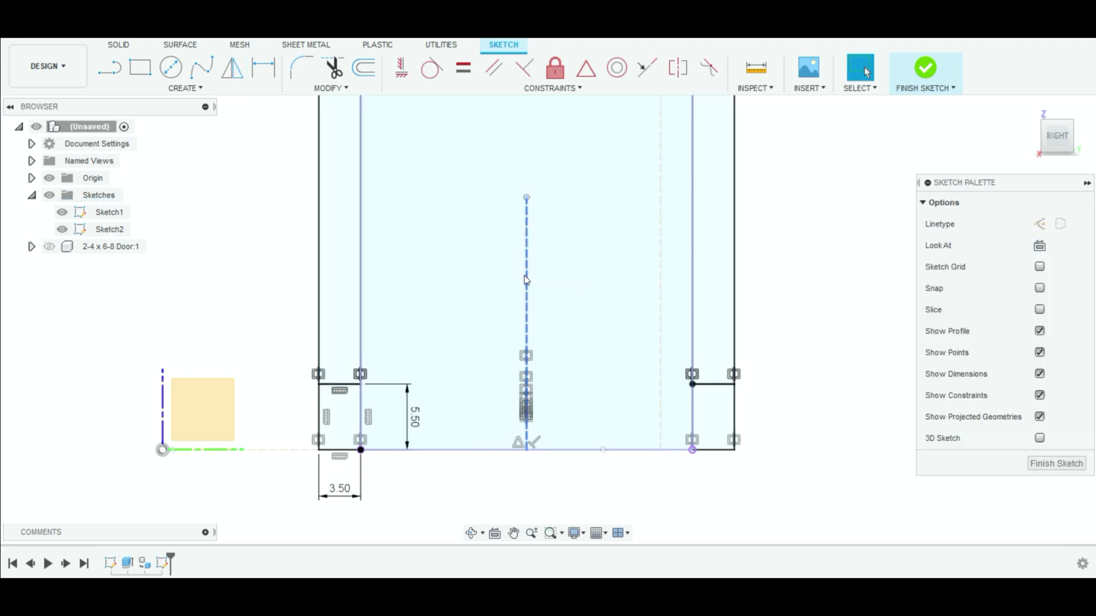
Draw a 1 in horizontal construction line outward from the left casing's upper outer corner
{"action": "scroll", "coordinate": [526, 280], "scroll_direction": "down", "scroll_amount": 4}
{"action": "mouse_move", "coordinate": [541, 274]}
{"action": "middle_mouse_down"}
{"action": "mouse_move", "coordinate": [460, 345]}
{"action": "mouse_move", "coordinate": [456, 308]}
{"action": "mouse_move", "coordinate": [436, 366]}
{"action": "middle_mouse_up"}
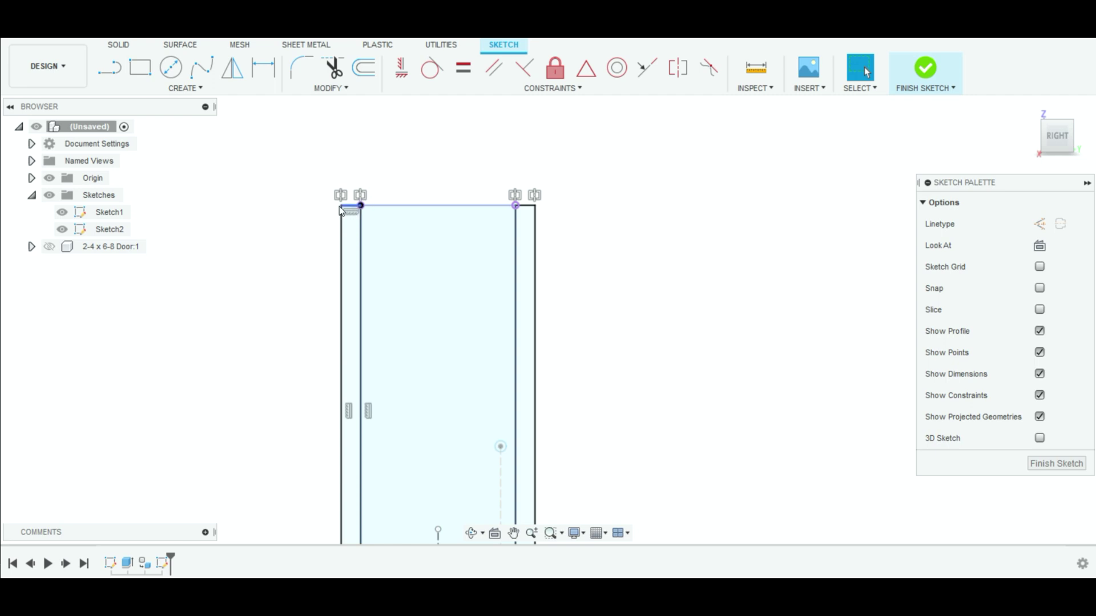
{"action": "scroll", "coordinate": [340, 220], "scroll_direction": "up", "scroll_amount": 5}
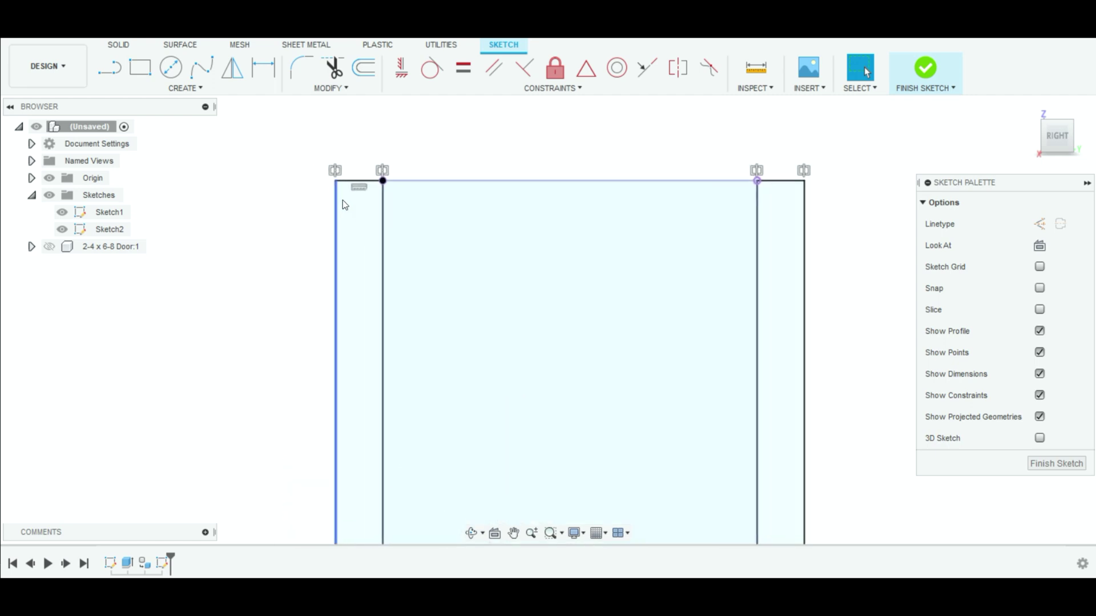
{"action": "left_click", "coordinate": [110, 68]}
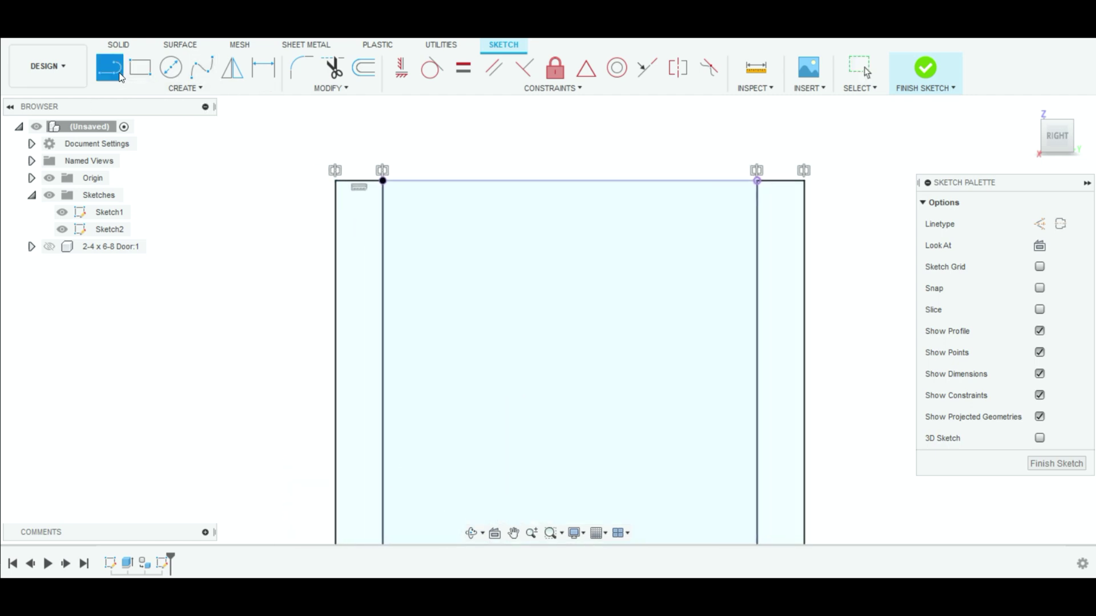
{"action": "left_click", "coordinate": [1040, 224]}
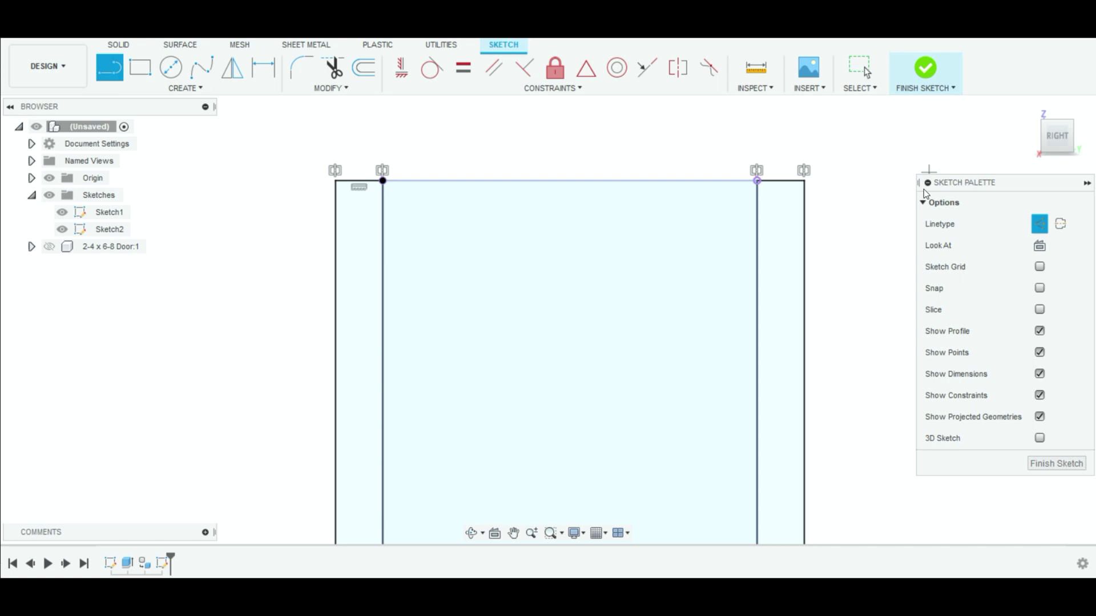
{"action": "left_click", "coordinate": [336, 182]}
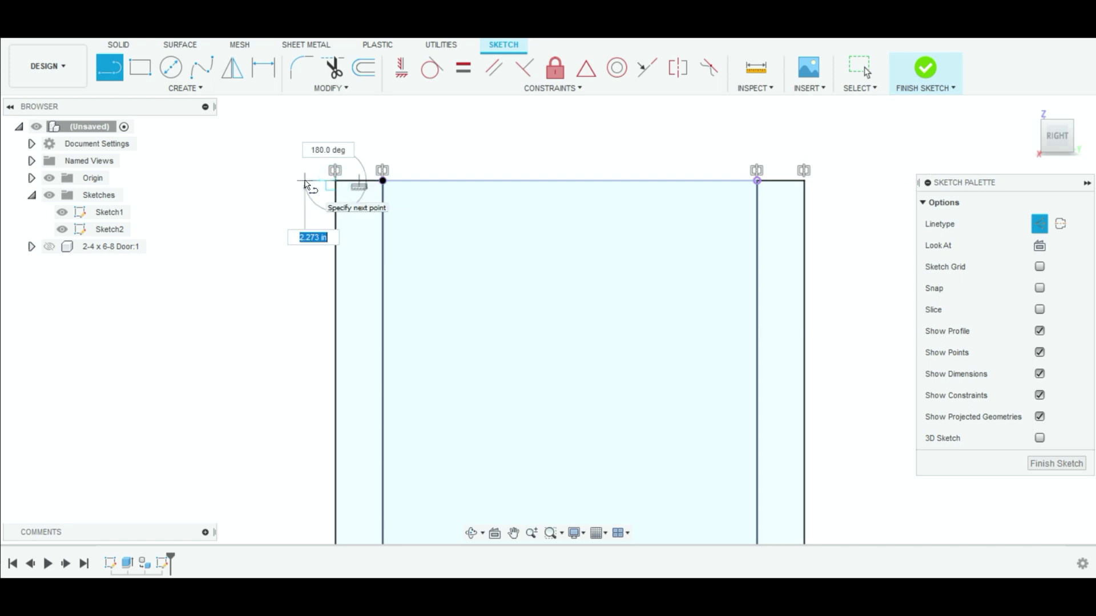
{"action": "type", "text": "1"}
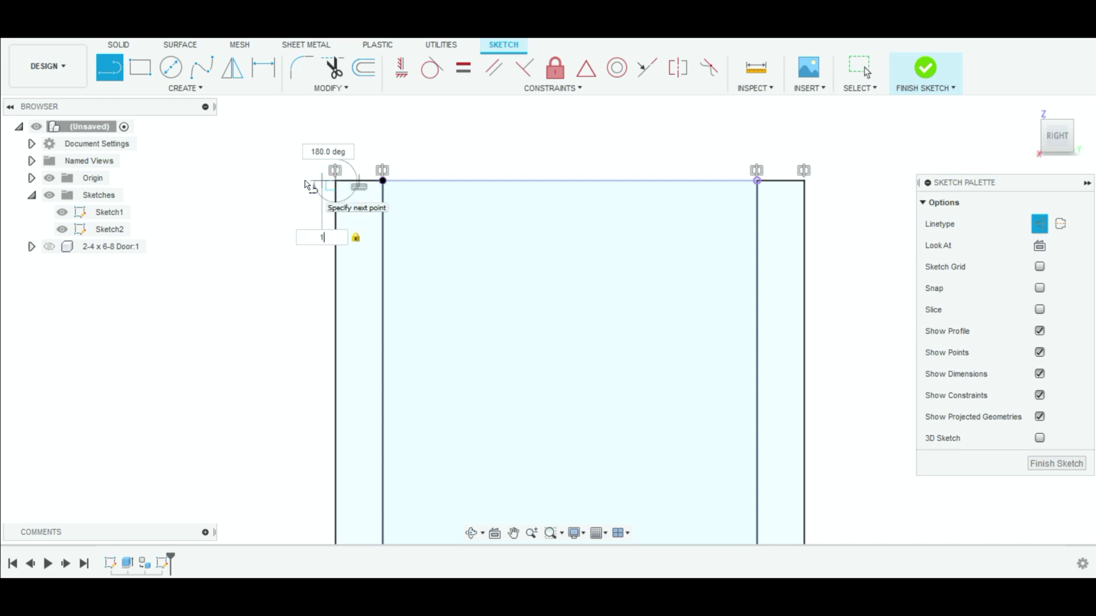
{"action": "key", "text": "Return"}
{"action": "key", "text": "Escape"}
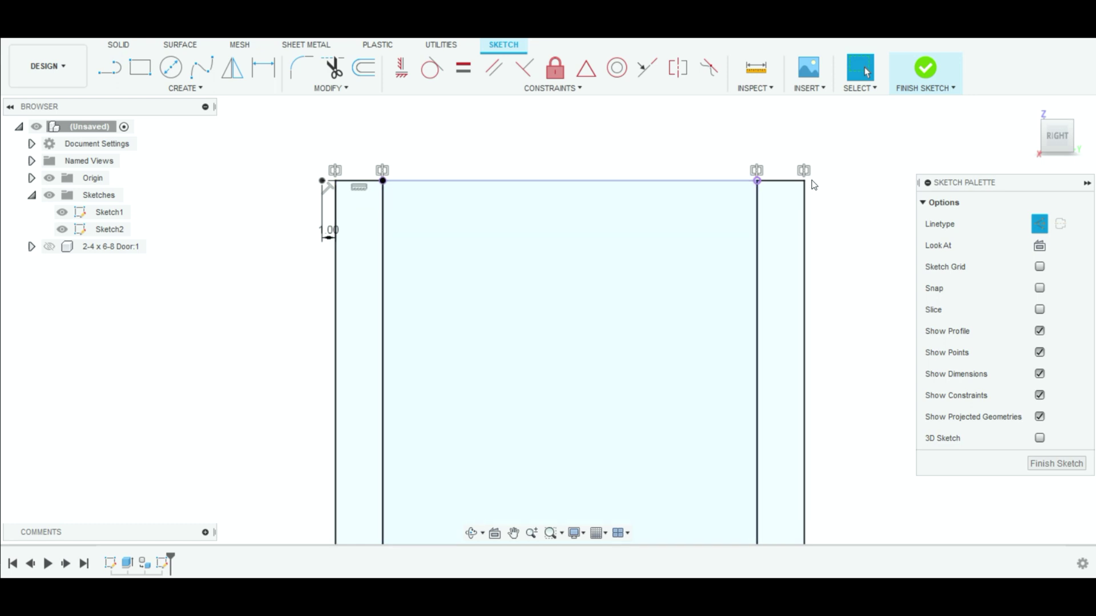
Draw a matching 1 in horizontal construction line outward from the right casing's upper outer corner
{"action": "key", "text": "l"}
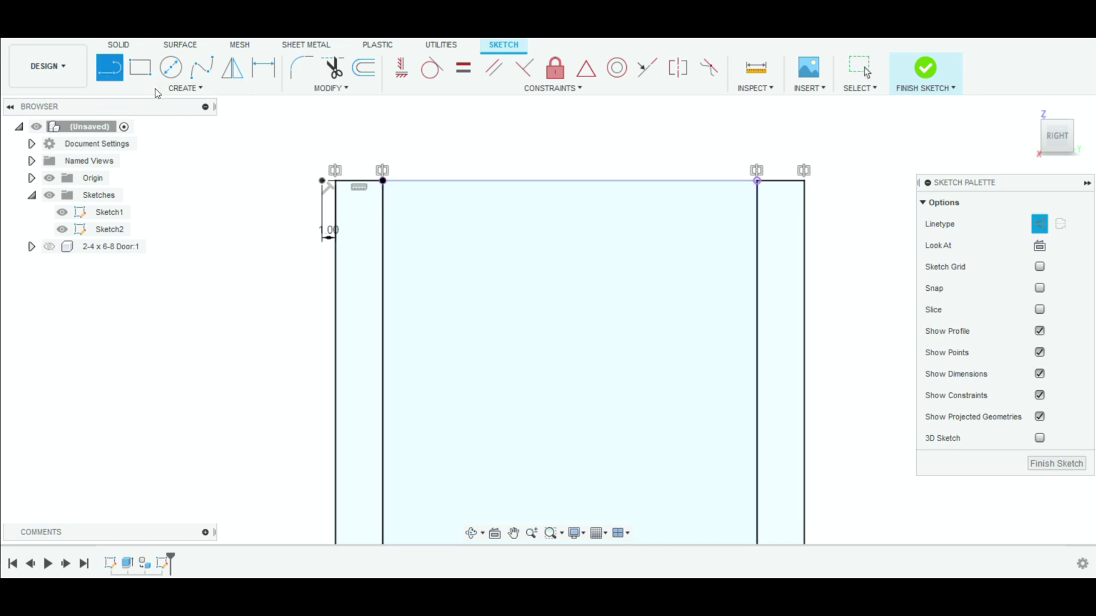
{"action": "left_click", "coordinate": [803, 181]}
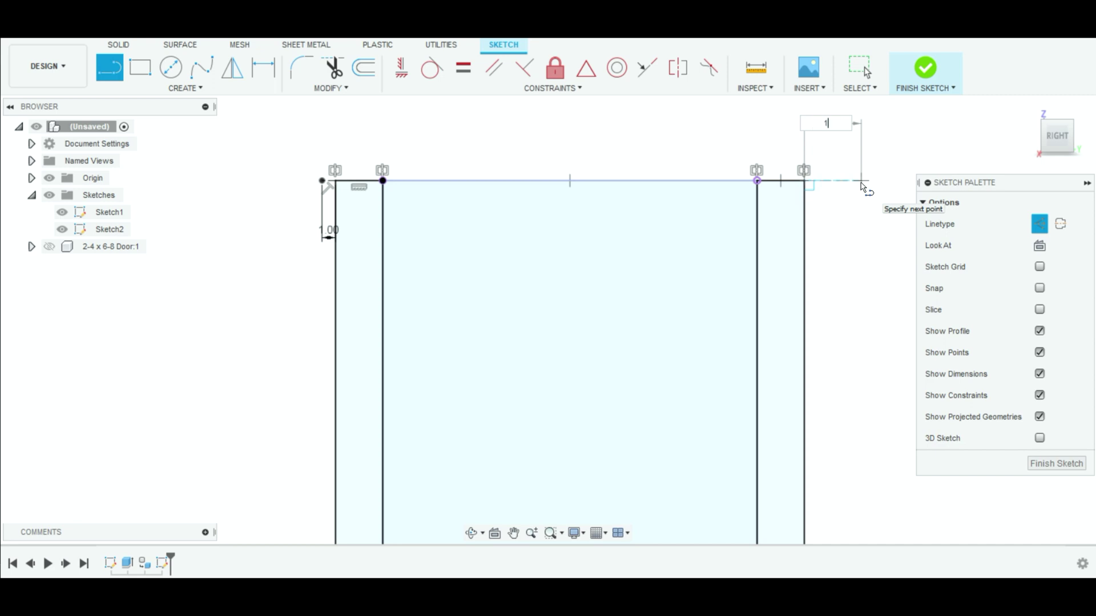
{"action": "key", "text": "Return"}
{"action": "key", "text": "Escape"}
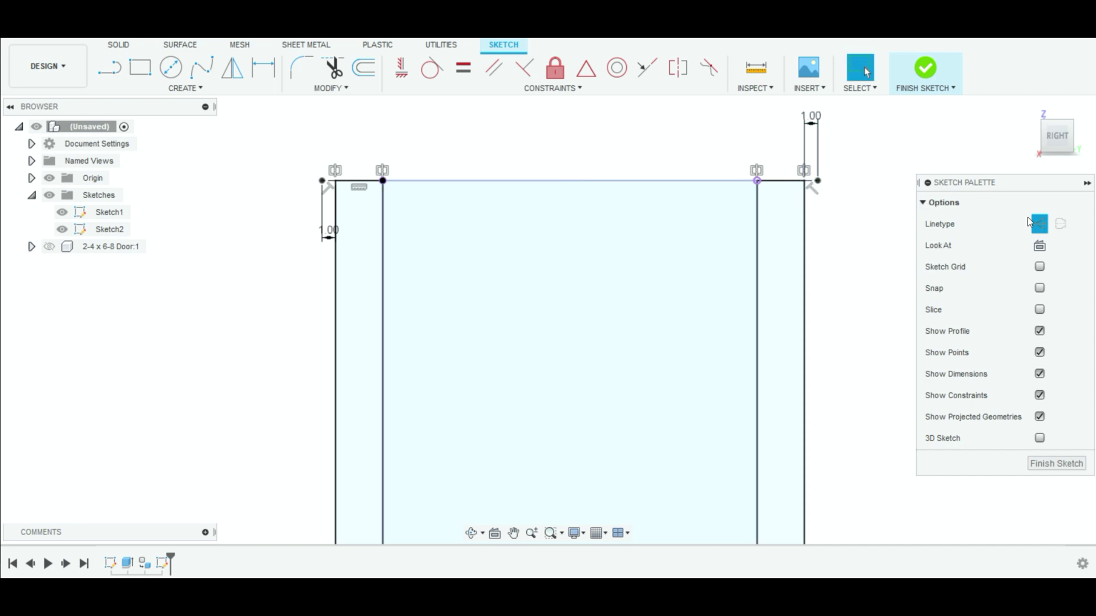
Draw a 0.75 in high head trim rectangle above the door, spanning between the outer ends of the two 1 in construction lines
{"action": "left_click", "coordinate": [140, 71]}
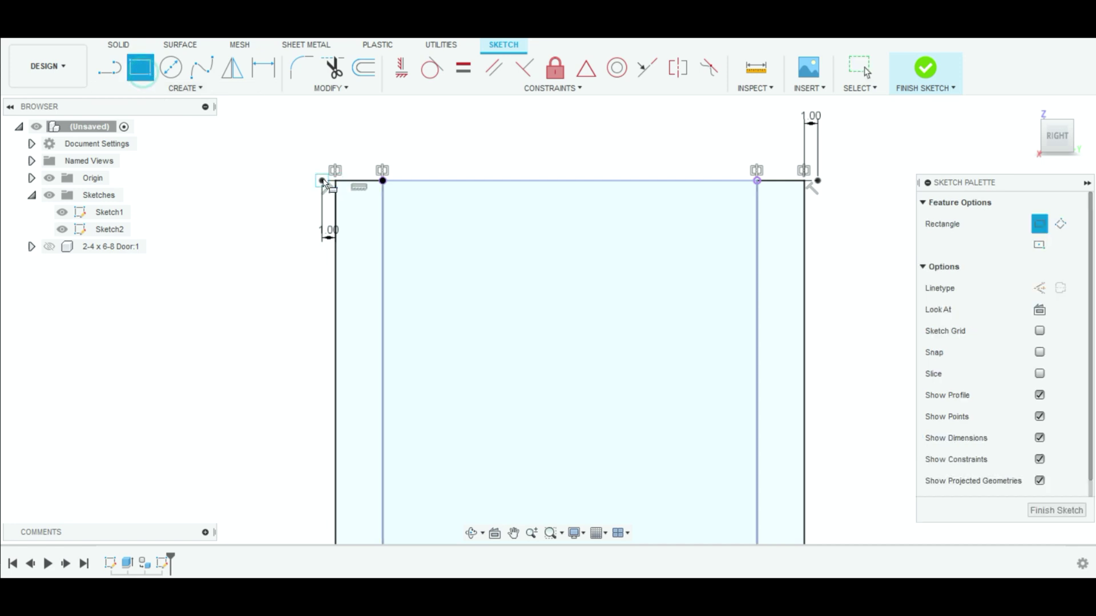
{"action": "left_click", "coordinate": [322, 179]}
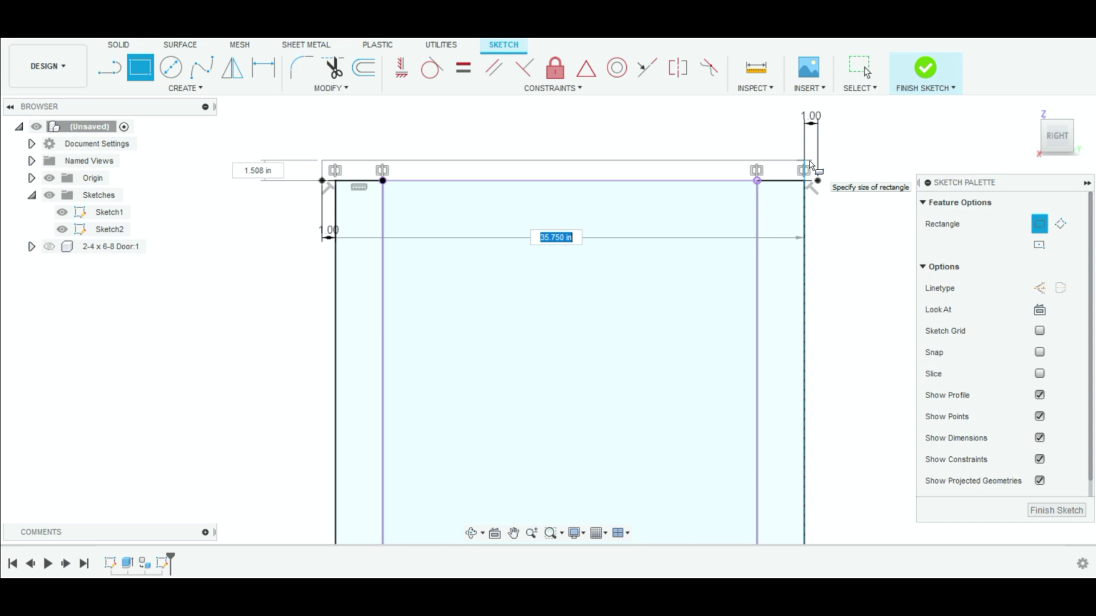
{"action": "key", "text": "BackSpace"}
{"action": "type", "text": ".5"}
{"action": "key", "text": "Tab"}
{"action": "key", "text": "Tab"}
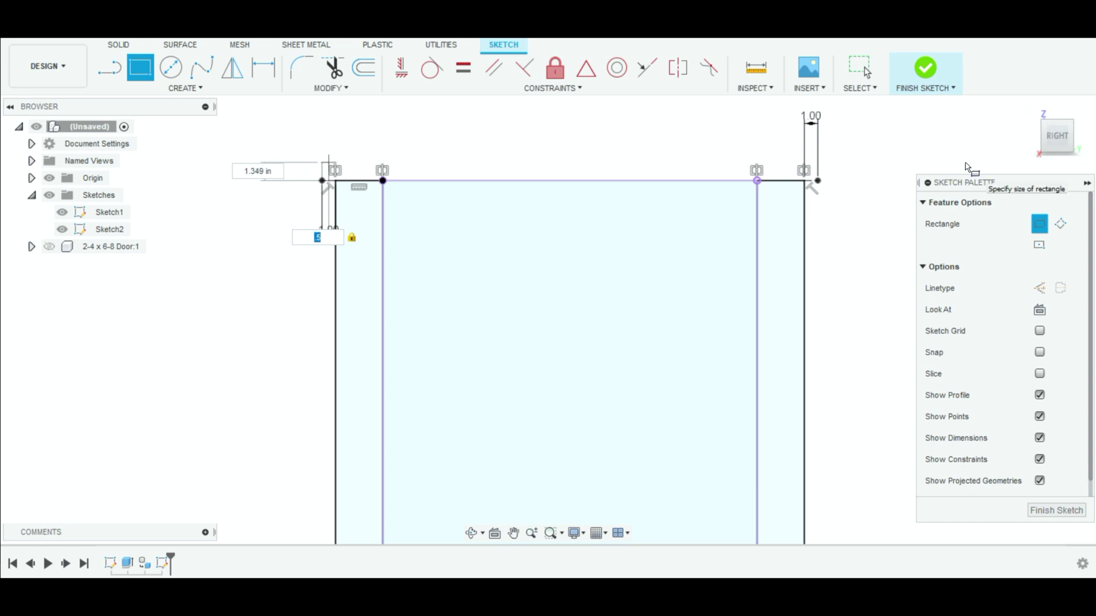
{"action": "key", "text": "BackSpace"}
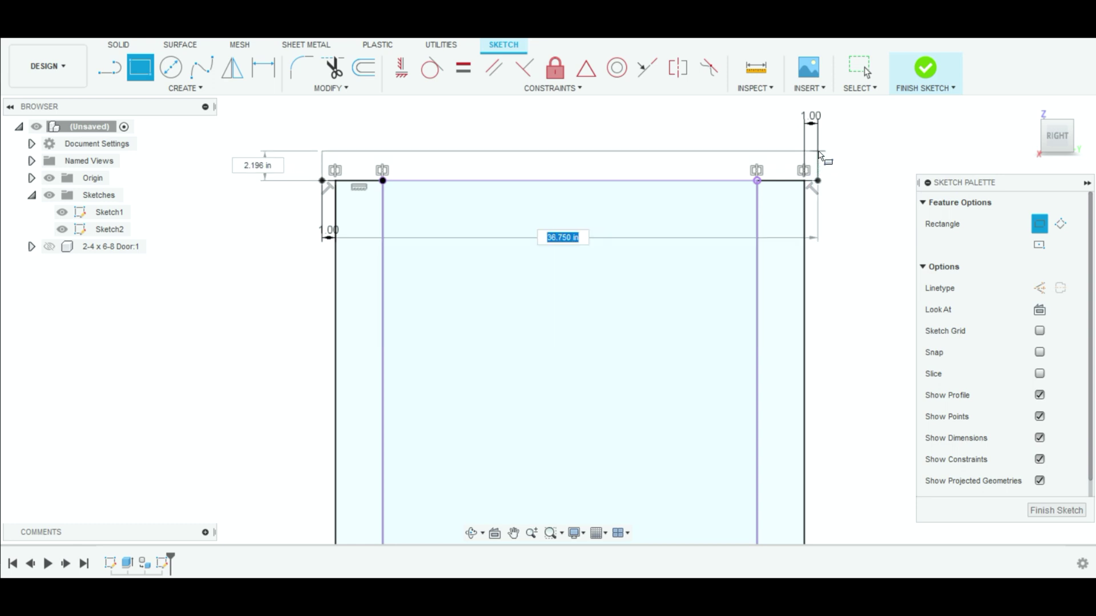
{"action": "key", "text": "Tab"}
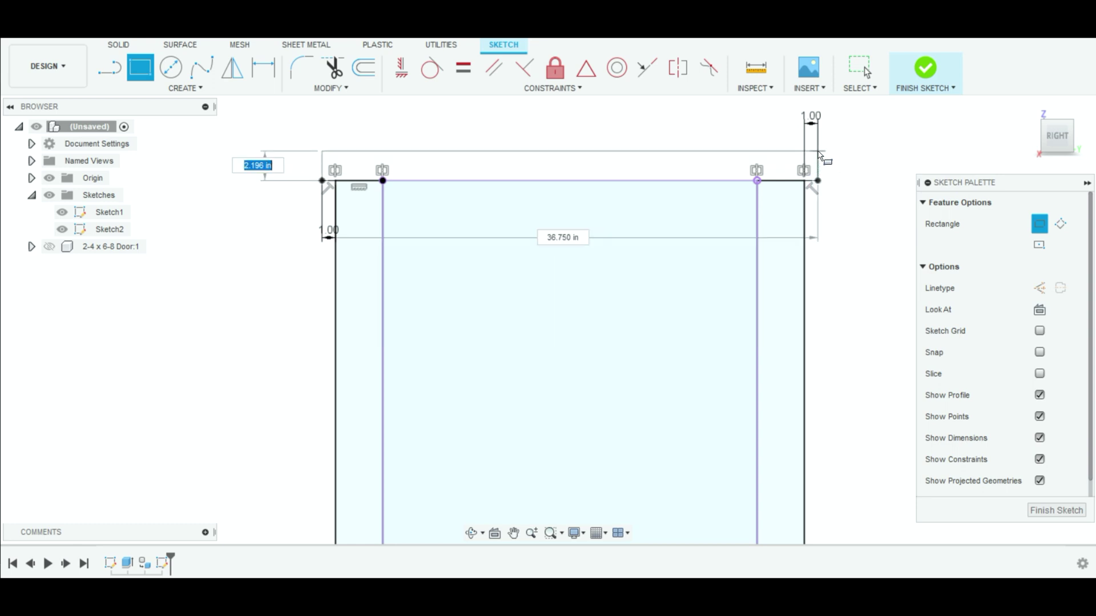
{"action": "type", "text": ".5"}
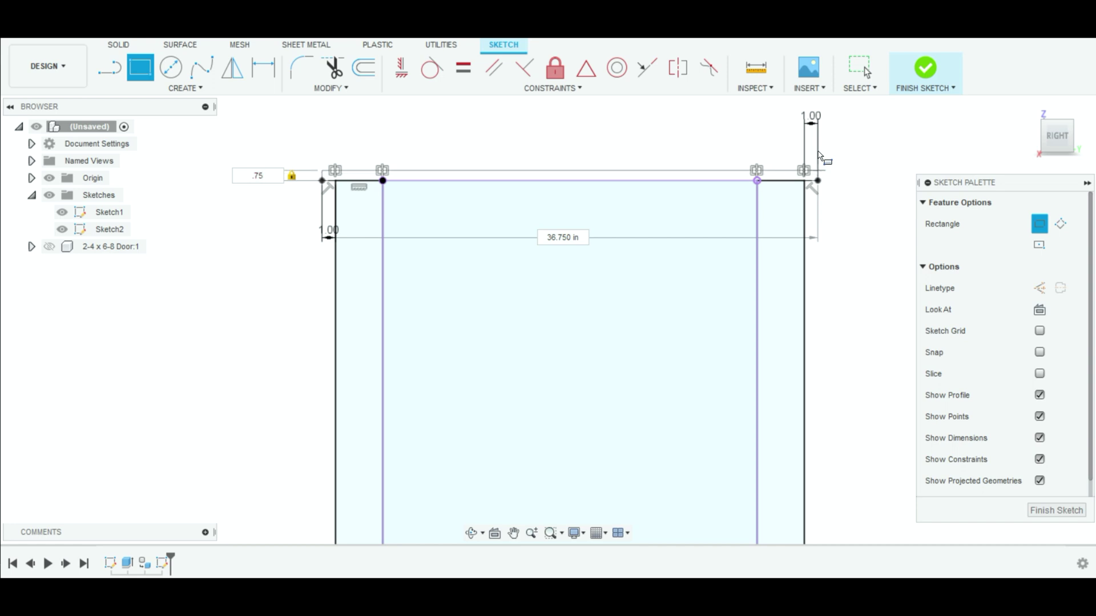
{"action": "key", "text": "Return"}
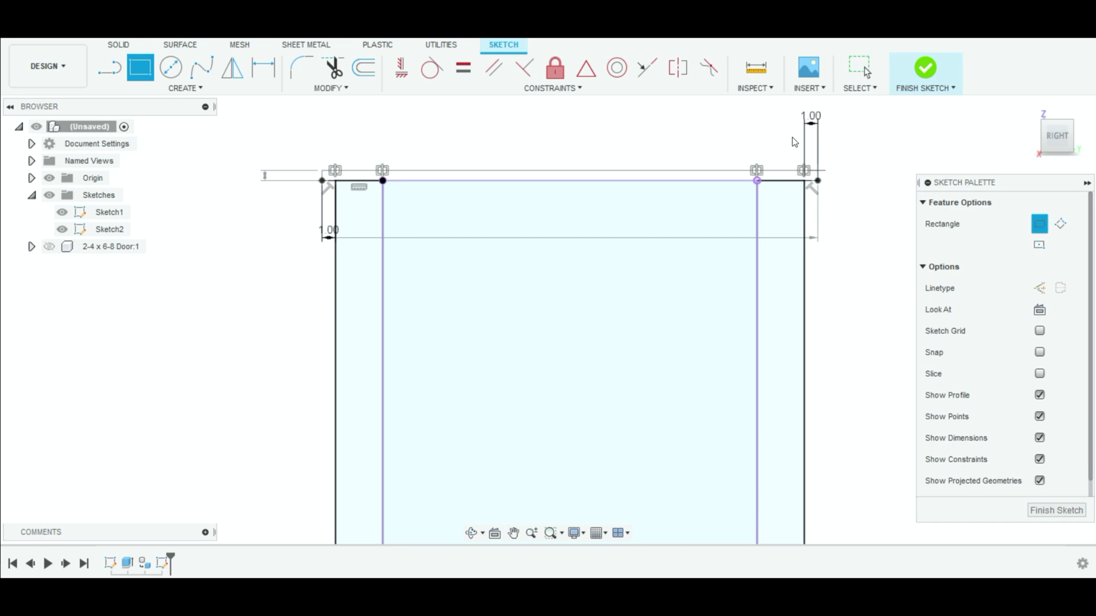
{"action": "key", "text": "Escape"}
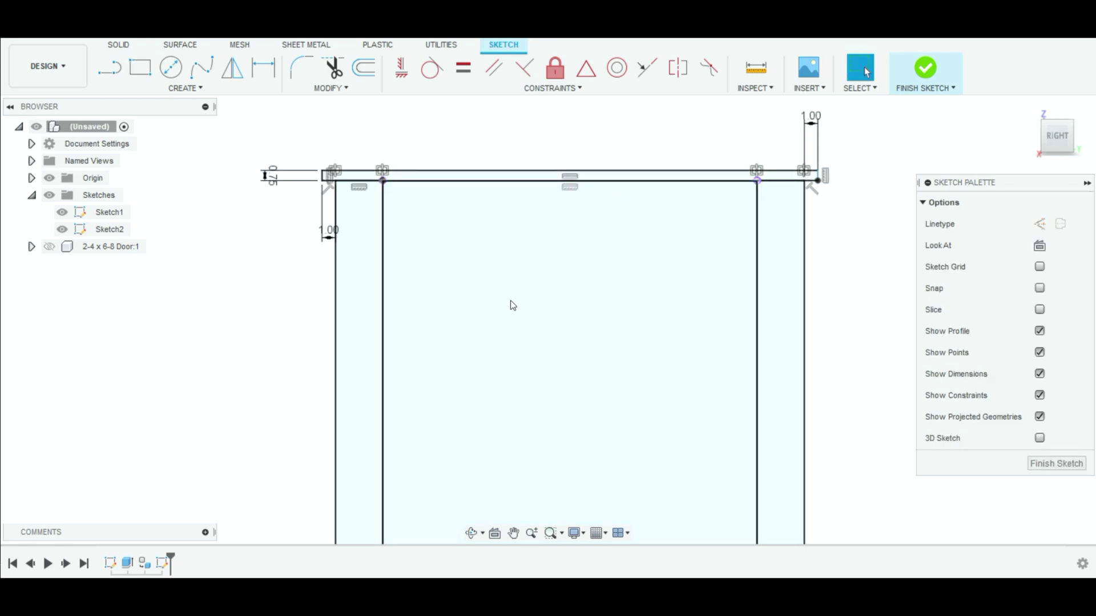
Draw a vertical line closing the head trim rectangle's right end, from its lower corner to its upper corner
{"action": "left_click", "coordinate": [511, 302]}
{"action": "scroll", "coordinate": [861, 185], "scroll_direction": "up", "scroll_amount": 4}
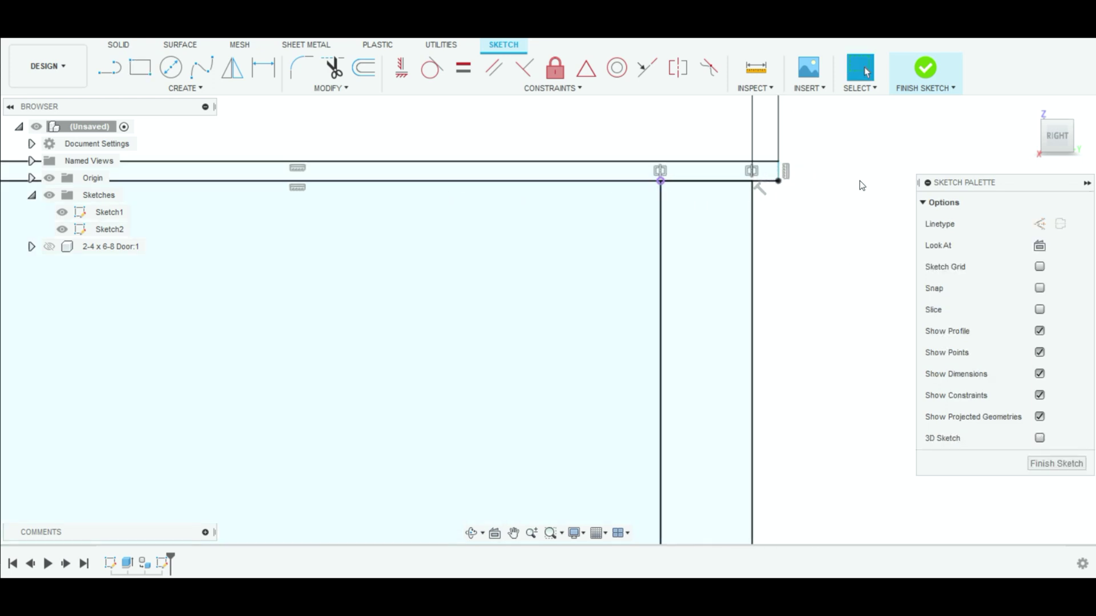
{"action": "left_click", "coordinate": [109, 68]}
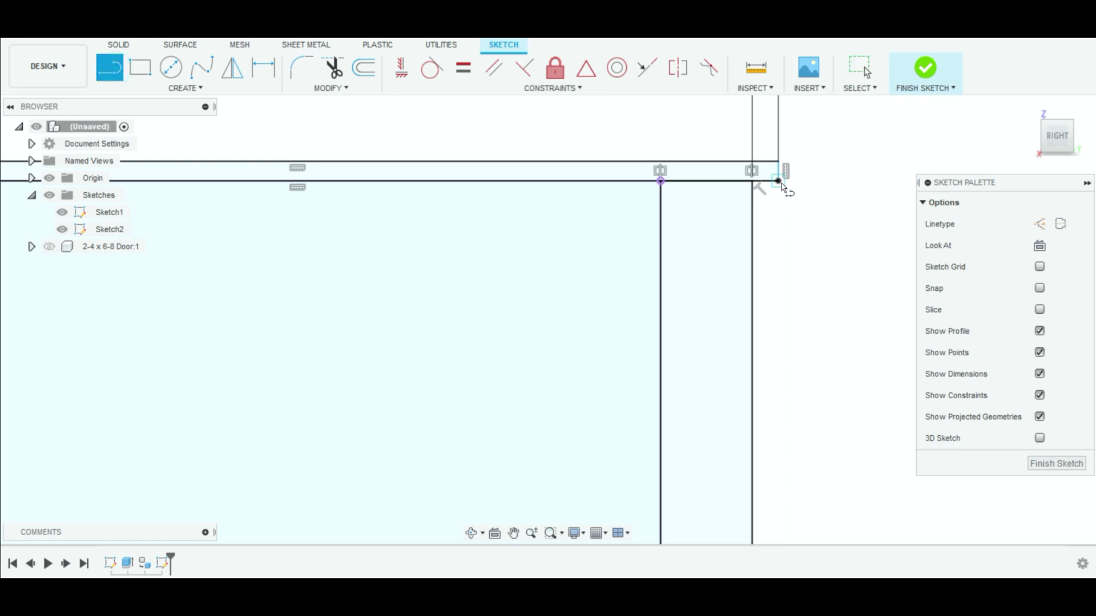
{"action": "left_click", "coordinate": [778, 181]}
{"action": "double_click", "coordinate": [779, 163]}
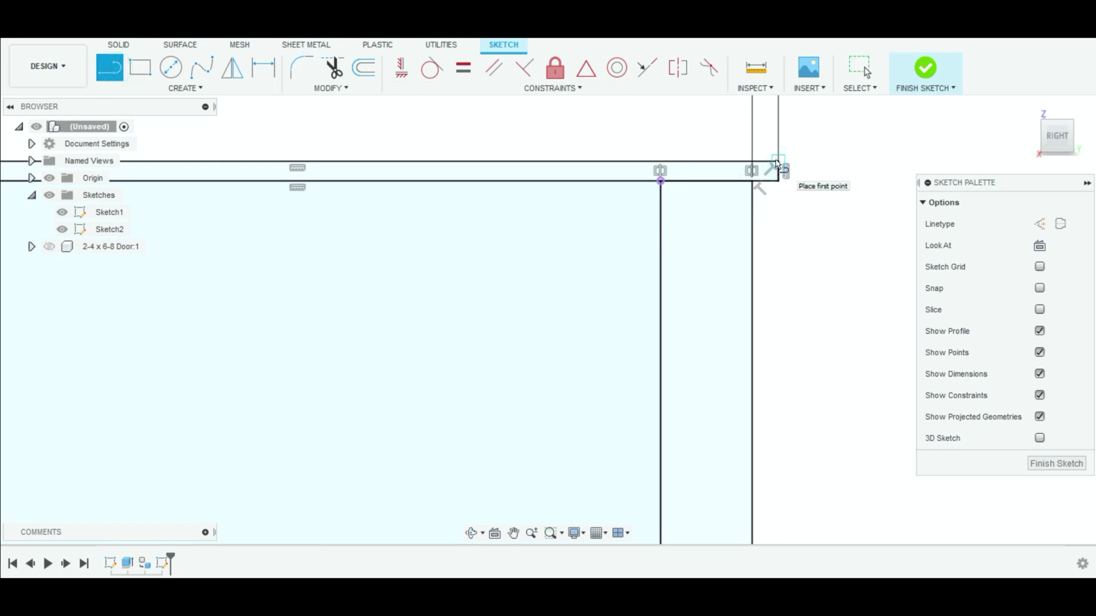
Draw a 5.5 in high header rectangle on top of the thin head trim, spanning between the outer edges of the two side casings
{"action": "key", "text": "Escape"}
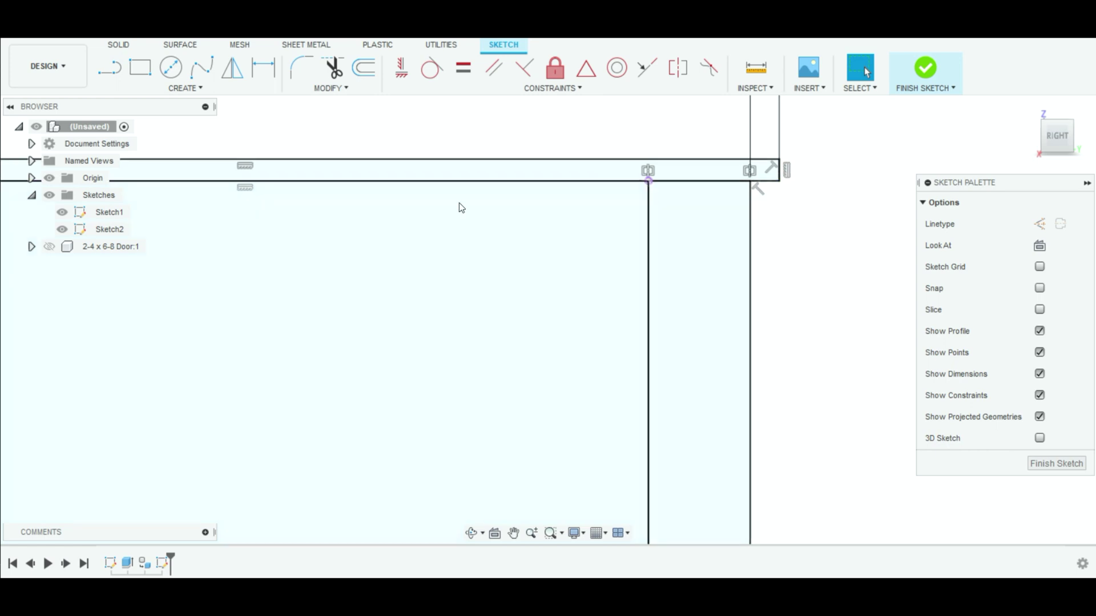
{"action": "scroll", "coordinate": [283, 209], "scroll_direction": "down", "scroll_amount": 4}
{"action": "middle_click_drag", "start_coordinate": [255, 262], "coordinate": [376, 271]}
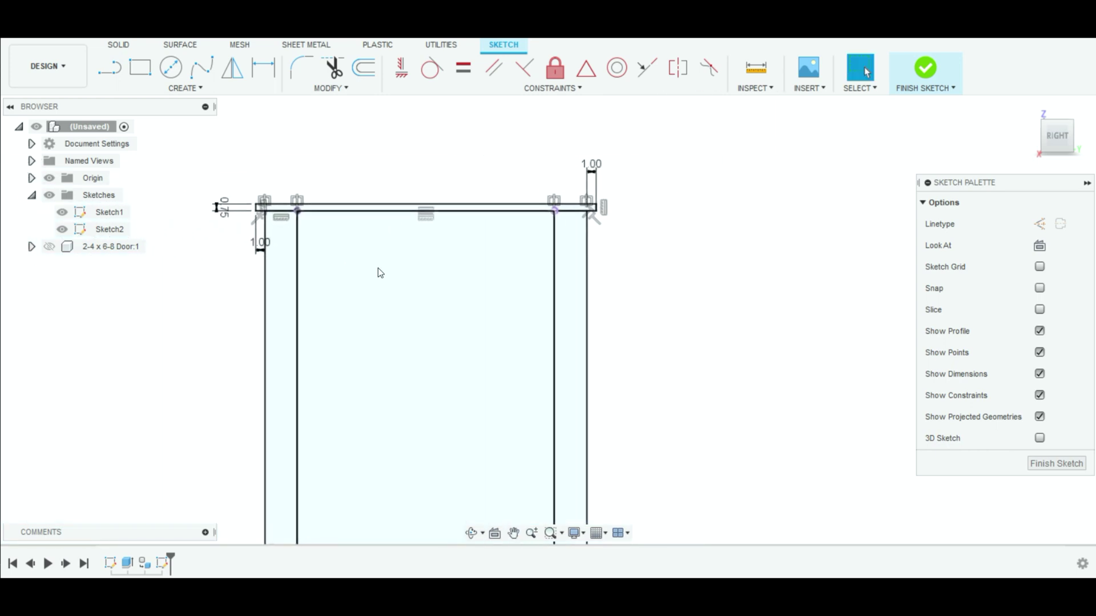
{"action": "scroll", "coordinate": [310, 183], "scroll_direction": "down", "scroll_amount": 2}
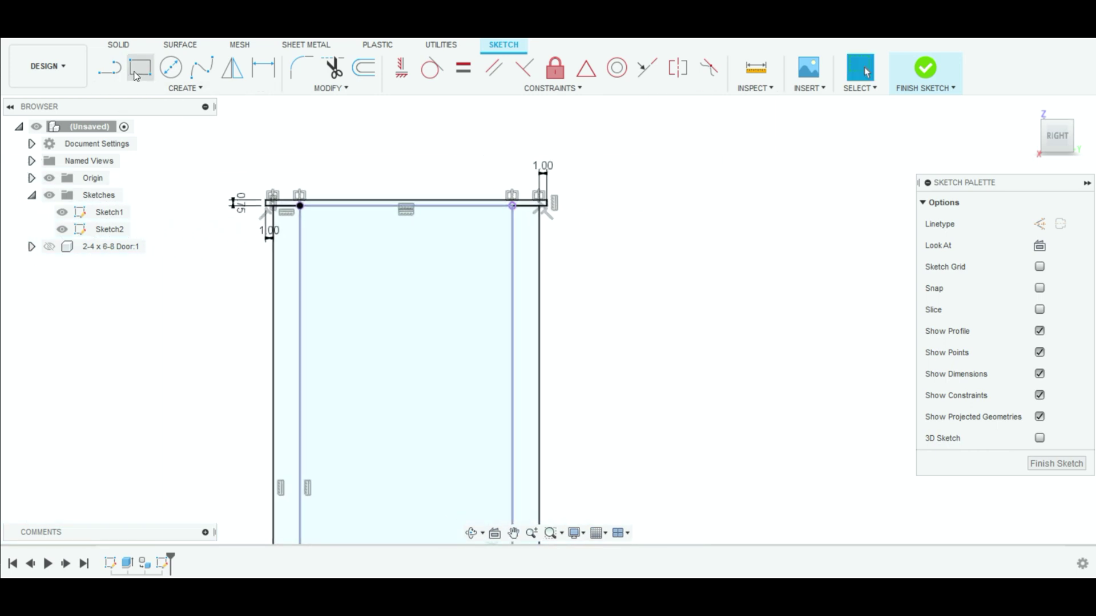
{"action": "key", "text": "r"}
{"action": "scroll", "coordinate": [289, 202], "scroll_direction": "down", "scroll_amount": 2}
{"action": "scroll", "coordinate": [289, 202], "scroll_direction": "up", "scroll_amount": 5}
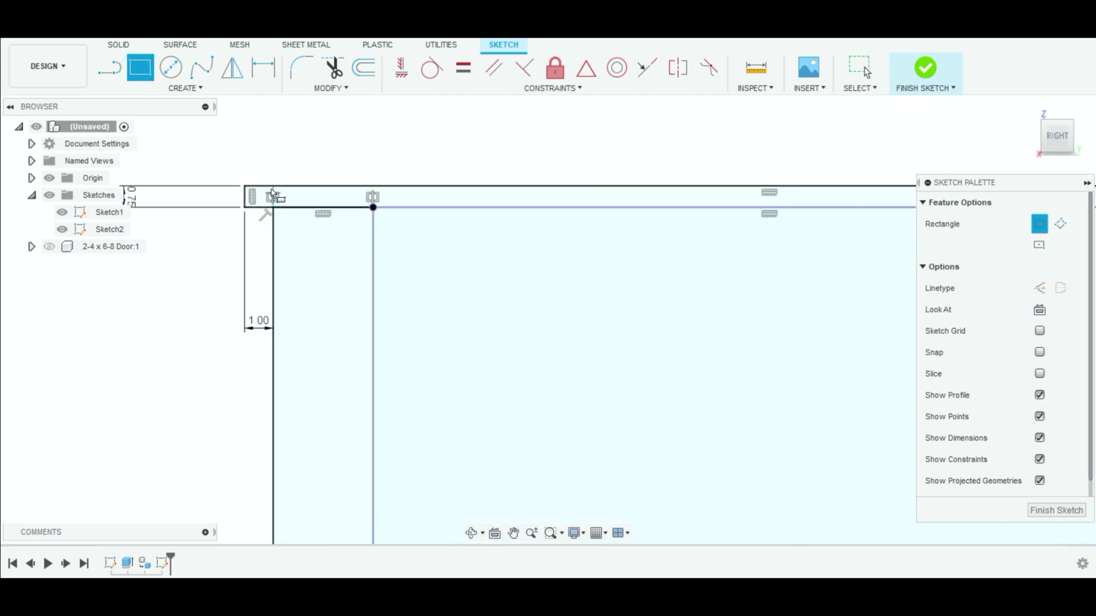
{"action": "left_click", "coordinate": [272, 187]}
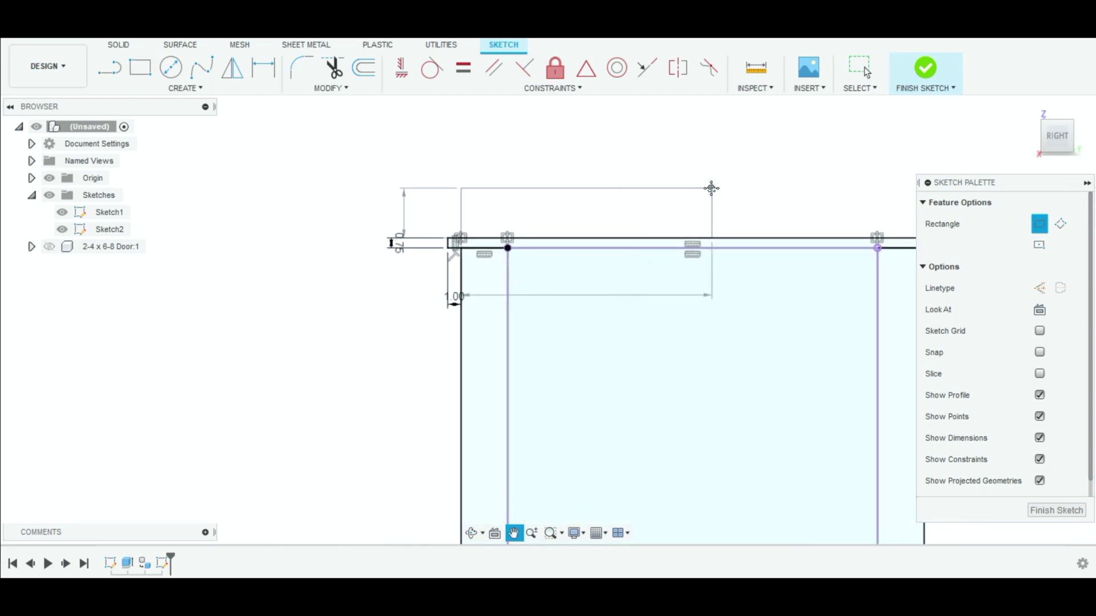
{"action": "scroll", "coordinate": [665, 182], "scroll_direction": "down", "scroll_amount": 2}
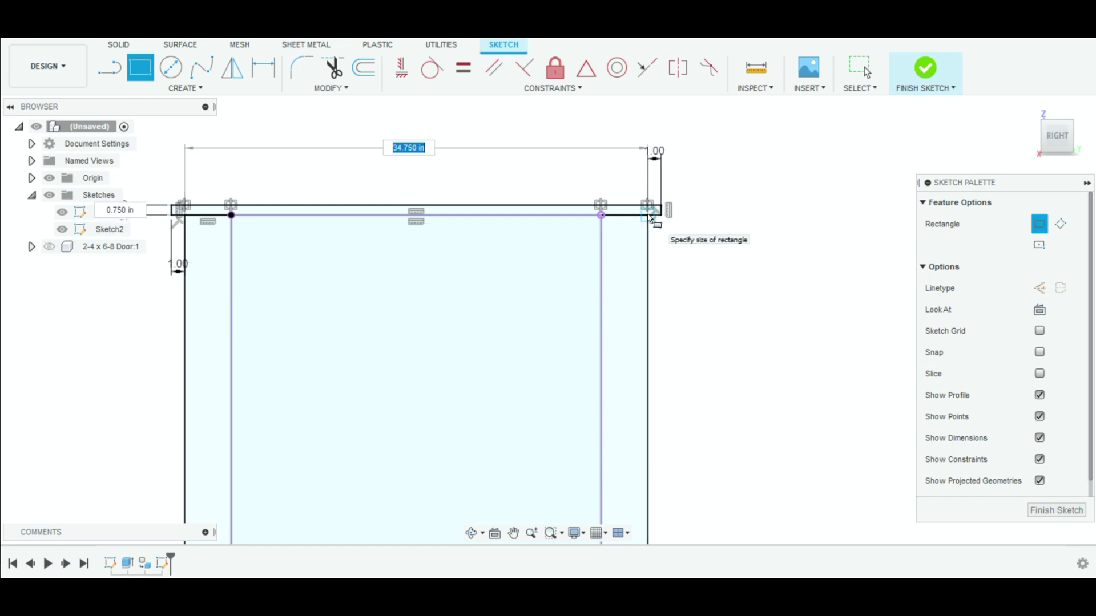
{"action": "key", "text": "End"}
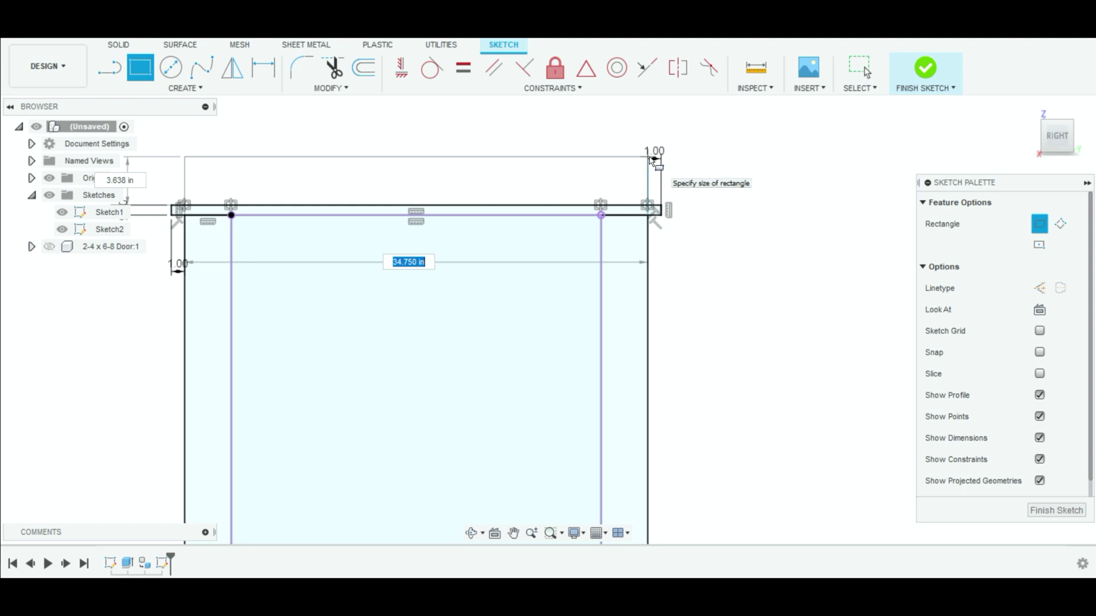
{"action": "key", "text": "Tab"}
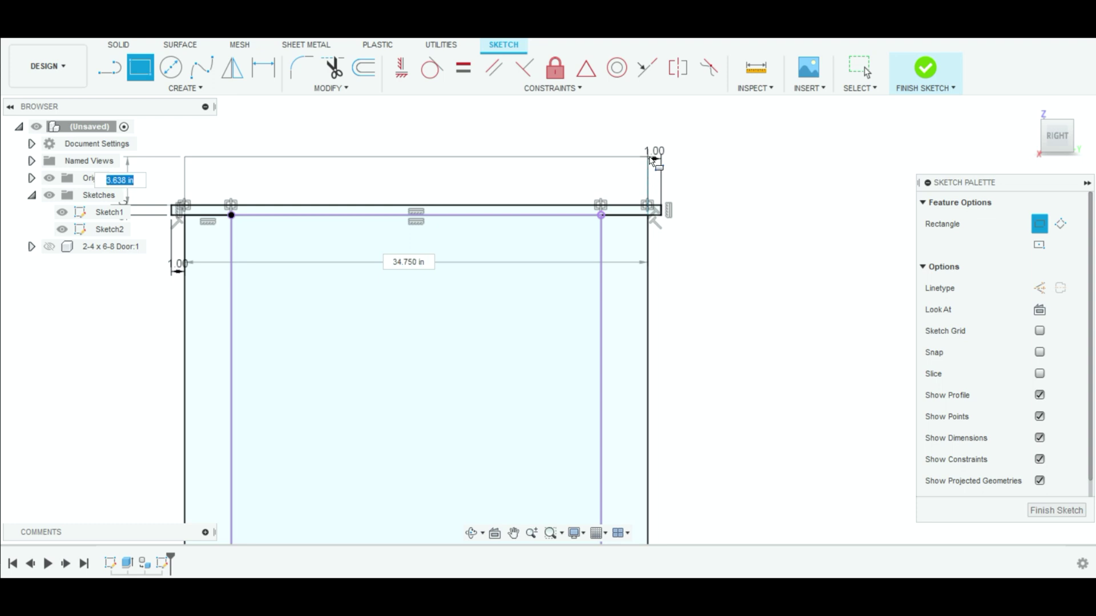
{"action": "key", "text": "Tab"}
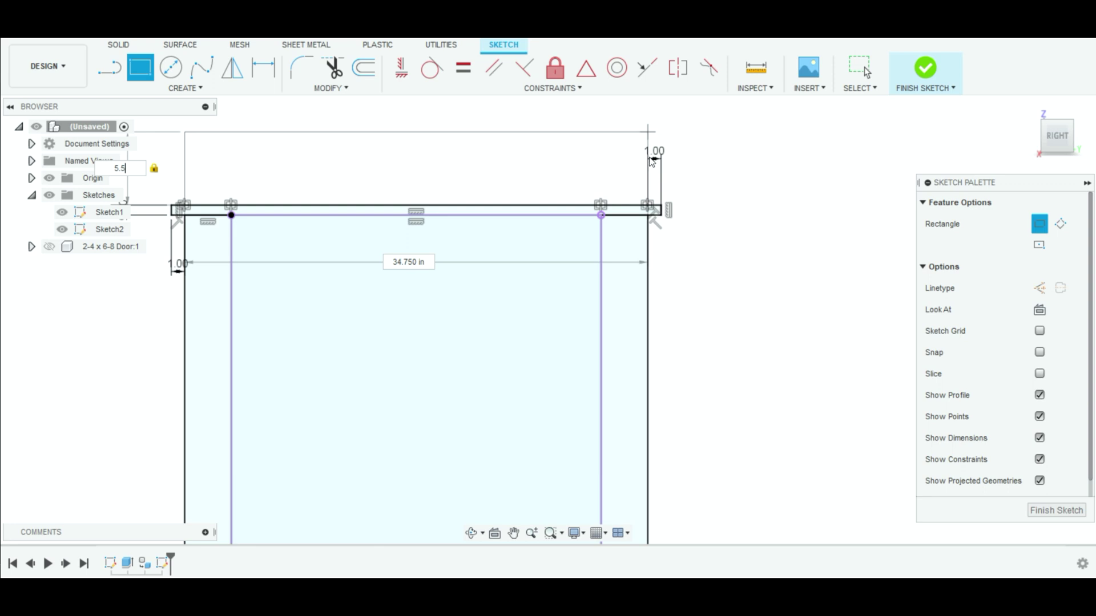
{"action": "key", "text": "Return"}
{"action": "key", "text": "Escape"}
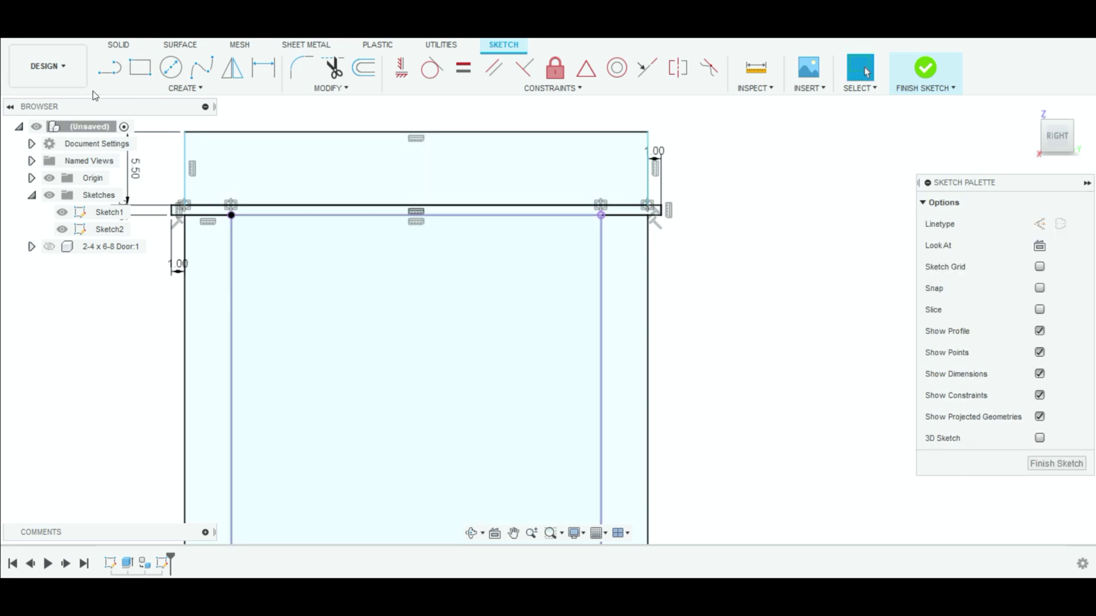
Trace vertical lines over both ends of the header rectangle, between the thin head trim and the header's upper corners
{"action": "left_click", "coordinate": [110, 68]}
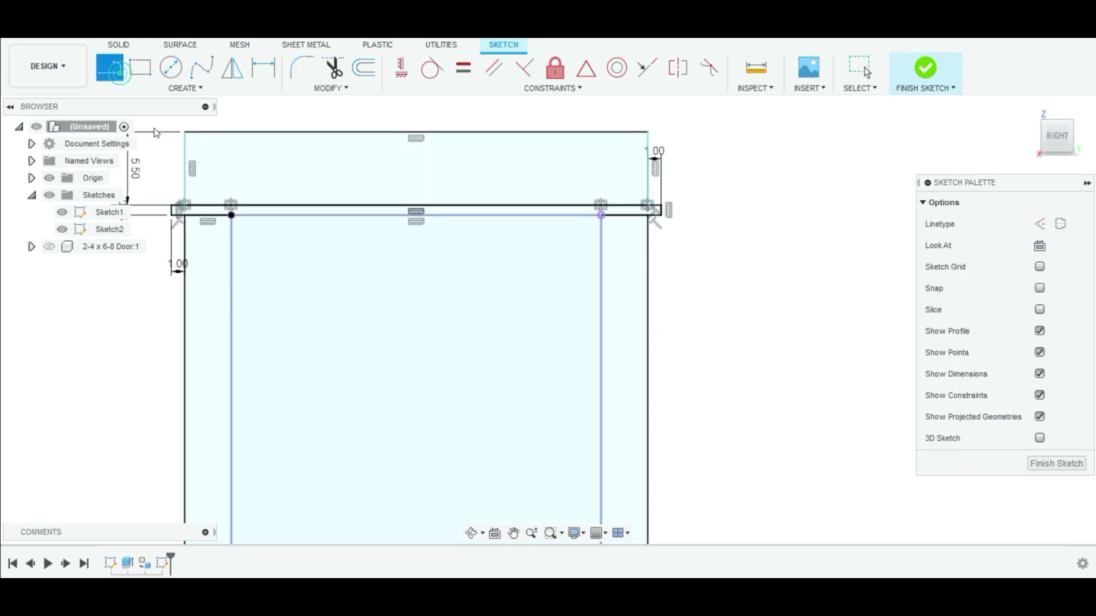
{"action": "left_click", "coordinate": [184, 206]}
{"action": "double_click", "coordinate": [188, 134]}
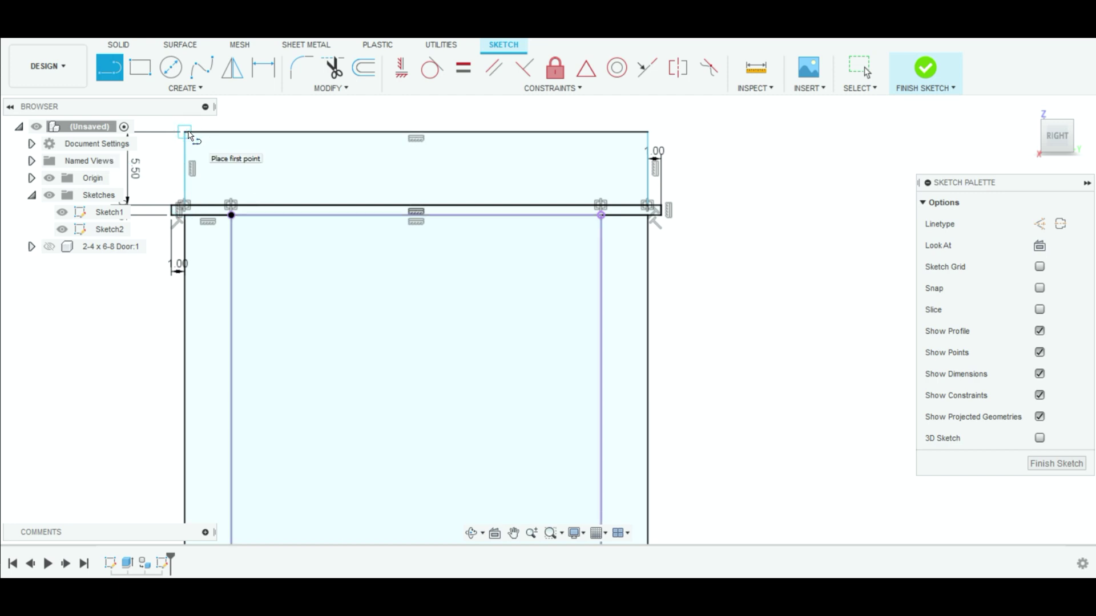
{"action": "left_click", "coordinate": [647, 131]}
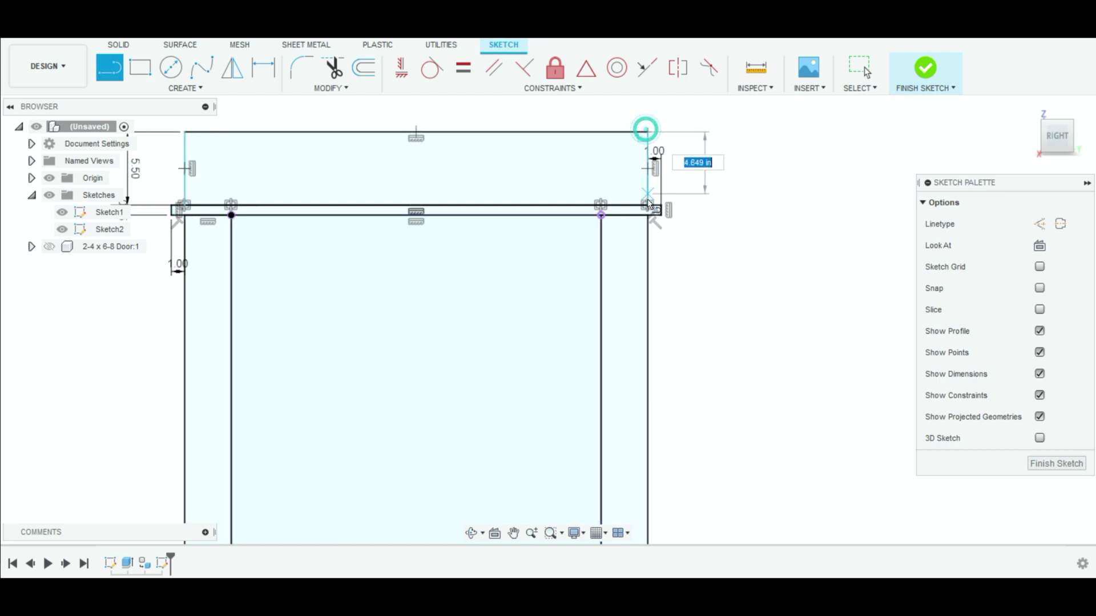
{"action": "double_click", "coordinate": [648, 204]}
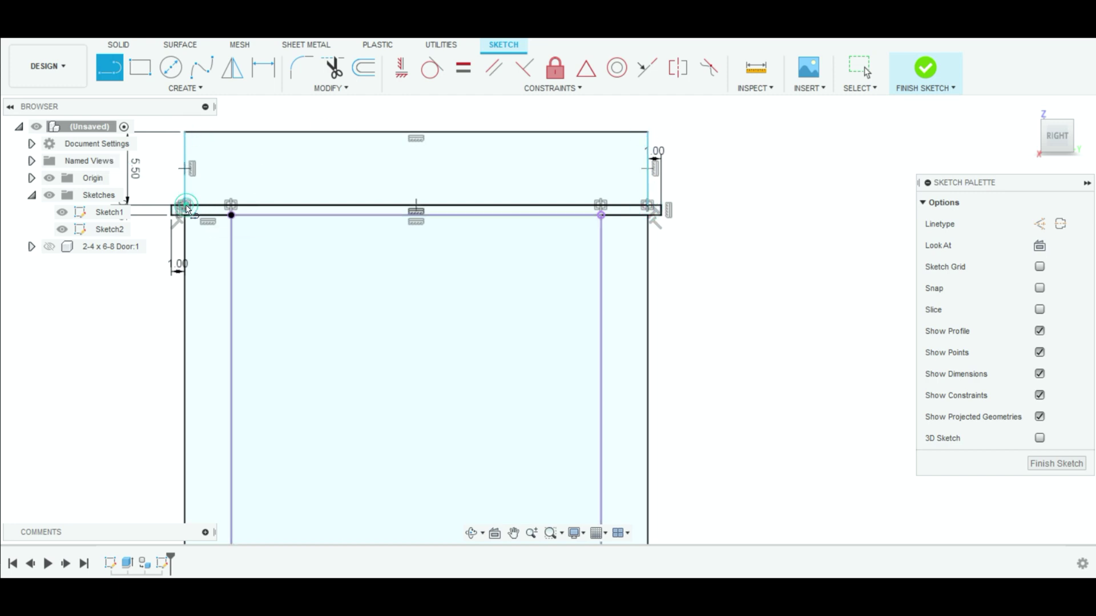
{"action": "key", "text": "Escape"}
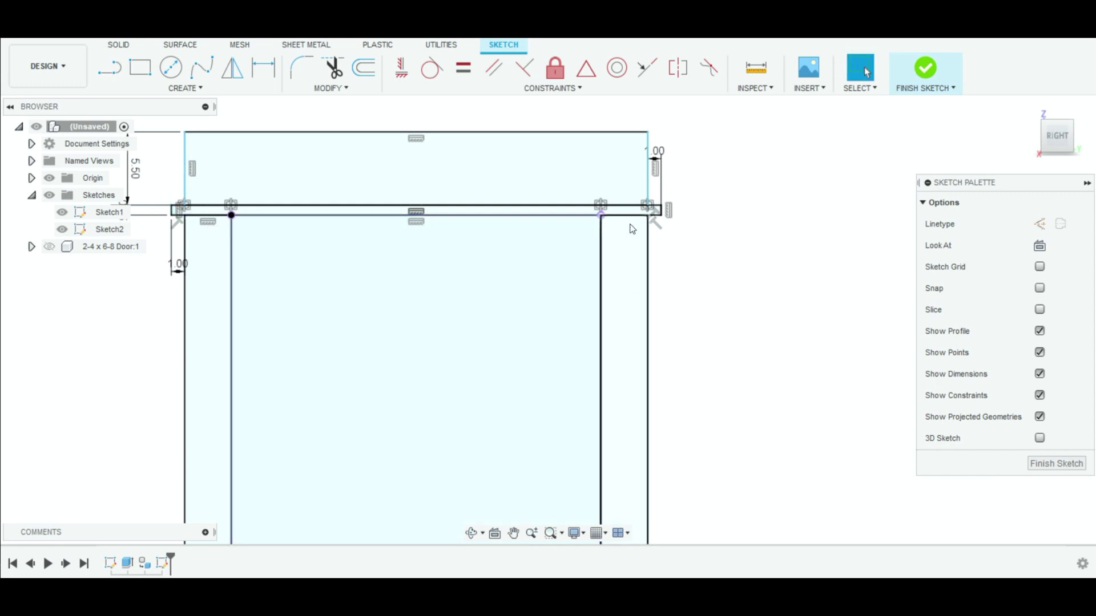
Draw a horizontal construction line inward from the midpoint of the header rectangle's right edge, and return to the normal linetype
{"action": "scroll", "coordinate": [366, 282], "scroll_direction": "down", "scroll_amount": 3}
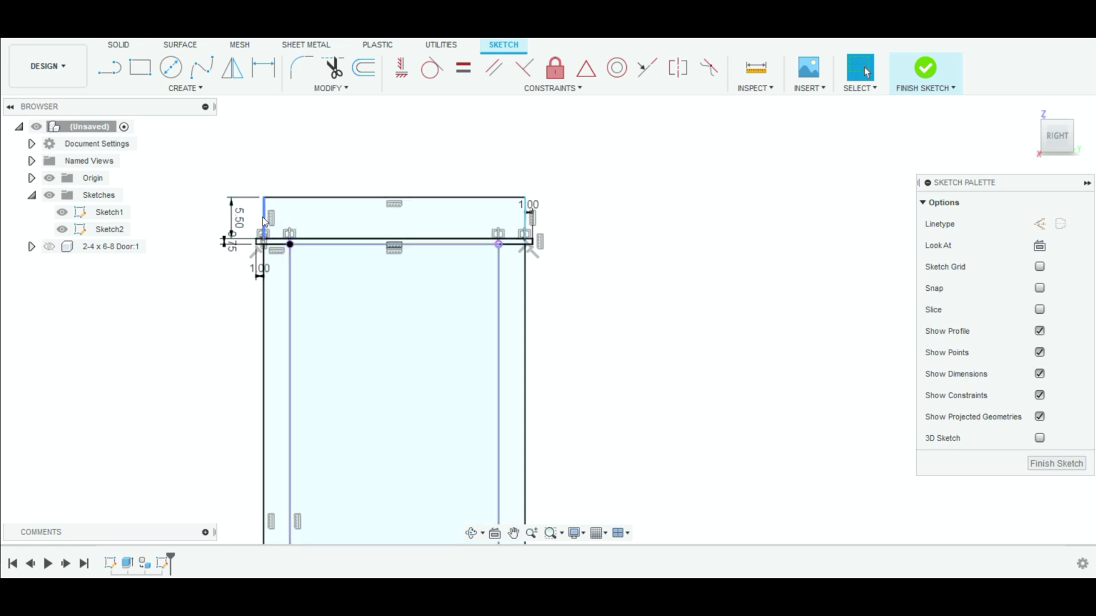
{"action": "left_click", "coordinate": [109, 68]}
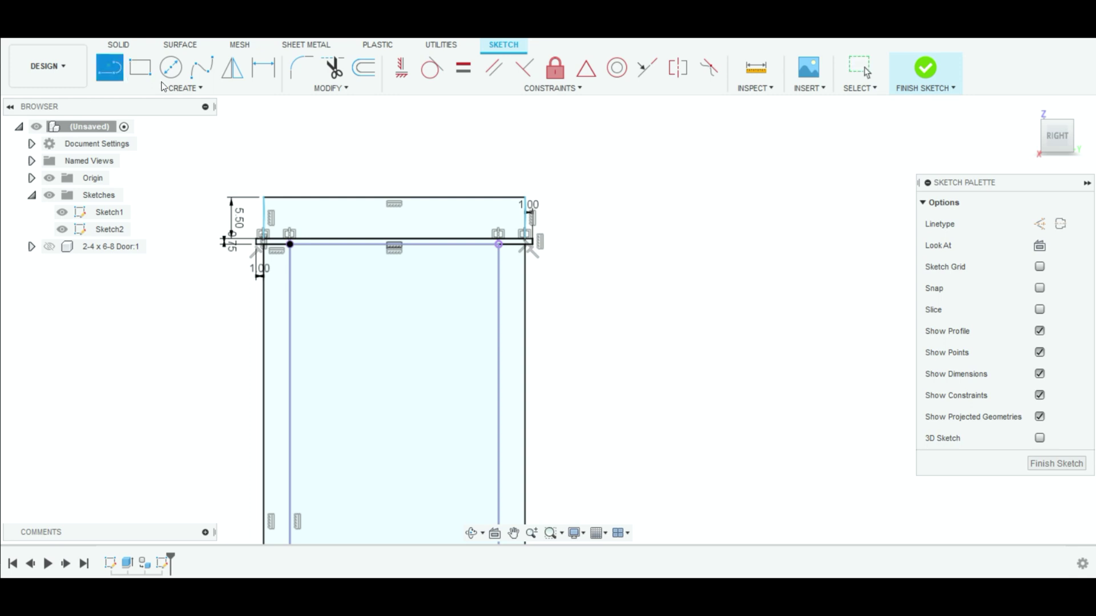
{"action": "left_click", "coordinate": [1040, 225]}
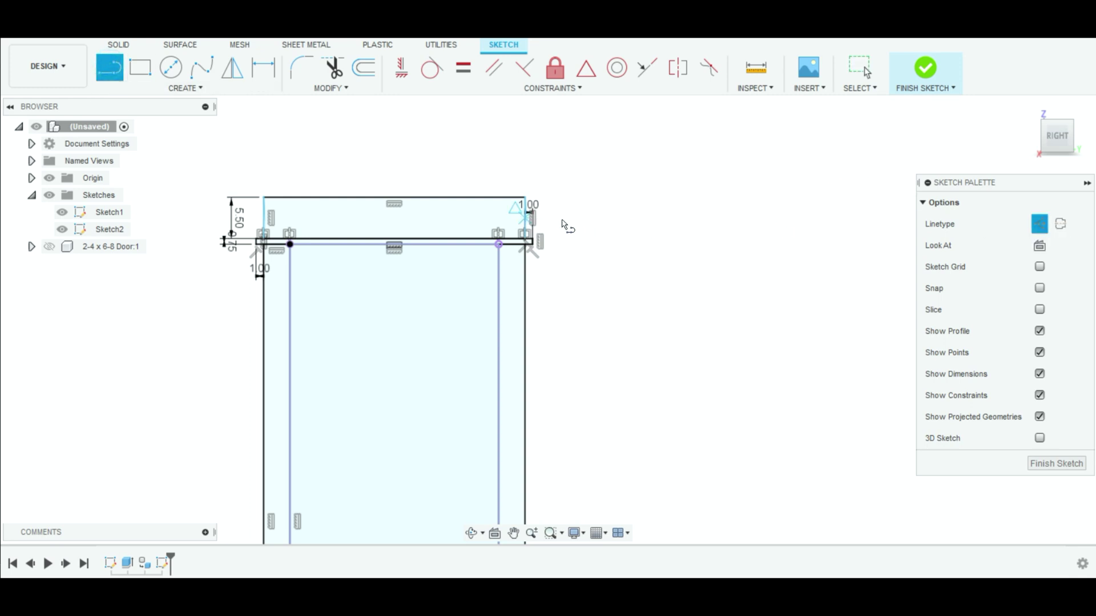
{"action": "left_click", "coordinate": [524, 218]}
{"action": "left_click", "coordinate": [380, 218]}
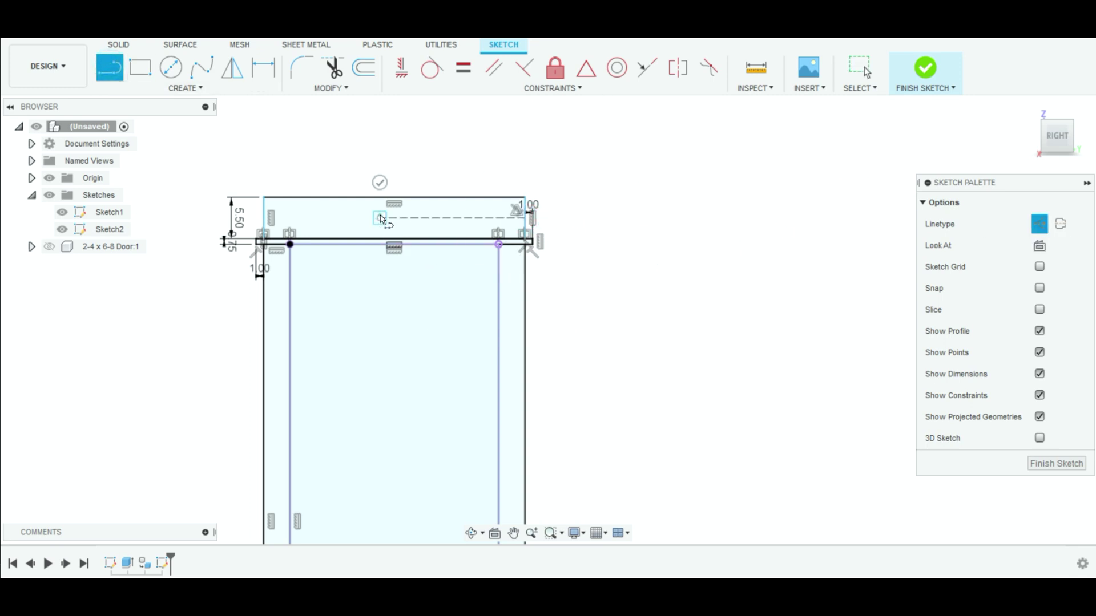
{"action": "key", "text": "Escape"}
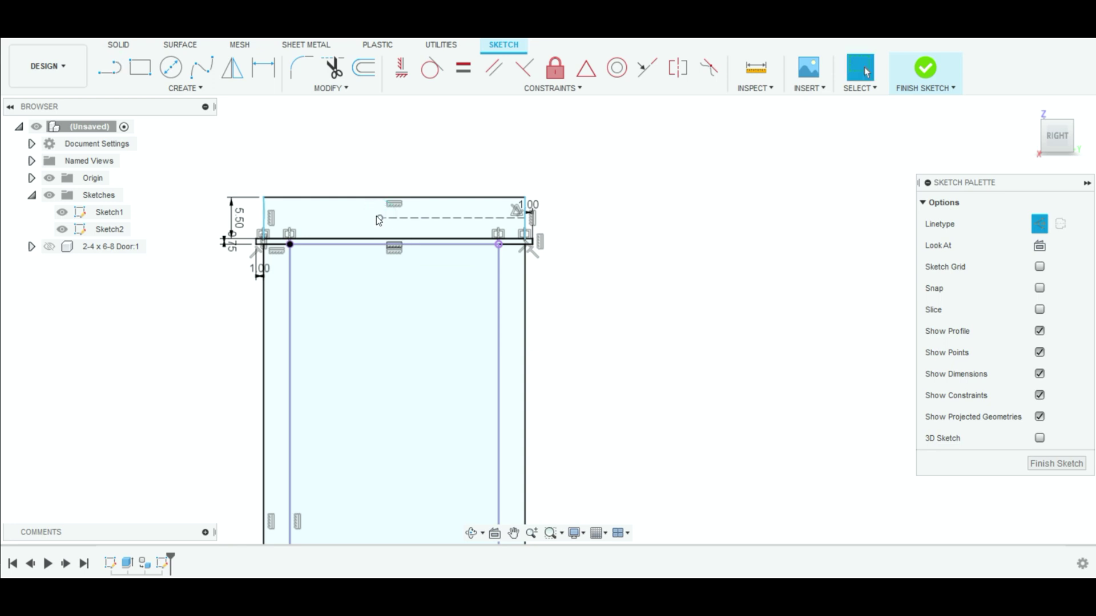
{"action": "left_click", "coordinate": [1039, 225]}
Mirror the four lines of the thin head trim rectangle across the header's horizontal construction line
{"action": "left_click", "coordinate": [231, 68]}
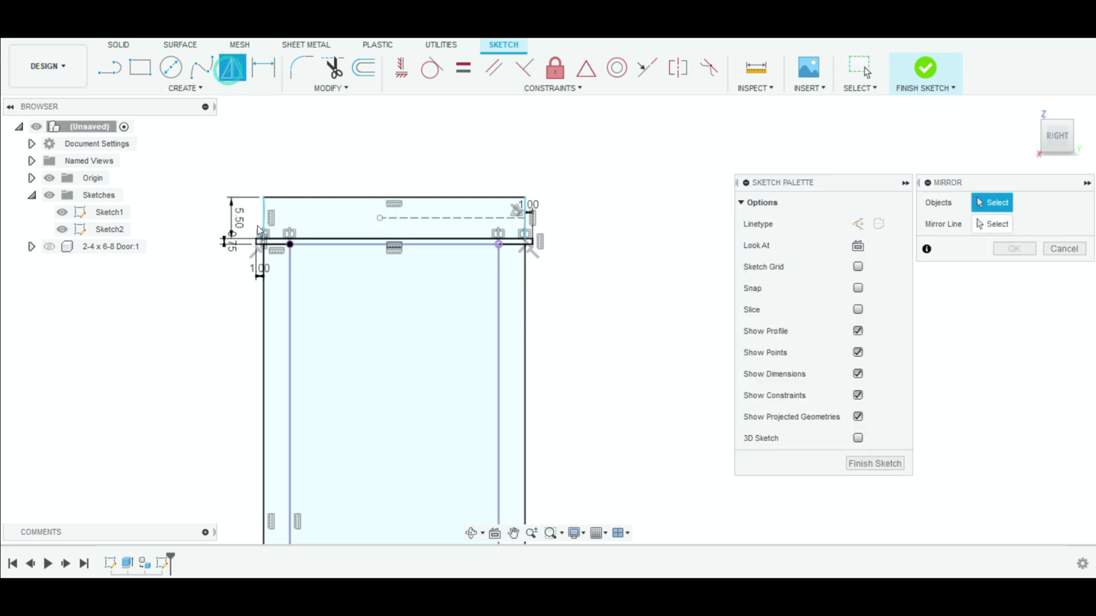
{"action": "scroll", "coordinate": [255, 249], "scroll_direction": "up", "scroll_amount": 5}
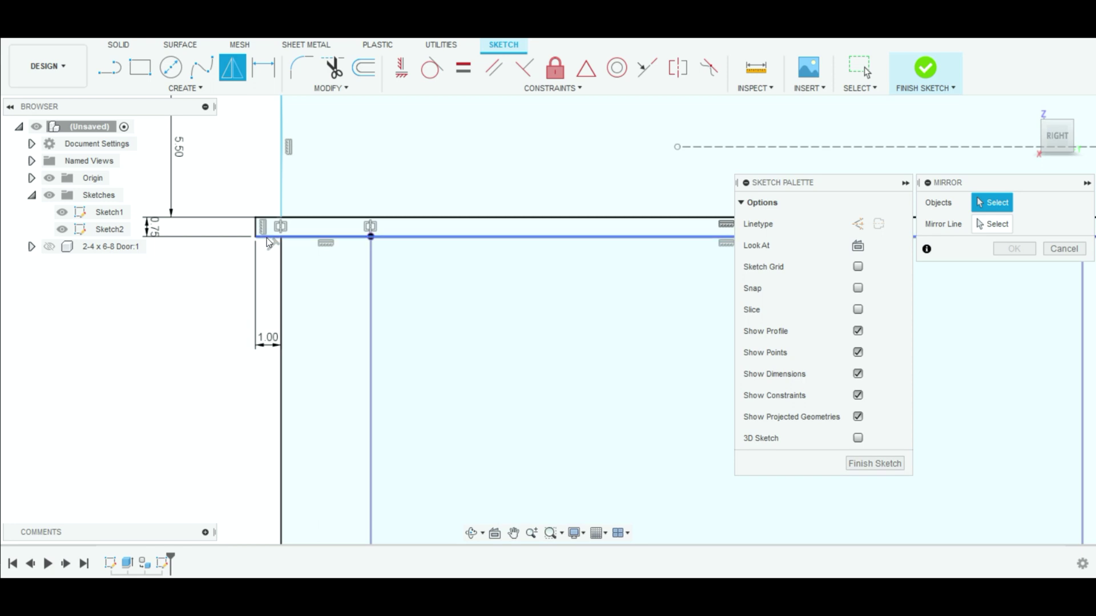
{"action": "left_click", "coordinate": [258, 234]}
{"action": "left_click", "coordinate": [256, 226]}
{"action": "left_click", "coordinate": [264, 217]}
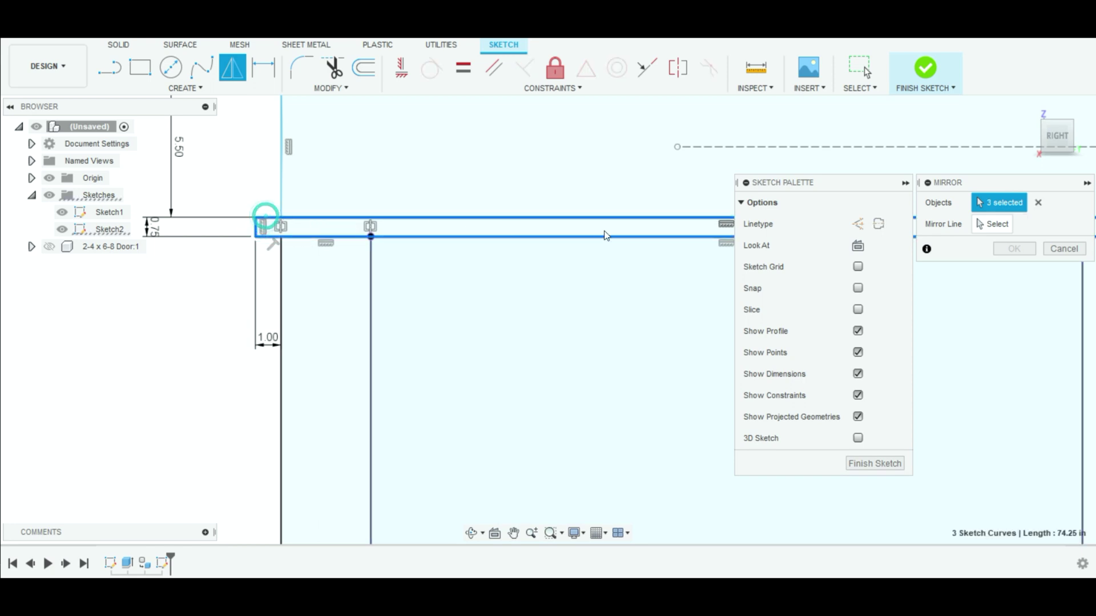
{"action": "scroll", "coordinate": [665, 296], "scroll_direction": "down", "scroll_amount": 4}
{"action": "middle_click_drag", "start_coordinate": [664, 296], "coordinate": [318, 288]}
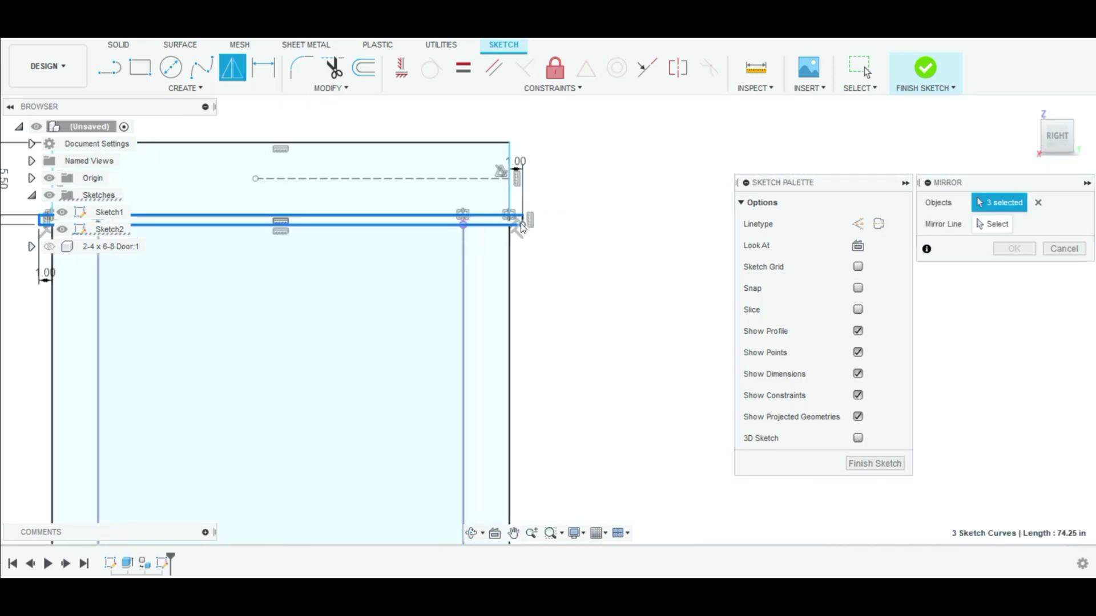
{"action": "scroll", "coordinate": [522, 222], "scroll_direction": "up", "scroll_amount": 3}
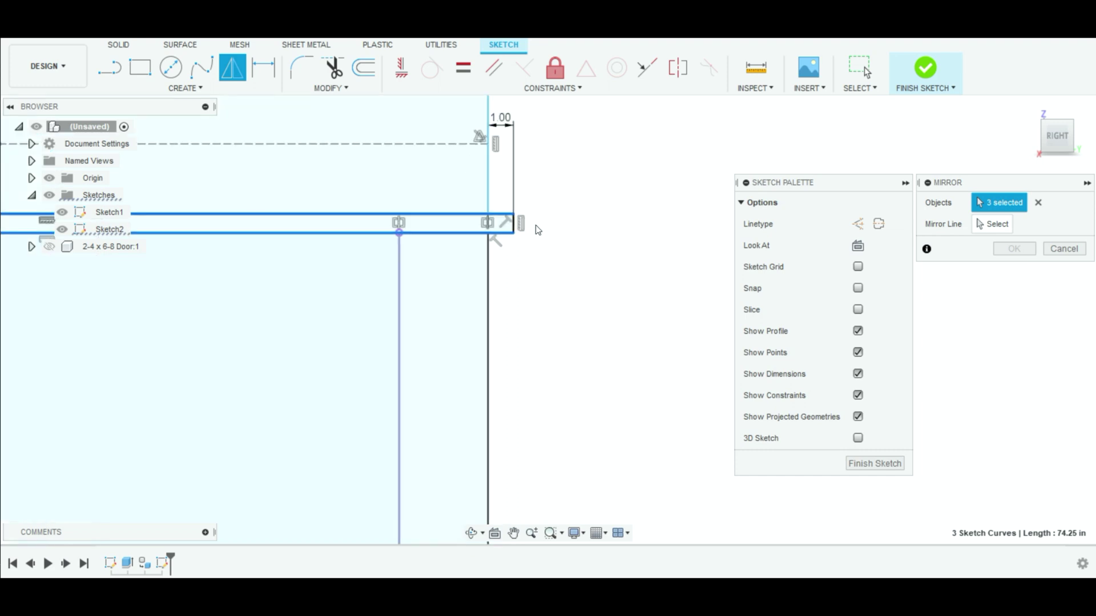
{"action": "scroll", "coordinate": [536, 230], "scroll_direction": "up", "scroll_amount": 2}
{"action": "left_click", "coordinate": [499, 225]}
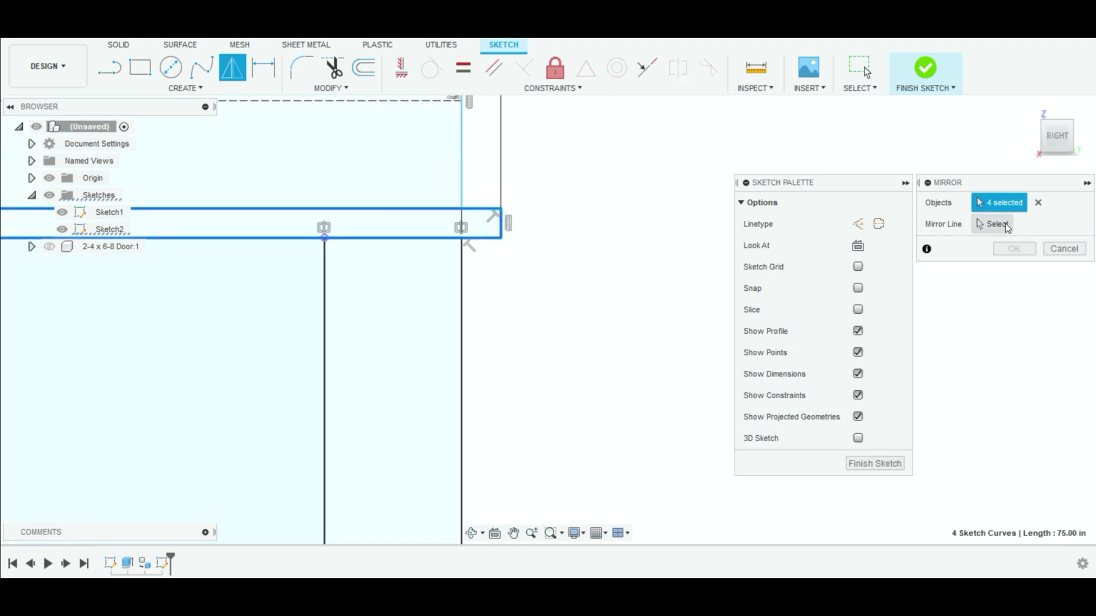
{"action": "scroll", "coordinate": [491, 176], "scroll_direction": "down", "scroll_amount": 2}
{"action": "left_click", "coordinate": [344, 130]}
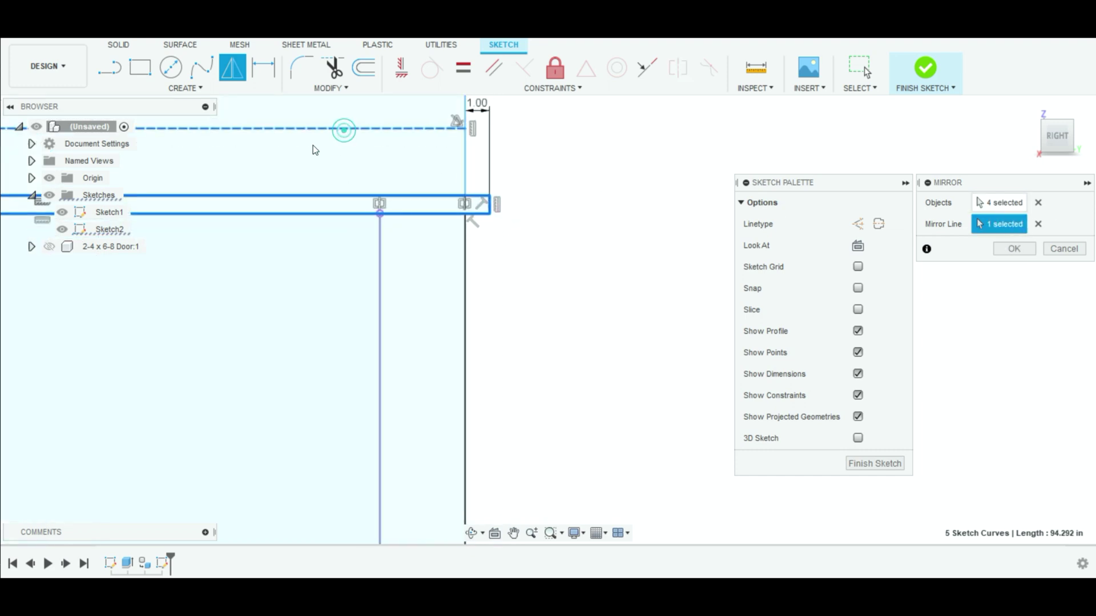
{"action": "scroll", "coordinate": [311, 147], "scroll_direction": "down", "scroll_amount": 4}
{"action": "key", "text": "Return"}
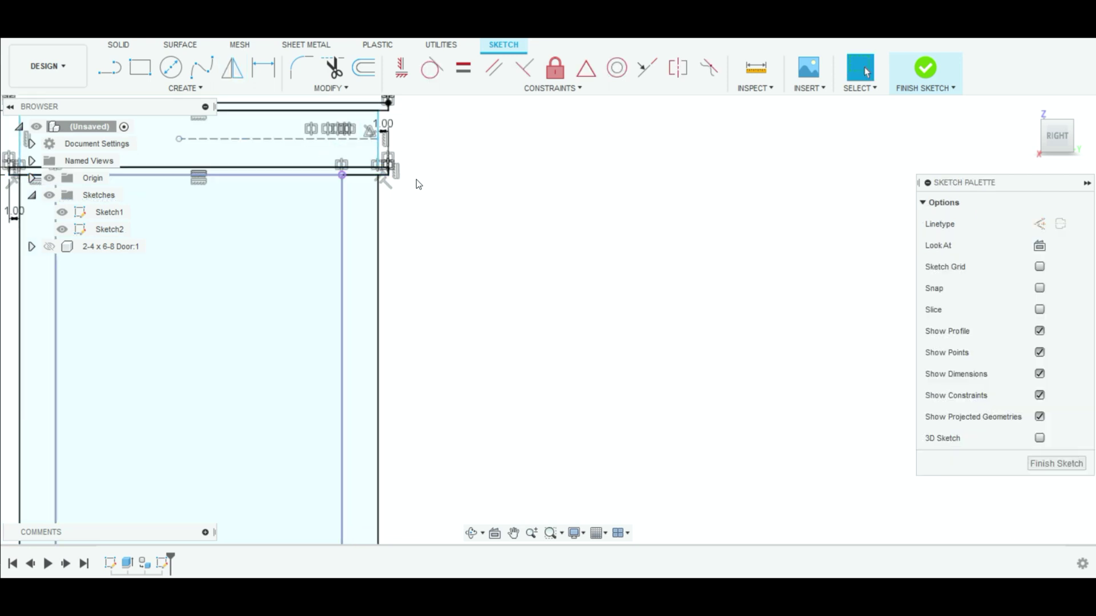
Extrude the header rectangle's profile 0.75 in as a new body
{"action": "mouse_move", "coordinate": [416, 184]}
{"action": "middle_mouse_down"}
{"action": "mouse_move", "coordinate": [573, 272]}
{"action": "mouse_move", "coordinate": [708, 311]}
{"action": "middle_mouse_up"}
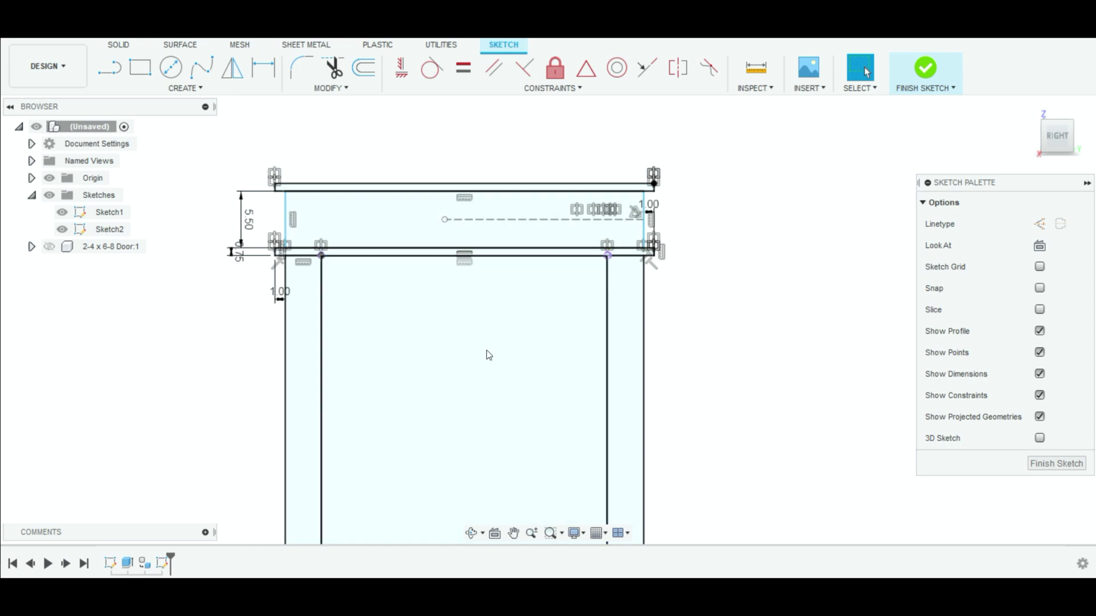
{"action": "key", "text": "e"}
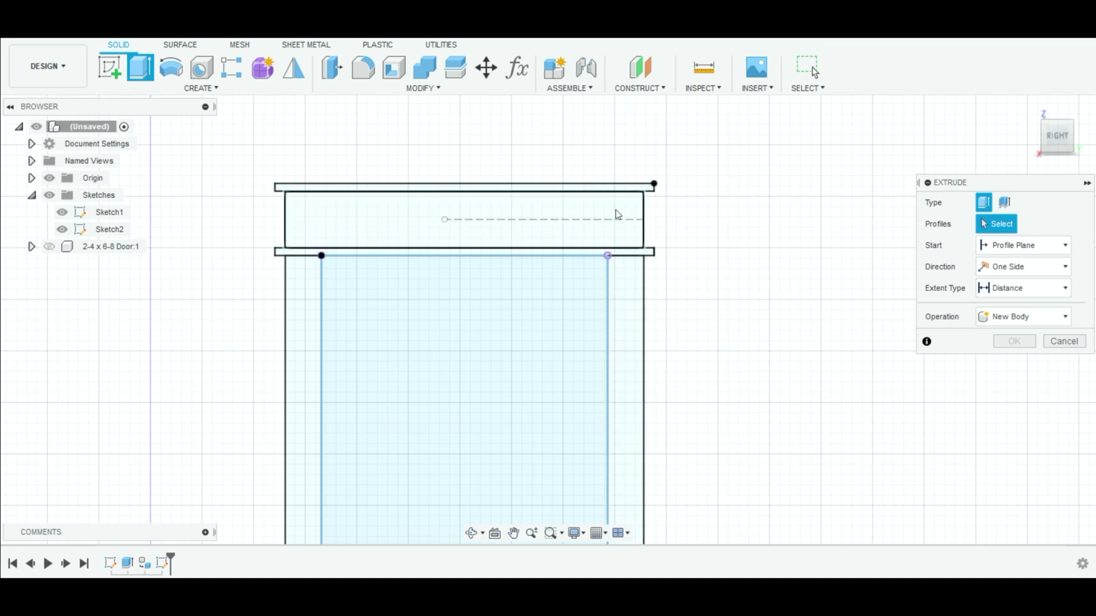
{"action": "left_click", "coordinate": [401, 218]}
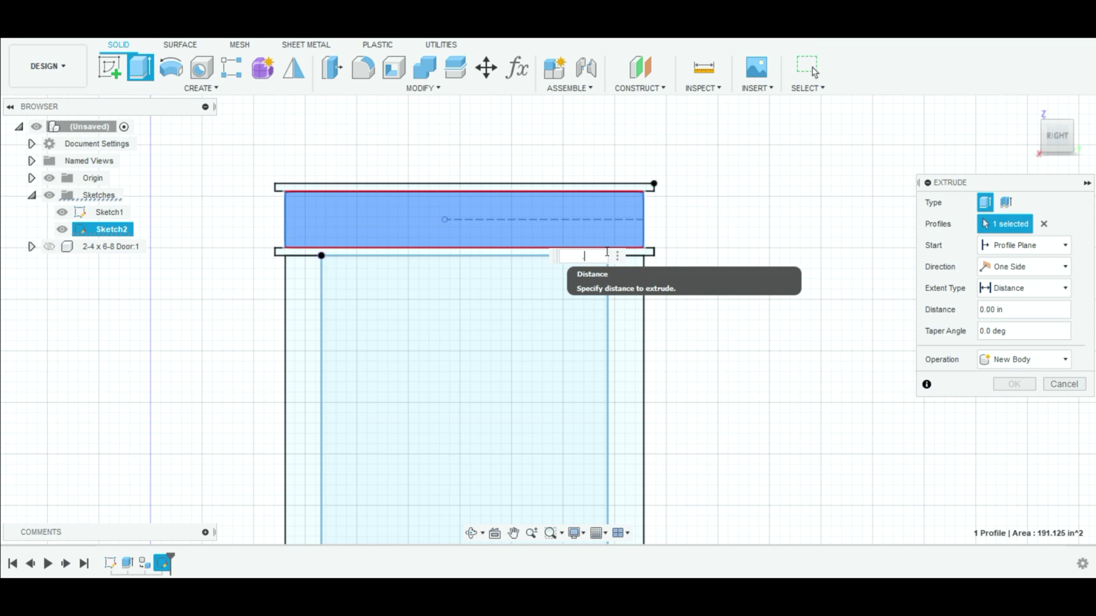
{"action": "type", "text": ".75"}
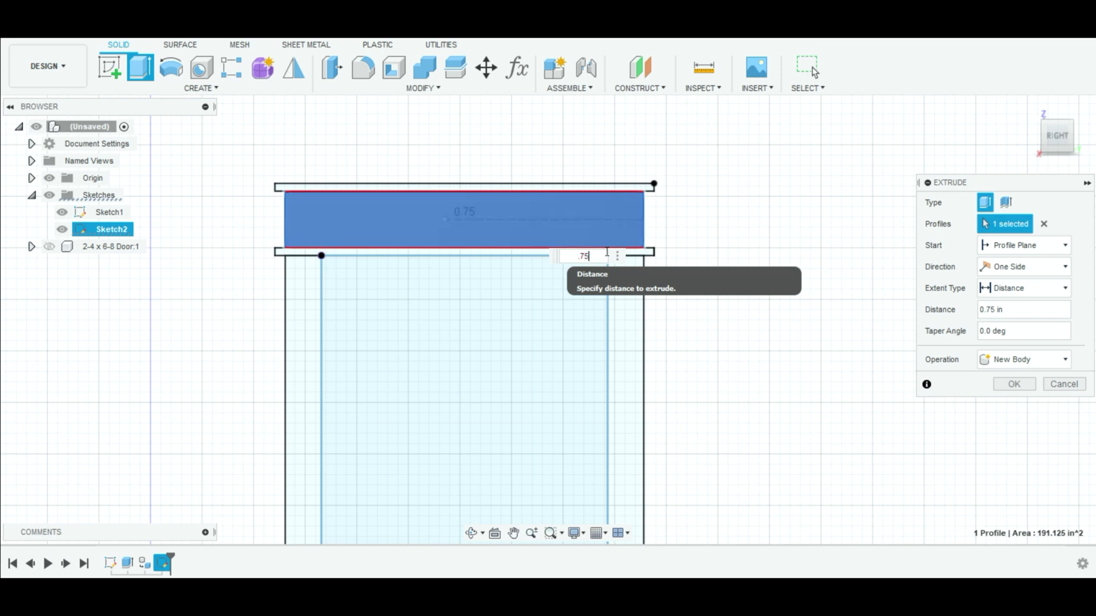
{"action": "key", "text": "Return"}
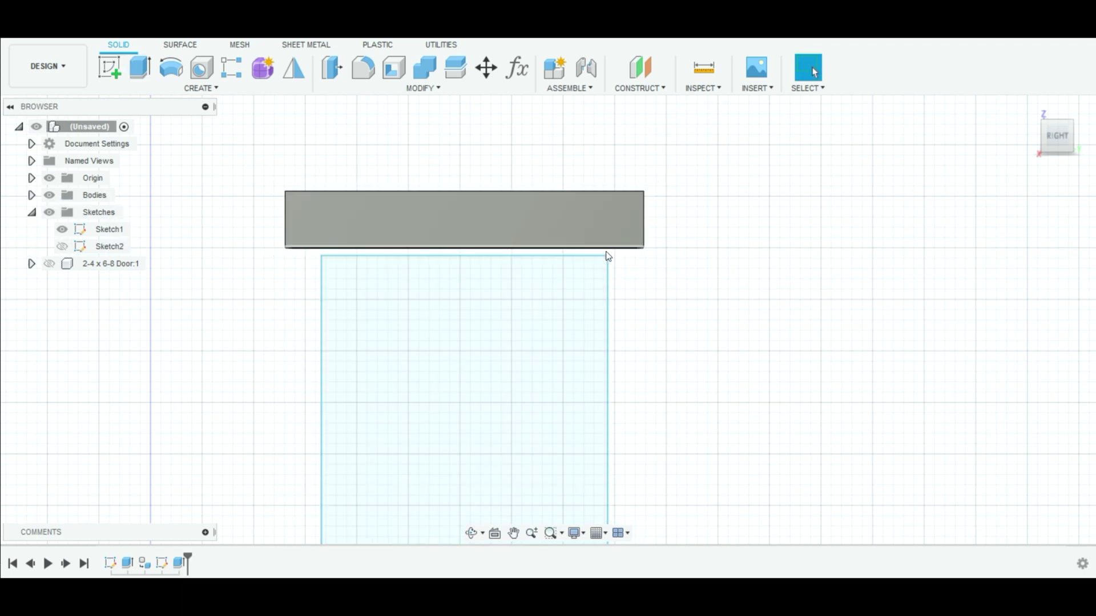
Show the trim sketch again and extrude the left side casing's profile 0.75 in as a new component
{"action": "left_click", "coordinate": [62, 246]}
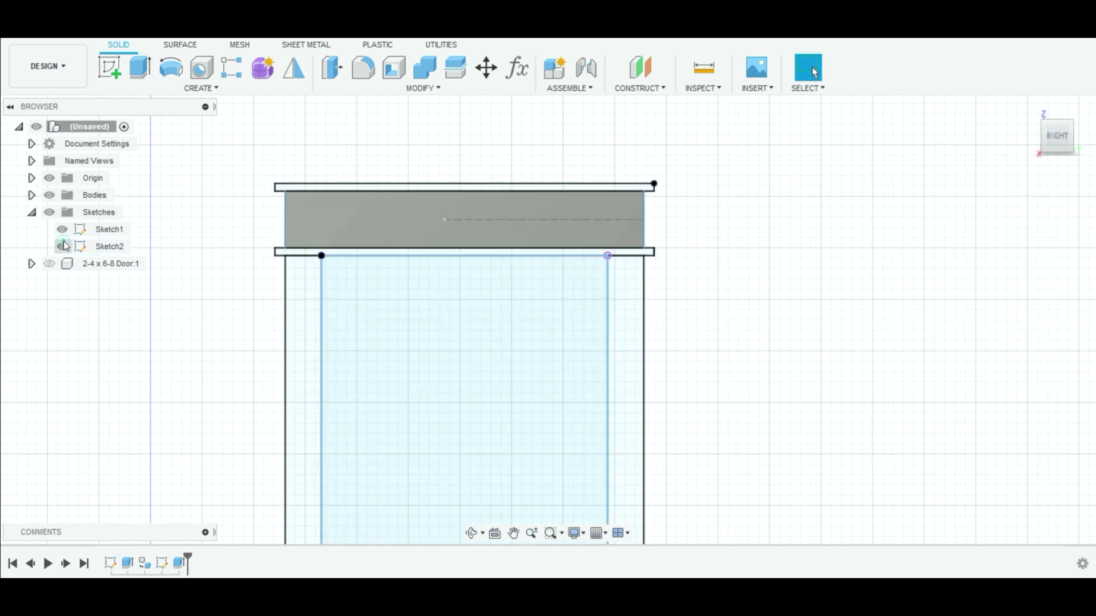
{"action": "key", "text": "e"}
{"action": "left_click", "coordinate": [299, 340]}
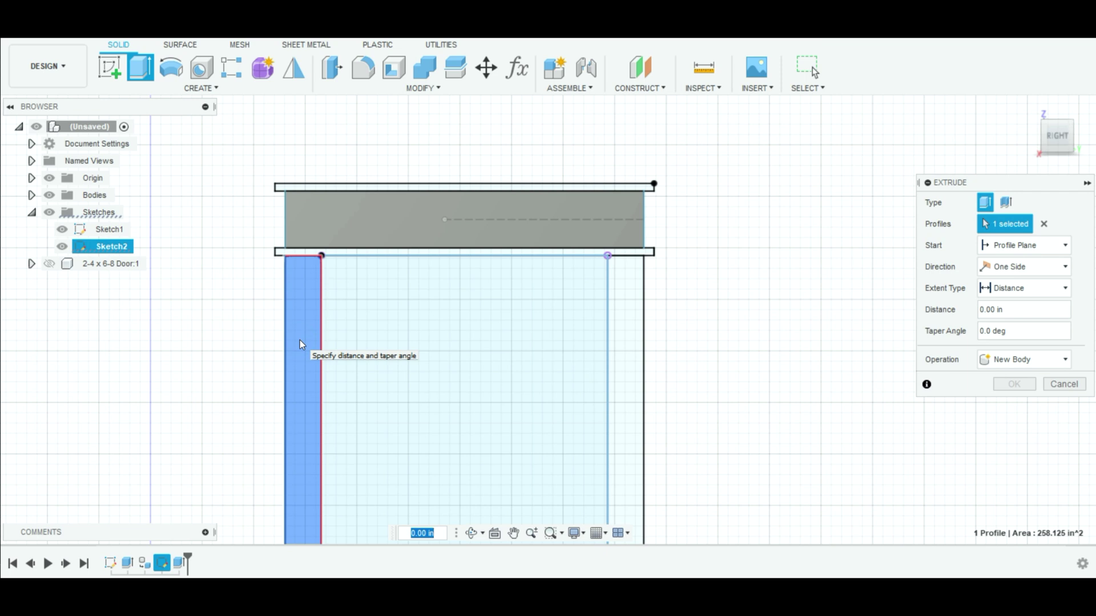
{"action": "type", "text": ".75"}
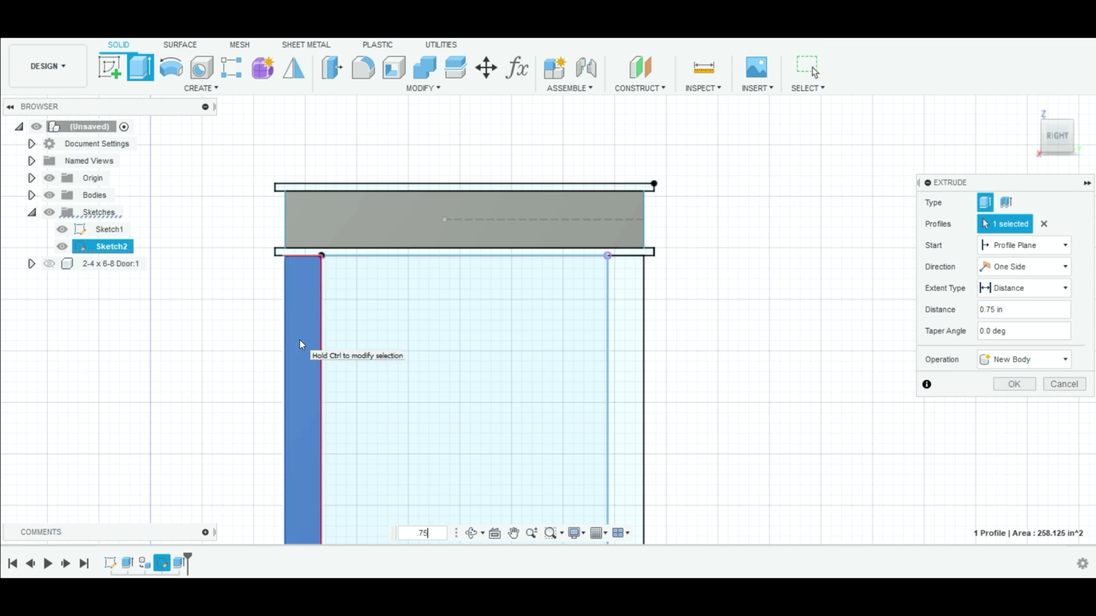
{"action": "left_click", "coordinate": [1025, 360]}
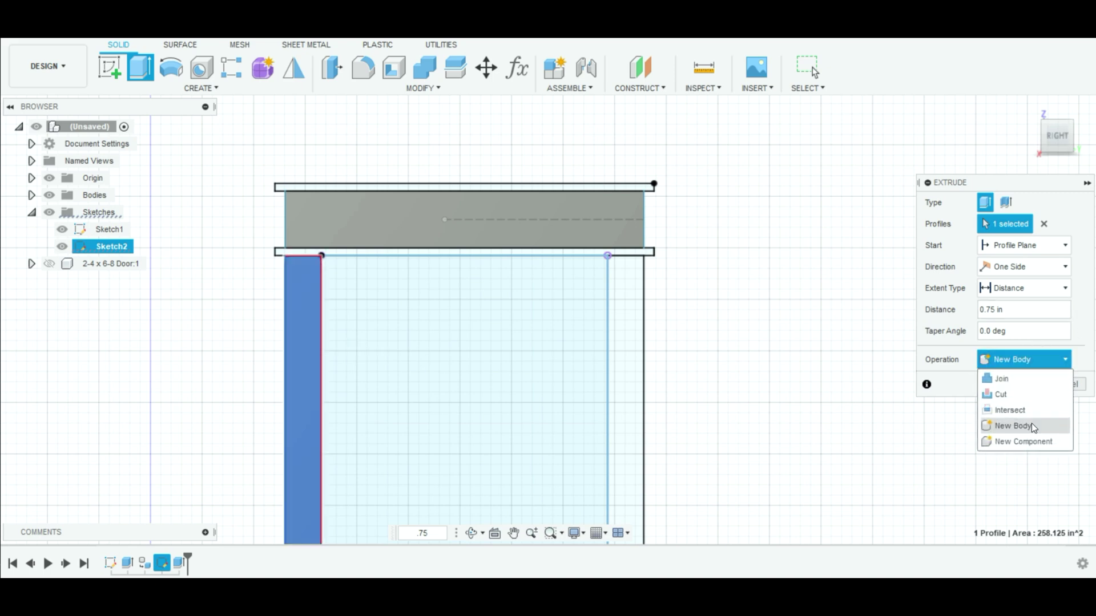
{"action": "left_click", "coordinate": [1028, 439]}
{"action": "left_click", "coordinate": [1018, 381]}
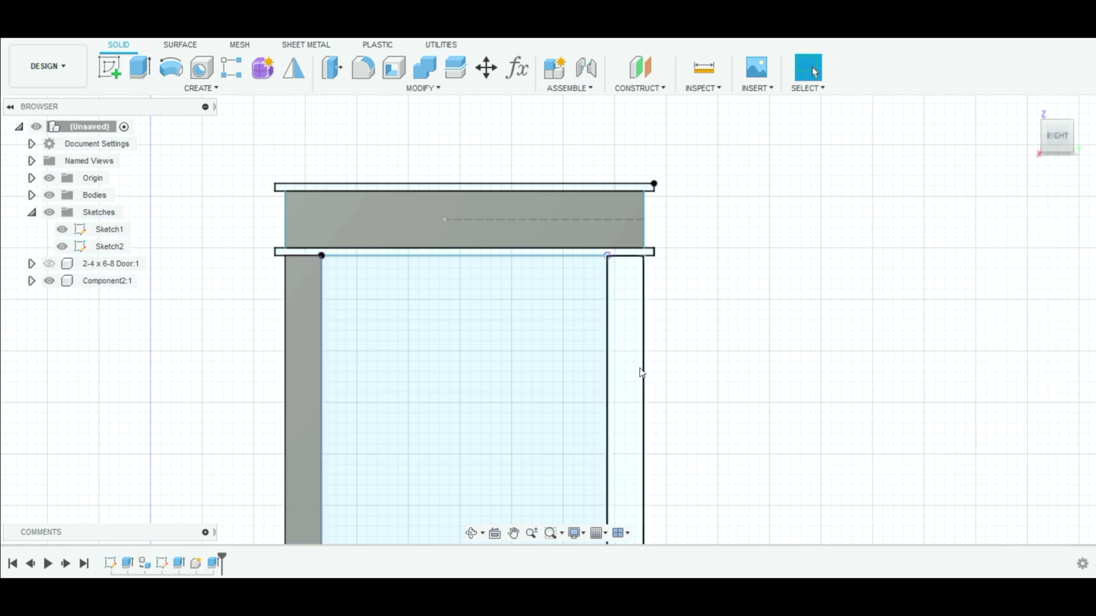
Extrude the right side casing's profile 0.75 in as a new component
{"action": "key", "text": "e"}
{"action": "left_click", "coordinate": [639, 370]}
{"action": "type", "text": ".75"}
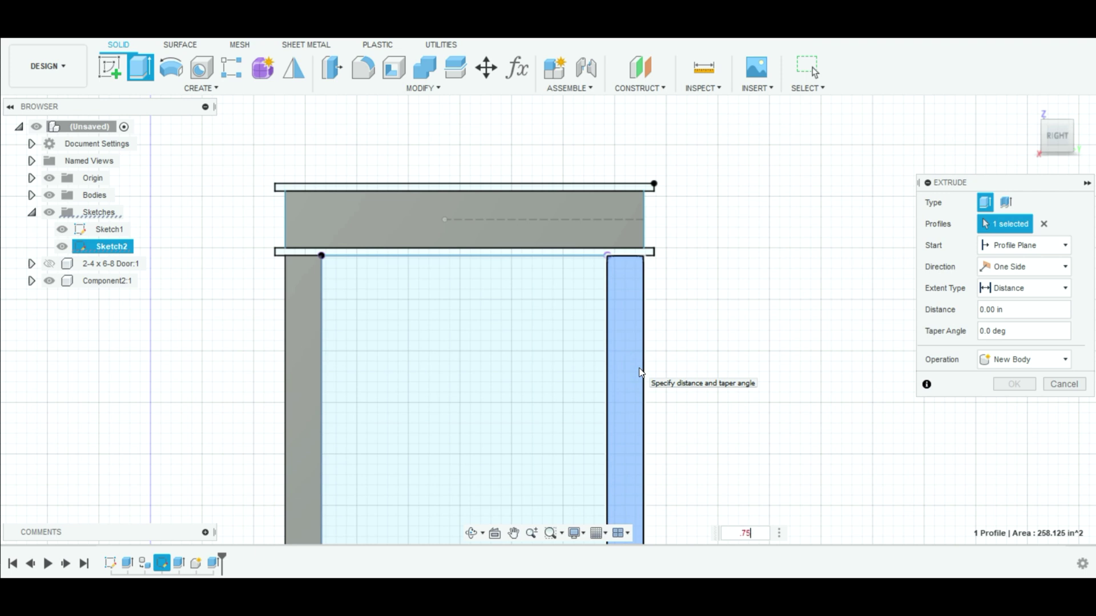
{"action": "left_click", "coordinate": [1048, 366]}
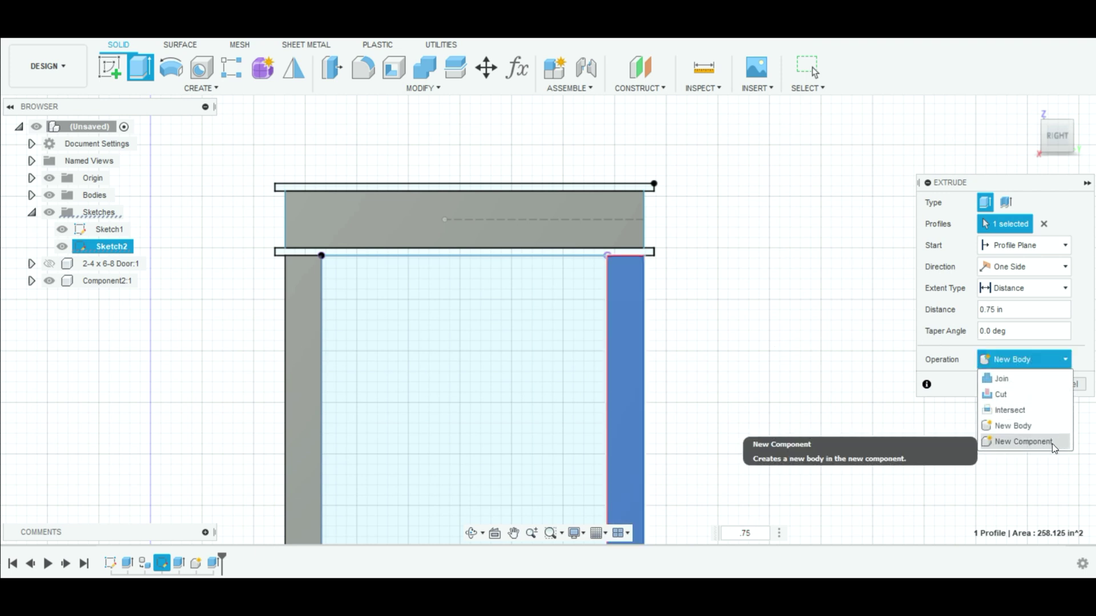
{"action": "left_click", "coordinate": [1023, 441]}
{"action": "left_click", "coordinate": [1015, 383]}
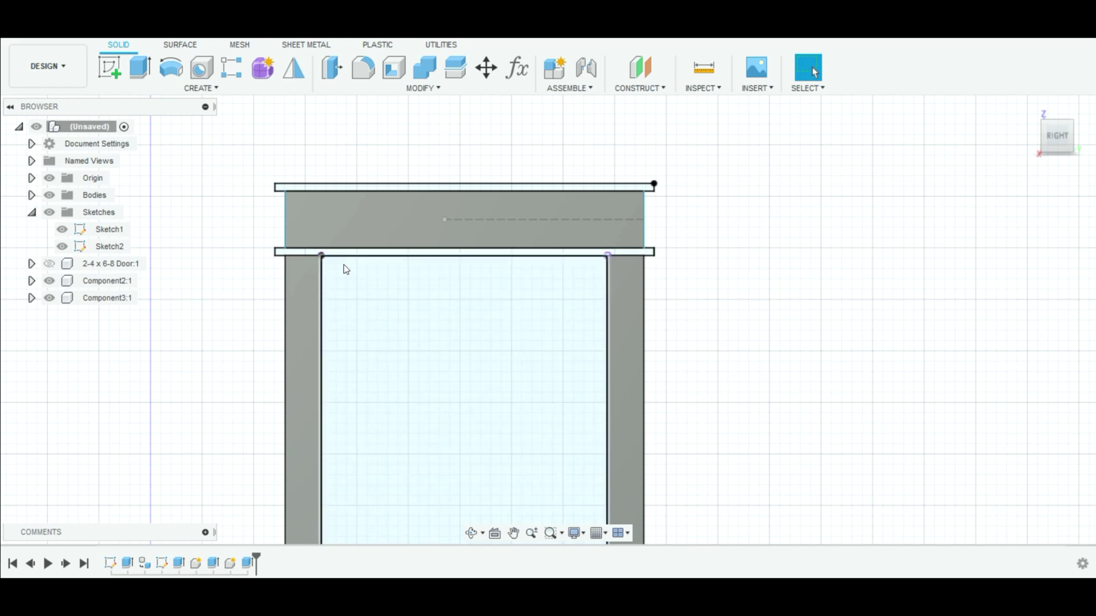
Extrude the thin trim strip's profile beneath the header by 1 in
{"action": "key", "text": "e"}
{"action": "left_click", "coordinate": [310, 252]}
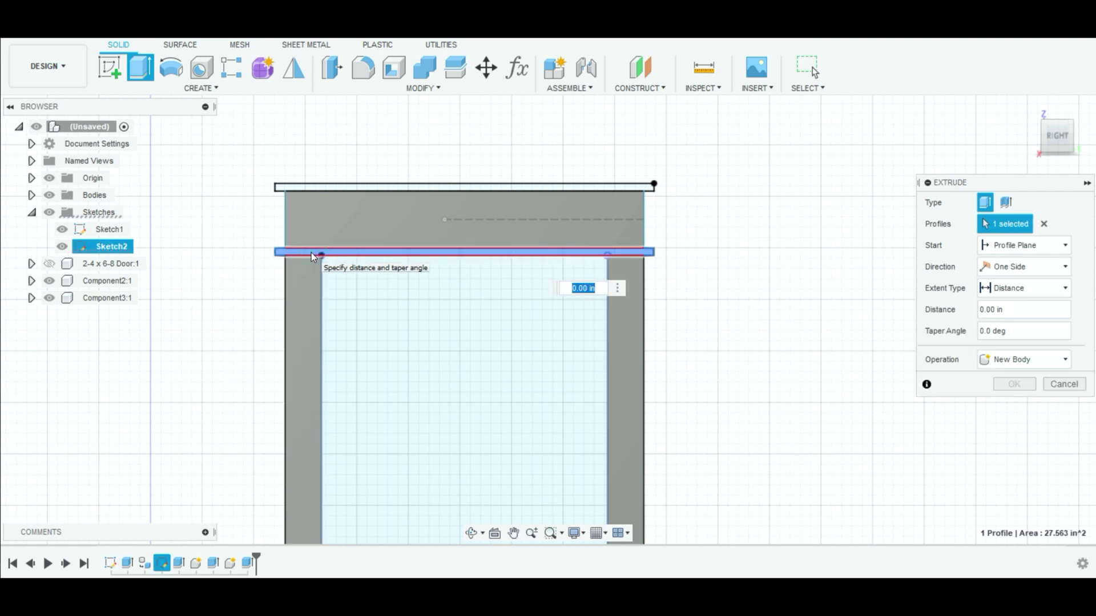
{"action": "type", "text": "1"}
{"action": "key", "text": "Return"}
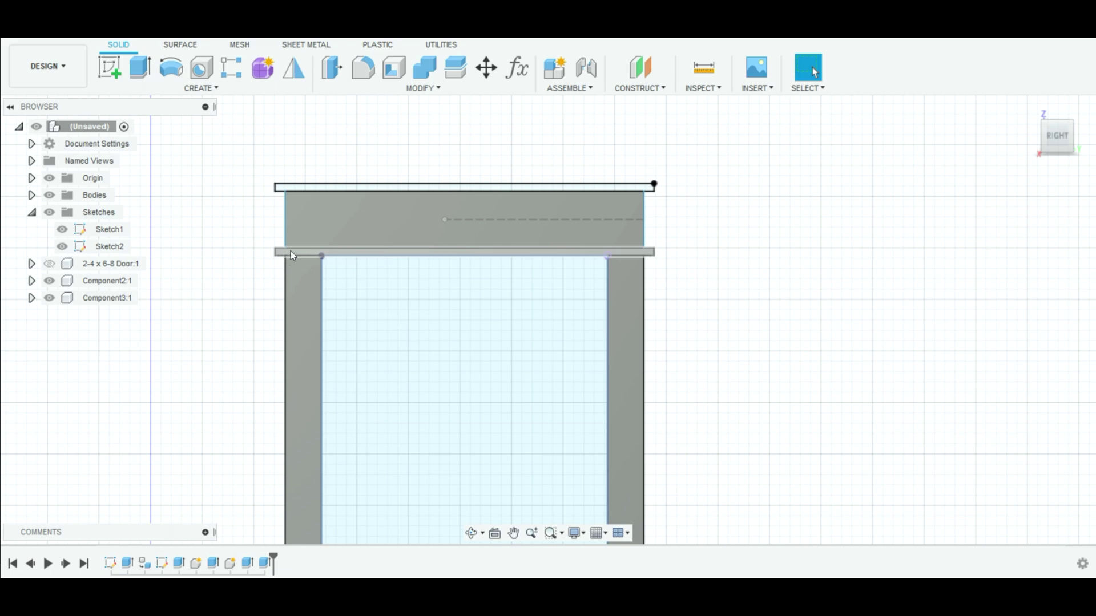
Extrude the thin head trim strip's profile above the header by 1 in
{"action": "left_click", "coordinate": [349, 188]}
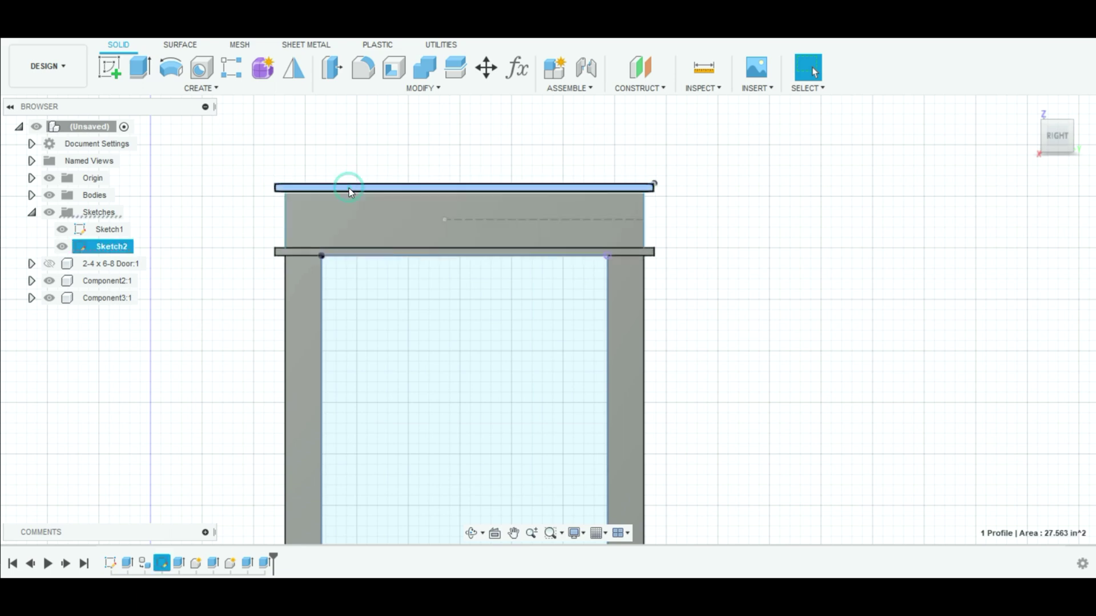
{"action": "type", "text": "e"}
{"action": "type", "text": "1"}
{"action": "key", "text": "Return"}
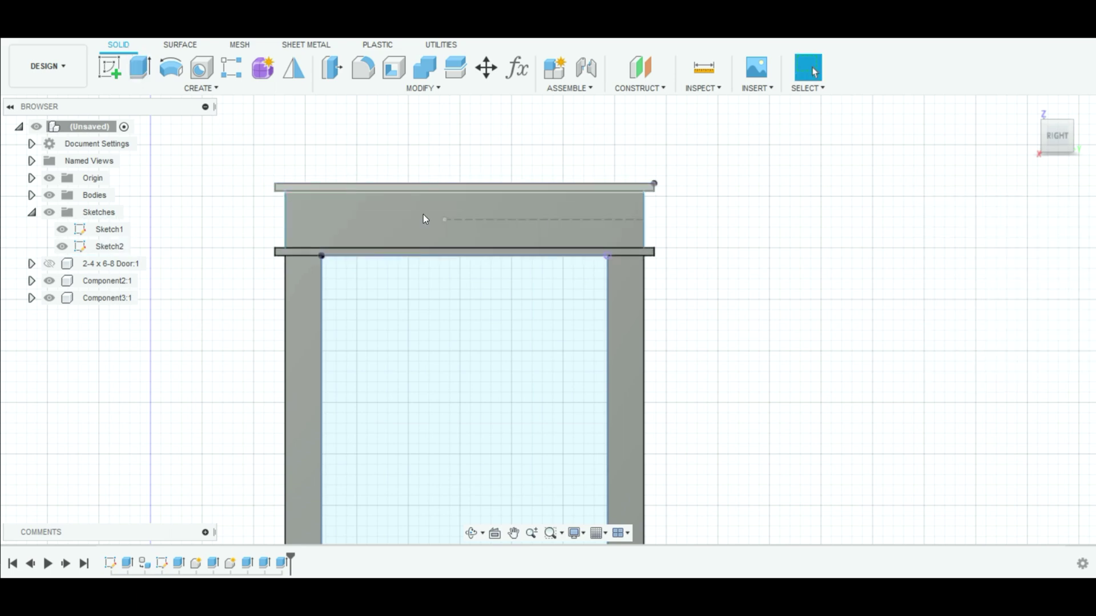
Extrude the block profile below the left casing 0.75 in as a new component, starting at a 0.75 in offset from the profile plane
{"action": "scroll", "coordinate": [425, 219], "scroll_direction": "down", "scroll_amount": 5}
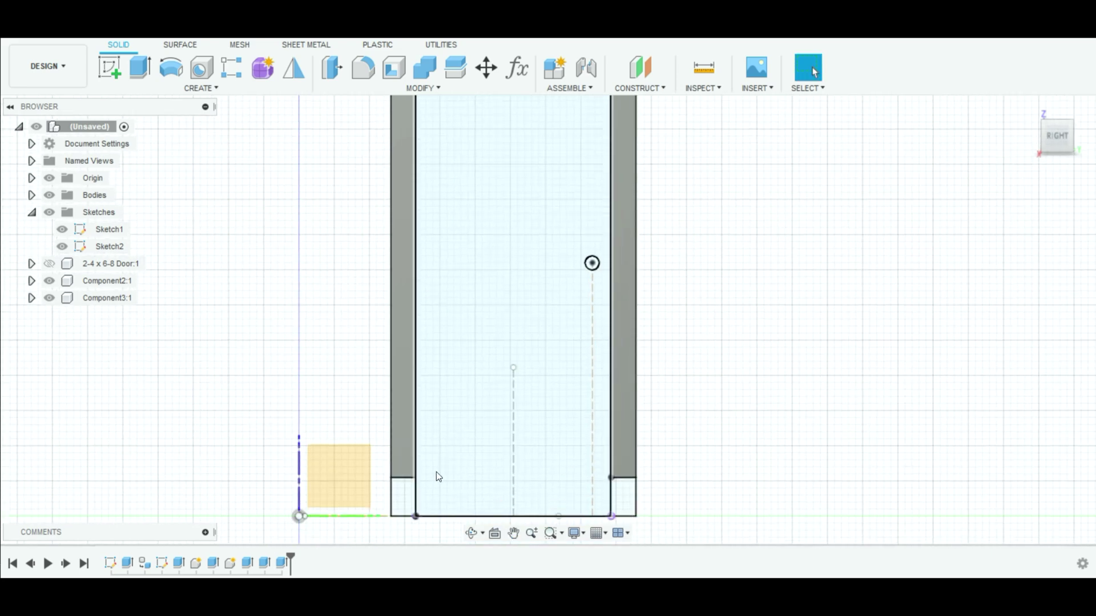
{"action": "key", "text": "e"}
{"action": "left_click", "coordinate": [405, 502]}
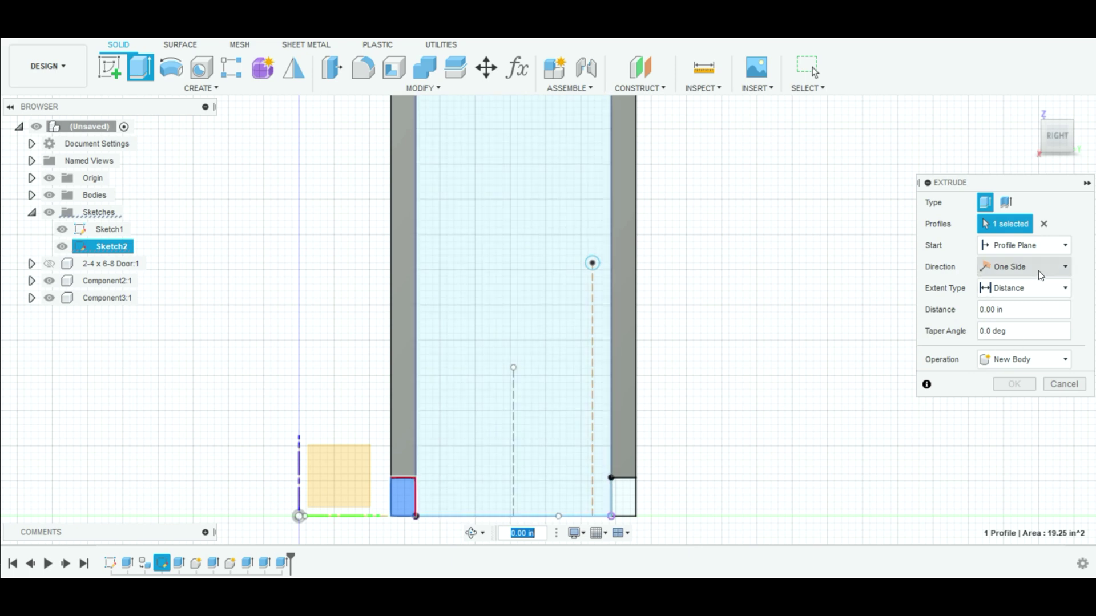
{"action": "left_click", "coordinate": [1066, 248]}
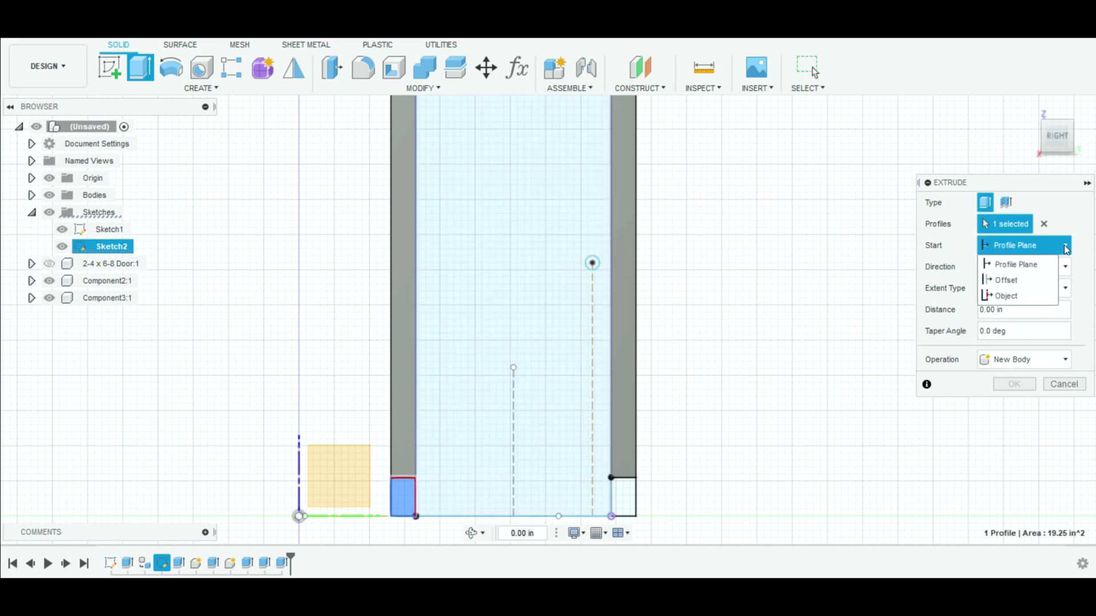
{"action": "left_click", "coordinate": [1032, 277]}
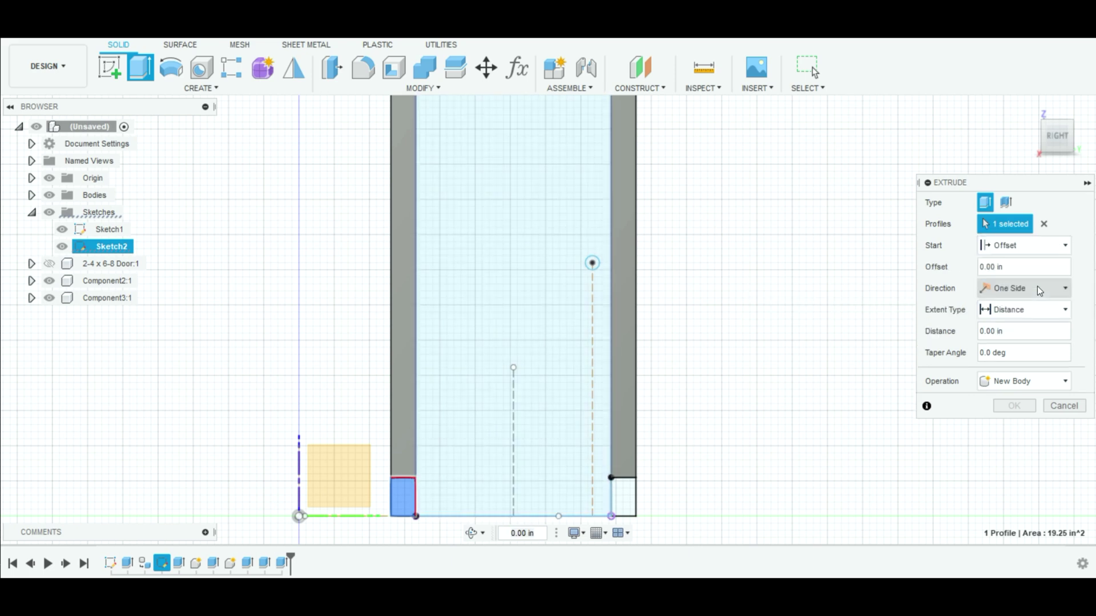
{"action": "left_click", "coordinate": [980, 269]}
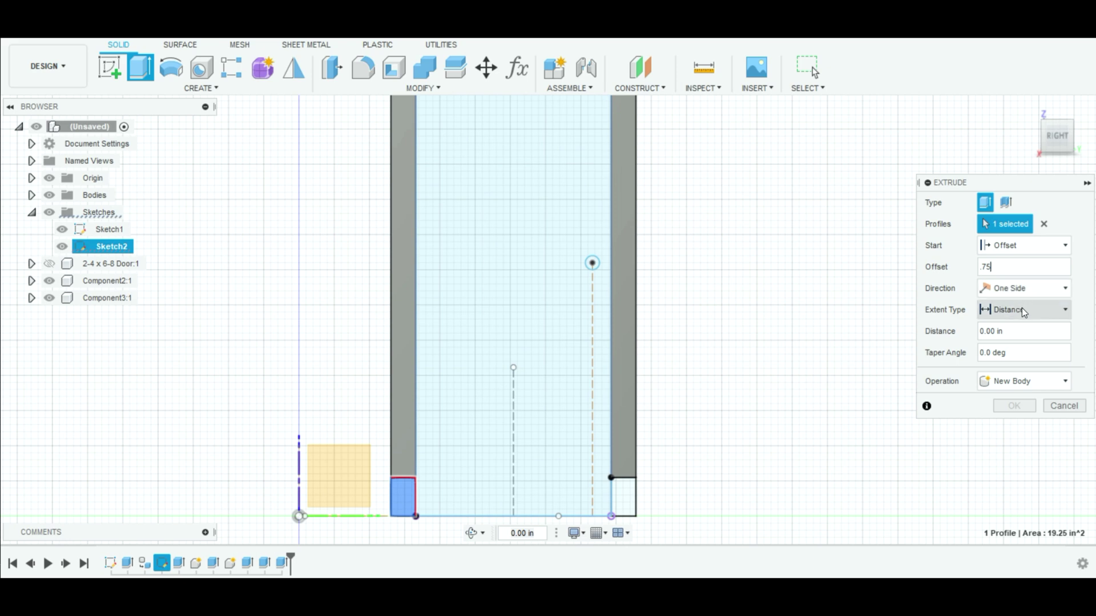
{"action": "left_click", "coordinate": [1048, 337]}
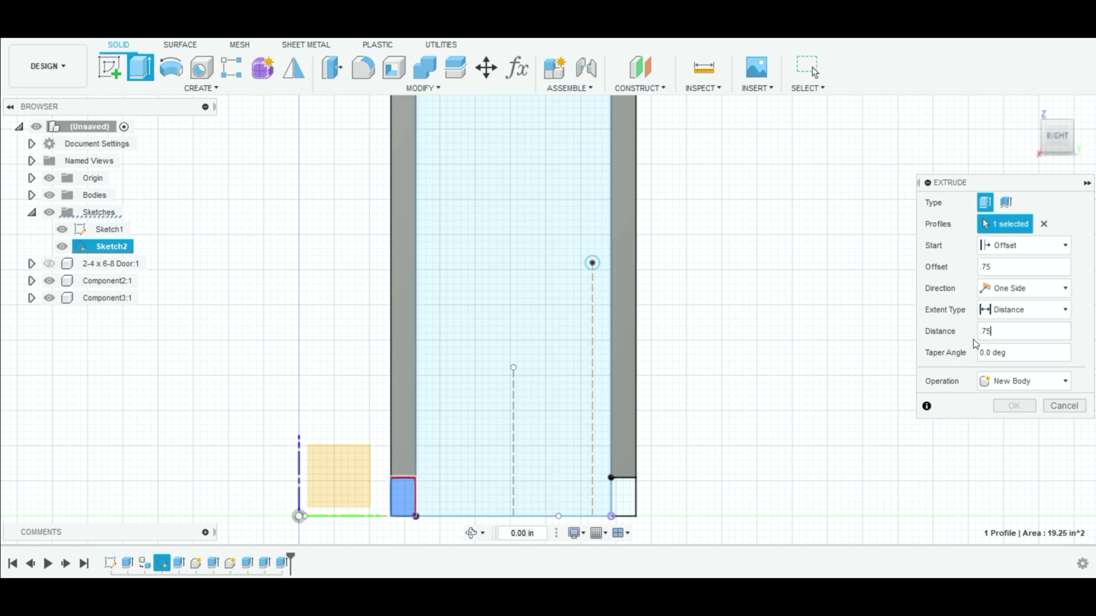
{"action": "type", "text": ".75"}
{"action": "left_click", "coordinate": [1019, 379]}
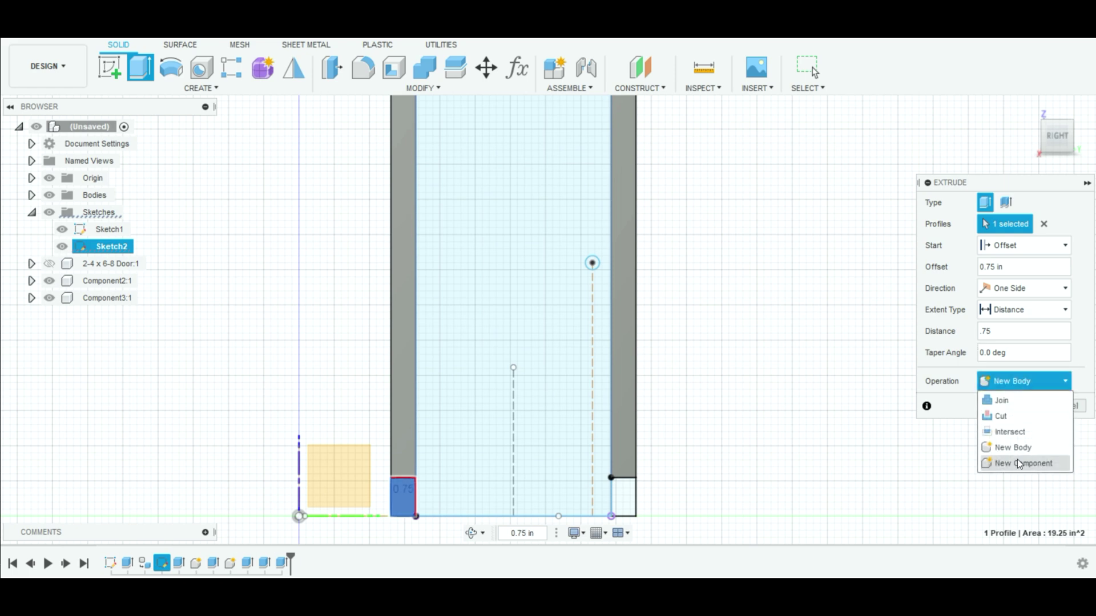
{"action": "left_click", "coordinate": [1018, 462]}
{"action": "left_click", "coordinate": [1015, 406]}
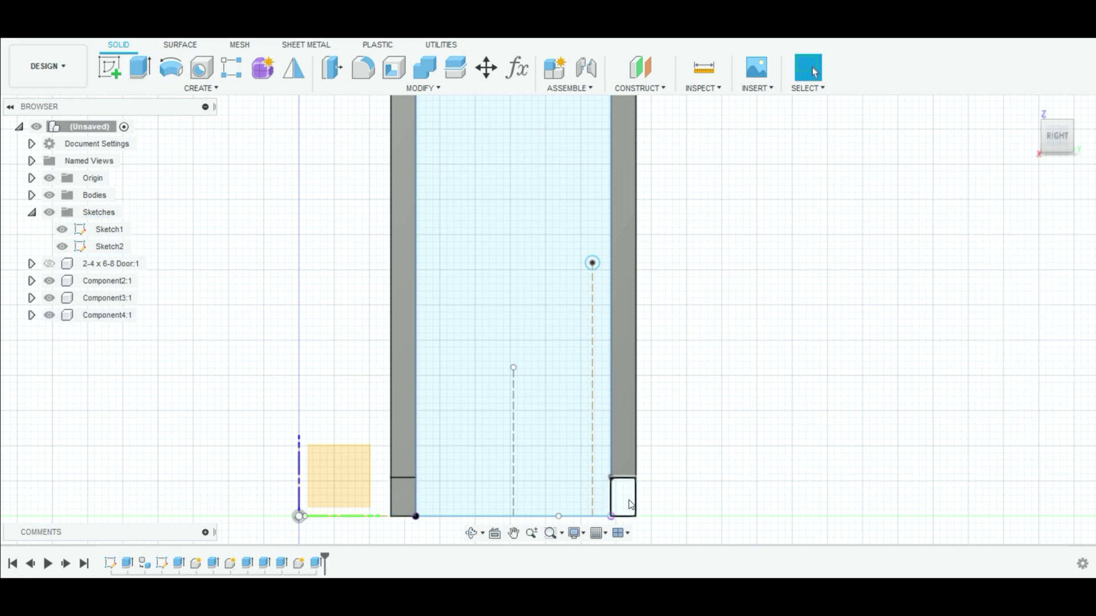
Extrude the block profile below the right casing, starting at a 0.75 in offset from the profile plane
{"action": "key", "text": "e"}
{"action": "left_click", "coordinate": [625, 498]}
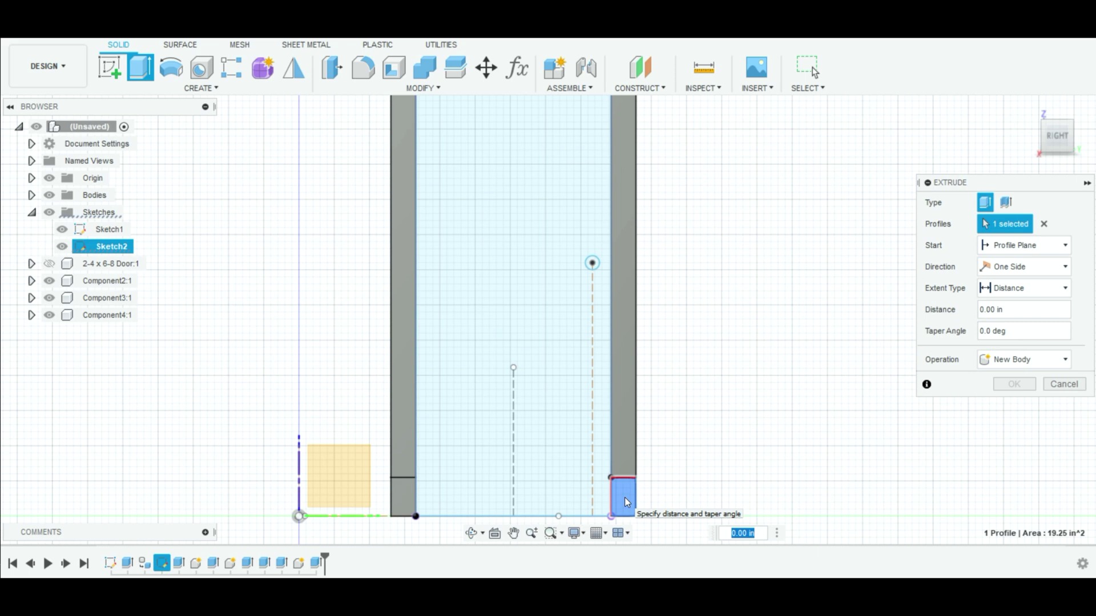
{"action": "left_click", "coordinate": [1013, 246]}
{"action": "left_click", "coordinate": [1035, 278]}
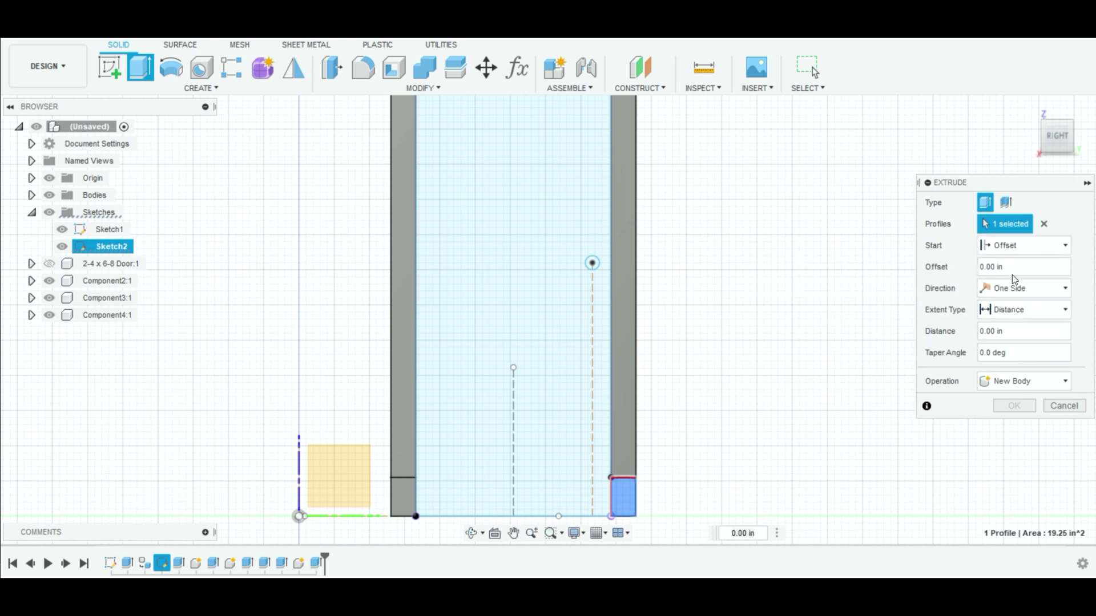
{"action": "left_click", "coordinate": [1011, 267]}
{"action": "type", "text": ".75"}
{"action": "left_click", "coordinate": [1028, 335]}
{"action": "key", "text": "Return"}
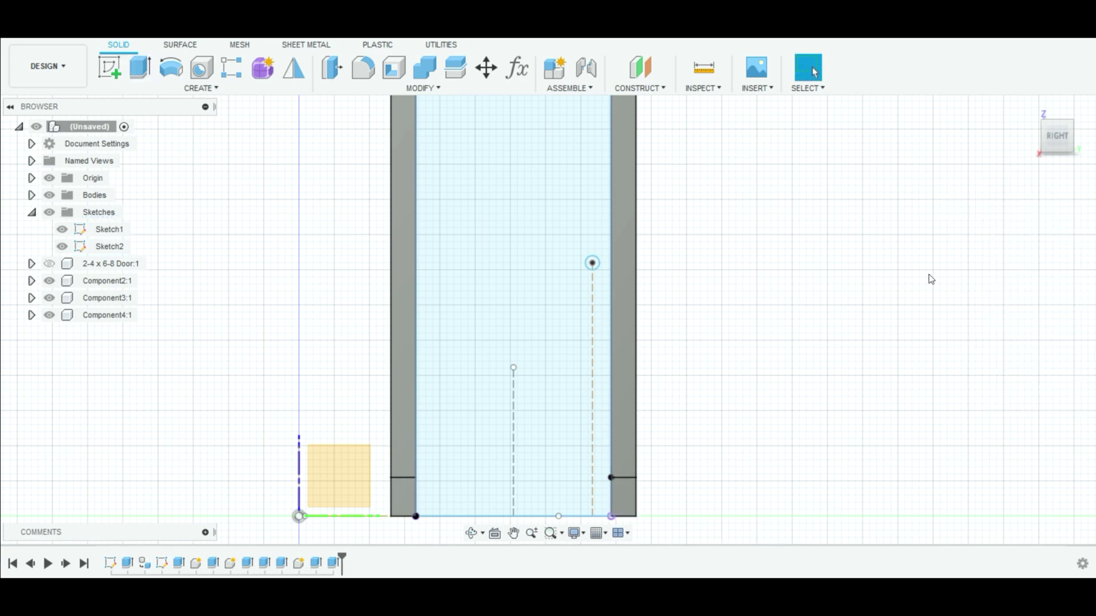
Edit the extrusion of the thin trim strip beneath the header and set its distance to 1.5 in
{"action": "scroll", "coordinate": [929, 274], "scroll_direction": "up", "scroll_amount": 1}
{"action": "scroll", "coordinate": [488, 274], "scroll_direction": "down", "scroll_amount": 1}
{"action": "scroll", "coordinate": [485, 267], "scroll_direction": "down", "scroll_amount": 3}
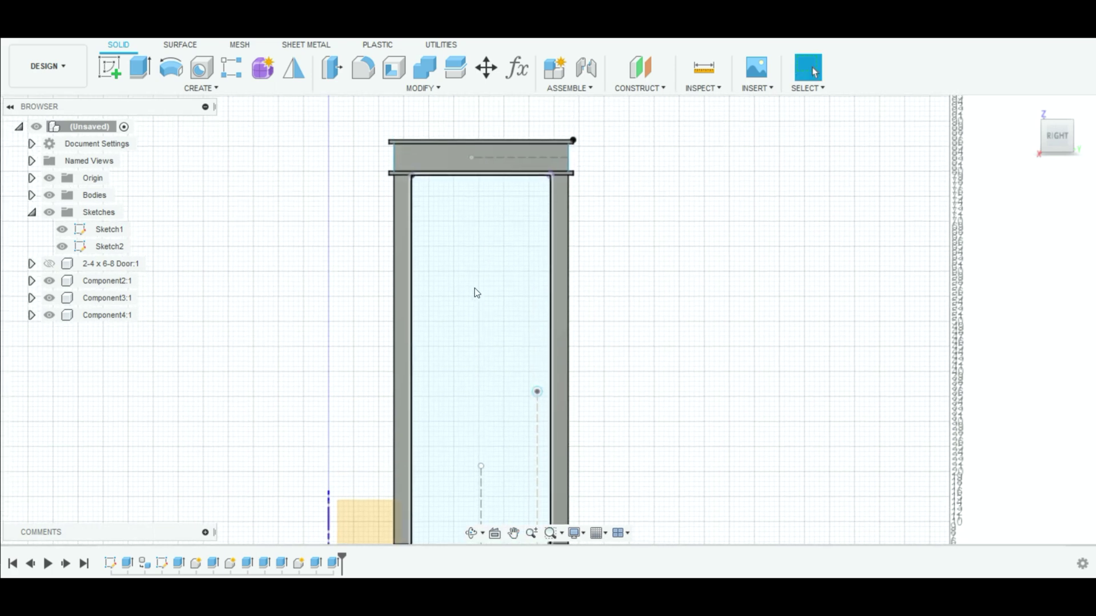
{"action": "middle_click_drag", "start_coordinate": [477, 292], "coordinate": [528, 290], "text": "shift"}
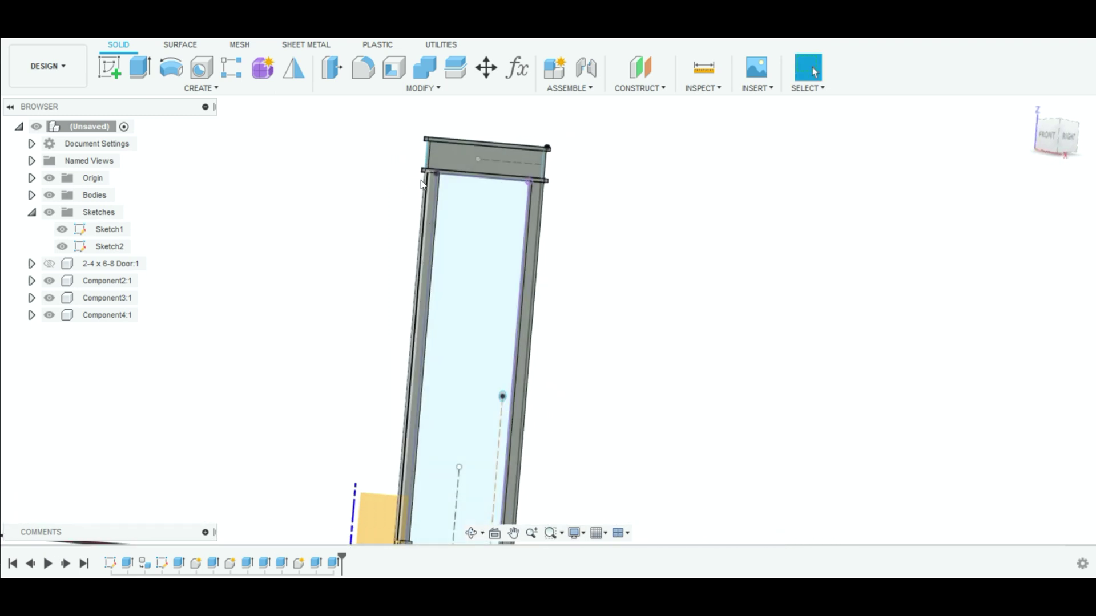
{"action": "middle_click_drag", "start_coordinate": [423, 159], "coordinate": [450, 173], "text": "shift"}
{"action": "scroll", "coordinate": [502, 171], "scroll_direction": "up", "scroll_amount": 5}
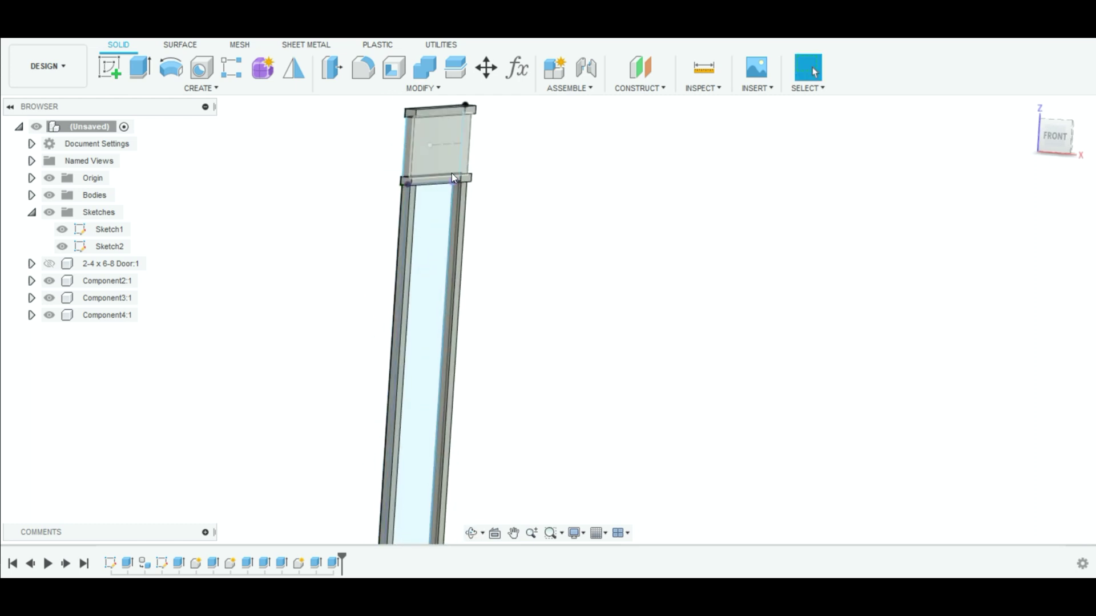
{"action": "left_click", "coordinate": [440, 178]}
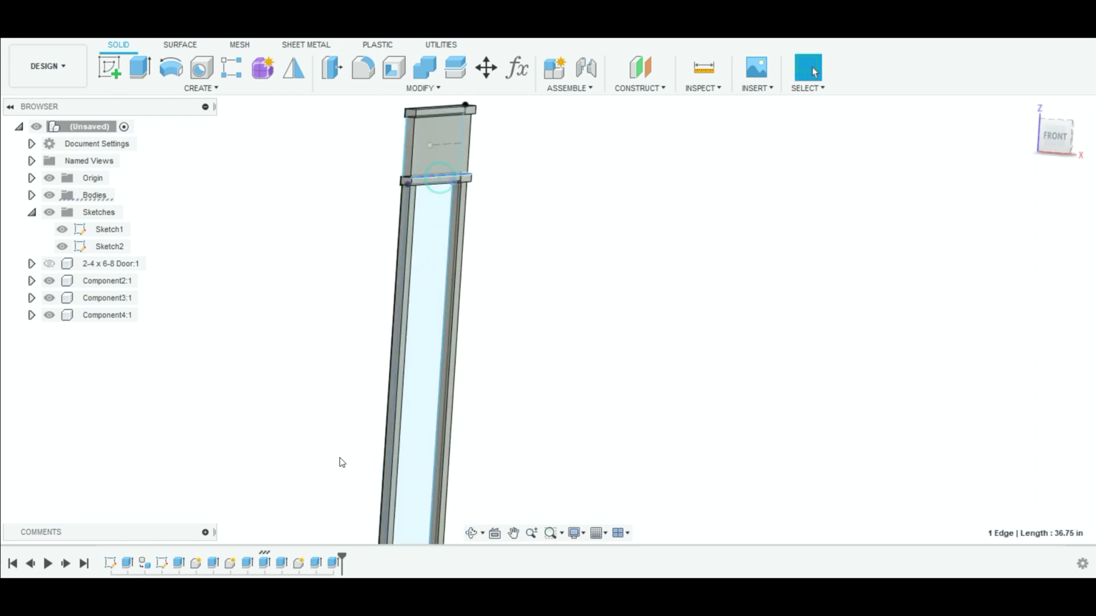
{"action": "left_click", "coordinate": [280, 563]}
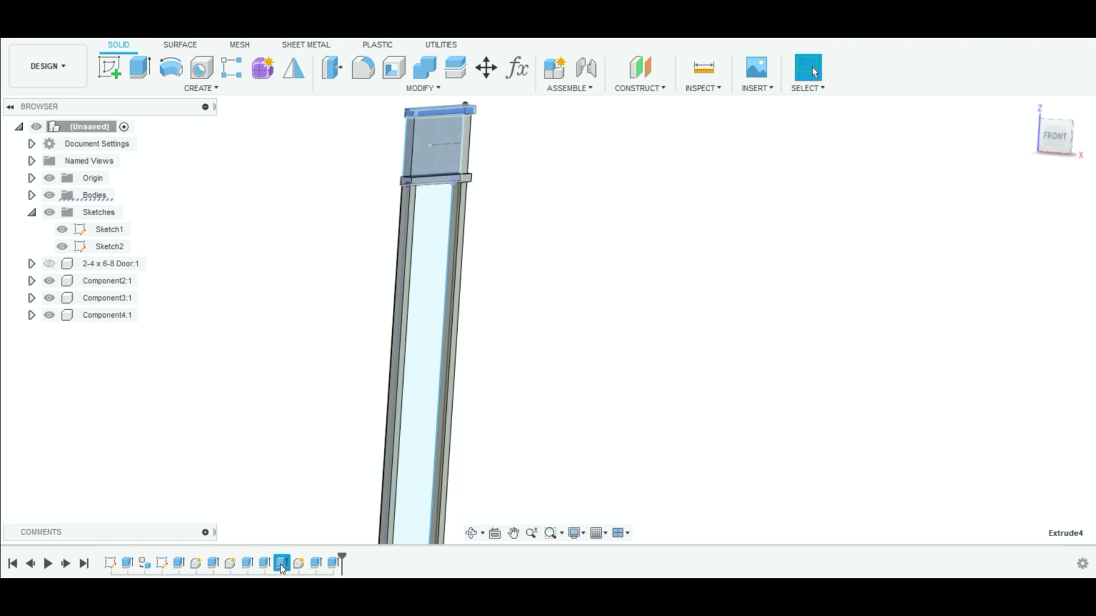
{"action": "left_click", "coordinate": [263, 567]}
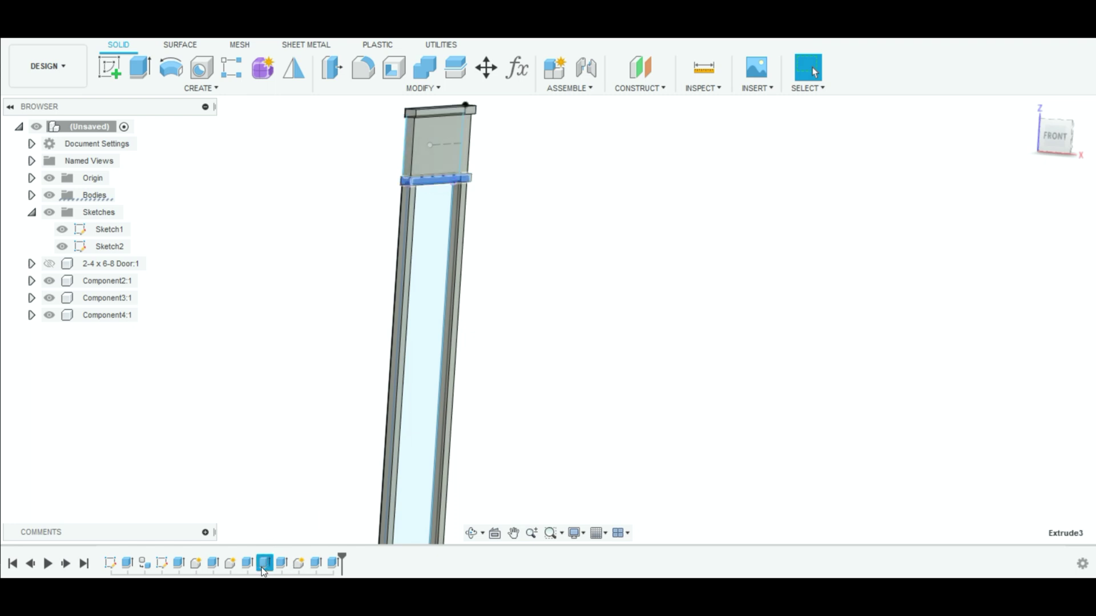
{"action": "right_click", "coordinate": [263, 567]}
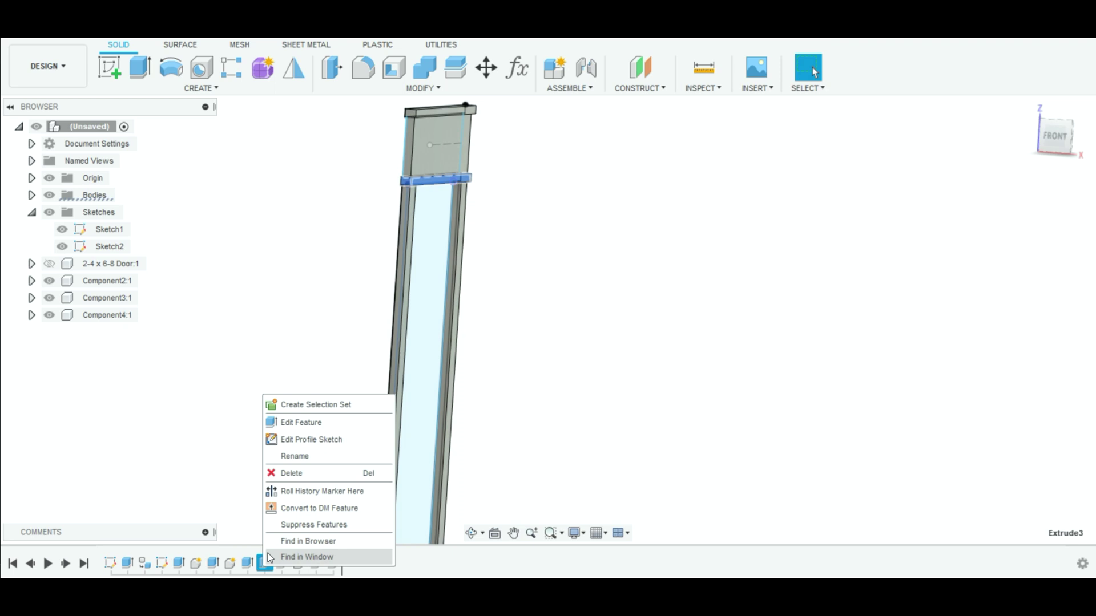
{"action": "left_click", "coordinate": [299, 429]}
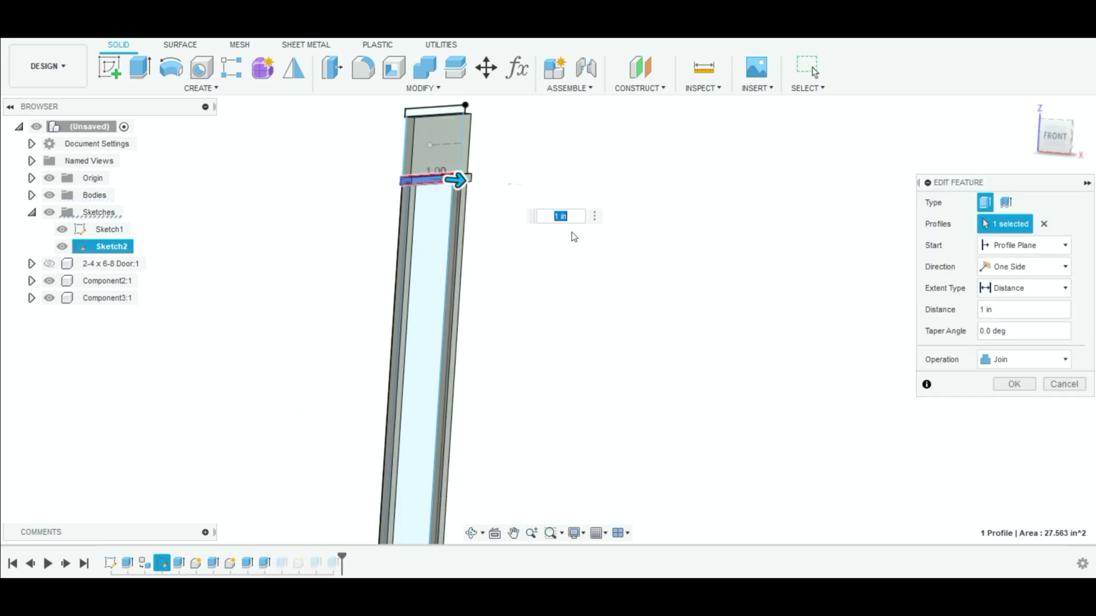
{"action": "double_click", "coordinate": [557, 217]}
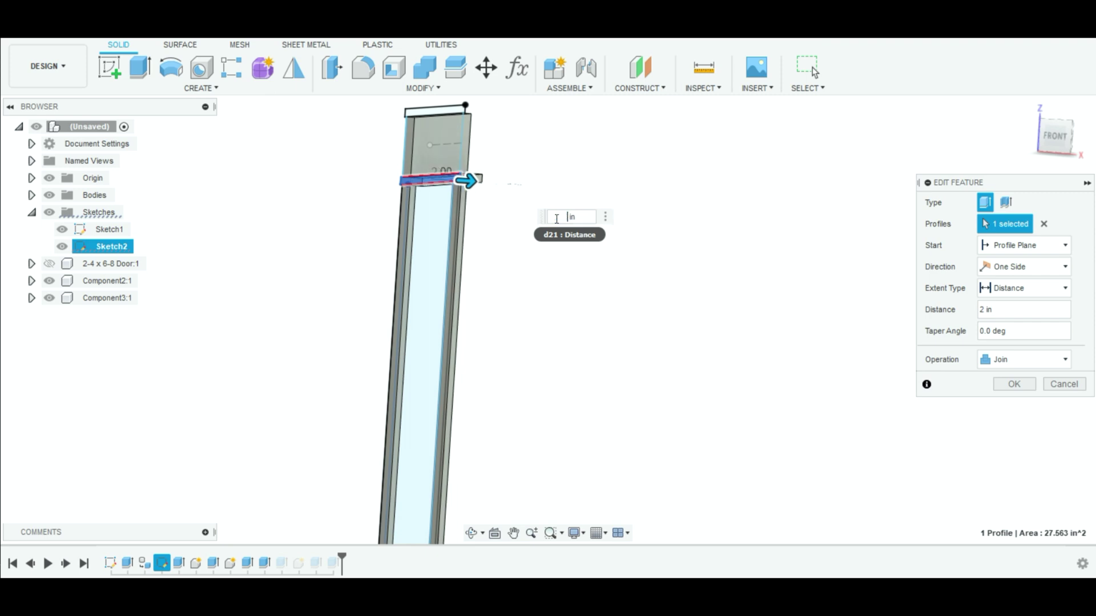
{"action": "type", "text": "1.5"}
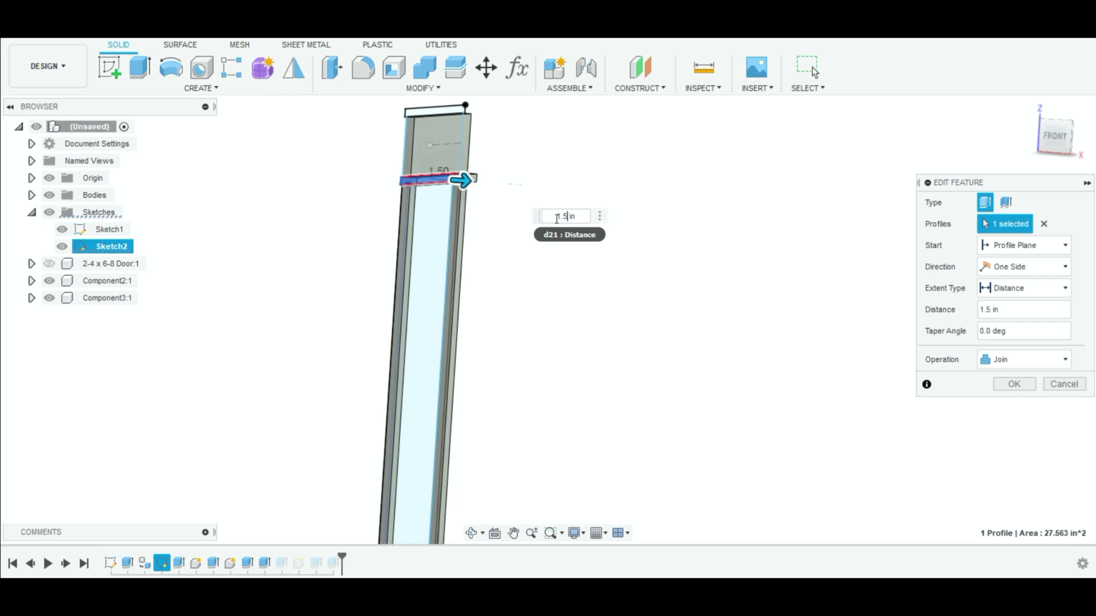
{"action": "left_click", "coordinate": [1009, 384]}
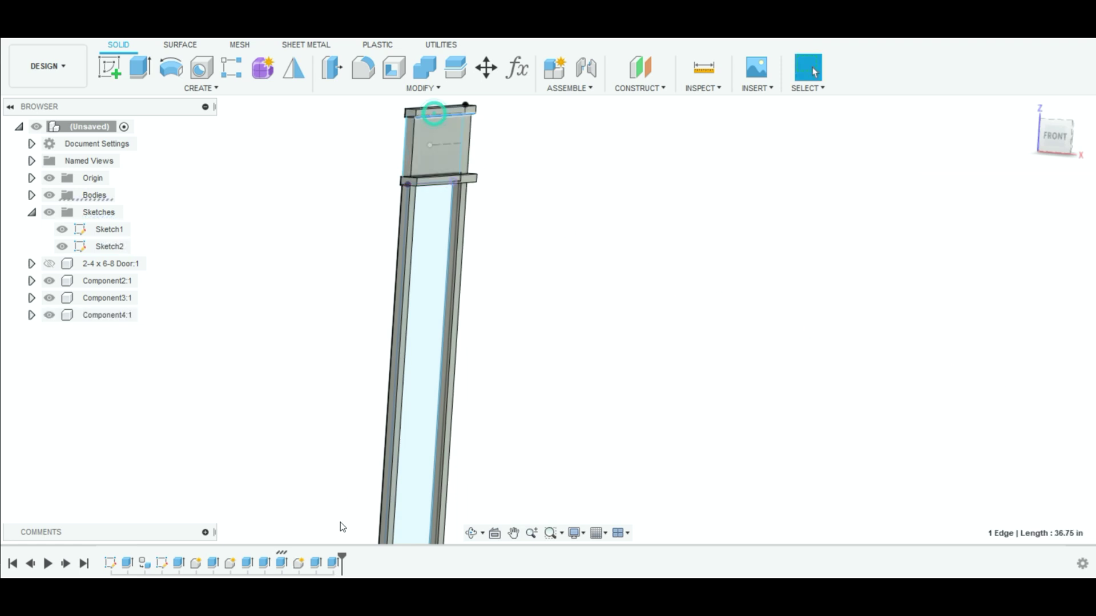
Edit the extrusion of the head trim strip above the header and increase its distance
{"action": "right_click", "coordinate": [282, 563]}
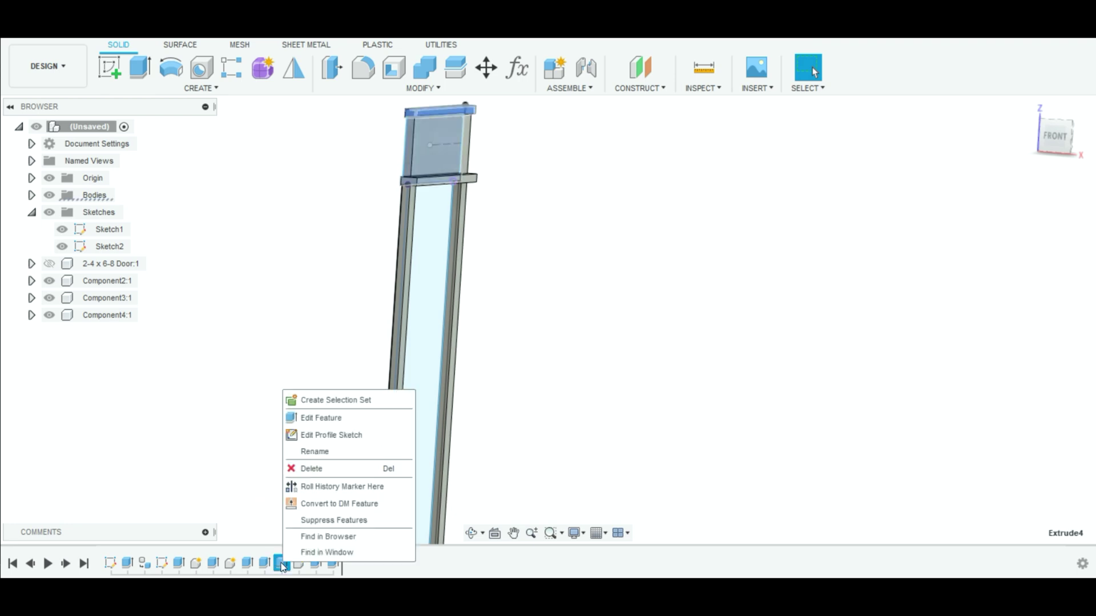
{"action": "left_click", "coordinate": [316, 417]}
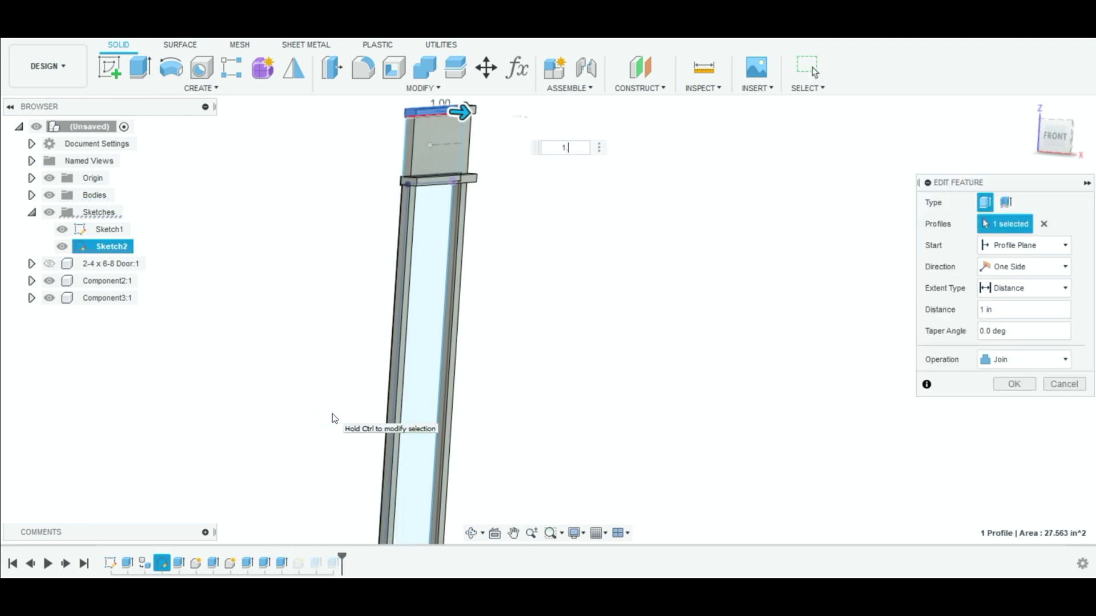
{"action": "key", "text": "Return"}
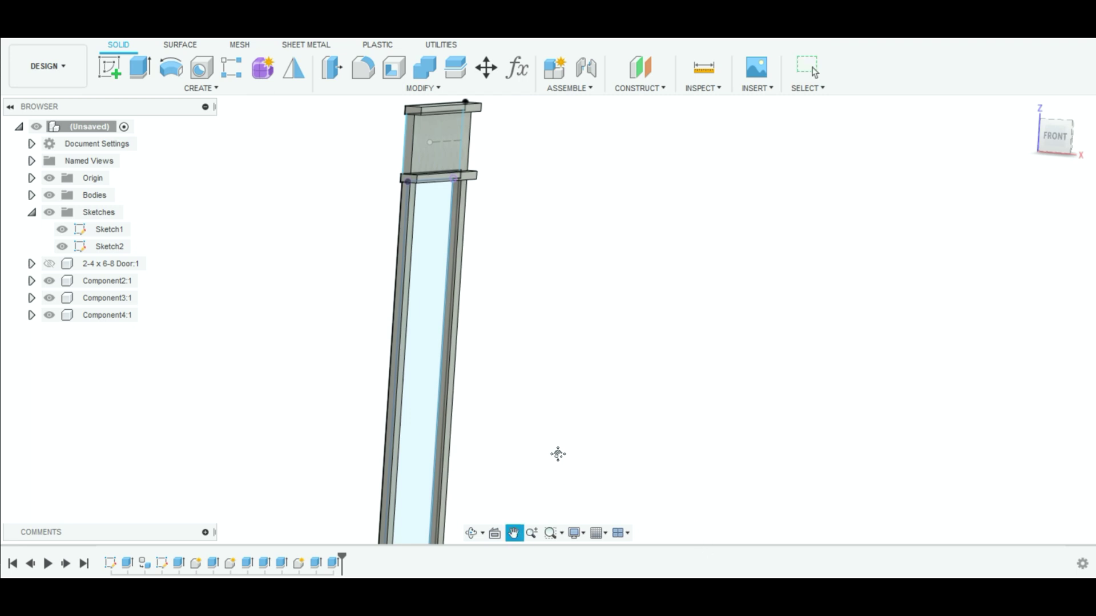
Inspect the base blocks at the foot of the casings, toggling Component3 and Component4 to identify their parts
{"action": "scroll", "coordinate": [558, 453], "scroll_direction": "up", "scroll_amount": 5}
{"action": "middle_click_drag", "start_coordinate": [563, 321], "coordinate": [501, 266]}
{"action": "key", "text": "Escape"}
{"action": "scroll", "coordinate": [502, 268], "scroll_direction": "down", "scroll_amount": 5}
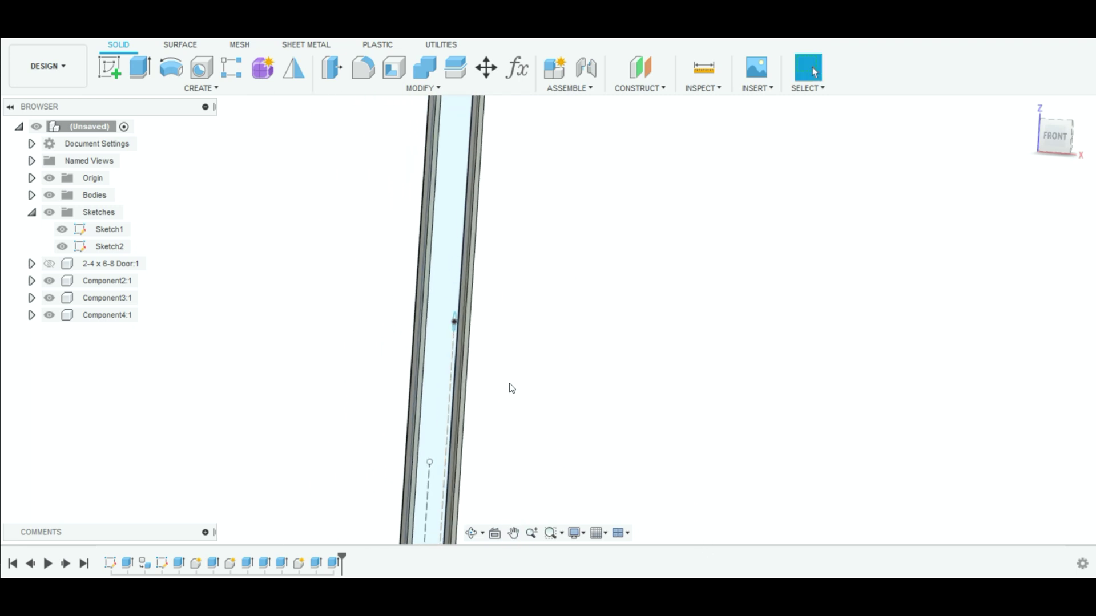
{"action": "scroll", "coordinate": [434, 387], "scroll_direction": "up", "scroll_amount": 1}
{"action": "scroll", "coordinate": [434, 387], "scroll_direction": "up", "scroll_amount": 1}
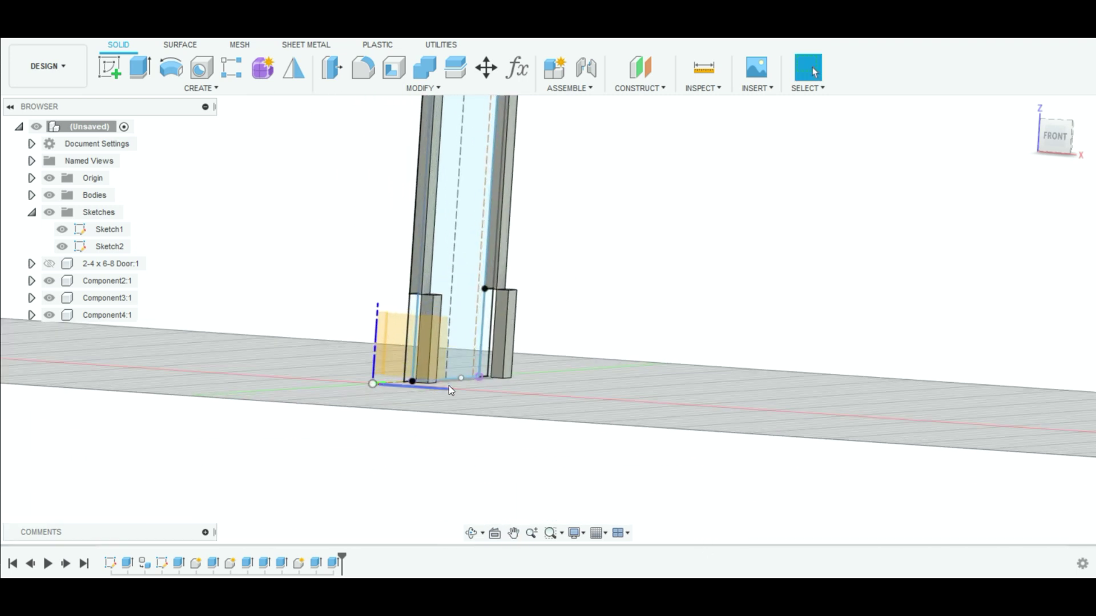
{"action": "middle_click_drag", "start_coordinate": [744, 303], "coordinate": [710, 309], "text": "shift"}
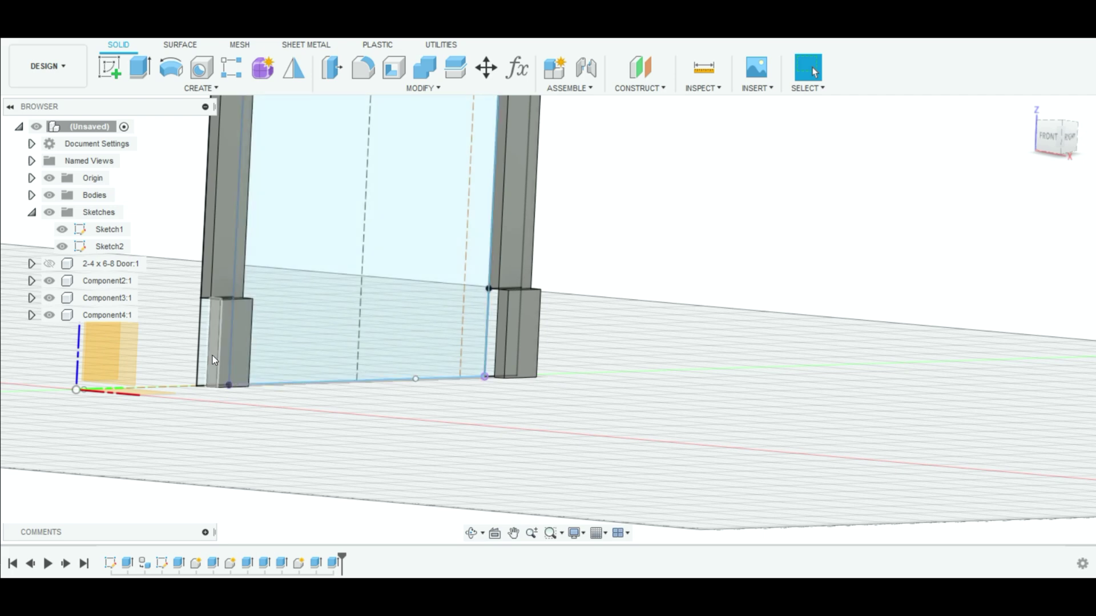
{"action": "left_click", "coordinate": [244, 357]}
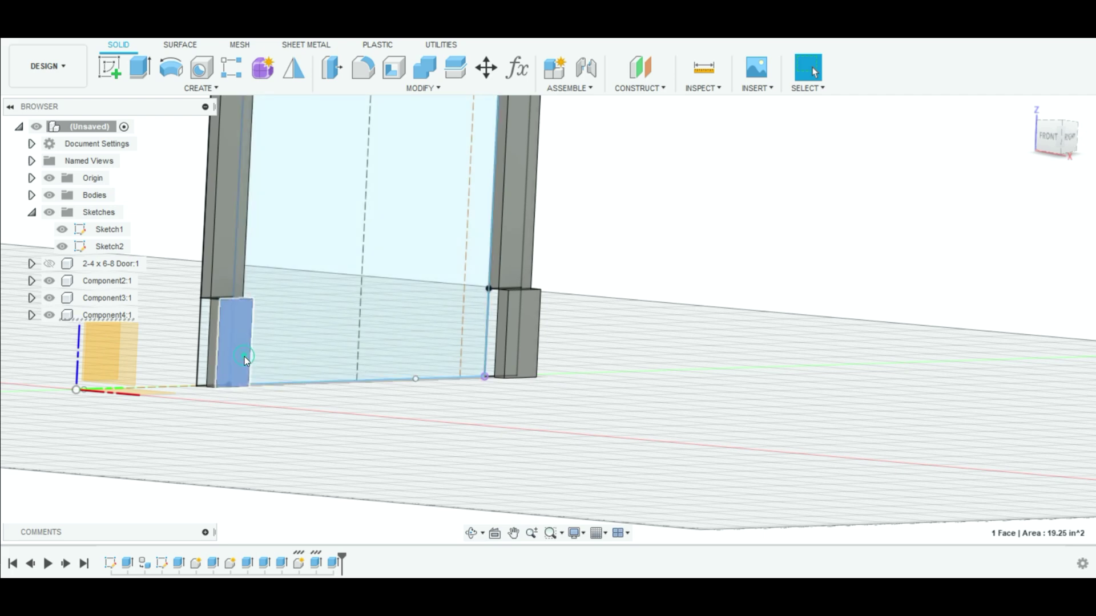
{"action": "left_click", "coordinate": [49, 315]}
{"action": "left_click", "coordinate": [49, 298]}
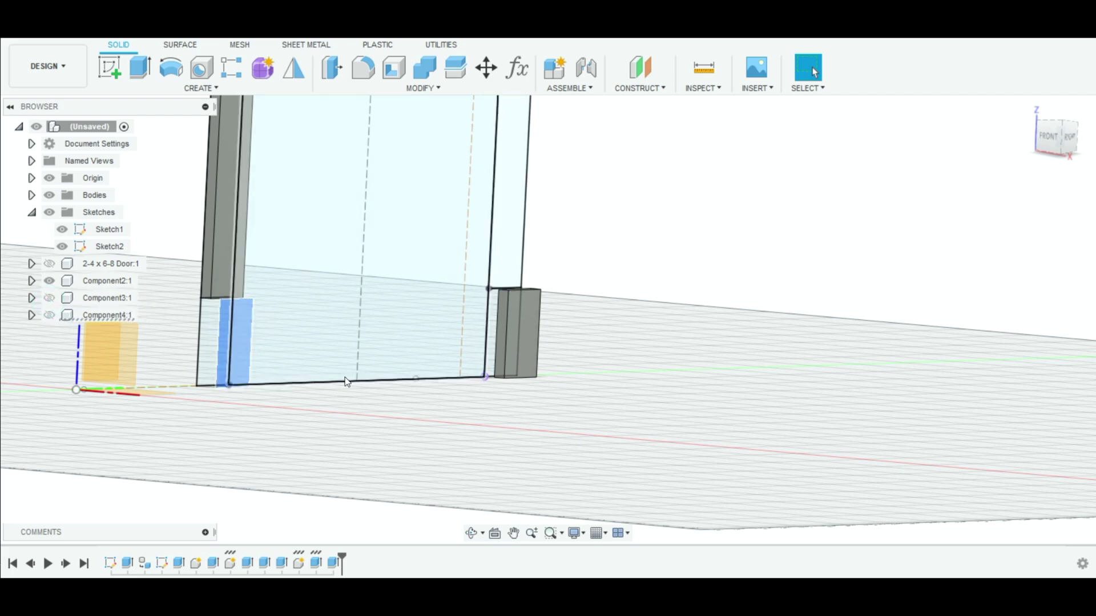
{"action": "left_click", "coordinate": [49, 315]}
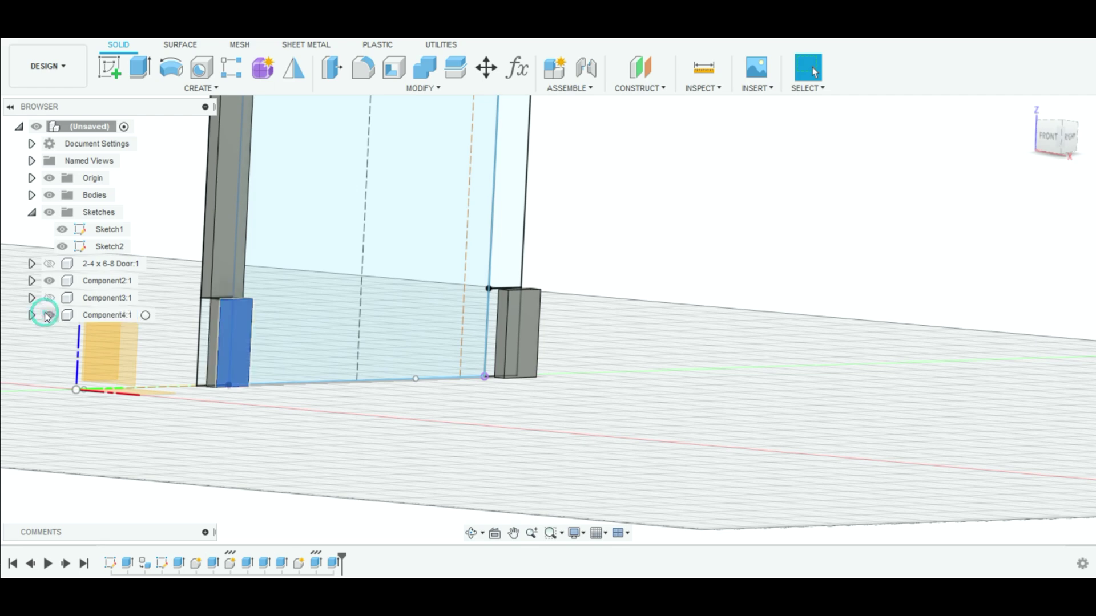
{"action": "left_click", "coordinate": [49, 297]}
Create separate components from the loose bodies Body3 and Body2
{"action": "right_click", "coordinate": [92, 196]}
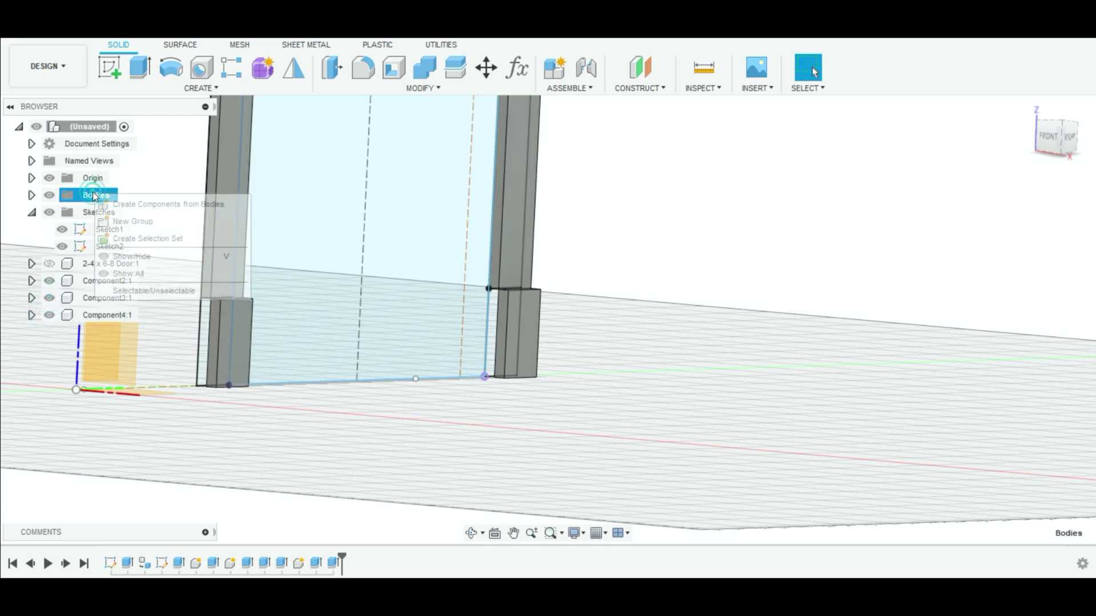
{"action": "left_click", "coordinate": [32, 195]}
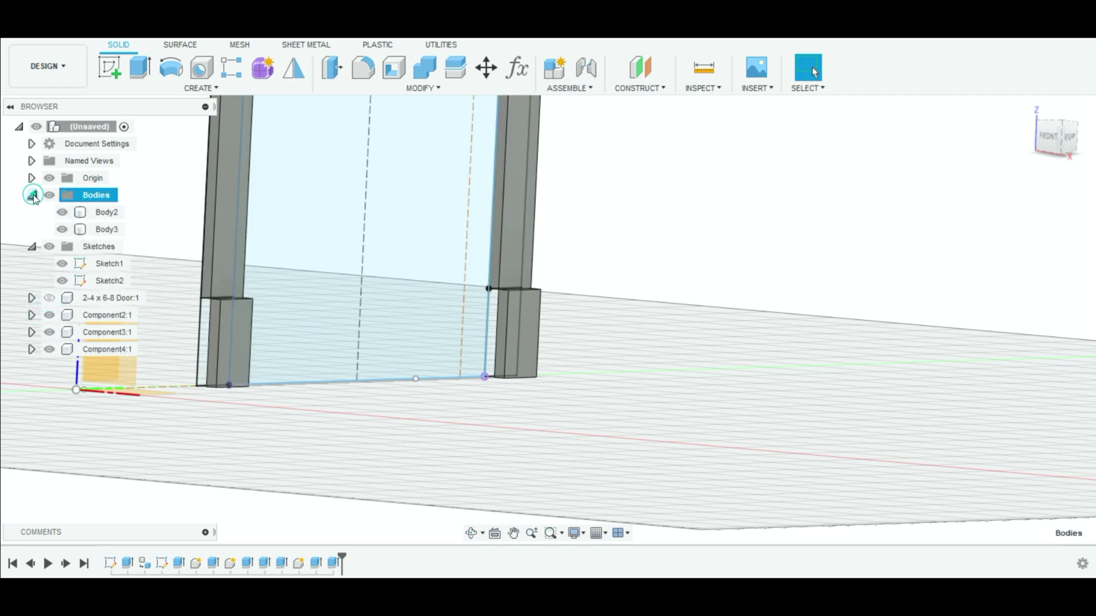
{"action": "left_click", "coordinate": [103, 228]}
{"action": "right_click", "coordinate": [104, 228]}
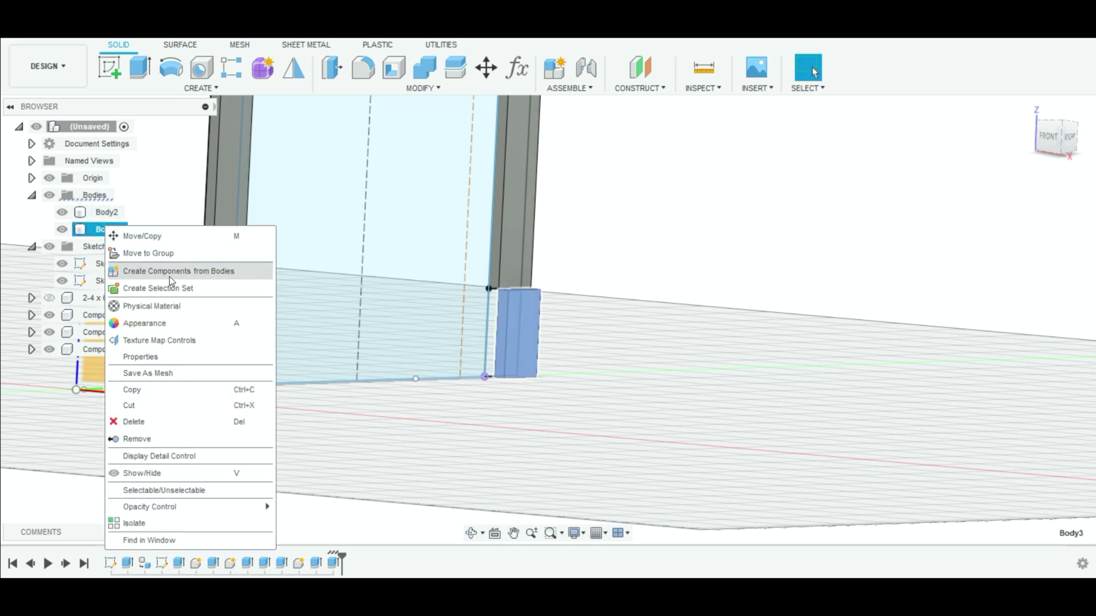
{"action": "left_click", "coordinate": [170, 272]}
{"action": "right_click", "coordinate": [104, 213]}
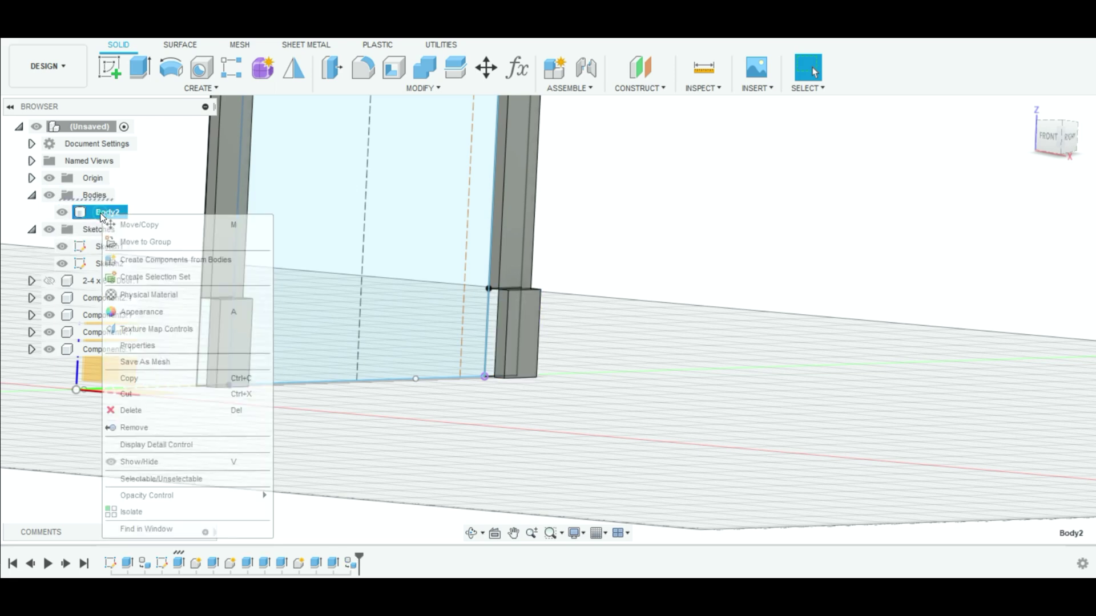
{"action": "left_click", "coordinate": [170, 260]}
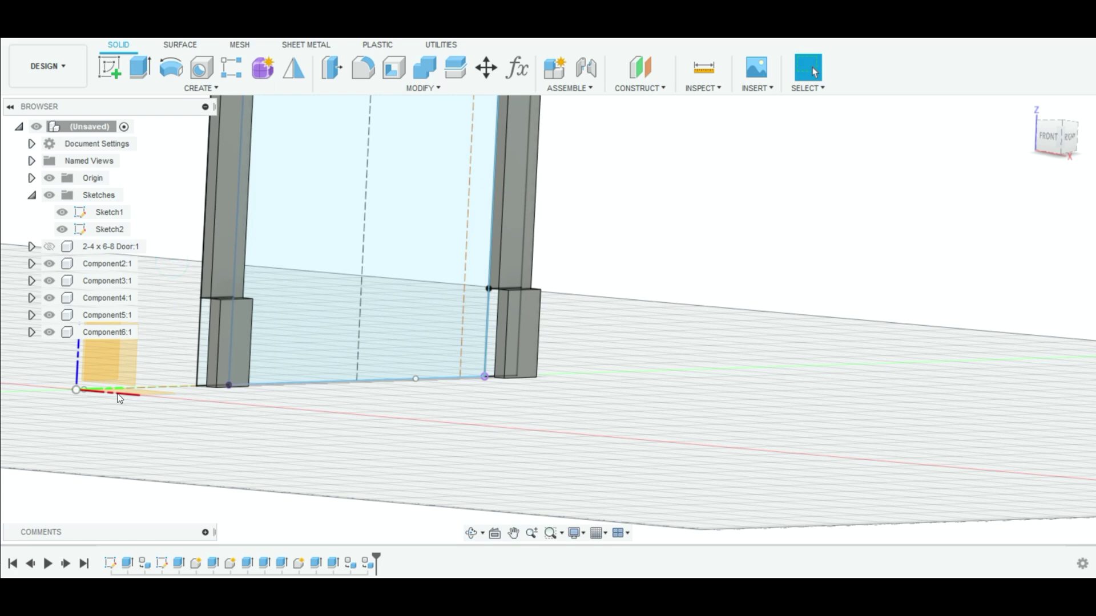
Remove the existing base block components Component4 and Component5 and hide the remaining casing and header components
{"action": "left_click", "coordinate": [32, 195]}
{"action": "left_click", "coordinate": [91, 297]}
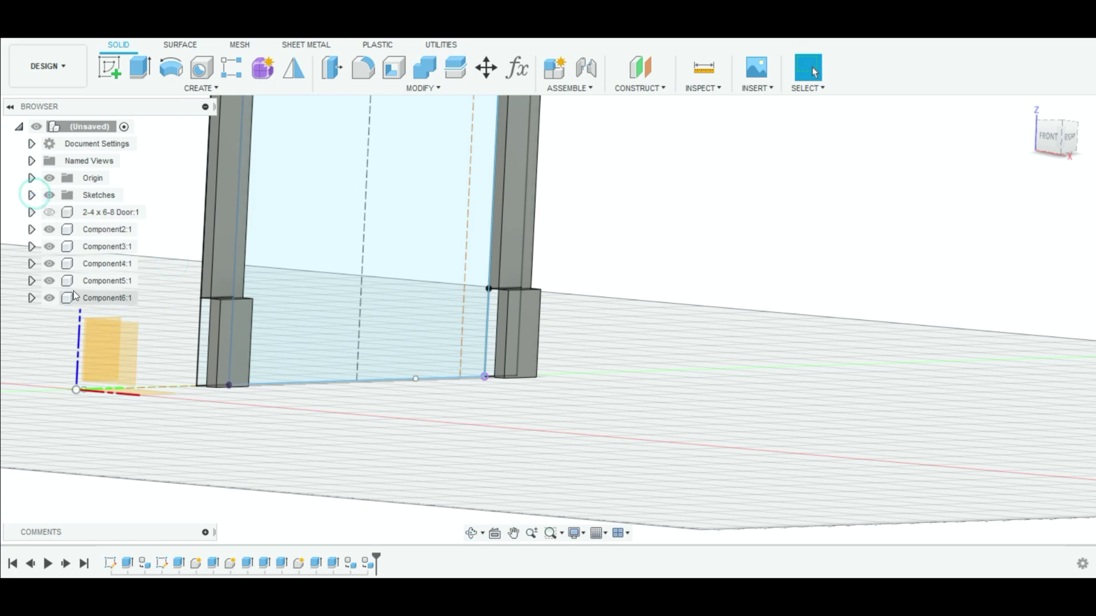
{"action": "left_click", "coordinate": [48, 282]}
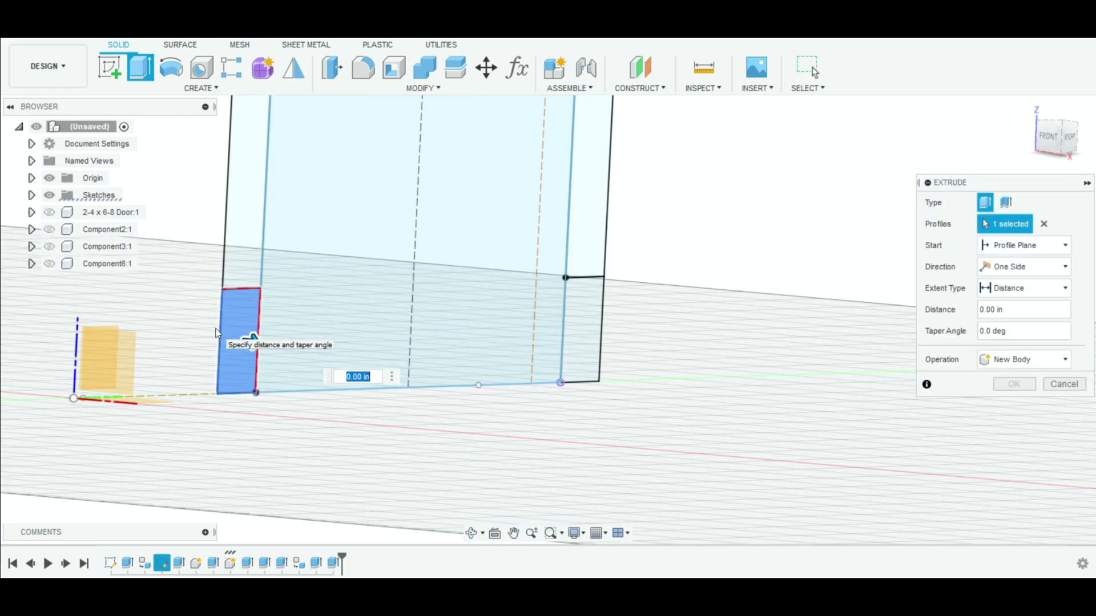
Extrude the left base block profile 1.5 in as a new body and convert that body into a component
{"action": "type", "text": "1.5"}
{"action": "key", "text": "Return"}
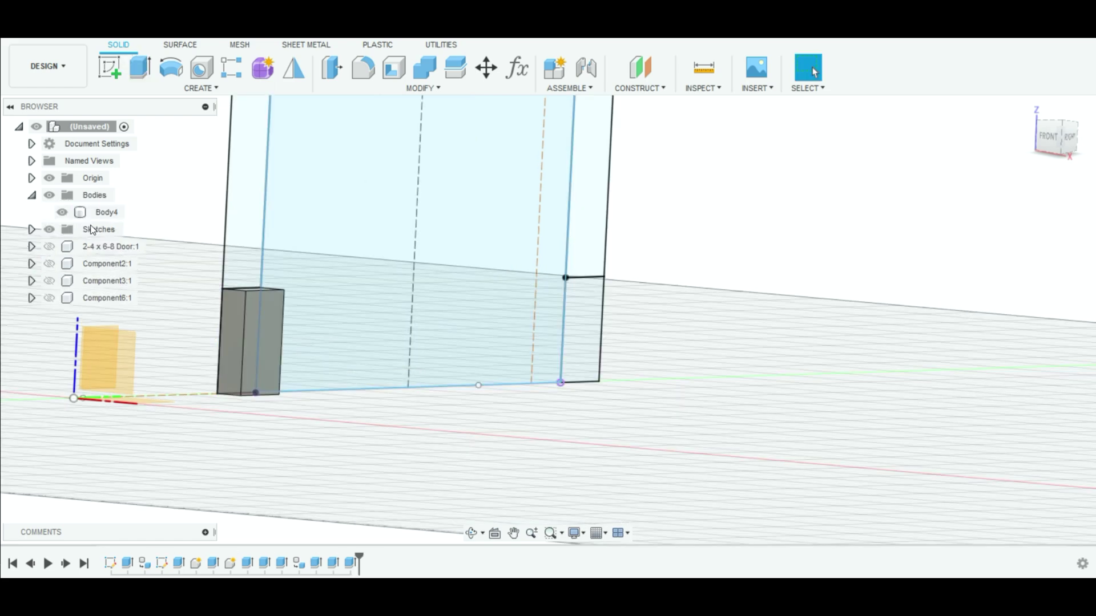
{"action": "left_click", "coordinate": [106, 211]}
{"action": "key", "text": "Escape"}
{"action": "right_click", "coordinate": [106, 212]}
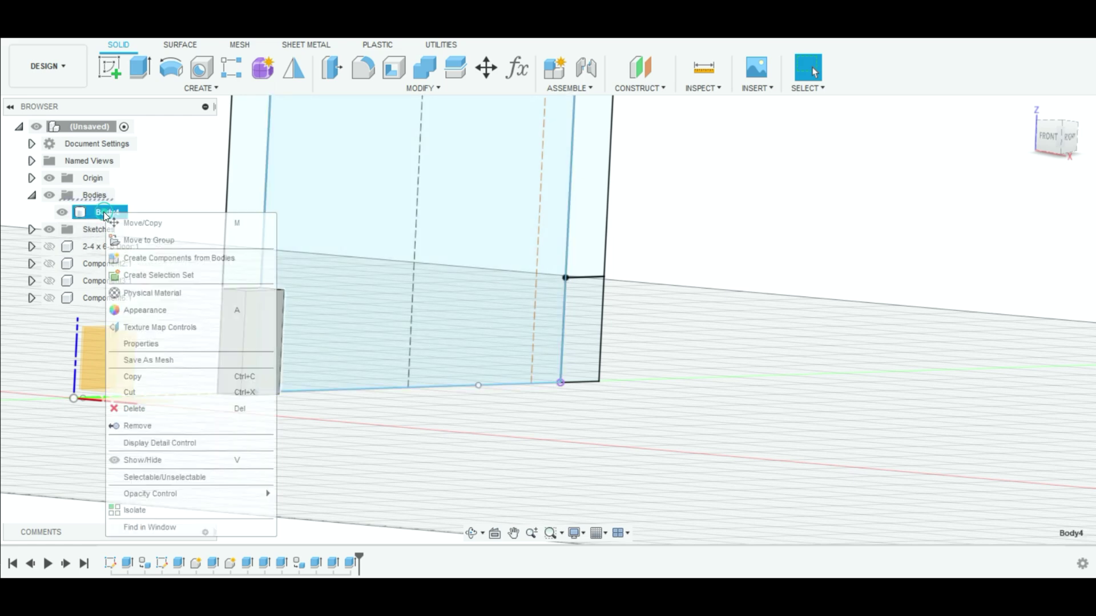
{"action": "left_click", "coordinate": [171, 258]}
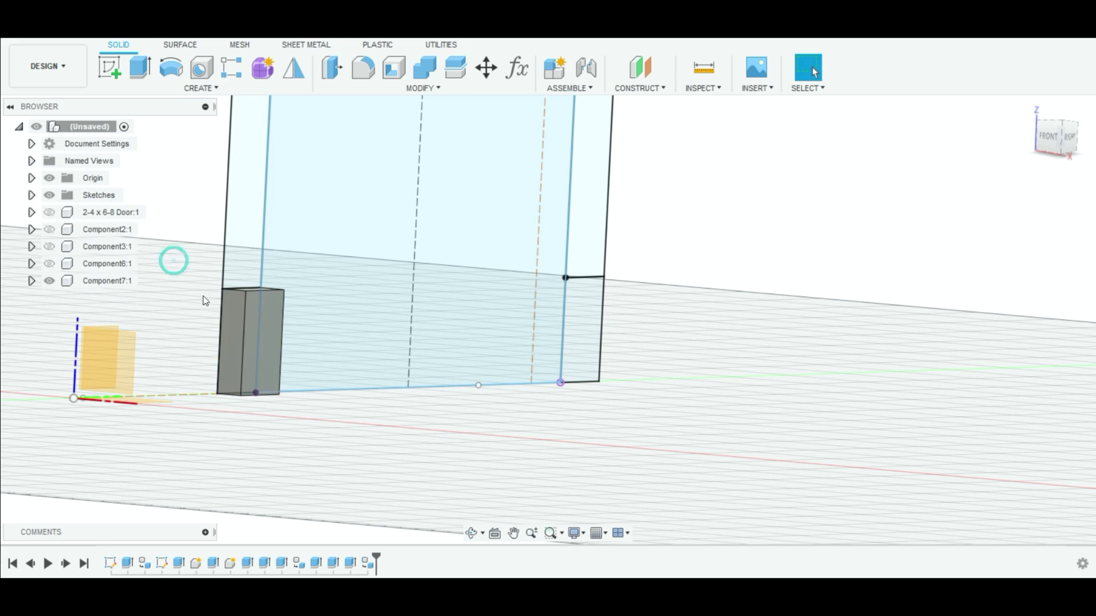
Extrude the right base block profile 1.5 in as a new component
{"action": "key", "text": "e"}
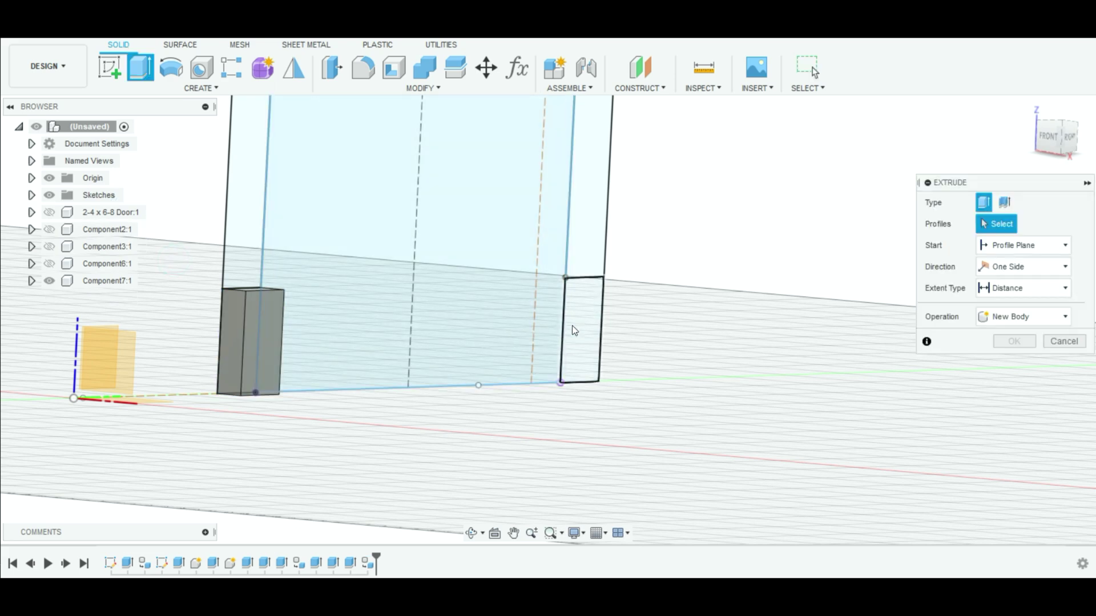
{"action": "left_click", "coordinate": [575, 327]}
{"action": "left_click", "coordinate": [1067, 356]}
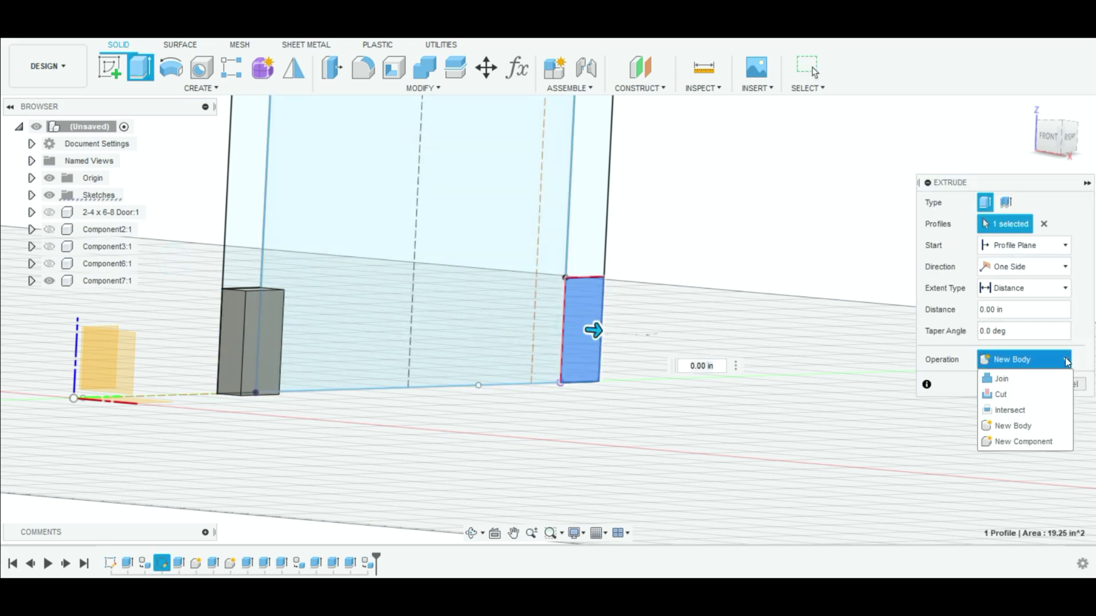
{"action": "left_click", "coordinate": [1051, 442]}
{"action": "left_click", "coordinate": [713, 367]}
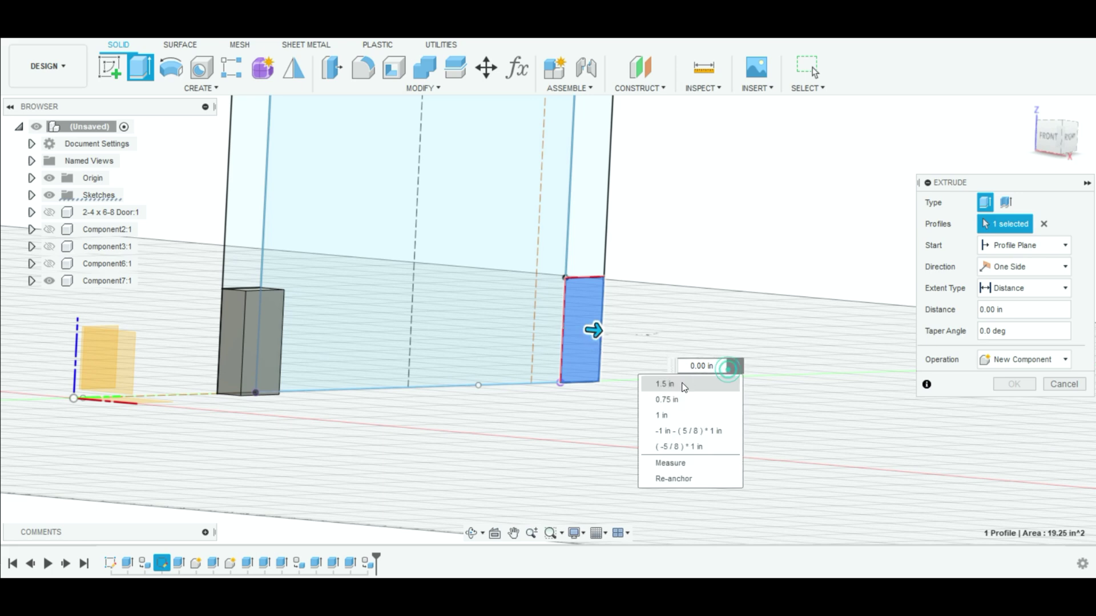
{"action": "left_click", "coordinate": [716, 379]}
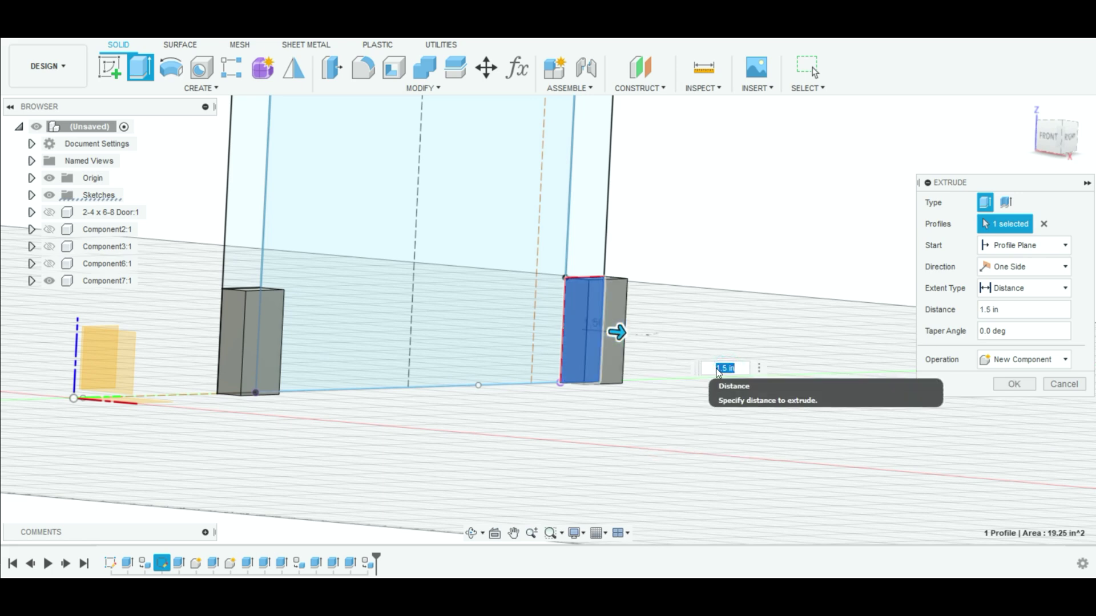
{"action": "key", "text": "Return"}
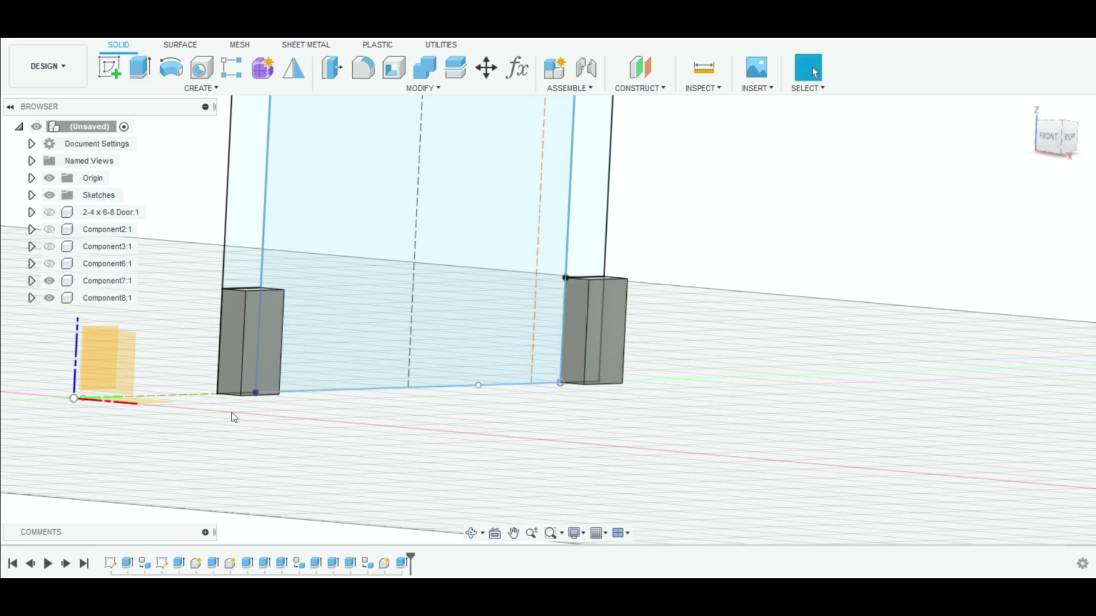
Show the hidden components Component6, Component3 and Component2 again alongside the base blocks
{"action": "left_click", "coordinate": [49, 264]}
{"action": "left_click", "coordinate": [49, 247]}
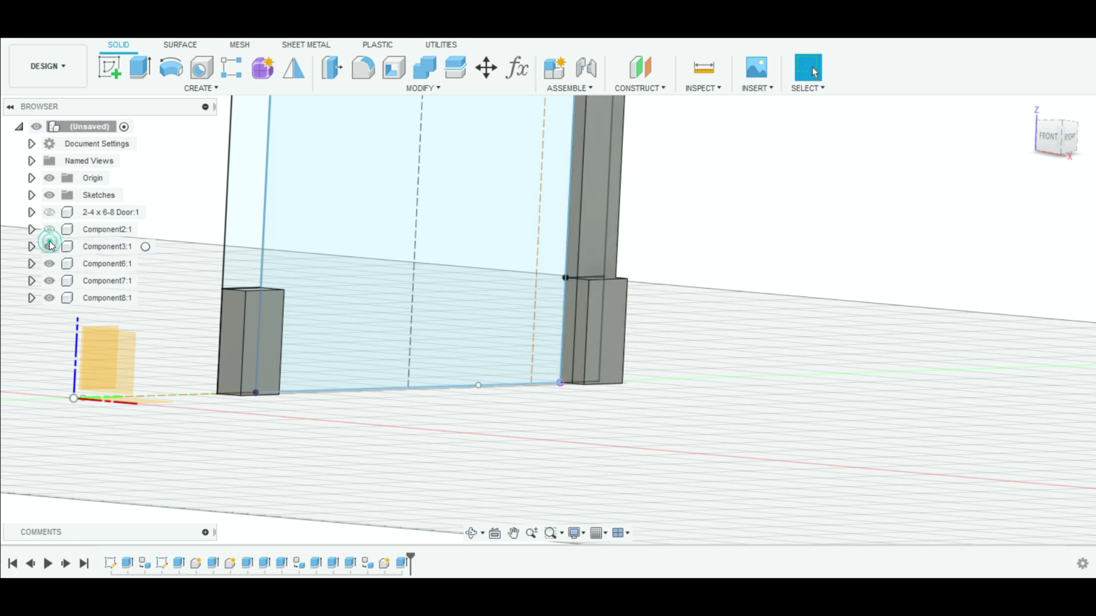
{"action": "left_click", "coordinate": [49, 230]}
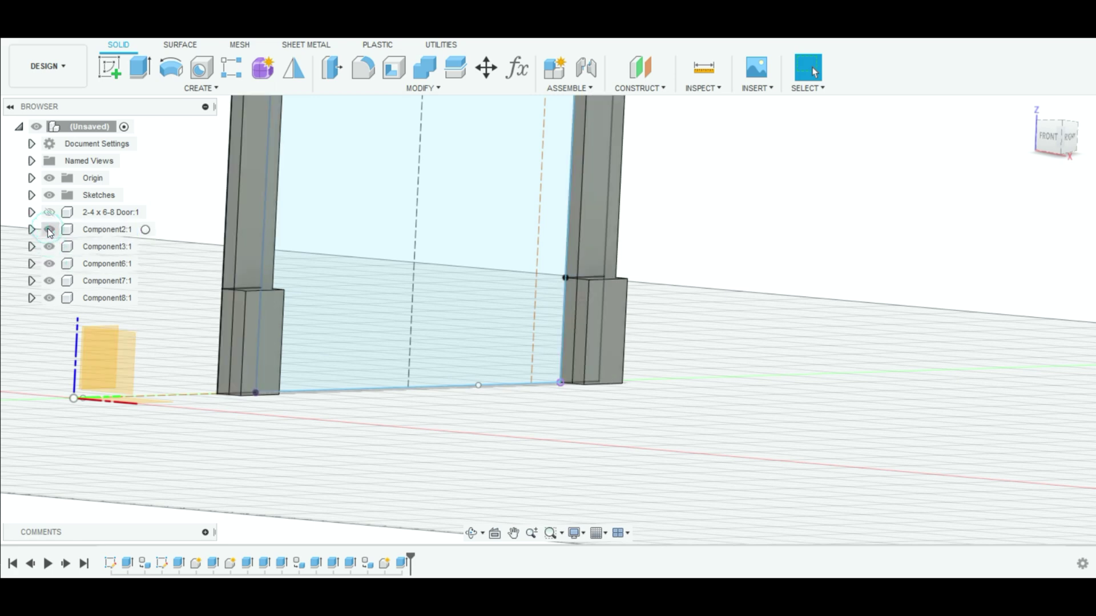
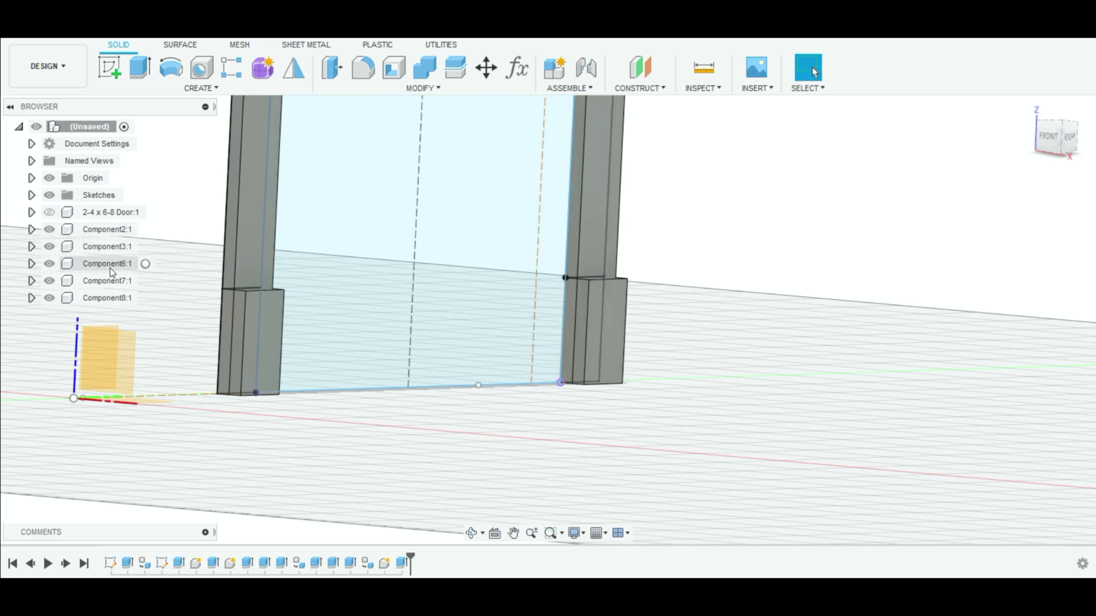
Hide the two base block components, and hide both casings and Component6 as well
{"action": "left_click", "coordinate": [49, 298]}
{"action": "left_click", "coordinate": [49, 281]}
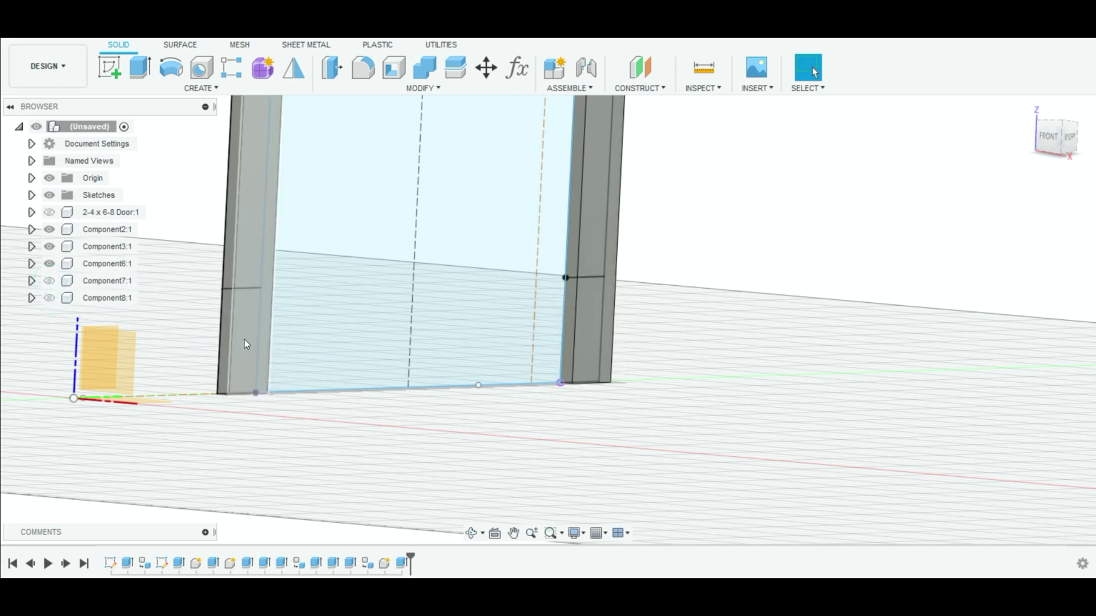
{"action": "left_click", "coordinate": [239, 321]}
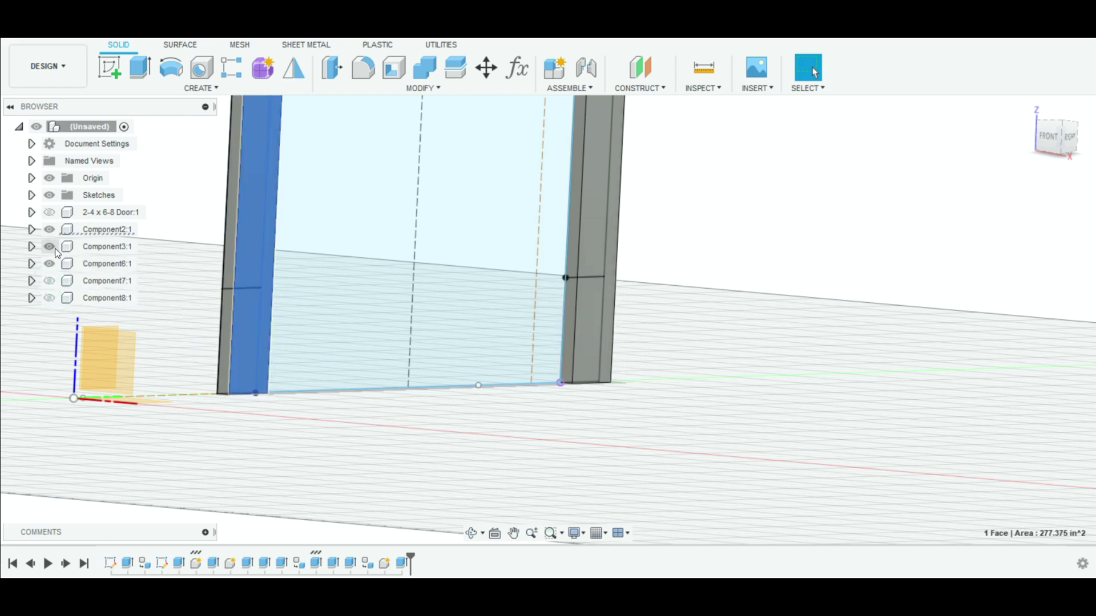
{"action": "left_click", "coordinate": [49, 229]}
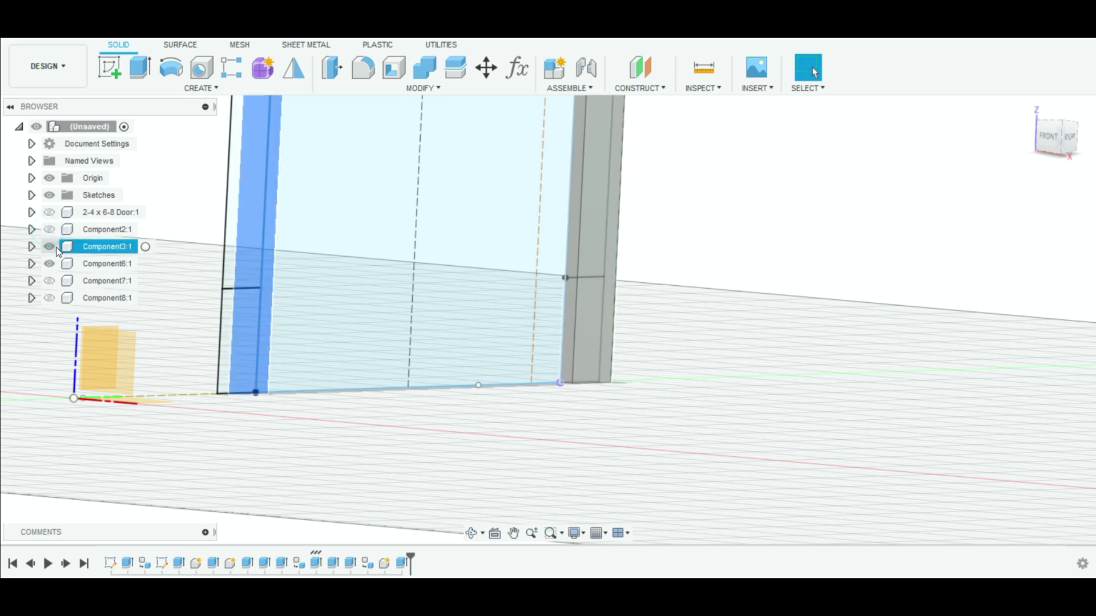
{"action": "left_click", "coordinate": [49, 246]}
{"action": "left_click", "coordinate": [49, 264]}
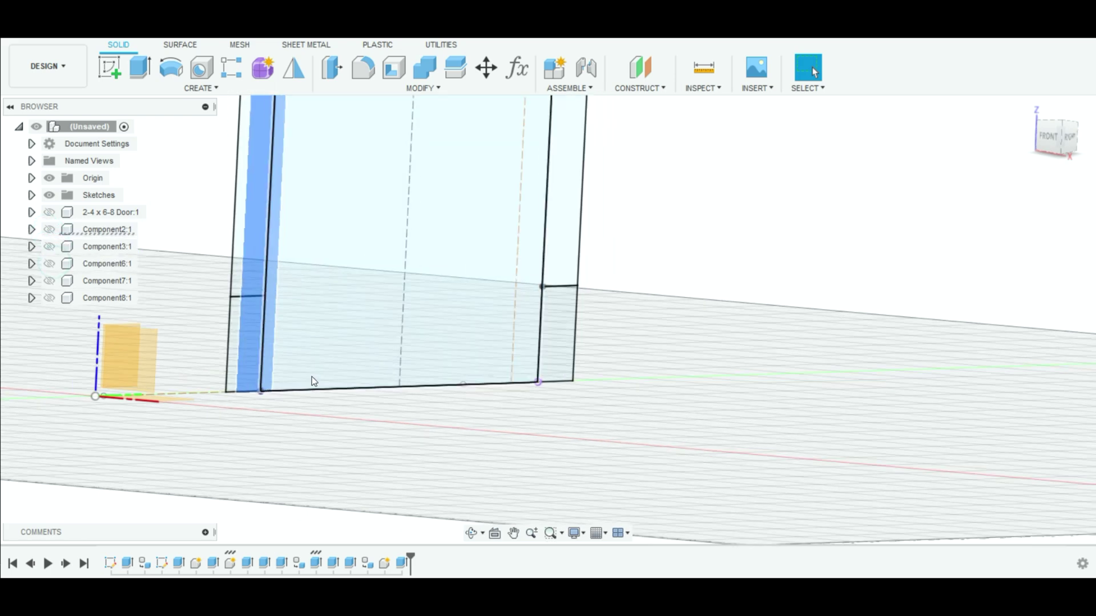
Show the 2-4 x 6-8 door and all the trim components, and hide the origin
{"action": "scroll", "coordinate": [312, 381], "scroll_direction": "down", "scroll_amount": 5}
{"action": "left_click", "coordinate": [49, 212]}
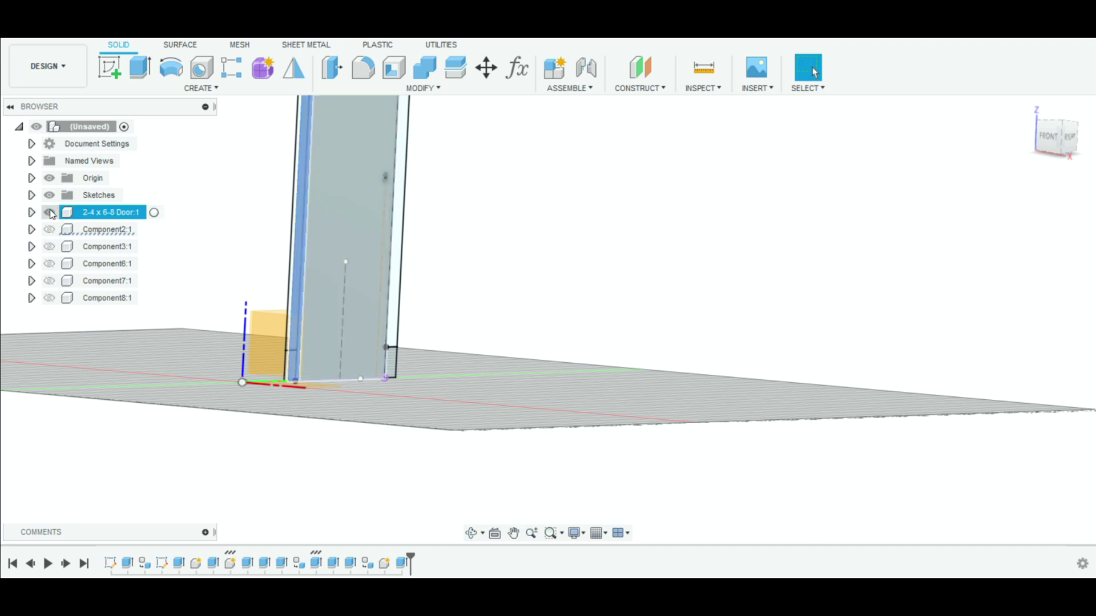
{"action": "left_click", "coordinate": [49, 243]}
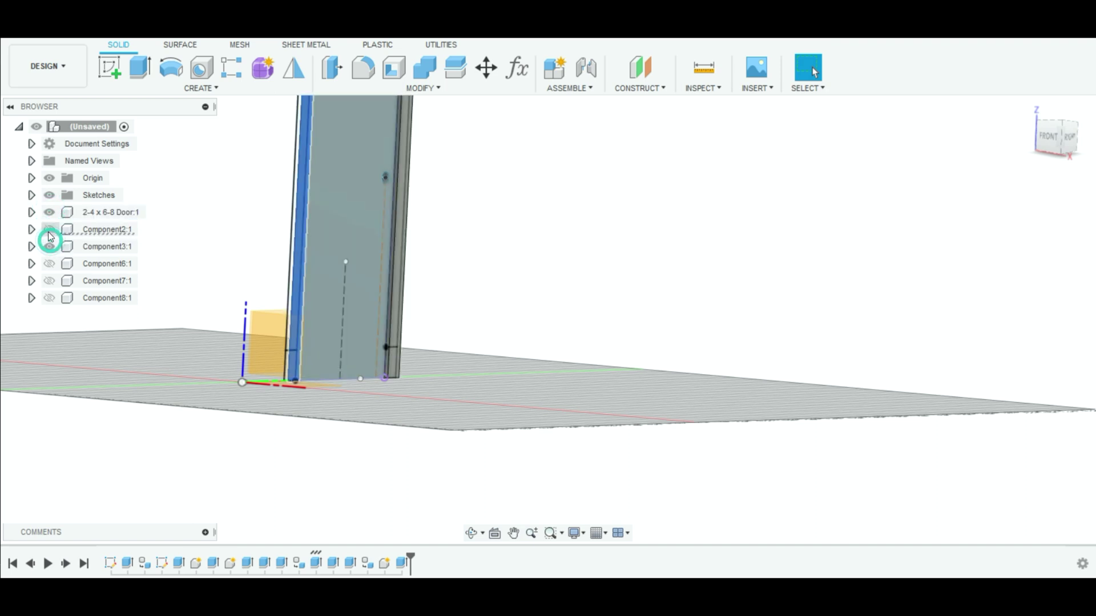
{"action": "left_click", "coordinate": [49, 263]}
{"action": "left_click", "coordinate": [49, 280]}
{"action": "left_click", "coordinate": [49, 298]}
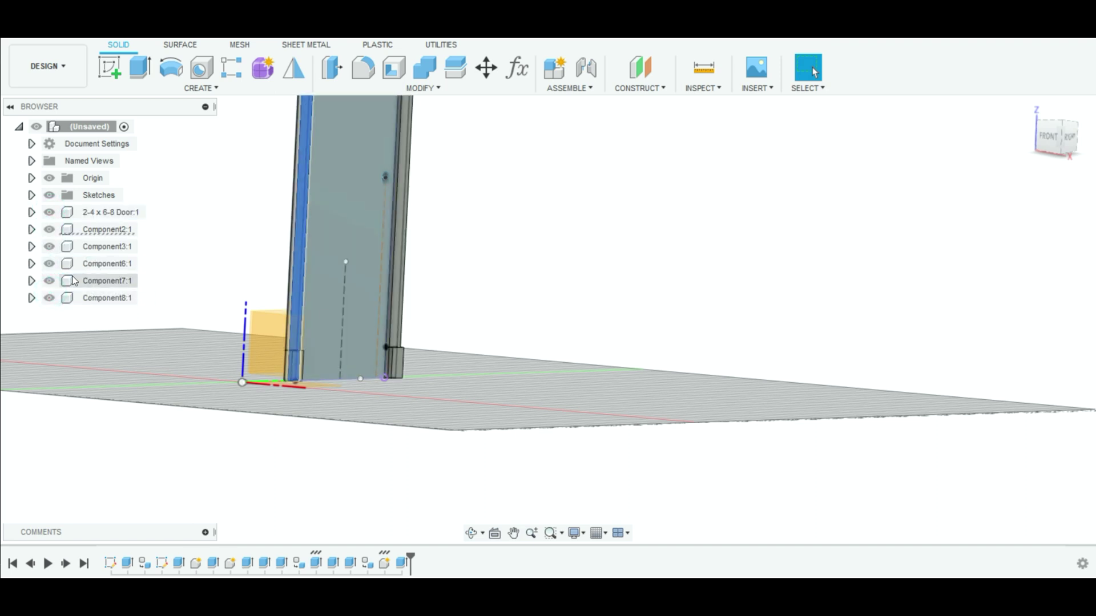
{"action": "left_click", "coordinate": [49, 178]}
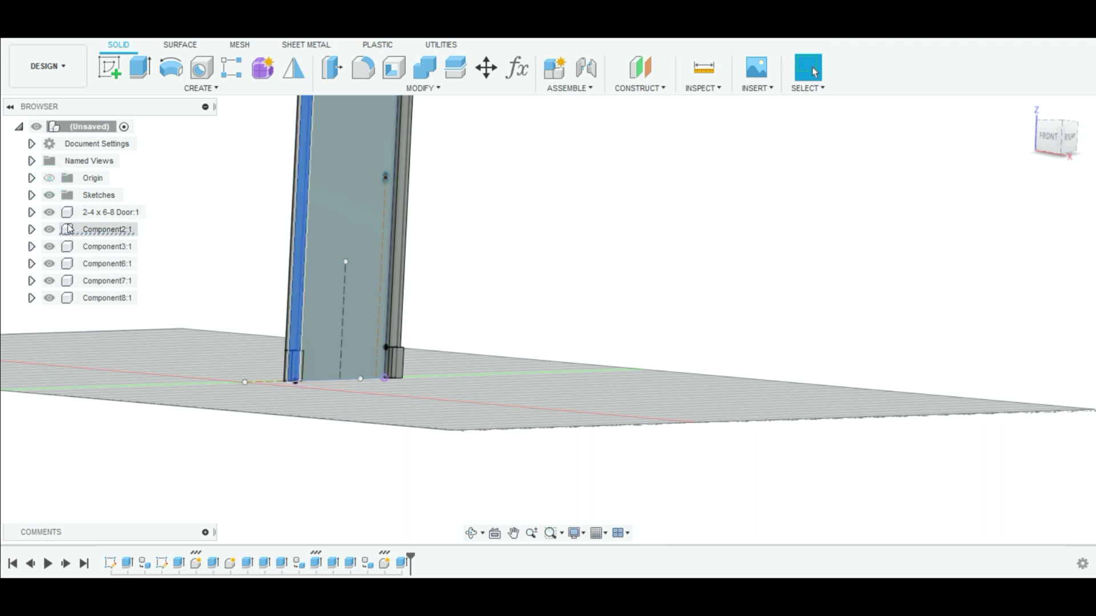
Hide all sketches and return to the home view of the finished door and trim
{"action": "left_click", "coordinate": [49, 195]}
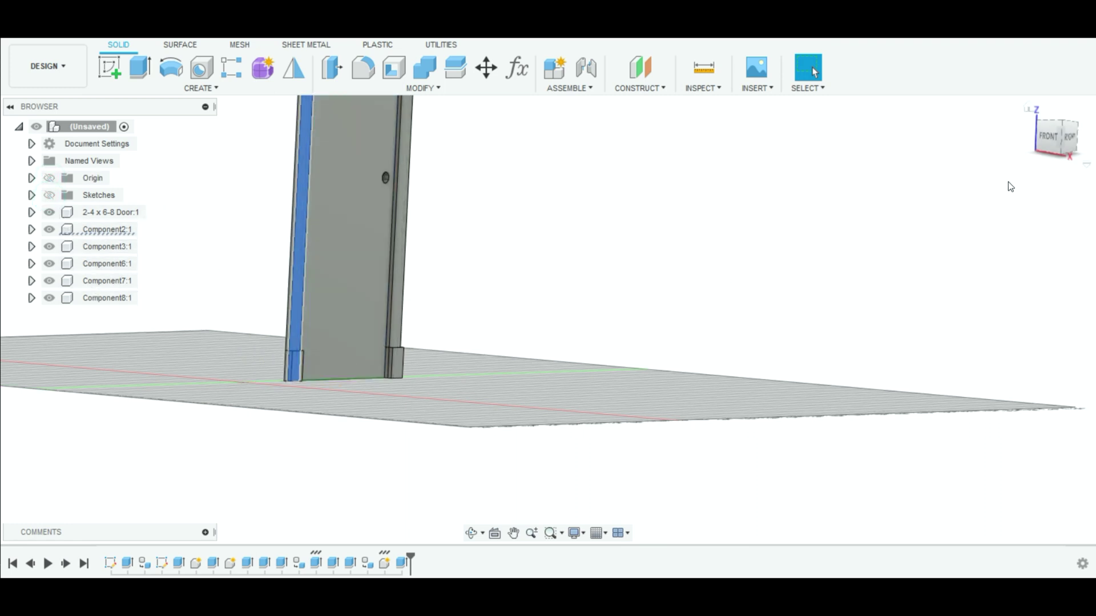
{"action": "left_click", "coordinate": [1028, 110]}
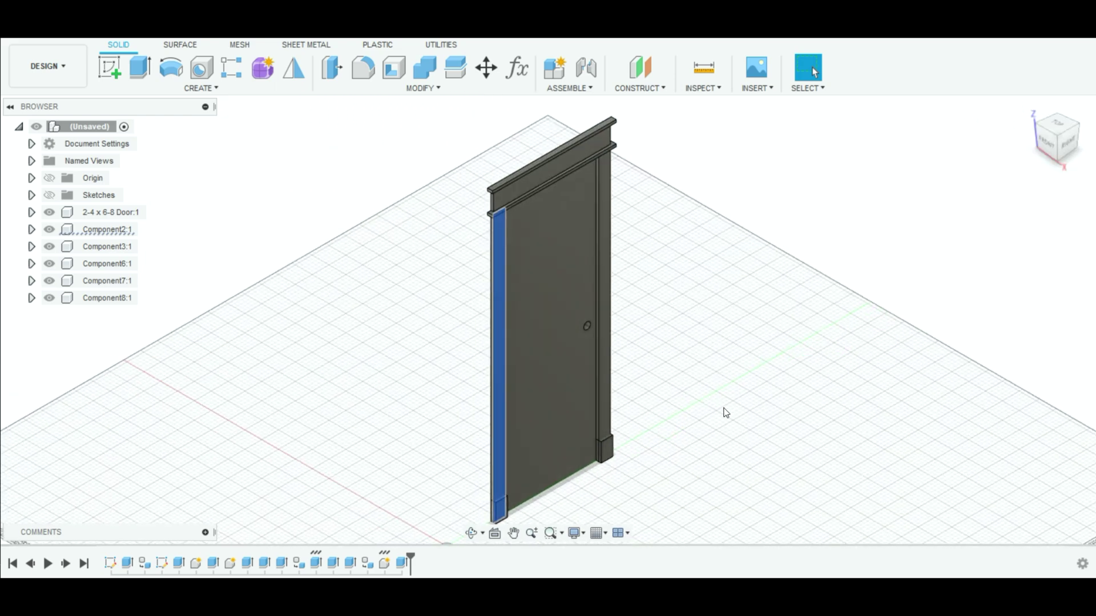
{"action": "left_click", "coordinate": [750, 367]}
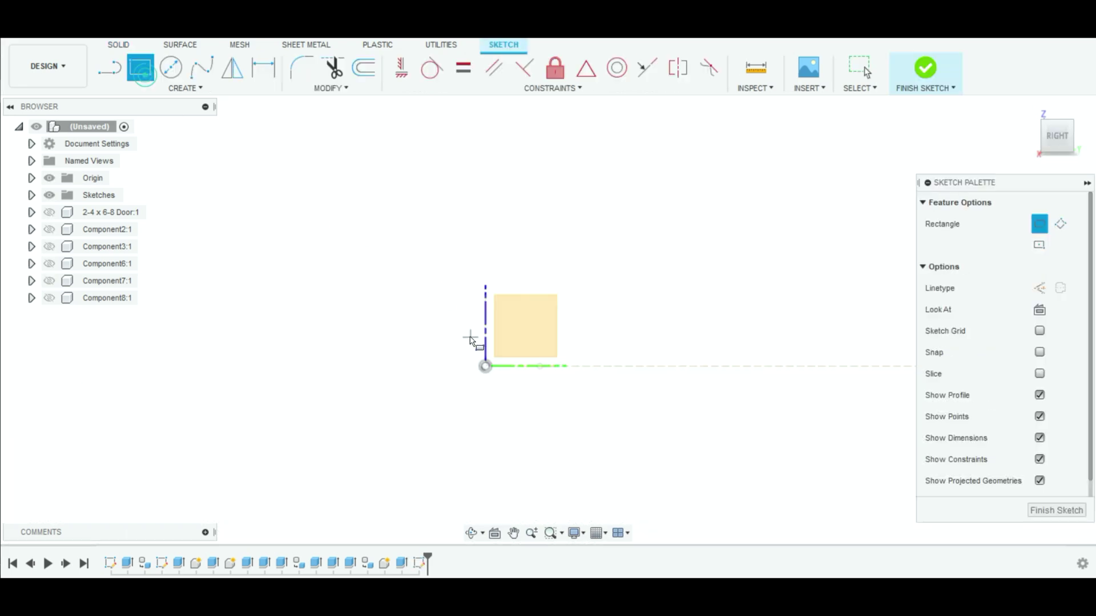
Sketch a 9 ft by 9 ft rectangle for the wall, starting from the origin on the right plane
{"action": "left_click", "coordinate": [485, 367]}
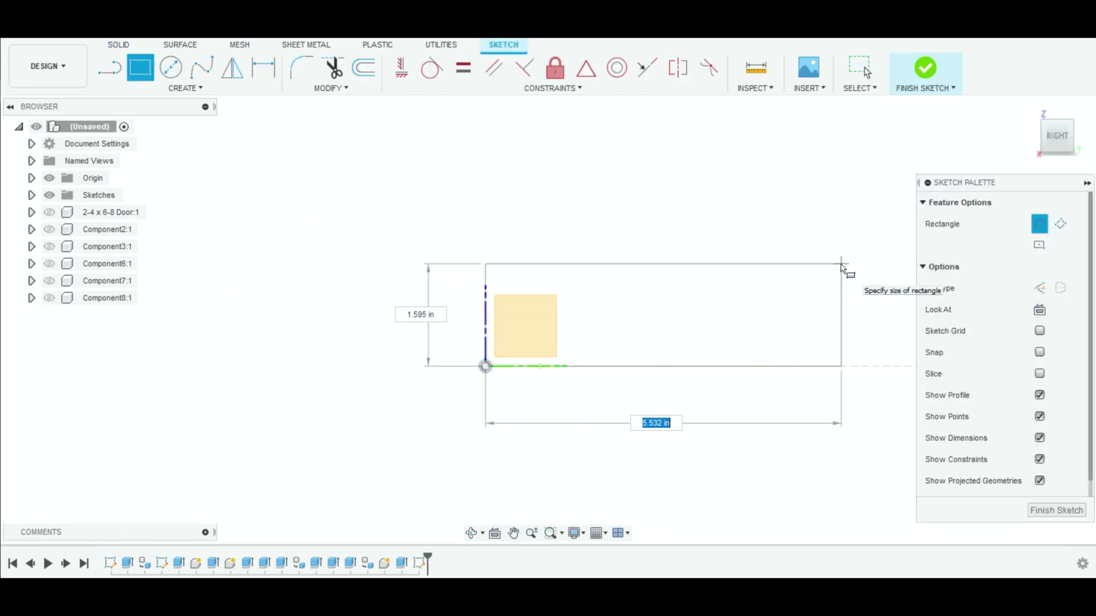
{"action": "type", "text": "9'"}
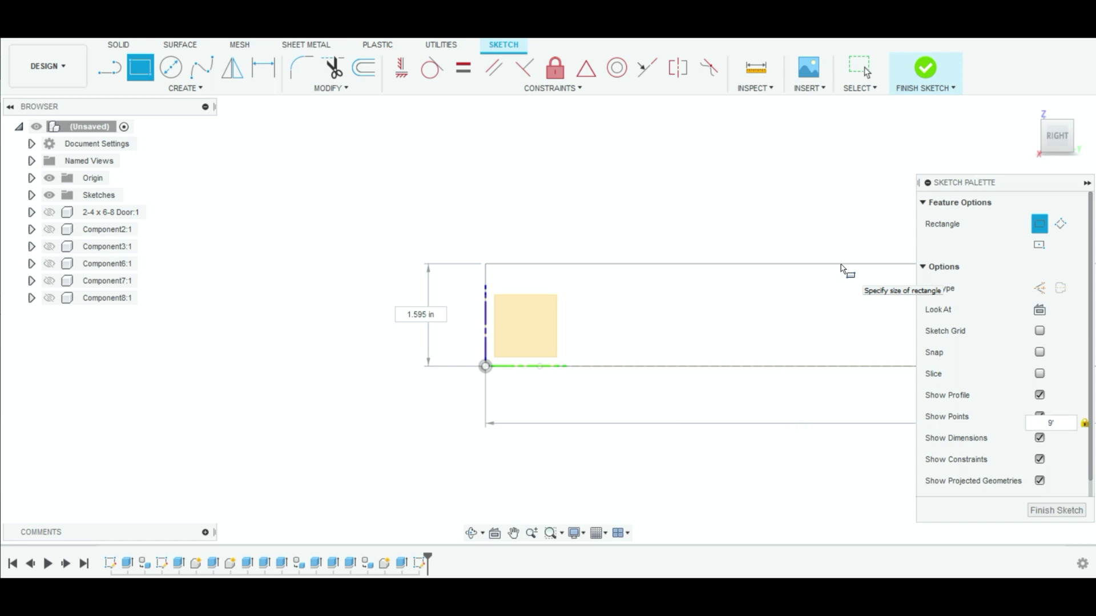
{"action": "key", "text": "Tab"}
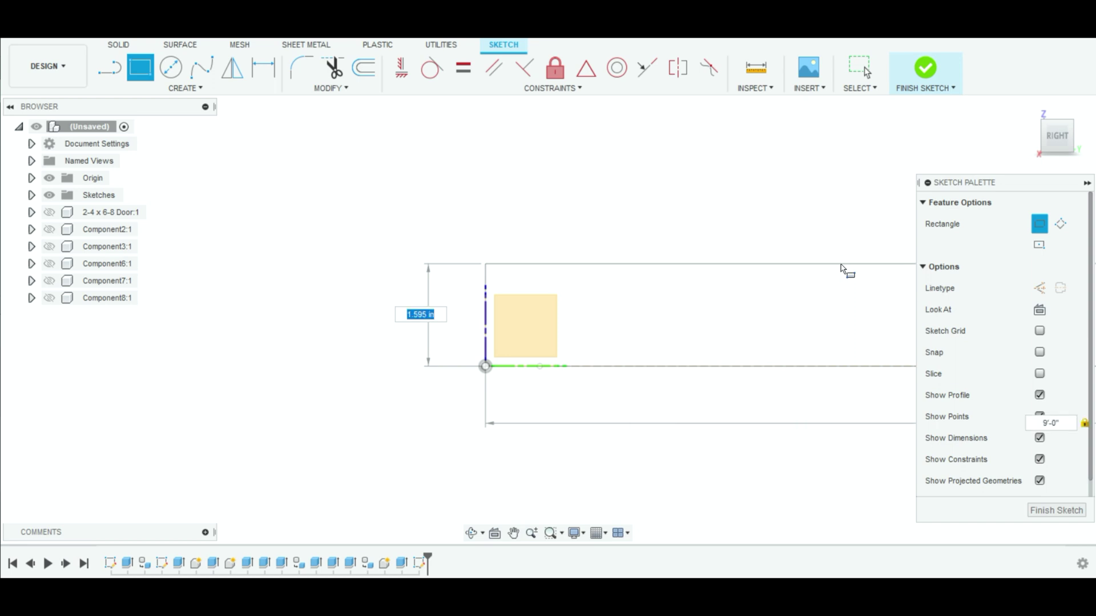
{"action": "type", "text": "9"}
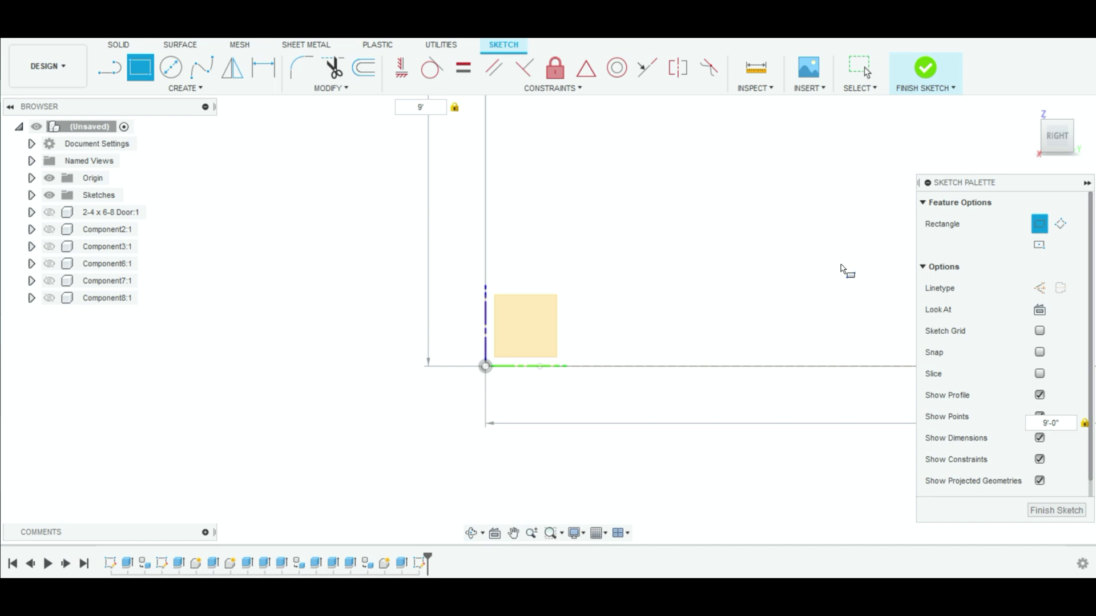
{"action": "key", "text": "Return"}
{"action": "key", "text": "Escape"}
Extrude the square wall profile -5/8 in as a new body
{"action": "key", "text": "e"}
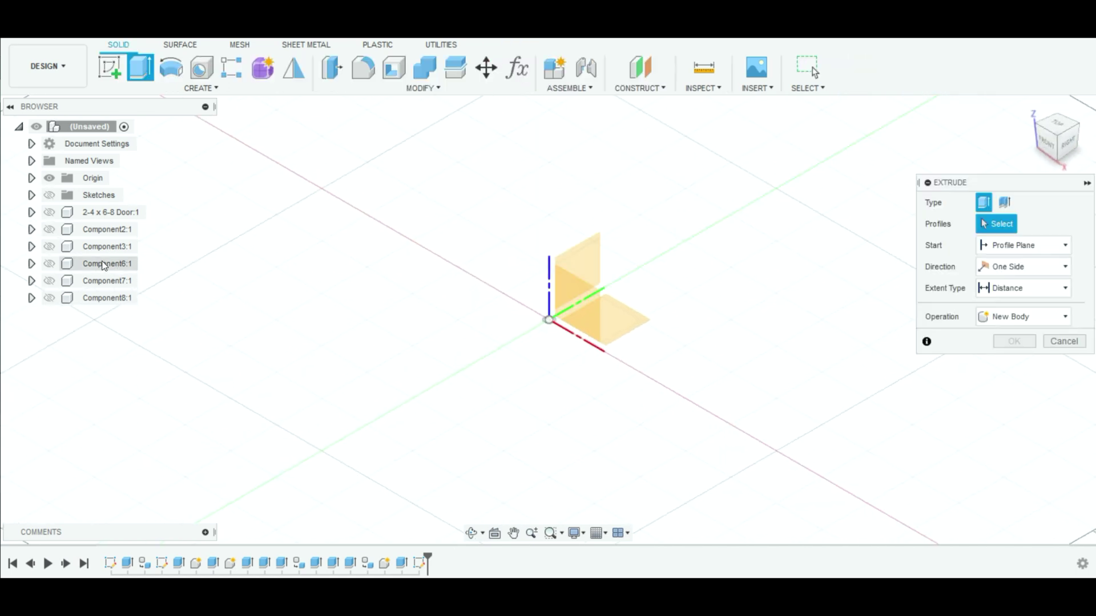
{"action": "left_click", "coordinate": [49, 195]}
{"action": "left_click", "coordinate": [644, 204]}
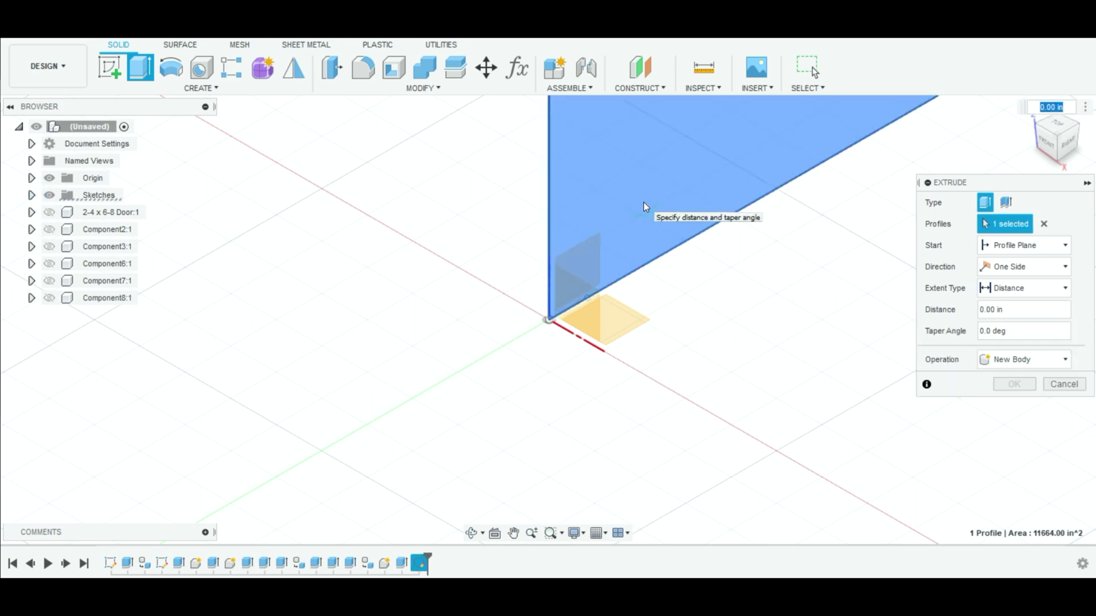
{"action": "type", "text": "6"}
{"action": "key", "text": "BackSpace"}
{"action": "key", "text": "BackSpace"}
{"action": "key", "text": "BackSpace"}
{"action": "key", "text": "BackSpace"}
{"action": "key", "text": "BackSpace"}
{"action": "type", "text": "-5'8"}
{"action": "key", "text": "Return"}
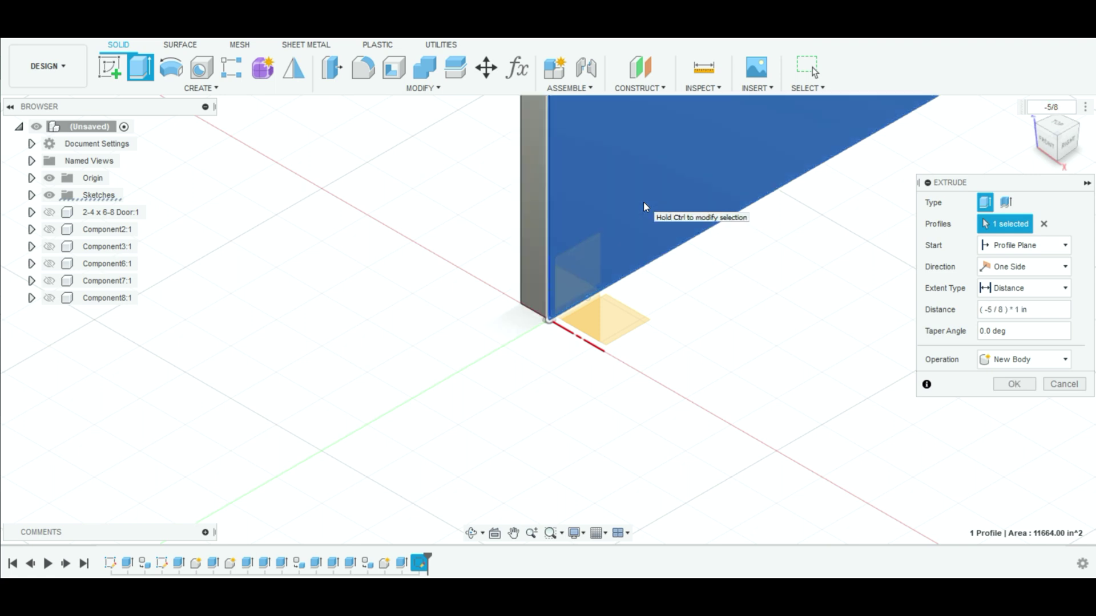
{"action": "key", "text": "Return"}
Show the 2-4 x 6-8 door and all the trim components again in front of the wall
{"action": "middle_click_drag", "start_coordinate": [758, 247], "coordinate": [571, 424]}
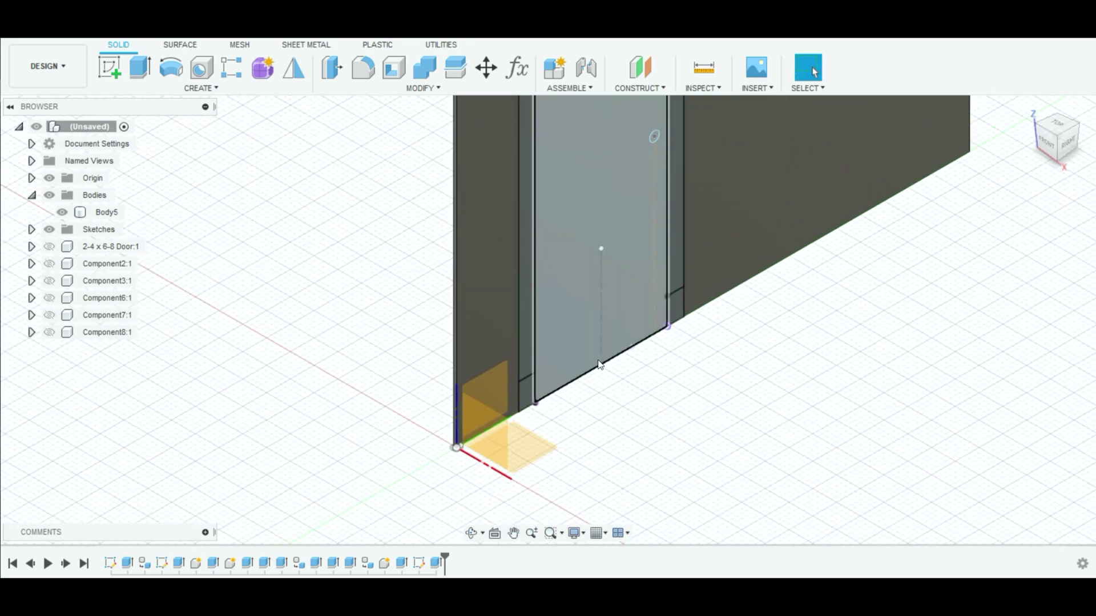
{"action": "scroll", "coordinate": [518, 352], "scroll_direction": "down", "scroll_amount": 5}
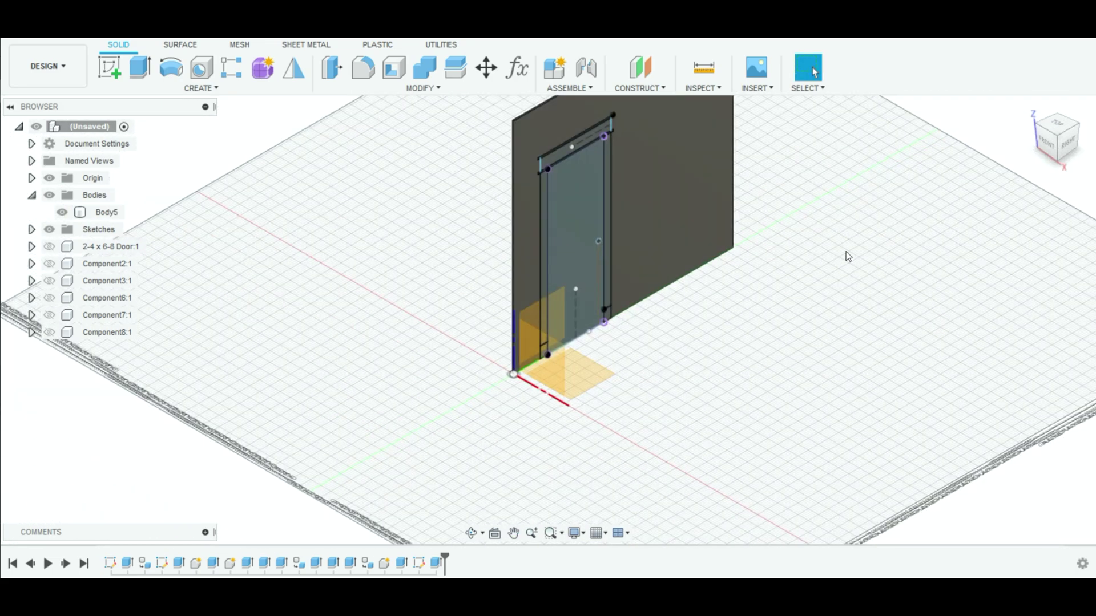
{"action": "left_click", "coordinate": [605, 252]}
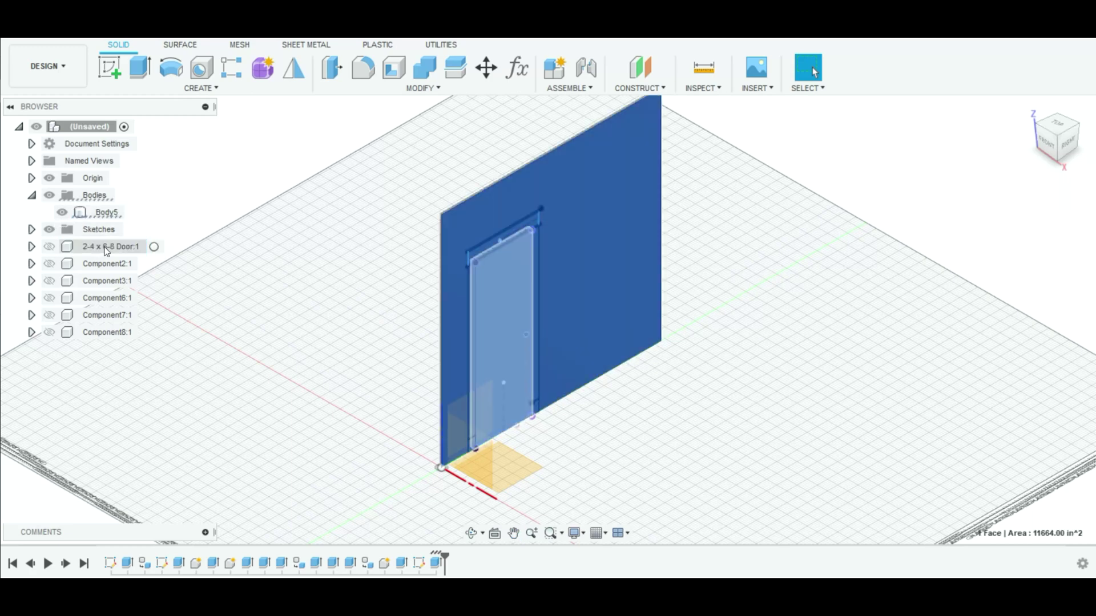
{"action": "left_click", "coordinate": [50, 264]}
{"action": "left_click", "coordinate": [50, 281]}
{"action": "left_click", "coordinate": [50, 298]}
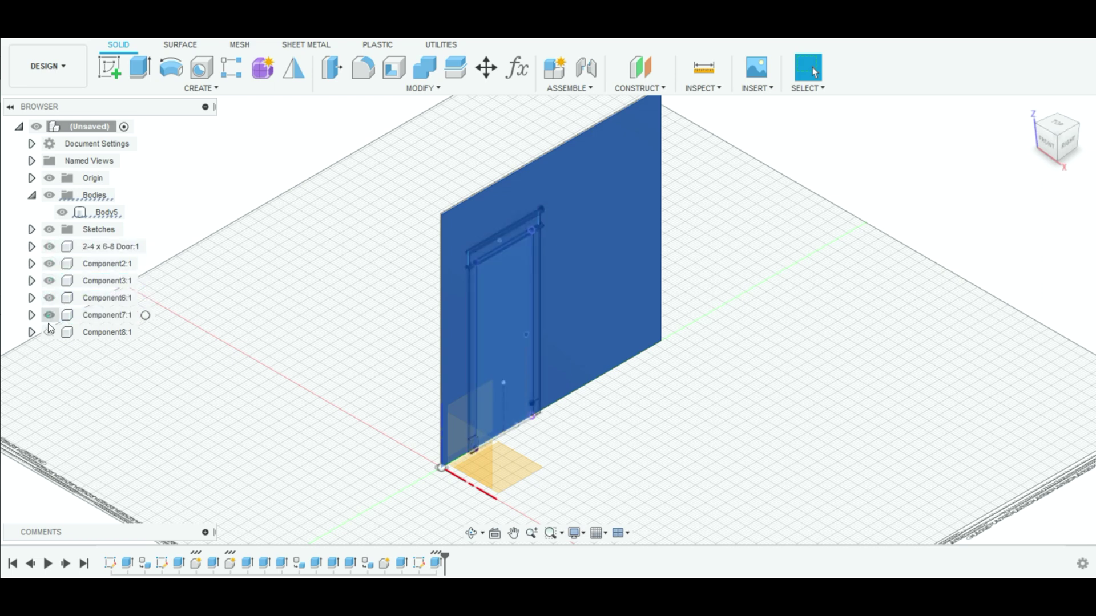
{"action": "left_click", "coordinate": [50, 315]}
{"action": "left_click", "coordinate": [50, 332]}
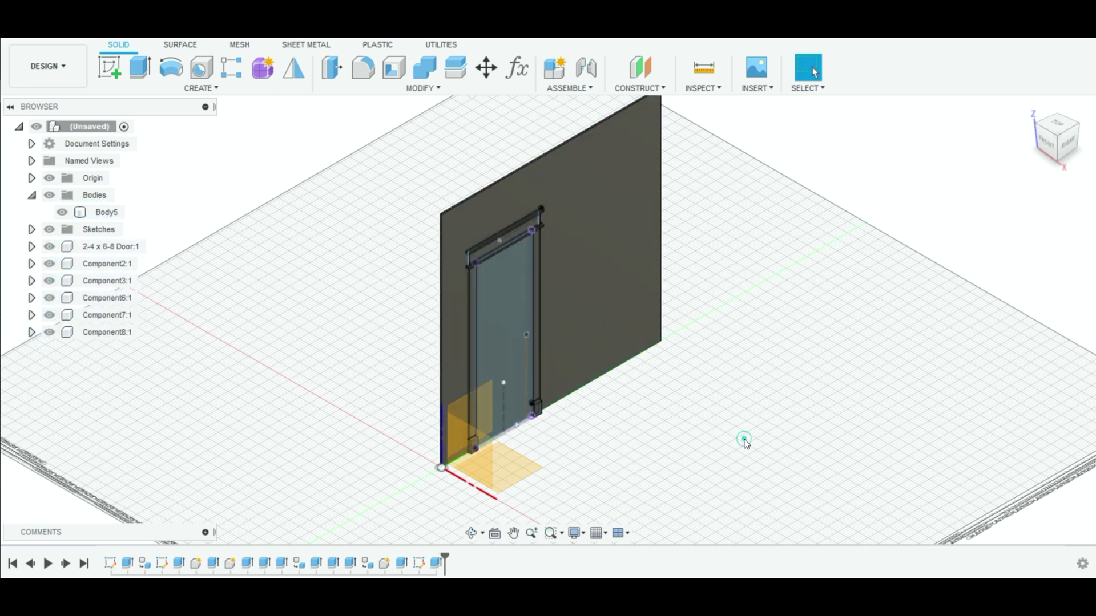
Convert the wall body into a component and name it Wall
{"action": "left_click", "coordinate": [50, 196]}
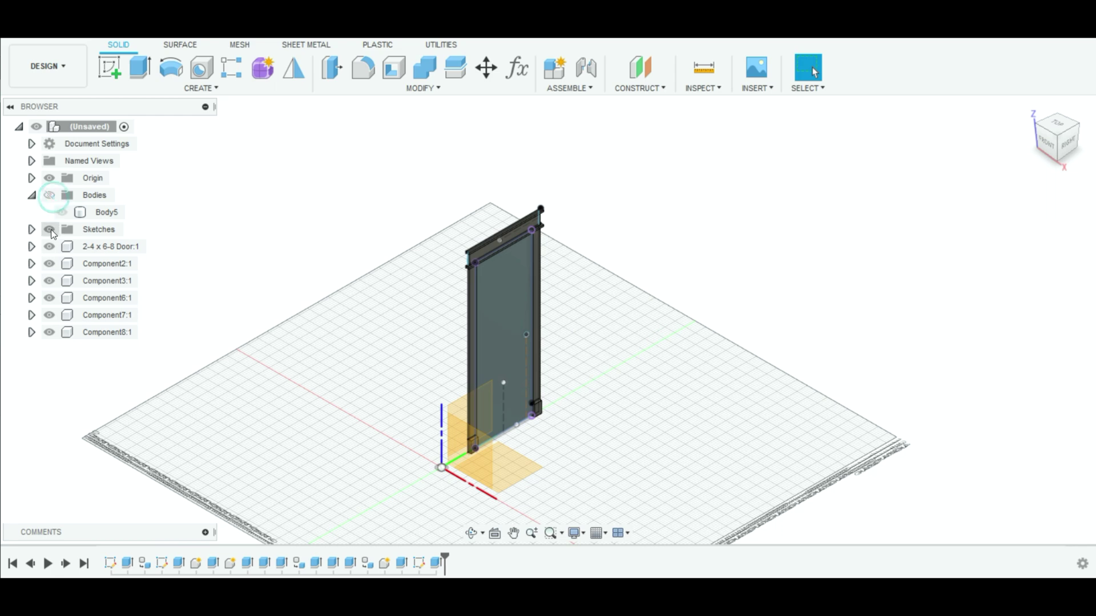
{"action": "right_click", "coordinate": [87, 195]}
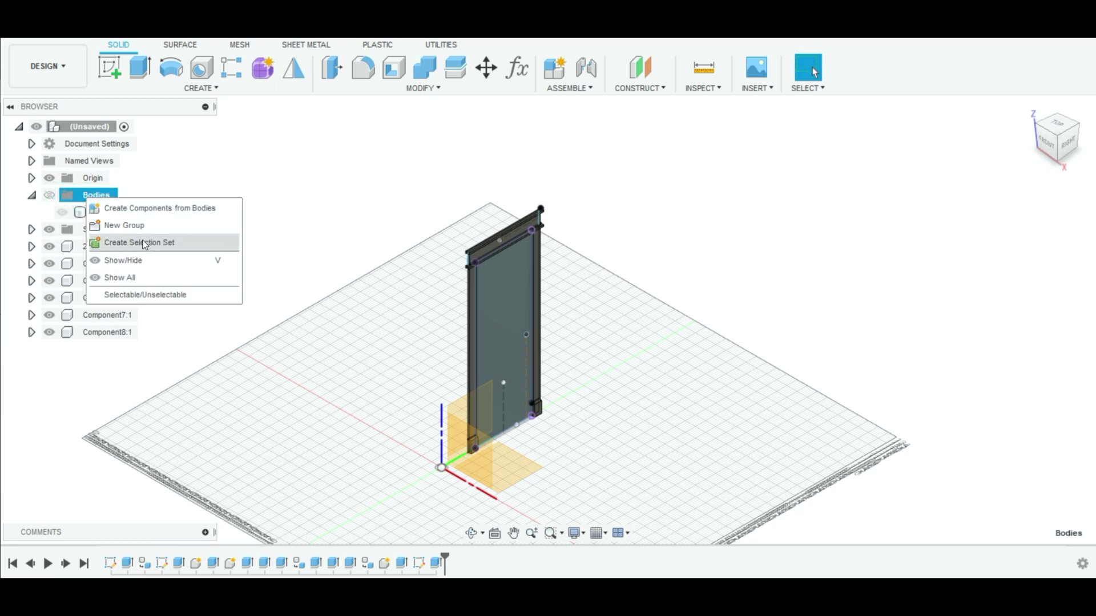
{"action": "left_click", "coordinate": [147, 209]}
{"action": "double_click", "coordinate": [108, 316]}
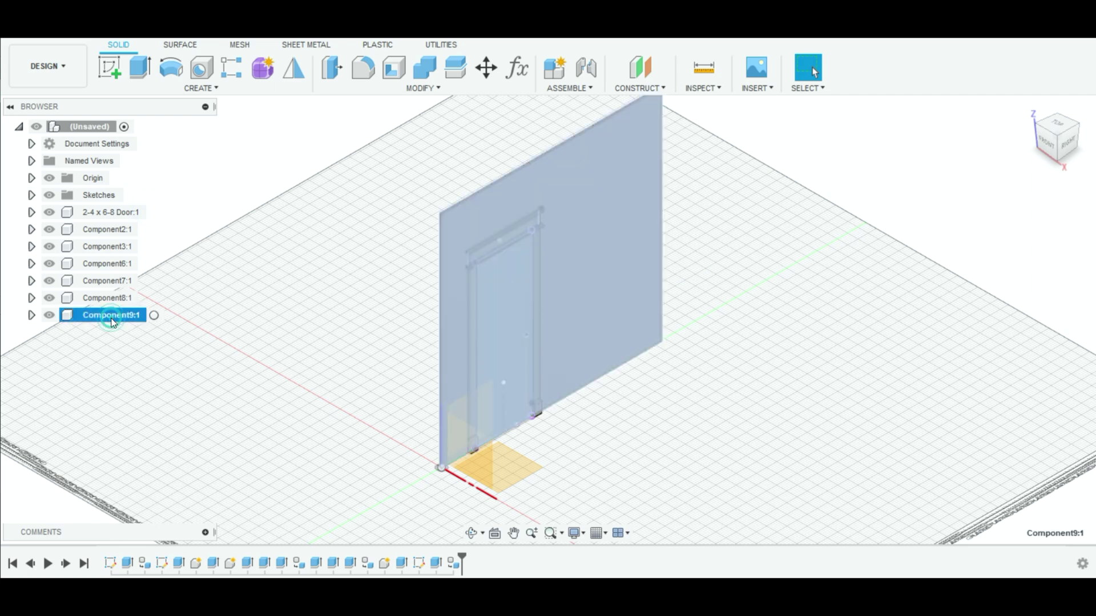
{"action": "type", "text": "WA"}
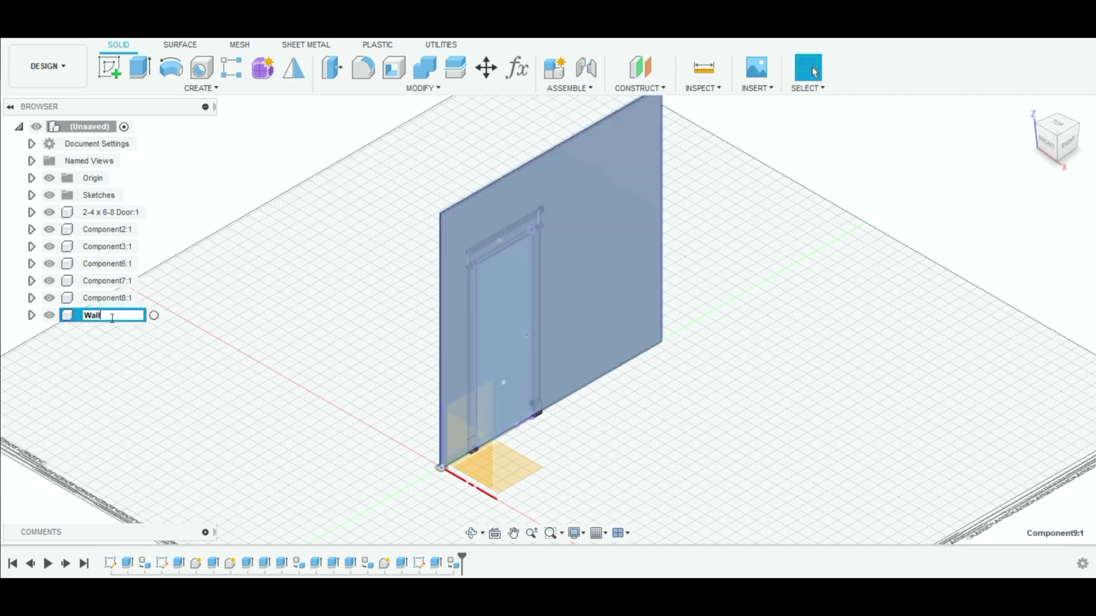
{"action": "key", "text": "Return"}
Rename Component2, the left door casing, as 1 x 4
{"action": "left_click", "coordinate": [107, 230]}
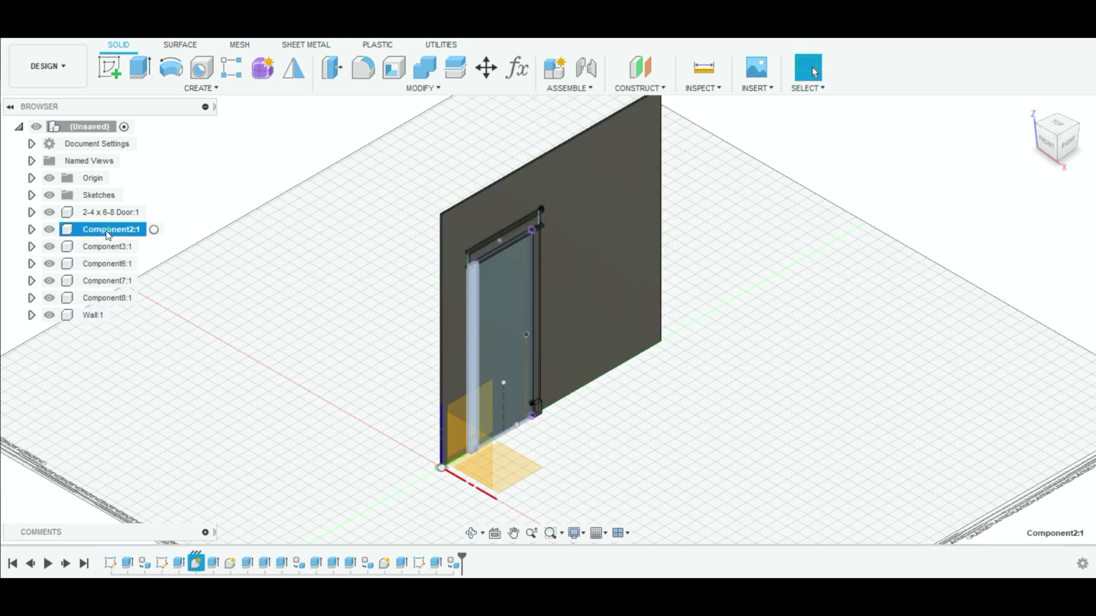
{"action": "double_click", "coordinate": [107, 231]}
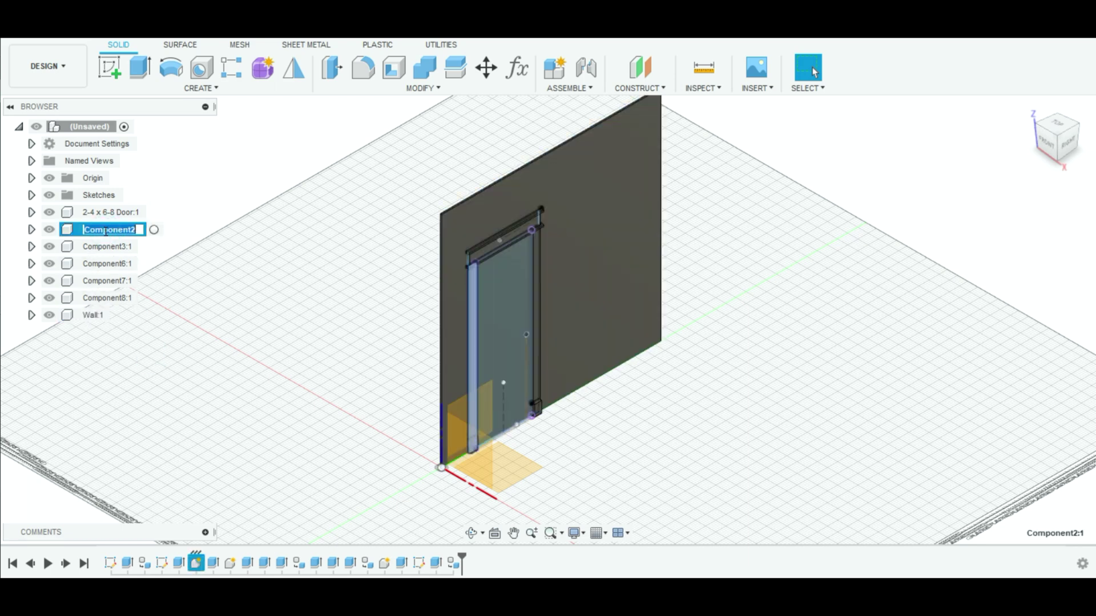
{"action": "type", "text": "1 x 4"}
{"action": "key", "text": "Return"}
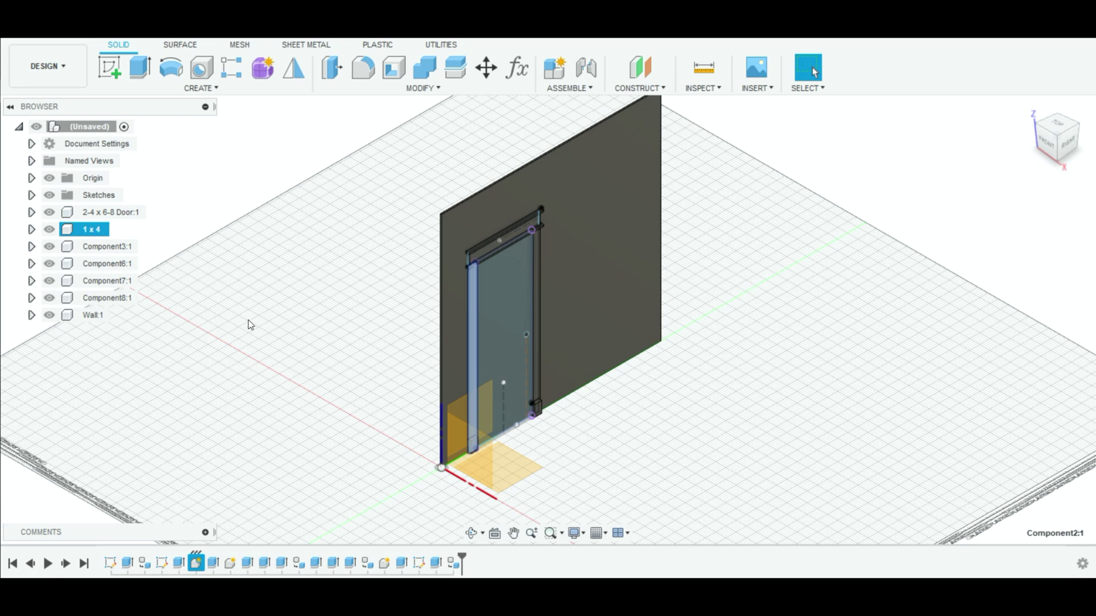
{"action": "left_click", "coordinate": [108, 283]}
{"action": "left_click", "coordinate": [238, 280]}
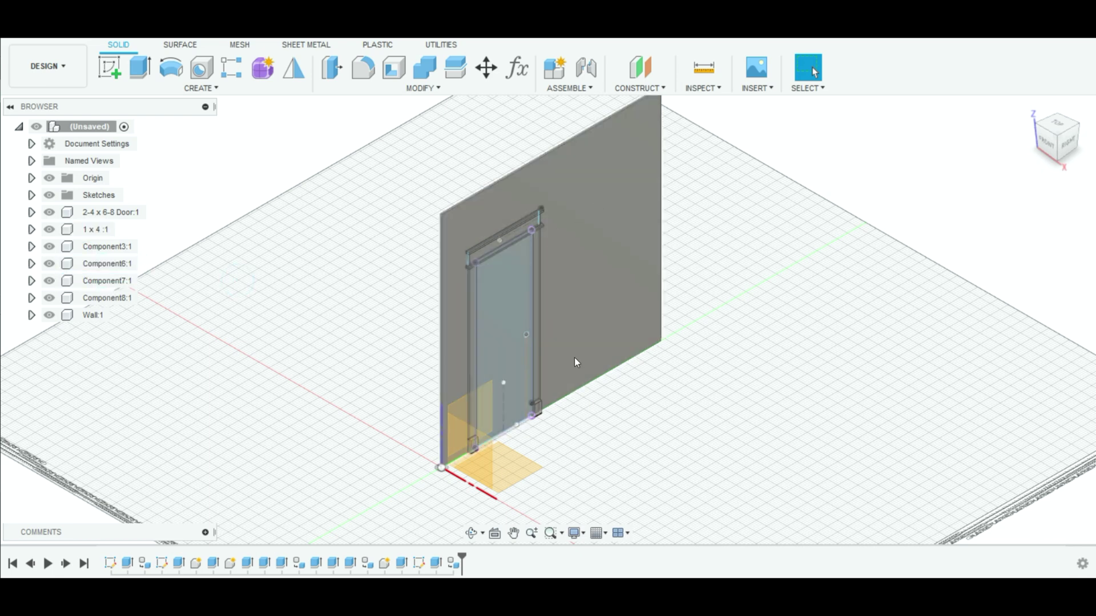
Hide the sketches, the origin and the layout grid
{"action": "left_click", "coordinate": [50, 194]}
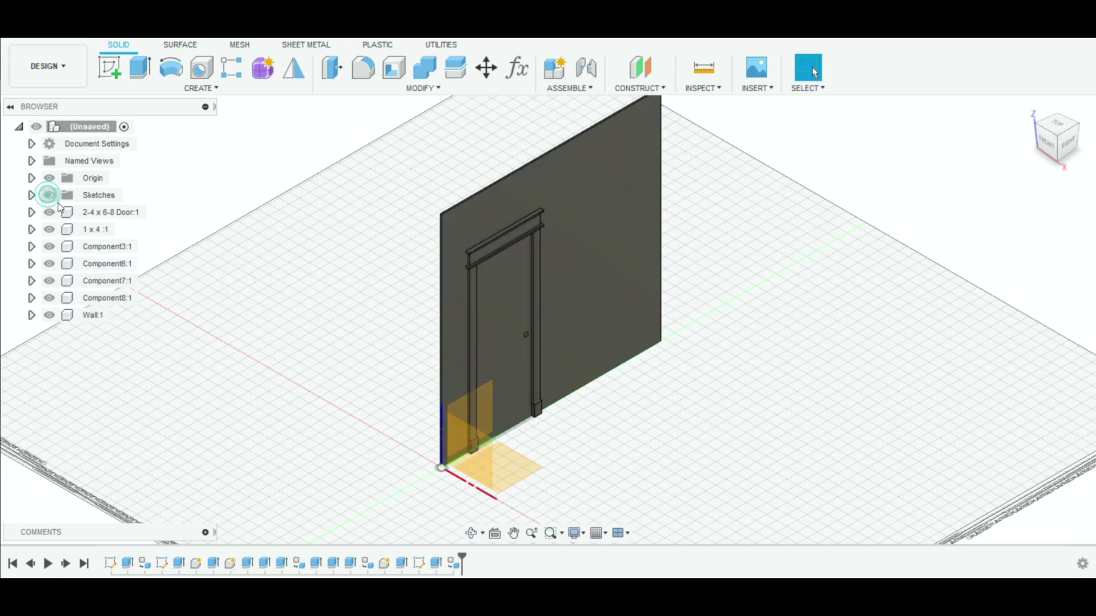
{"action": "left_click", "coordinate": [50, 178]}
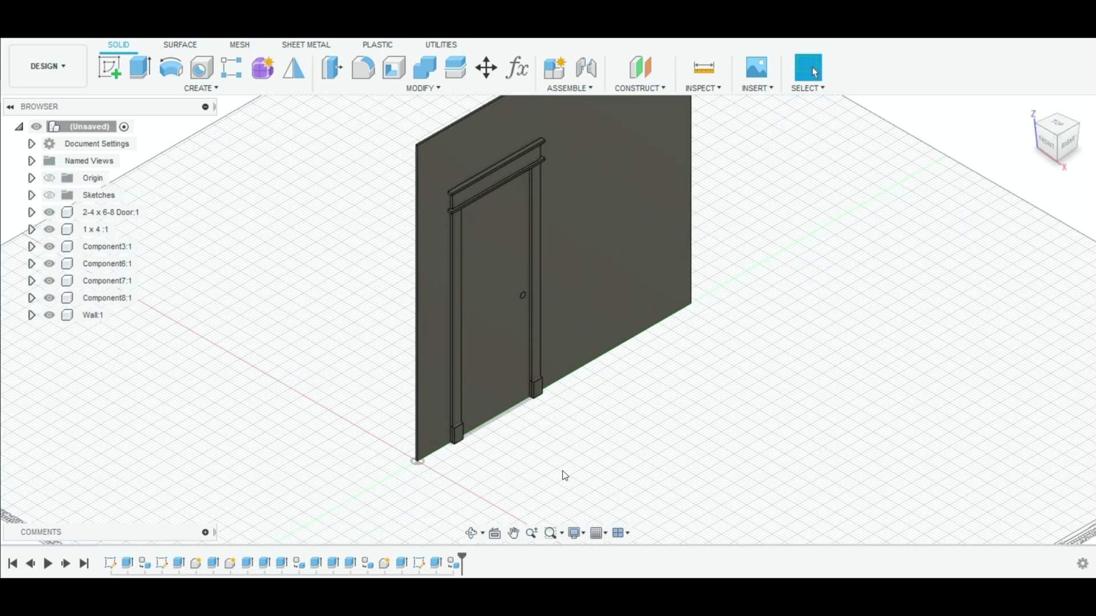
{"action": "middle_click_drag", "start_coordinate": [753, 325], "coordinate": [665, 365]}
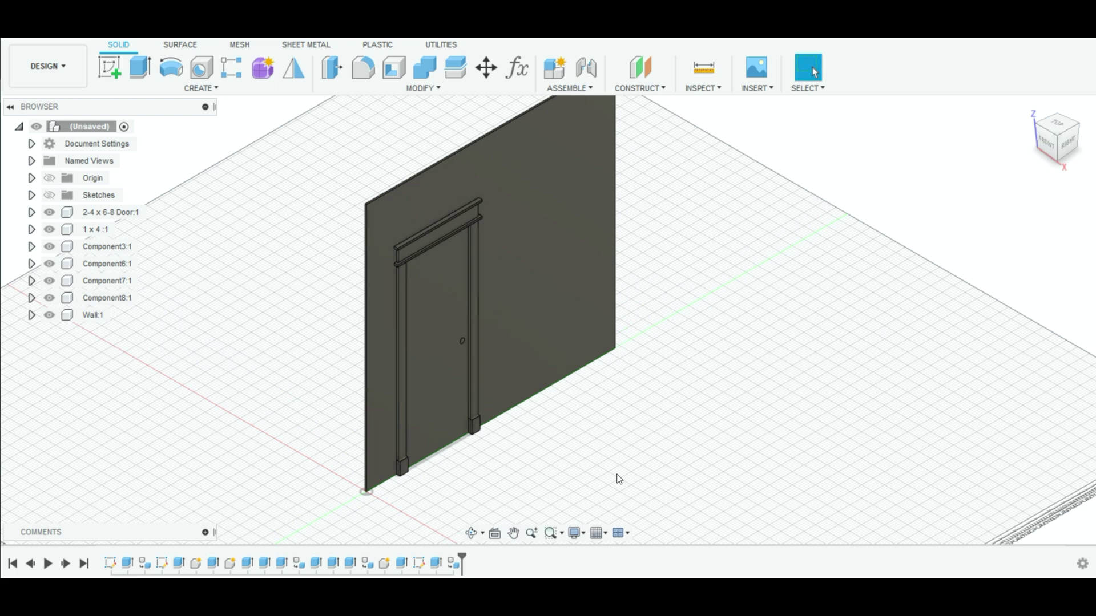
{"action": "left_click", "coordinate": [603, 533]}
{"action": "left_click", "coordinate": [597, 445]}
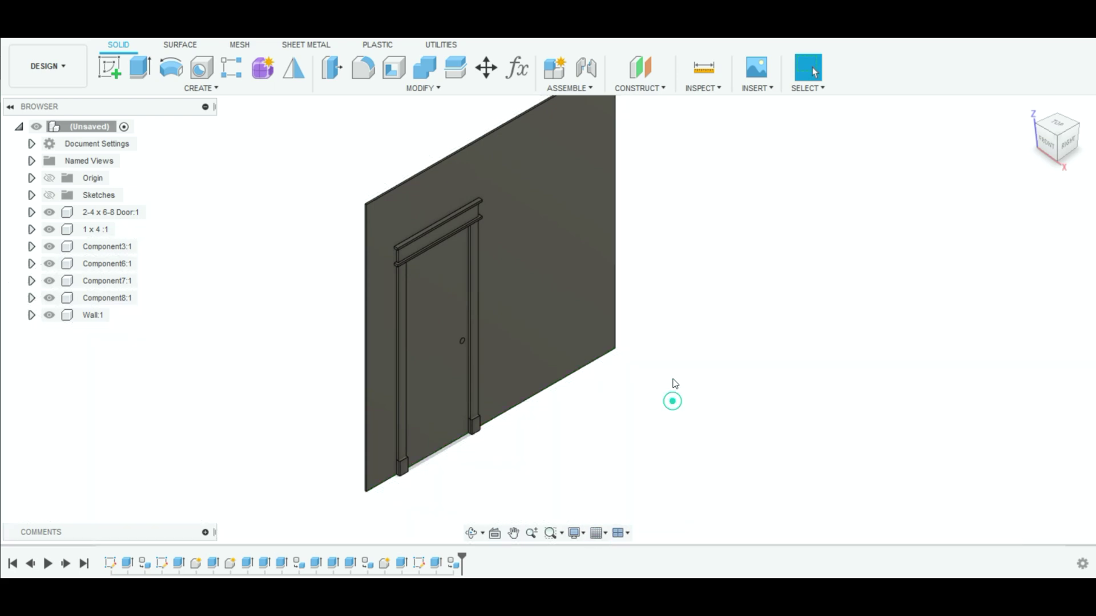
Collapse the browser to leave more canvas space around the wall and door
{"action": "left_click", "coordinate": [205, 107]}
{"action": "left_click", "coordinate": [10, 106]}
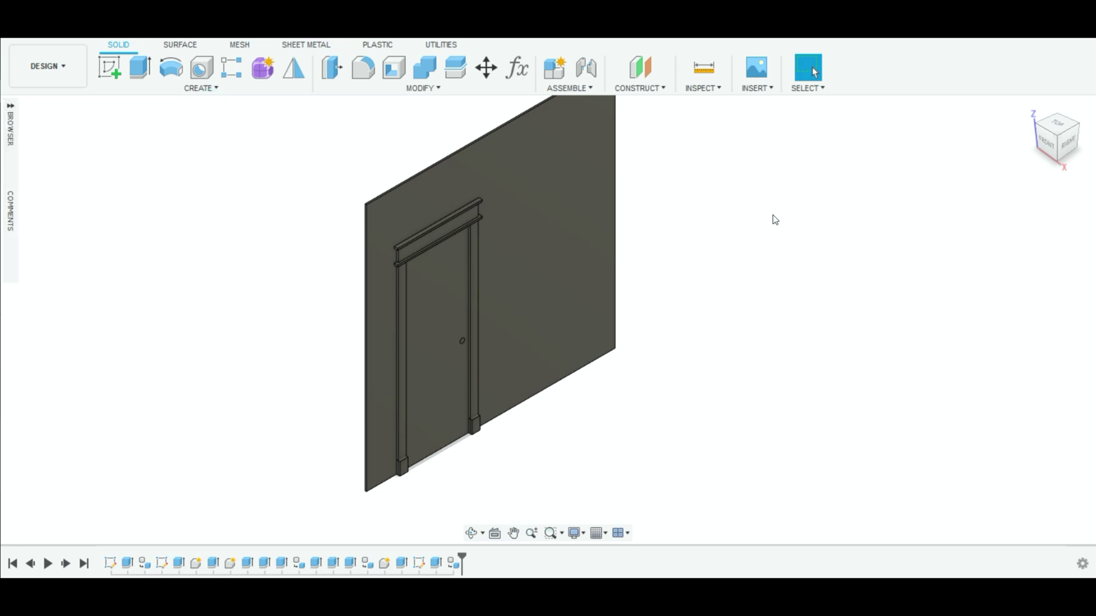
{"action": "scroll", "coordinate": [803, 269], "scroll_direction": "up", "scroll_amount": 1}
{"action": "scroll", "coordinate": [759, 238], "scroll_direction": "down", "scroll_amount": 3}
{"action": "middle_click_drag", "start_coordinate": [745, 187], "coordinate": [648, 248]}
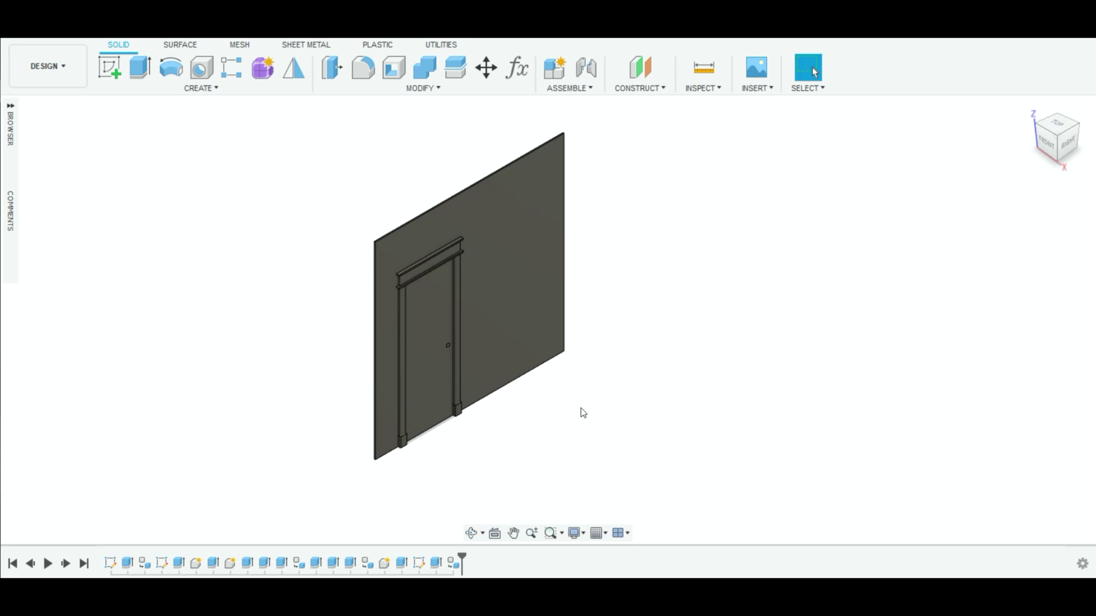
Apply a paint appearance from the Glossy folder of the Fusion 360 appearance library to the wall
{"action": "key", "text": "a"}
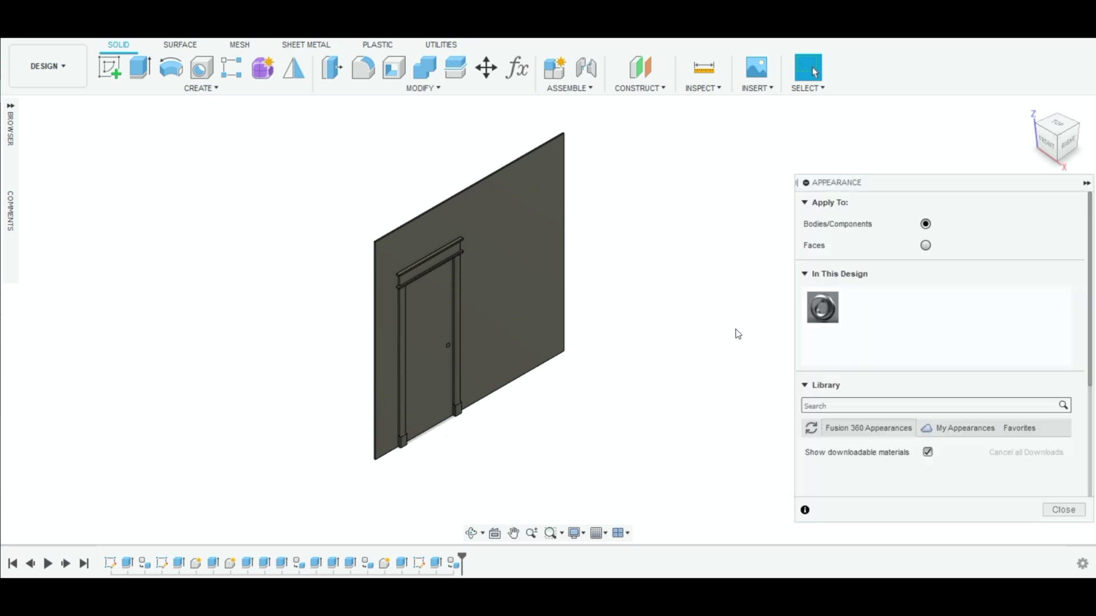
{"action": "scroll", "coordinate": [874, 454], "scroll_direction": "down", "scroll_amount": 4}
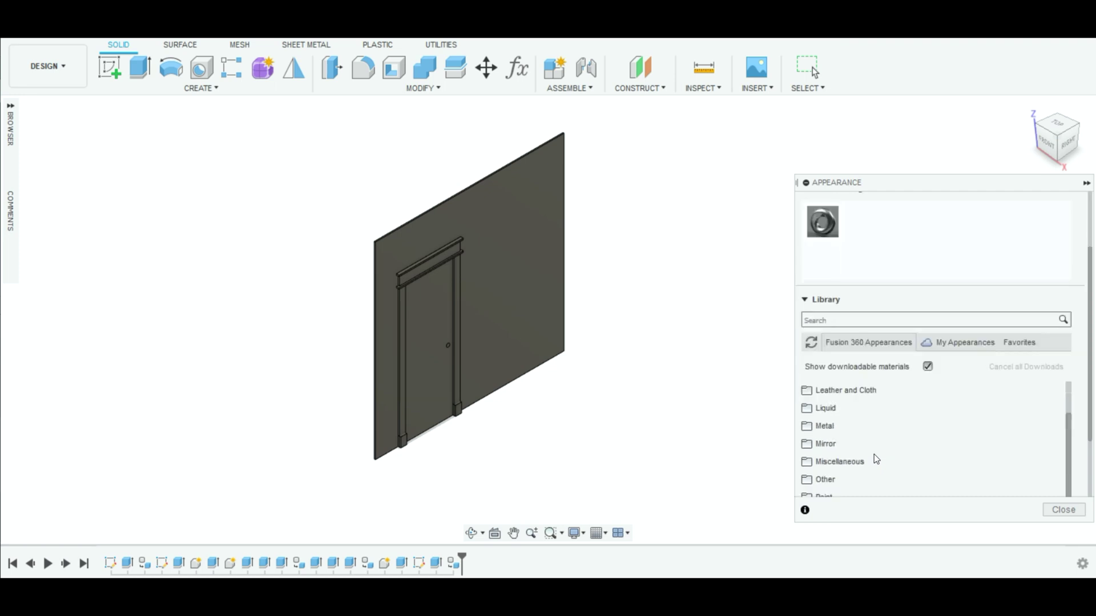
{"action": "left_click", "coordinate": [820, 412]}
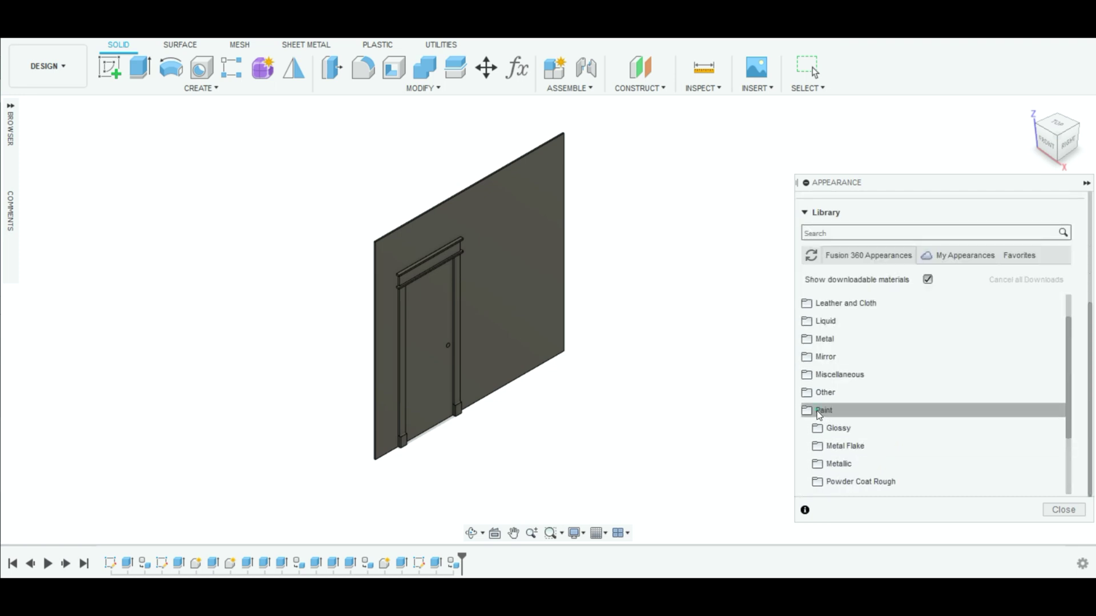
{"action": "scroll", "coordinate": [850, 443], "scroll_direction": "down", "scroll_amount": 2}
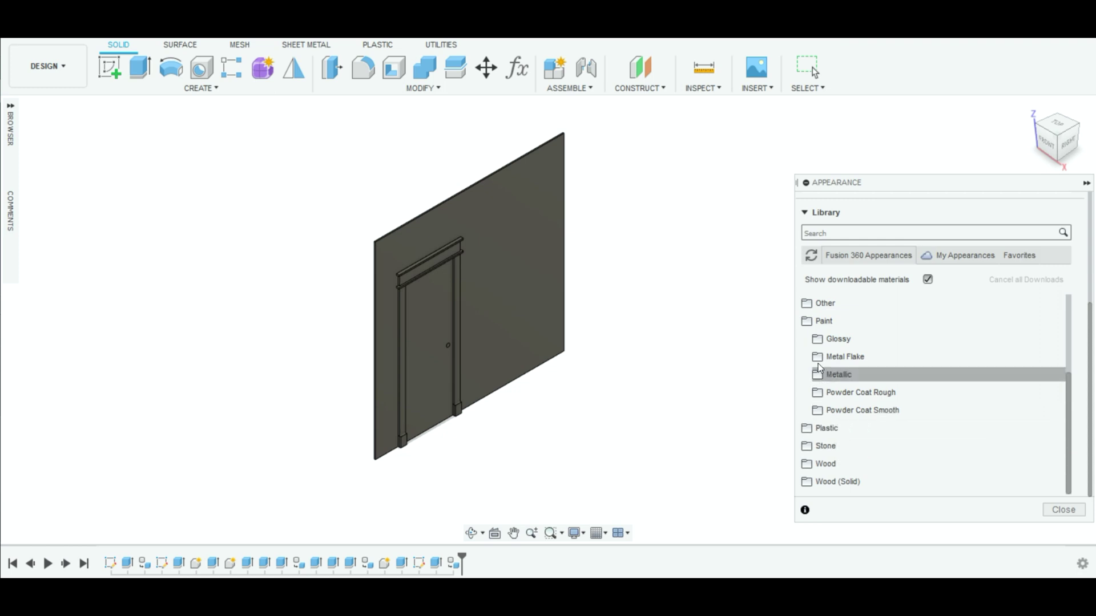
{"action": "left_click", "coordinate": [817, 429]}
{"action": "scroll", "coordinate": [859, 432], "scroll_direction": "down", "scroll_amount": 3}
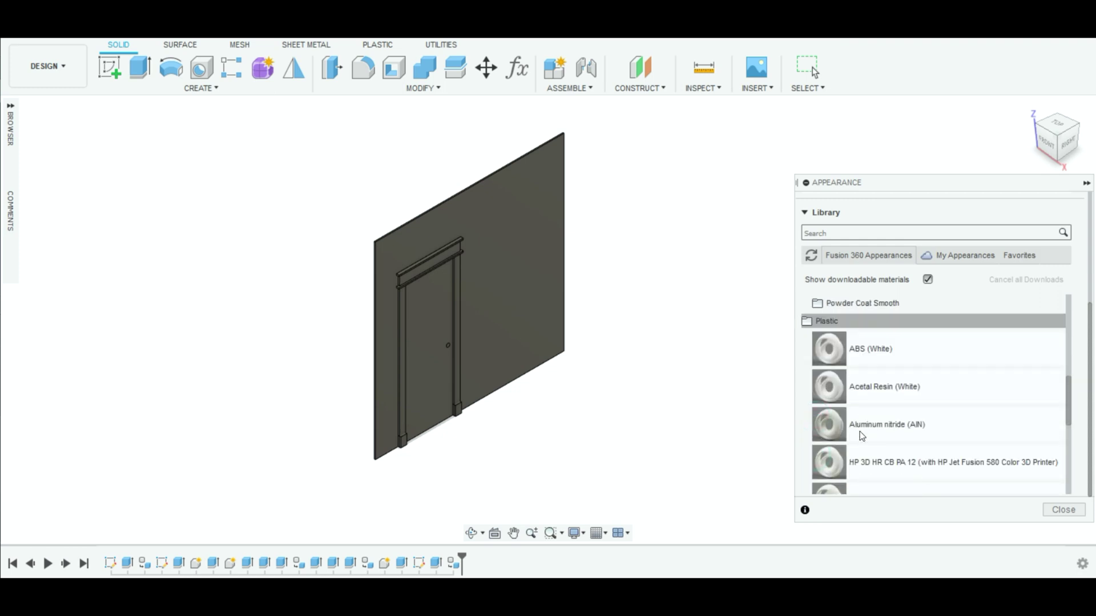
{"action": "scroll", "coordinate": [860, 432], "scroll_direction": "down", "scroll_amount": 3}
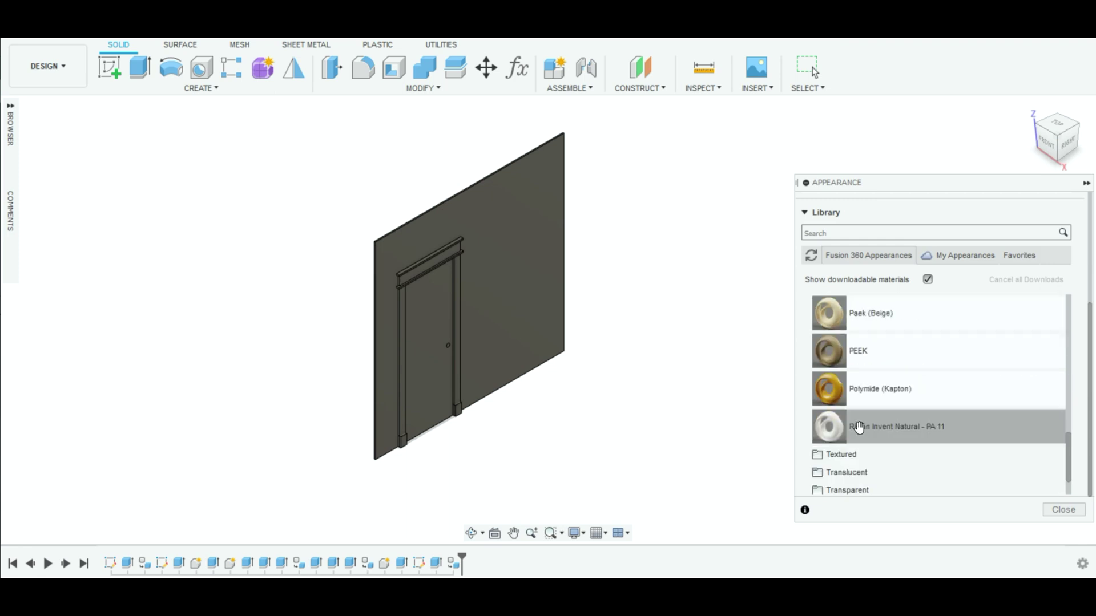
{"action": "scroll", "coordinate": [859, 427], "scroll_direction": "up", "scroll_amount": 6}
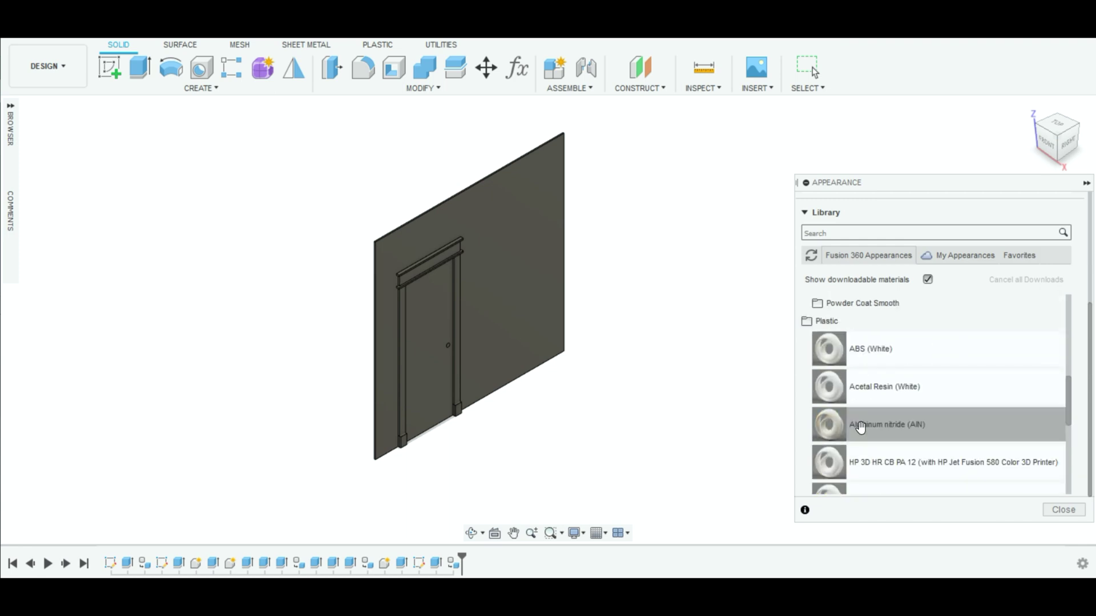
{"action": "scroll", "coordinate": [845, 402], "scroll_direction": "up", "scroll_amount": 2}
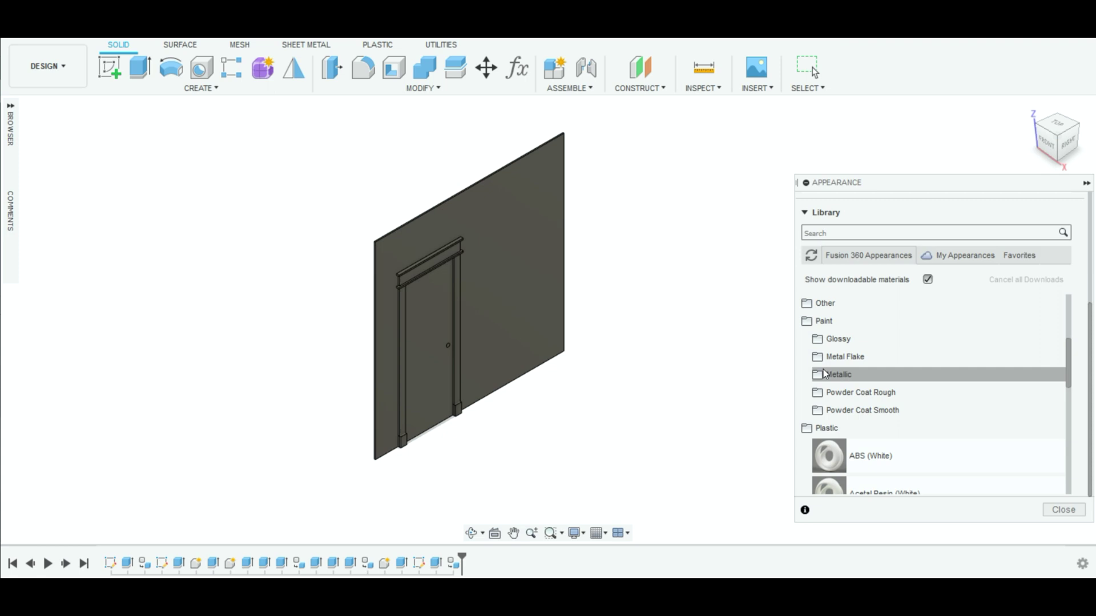
{"action": "left_click", "coordinate": [826, 340]}
{"action": "left_click_drag", "start_coordinate": [842, 485], "coordinate": [534, 282]}
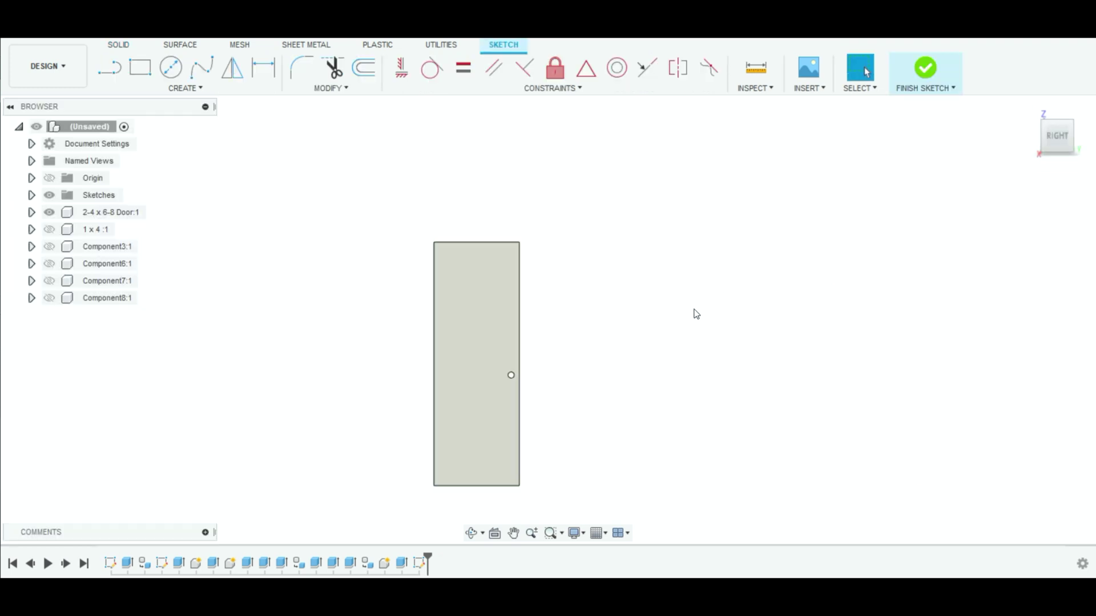
{"action": "key", "text": "e"}
{"action": "left_click", "coordinate": [49, 195]}
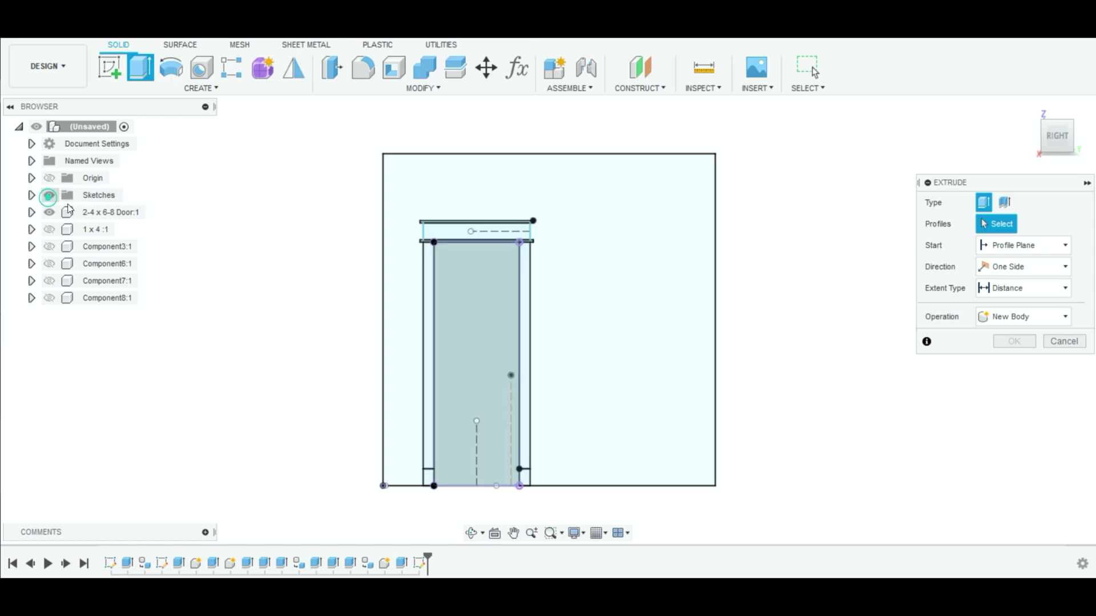
{"action": "left_click", "coordinate": [638, 353]}
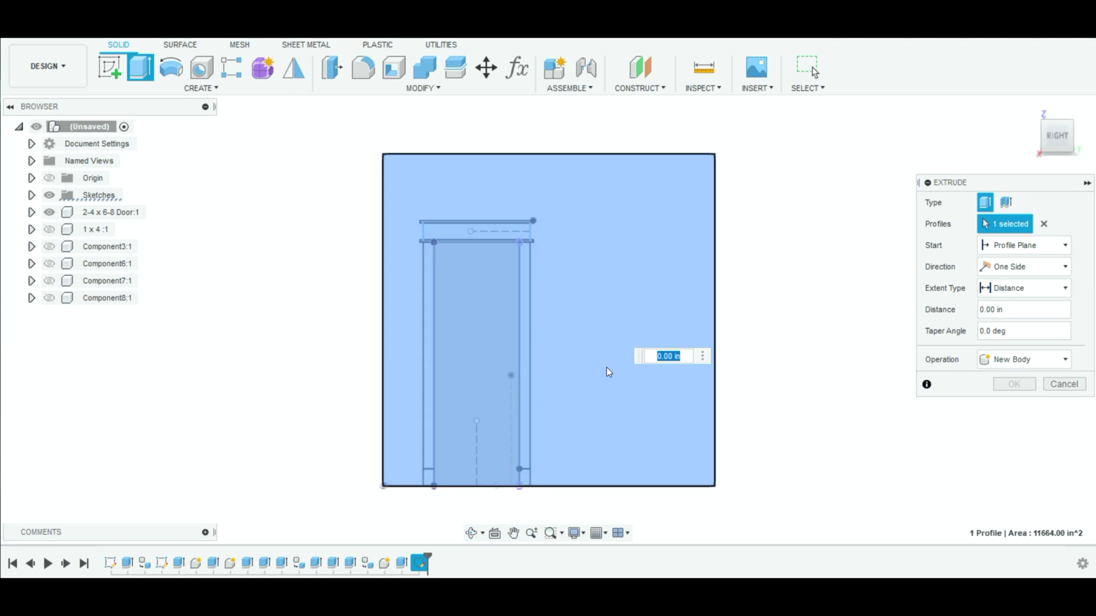
Open the wall sketch and project the door's two side edges, top edge and bottom edge into it
{"action": "double_click", "coordinate": [687, 413]}
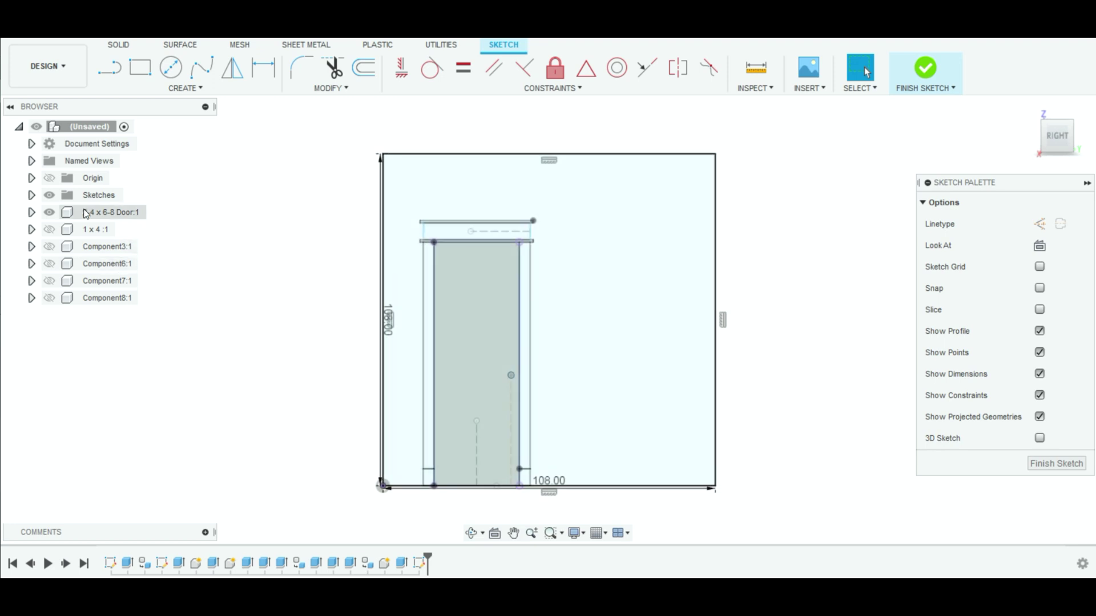
{"action": "key", "text": "p"}
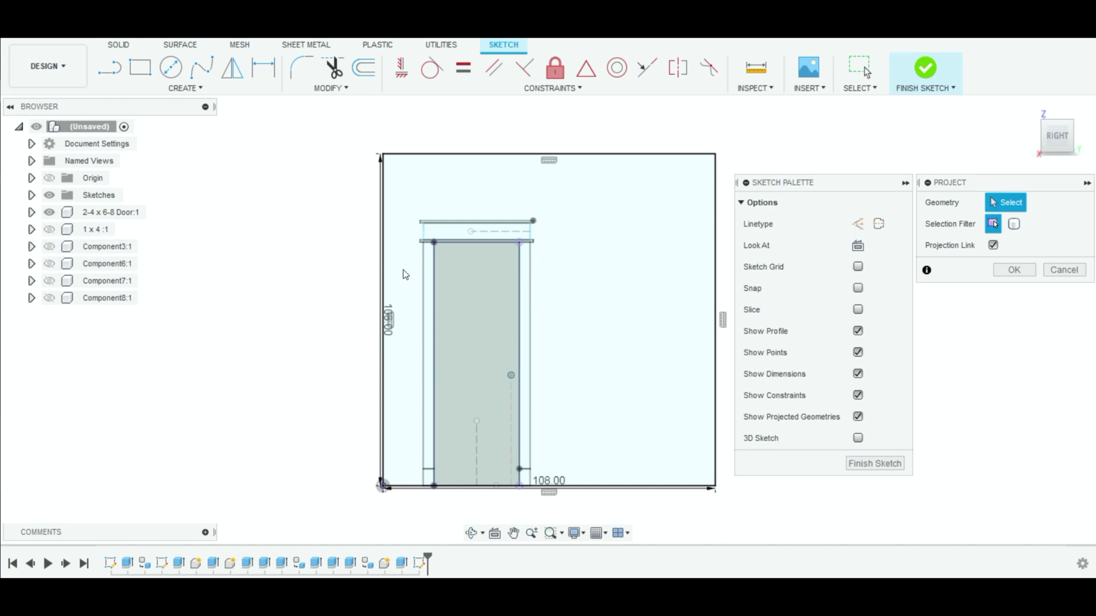
{"action": "left_click", "coordinate": [433, 282]}
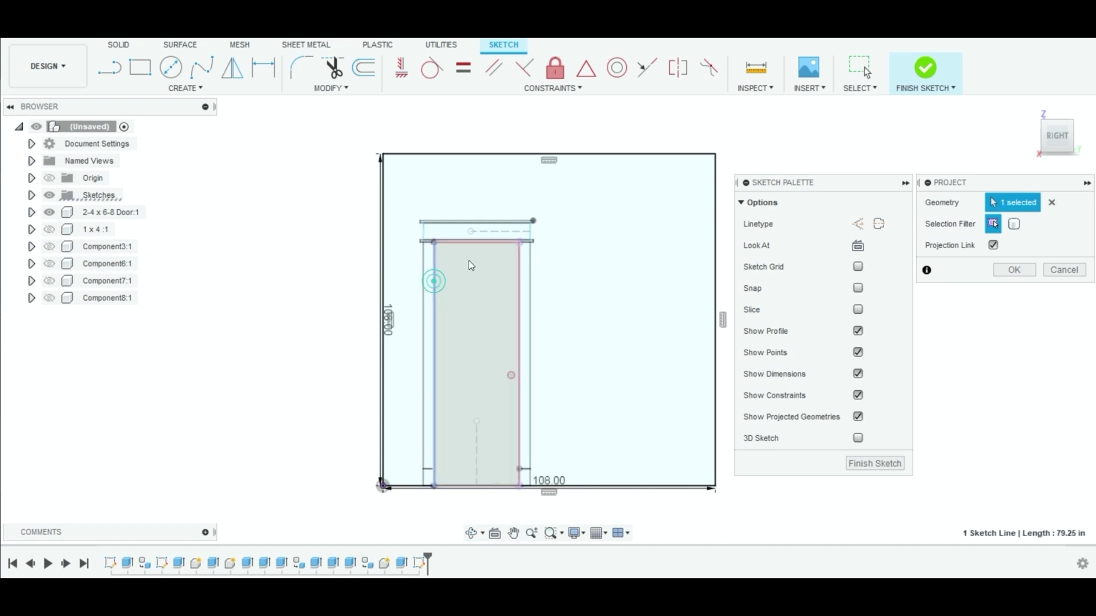
{"action": "left_click", "coordinate": [480, 243]}
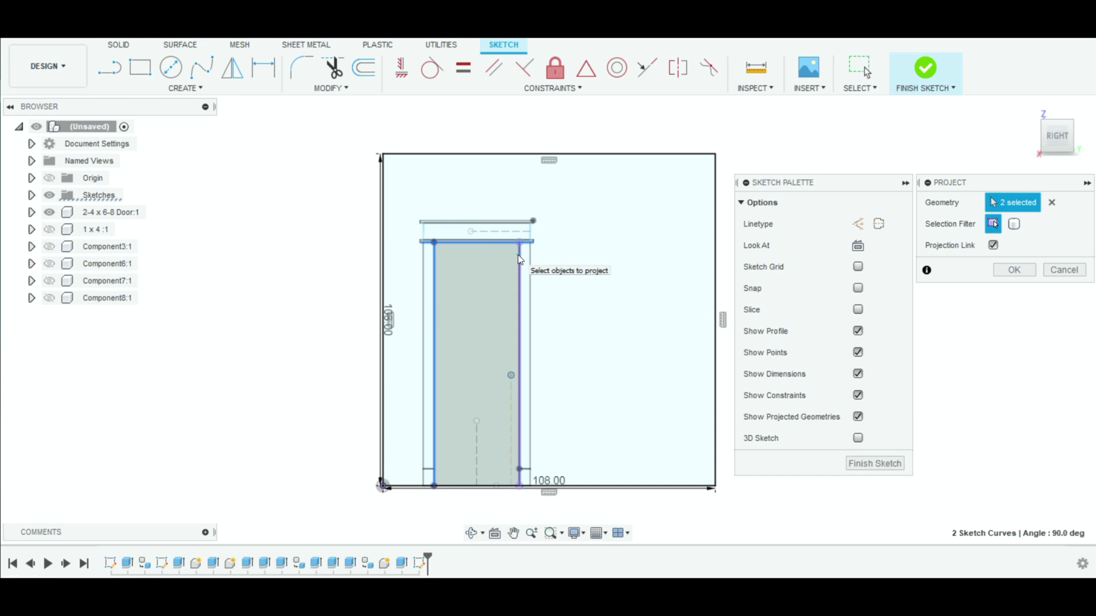
{"action": "left_click", "coordinate": [518, 254]}
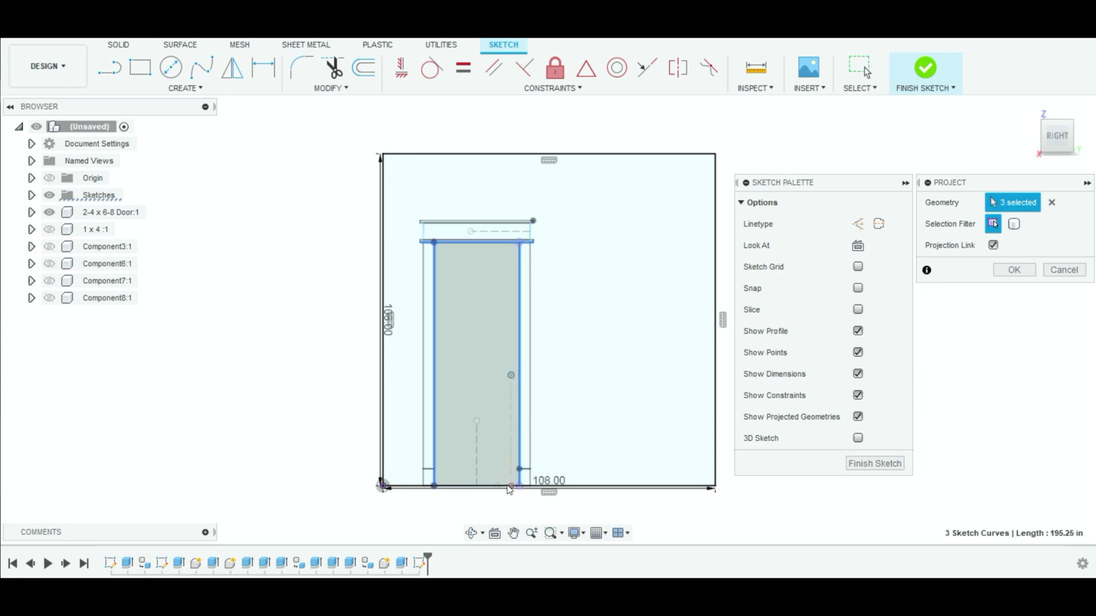
{"action": "left_click", "coordinate": [459, 487]}
{"action": "key", "text": "Return"}
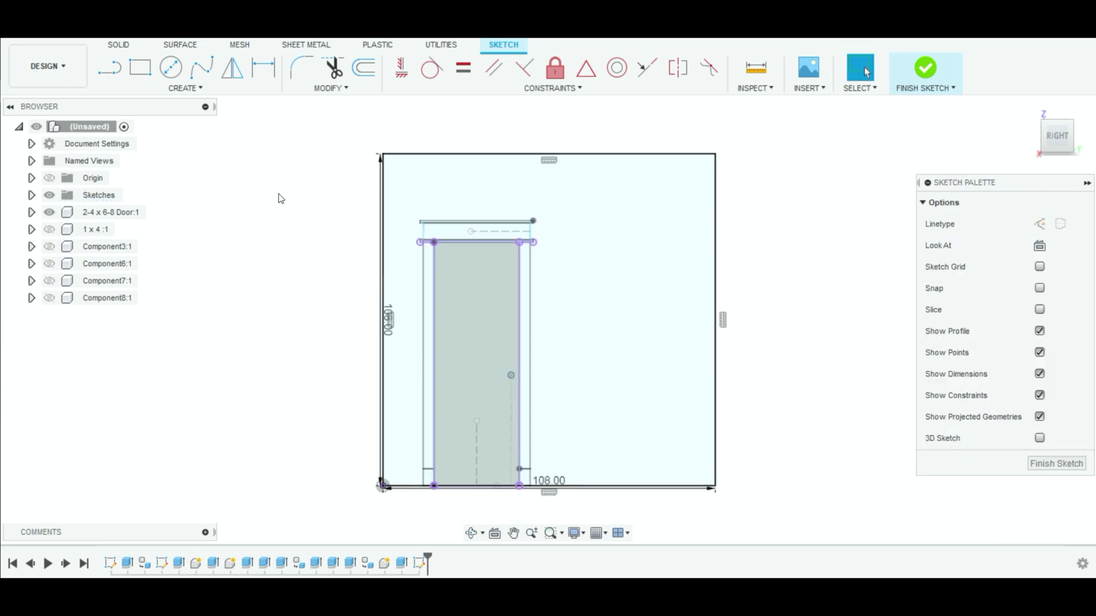
Trace the door outline with lines through its four corners in the wall sketch
{"action": "left_click", "coordinate": [434, 486]}
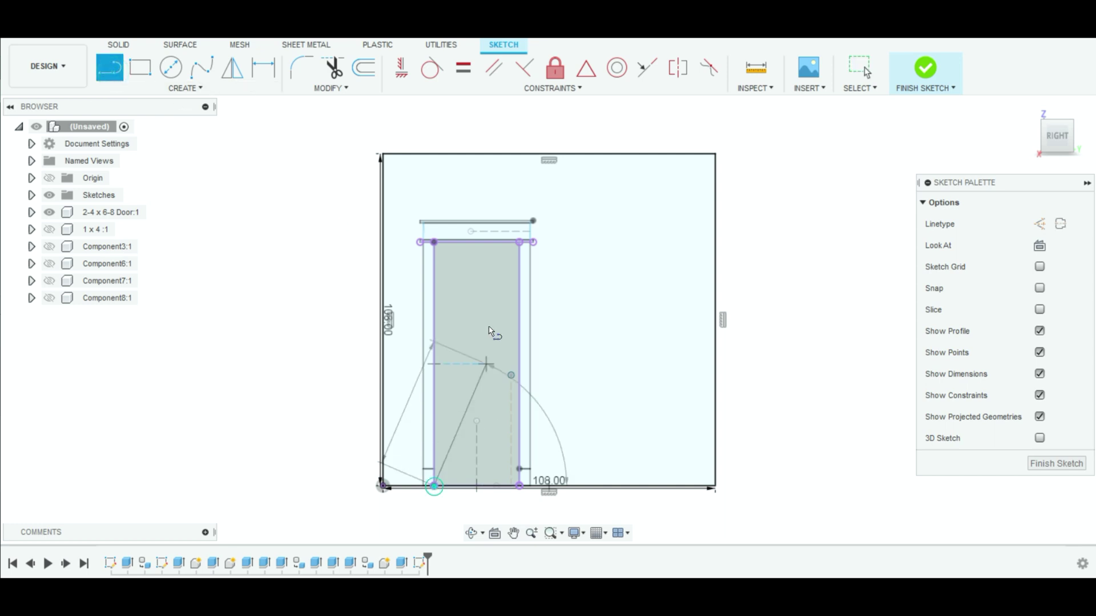
{"action": "left_click", "coordinate": [434, 242]}
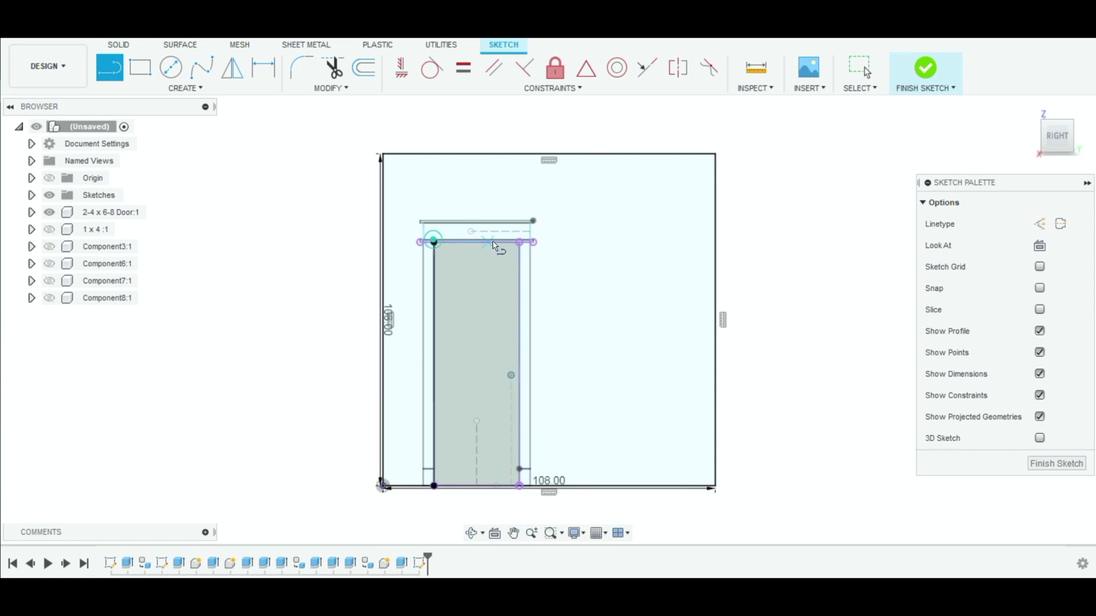
{"action": "left_click", "coordinate": [519, 242]}
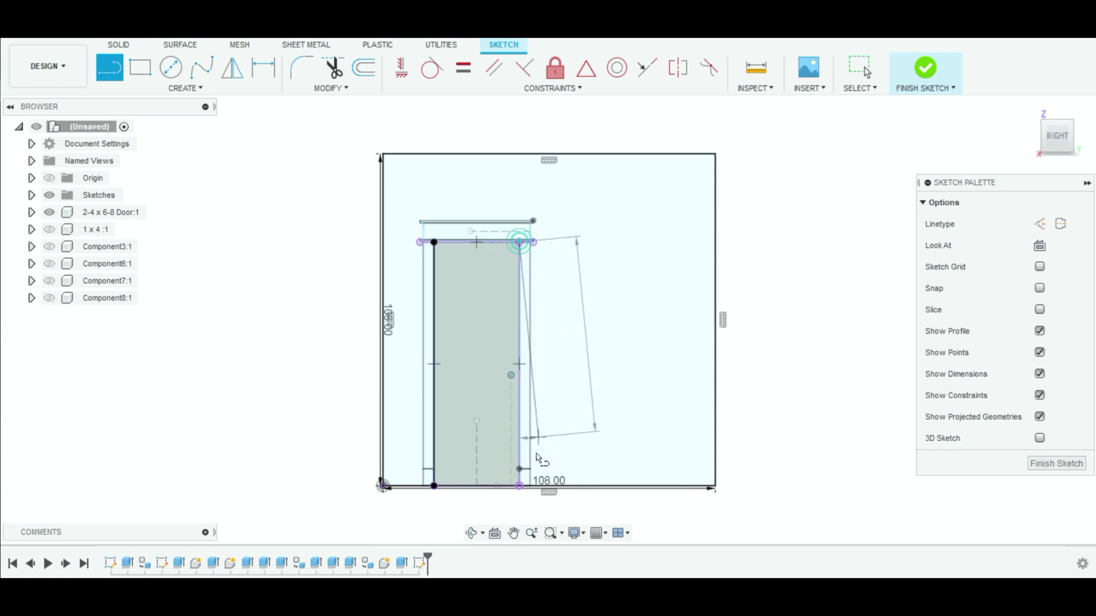
{"action": "double_click", "coordinate": [520, 485]}
{"action": "left_click", "coordinate": [433, 486]}
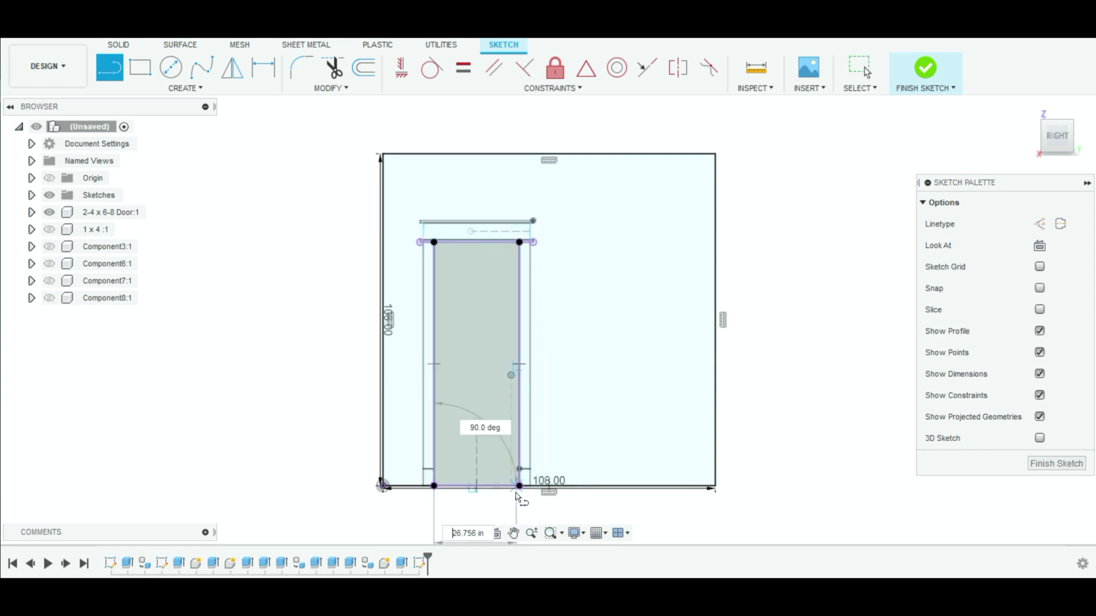
{"action": "double_click", "coordinate": [519, 485]}
{"action": "key", "text": "Escape"}
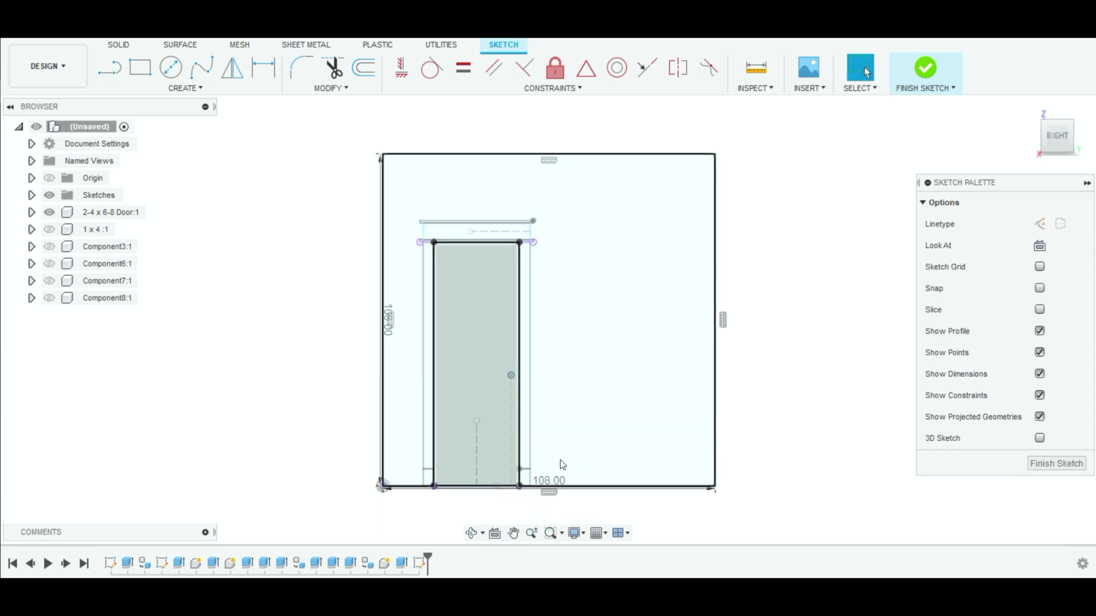
Try extruding the wall profile around the door opening by -.58 in and undo the extrusion
{"action": "key", "text": "e"}
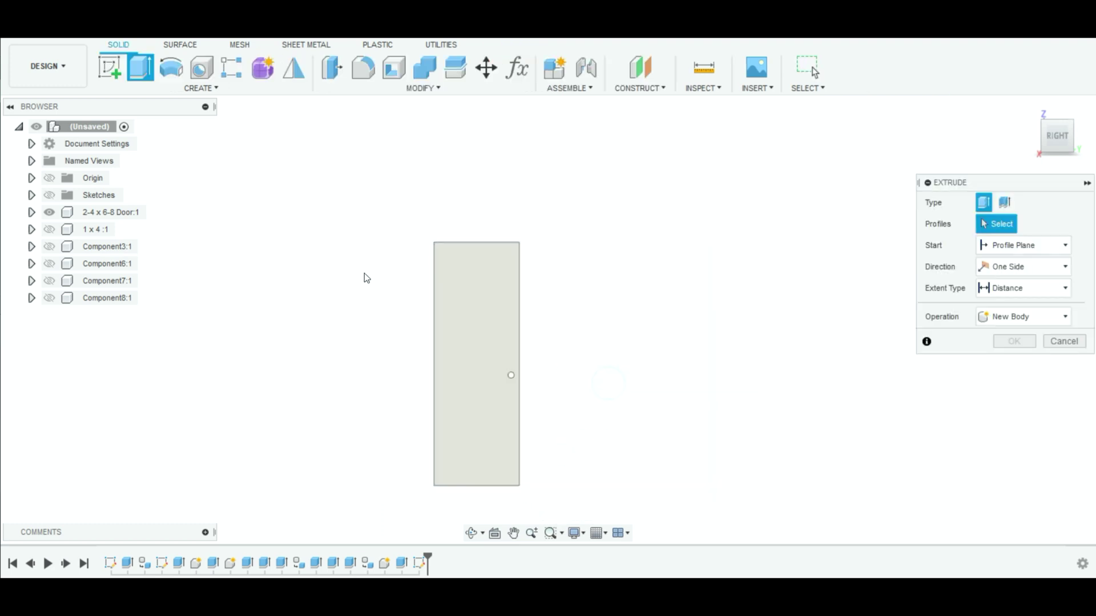
{"action": "left_click", "coordinate": [49, 195]}
{"action": "left_click", "coordinate": [568, 357]}
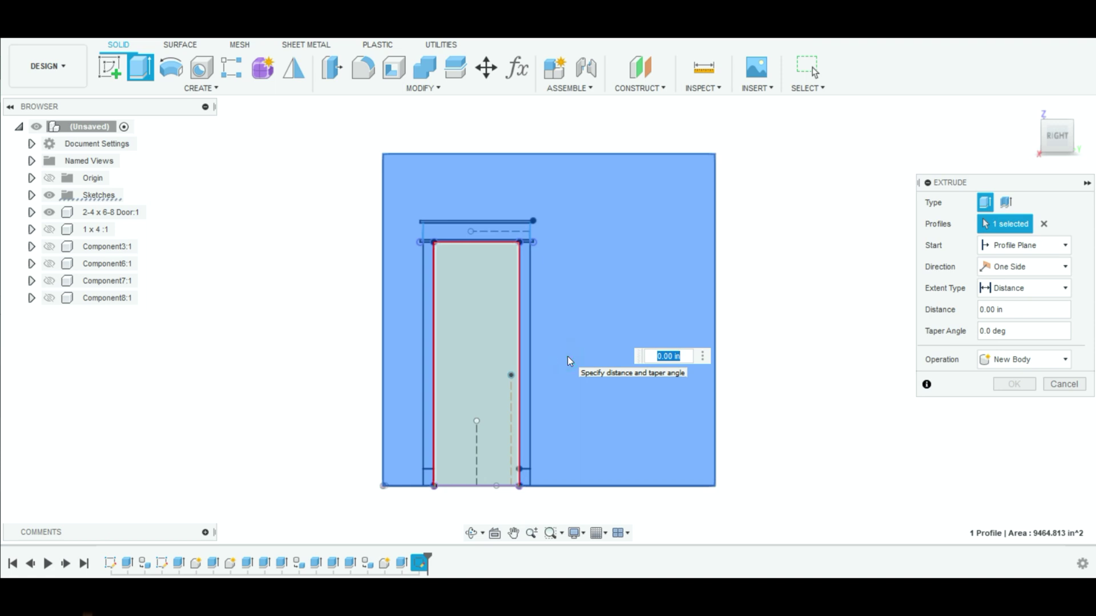
{"action": "type", "text": "-.58"}
{"action": "key", "text": "Return"}
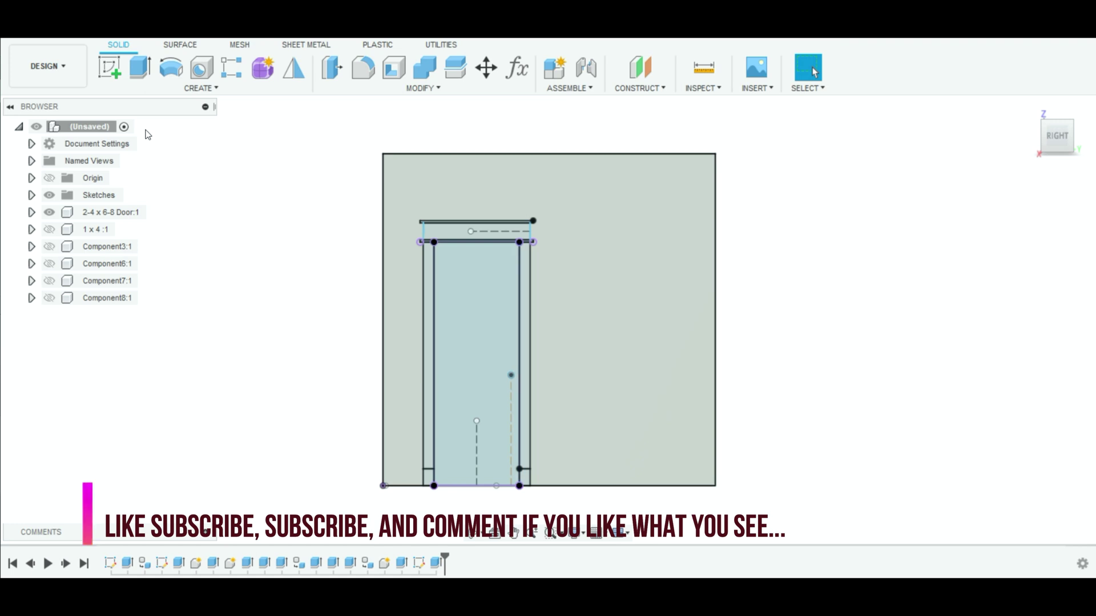
{"action": "left_click", "coordinate": [94, 35]}
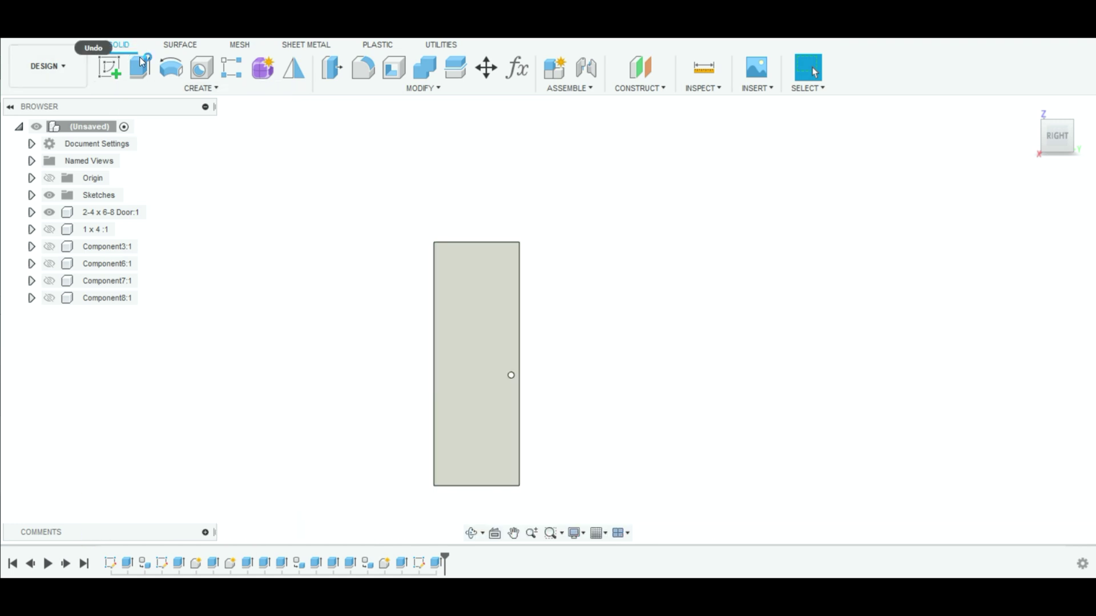
{"action": "left_click", "coordinate": [94, 36]}
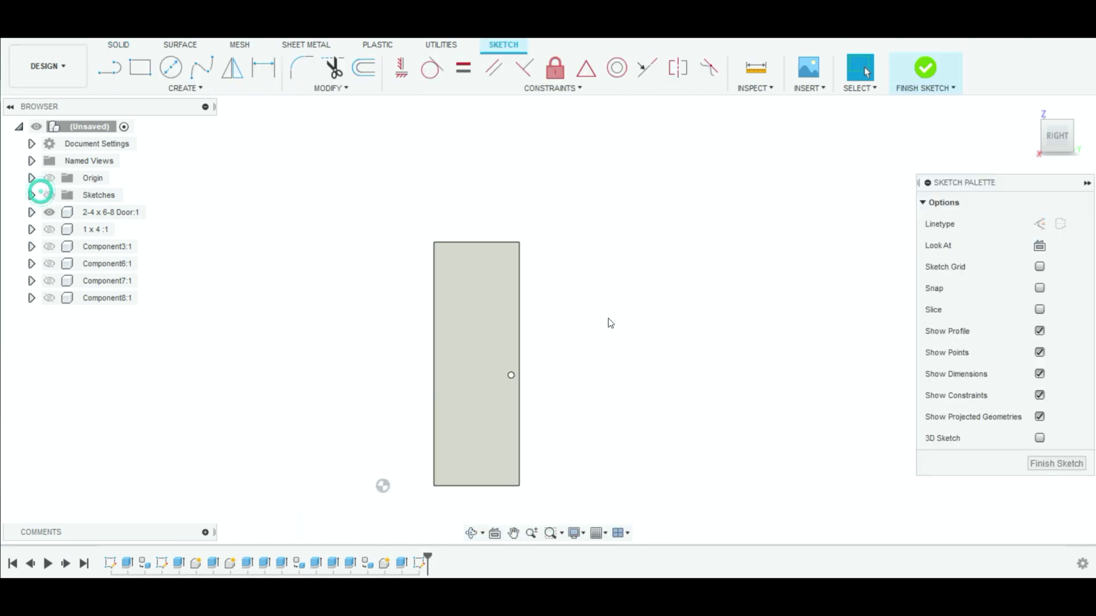
Extrude the wall profile around the door opening by 5/8 in as a new body and undo it
{"action": "key", "text": "e"}
{"action": "left_click", "coordinate": [49, 194]}
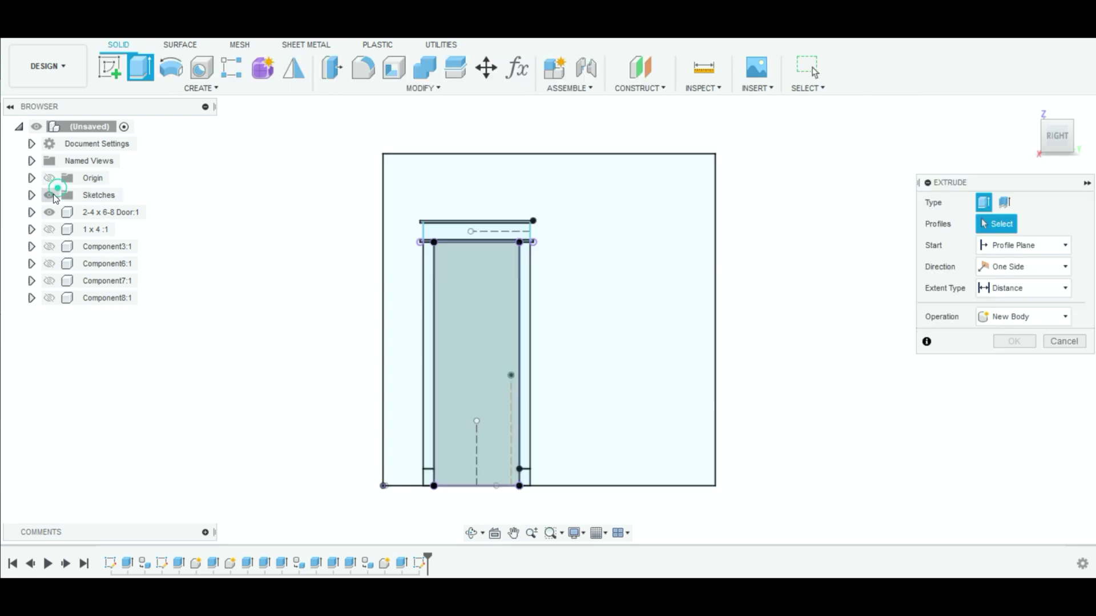
{"action": "left_click", "coordinate": [637, 348]}
{"action": "key", "text": "BackSpace"}
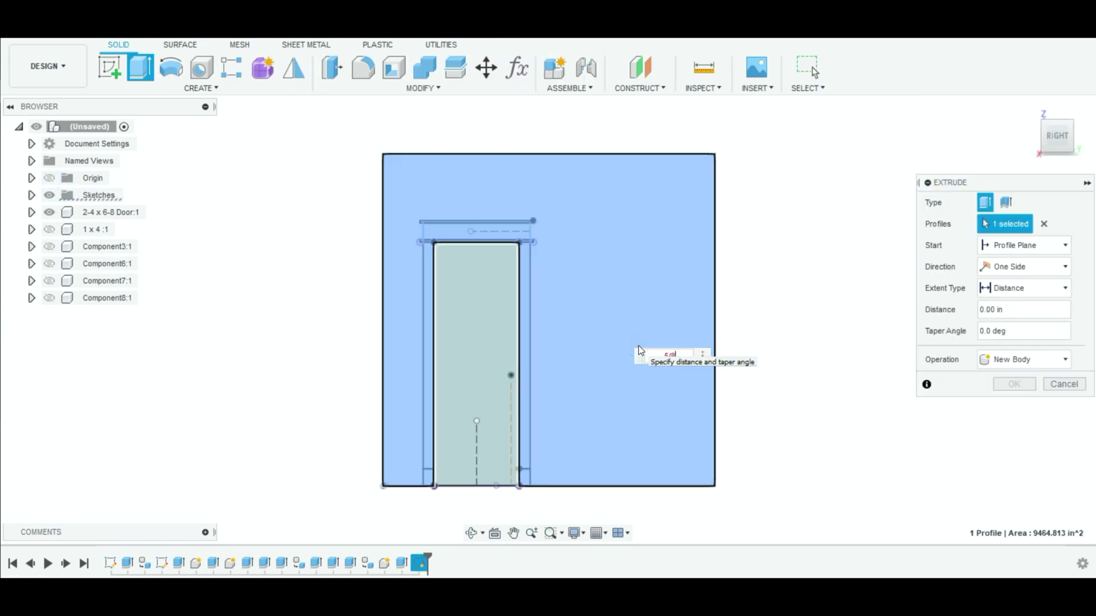
{"action": "type", "text": "5/8"}
{"action": "key", "text": "Return"}
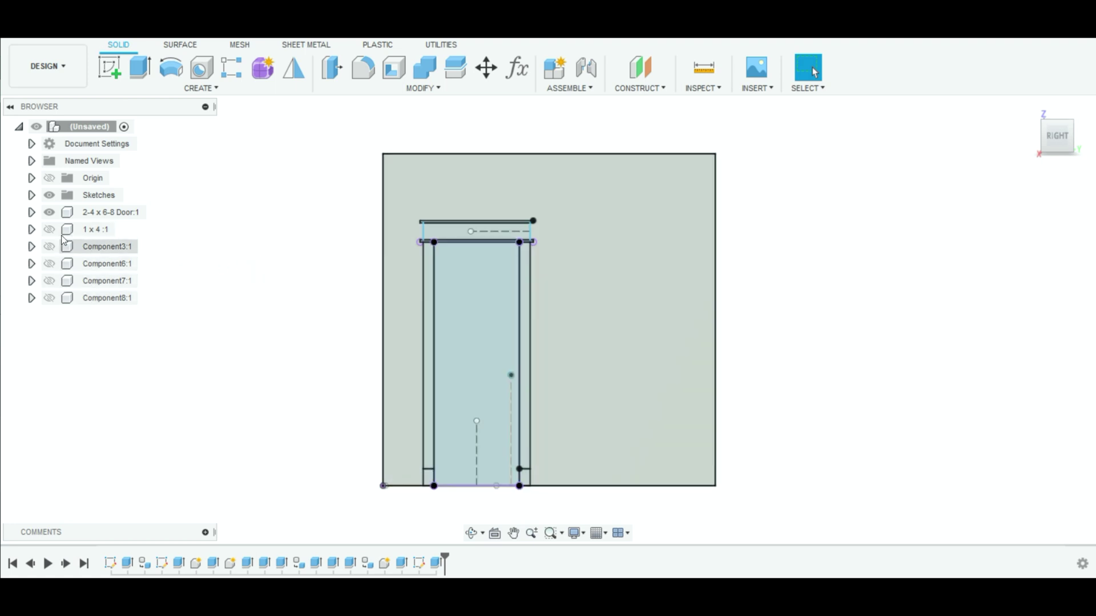
{"action": "left_click", "coordinate": [85, 298]}
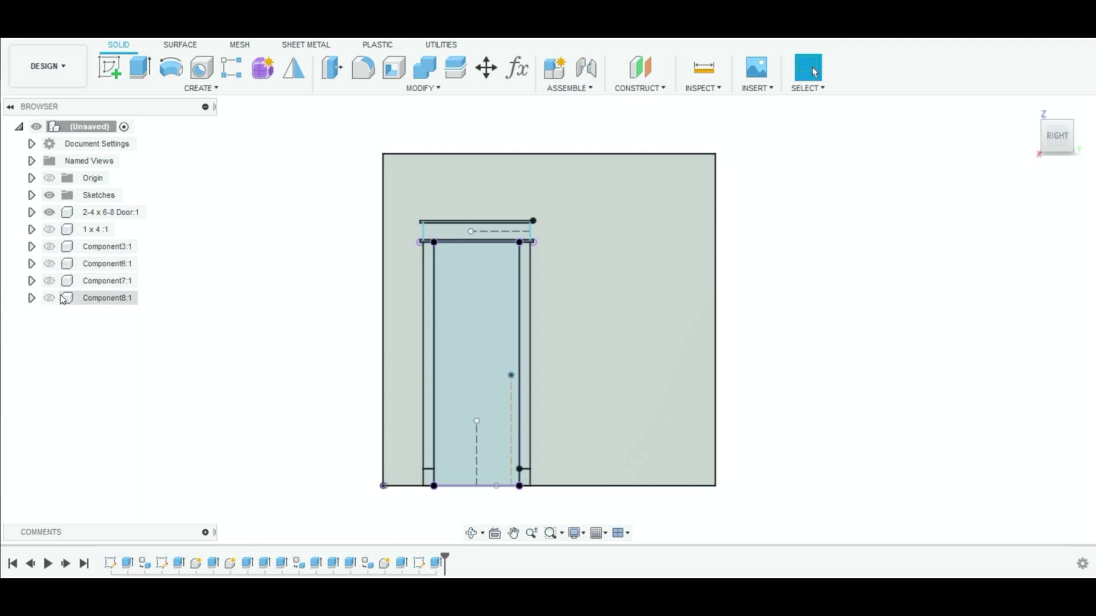
{"action": "left_click", "coordinate": [91, 34]}
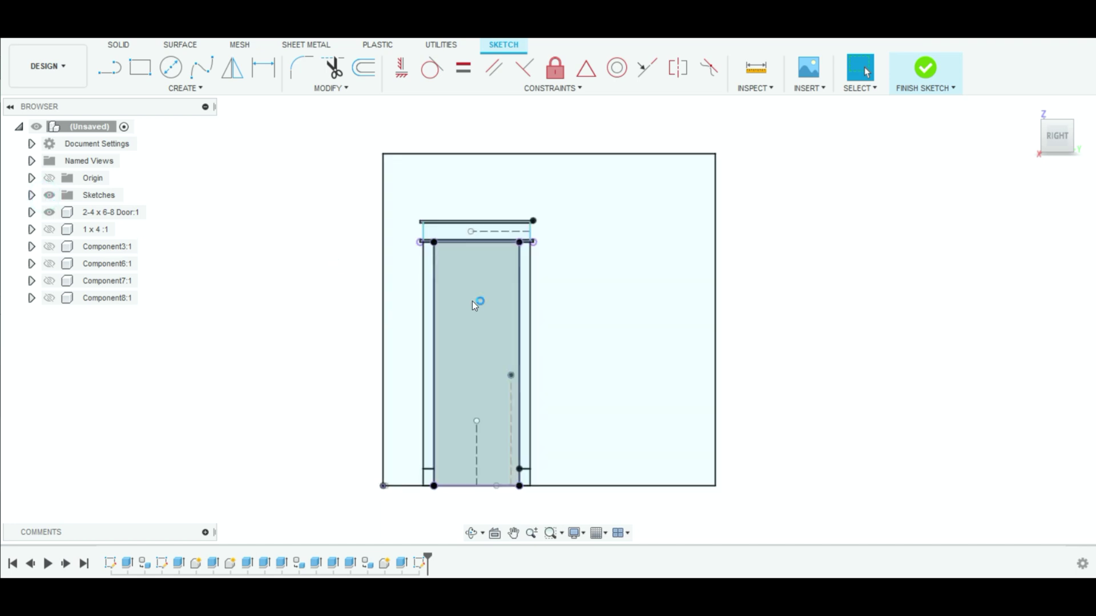
{"action": "key", "text": "e"}
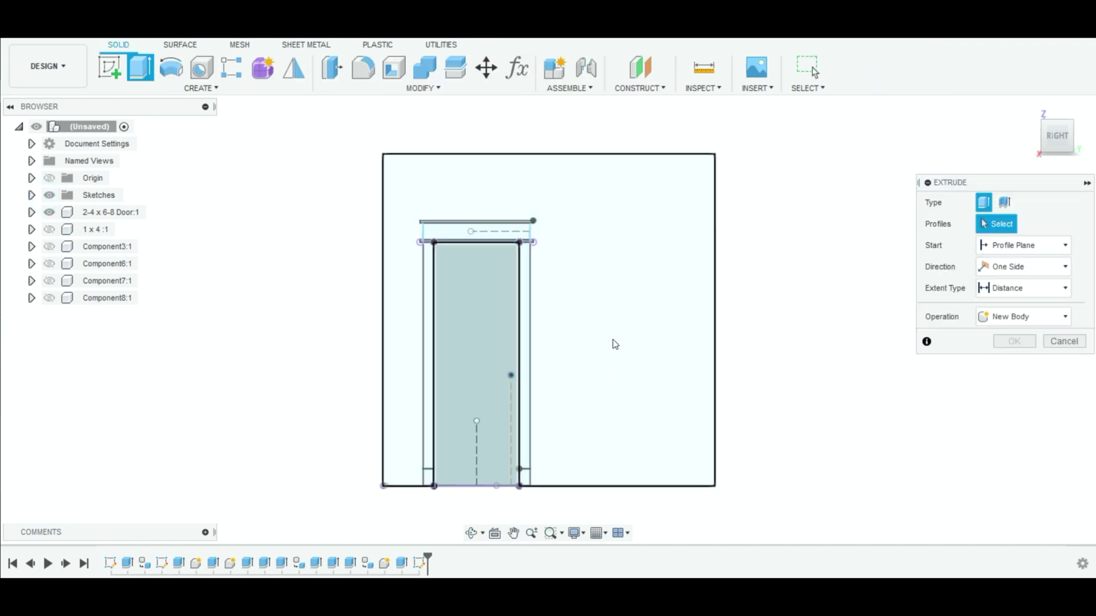
{"action": "left_click", "coordinate": [484, 231]}
{"action": "key", "text": "Escape"}
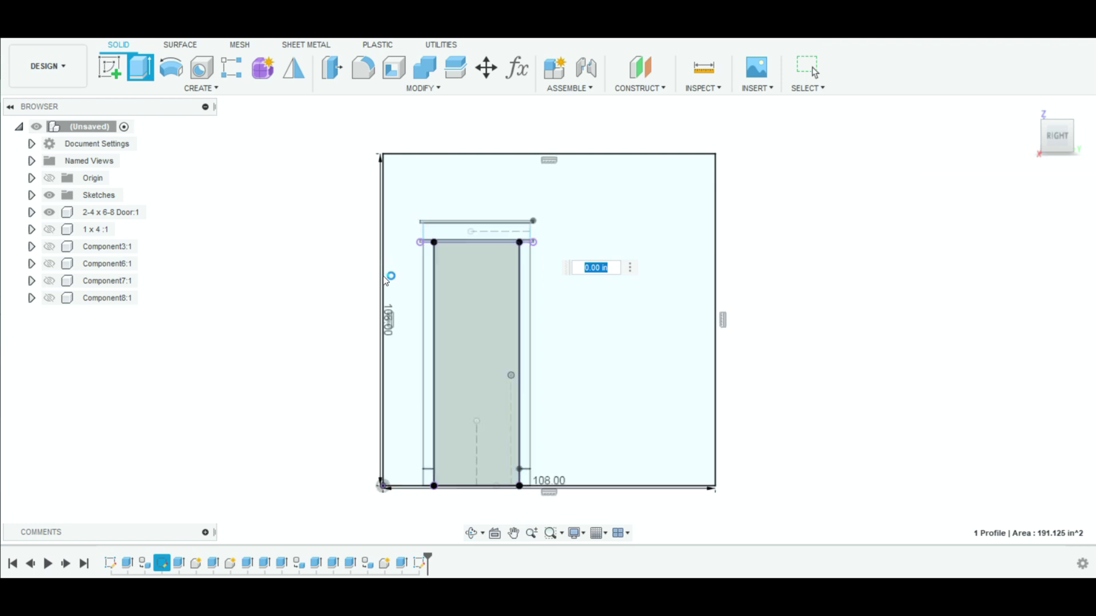
Extrude the wall profile around the door opening by -5/8 in as a new component
{"action": "double_click", "coordinate": [392, 302]}
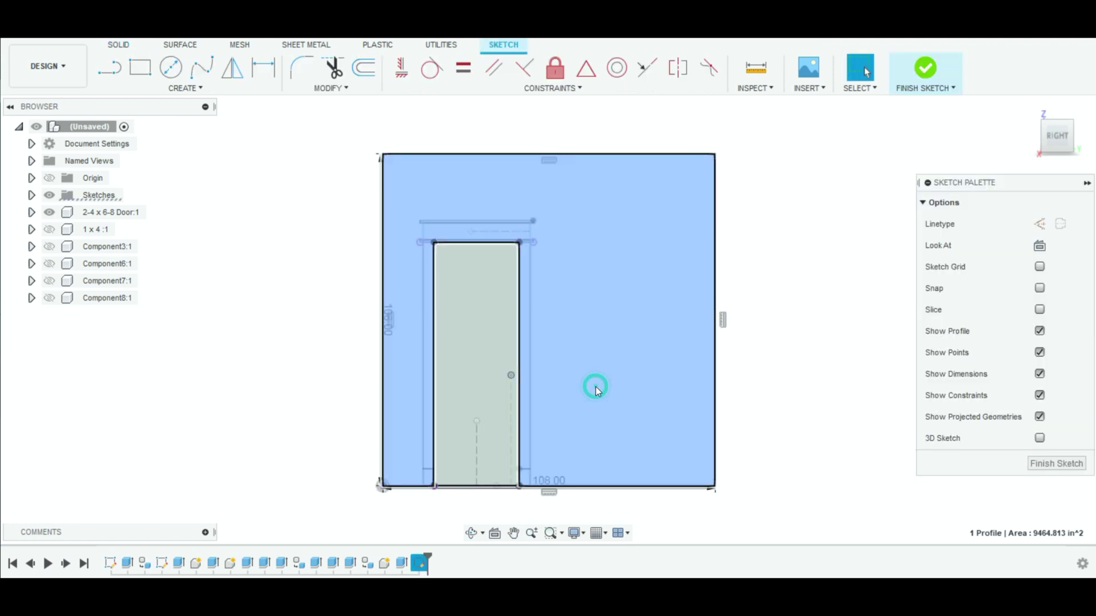
{"action": "key", "text": "e"}
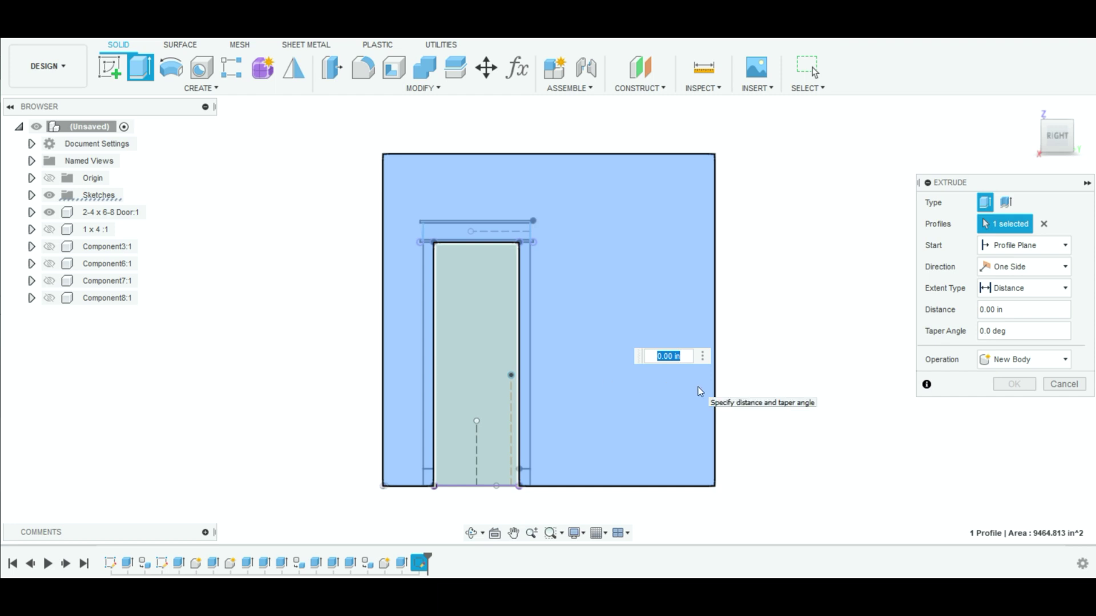
{"action": "key", "text": "BackSpace"}
{"action": "key", "text": "Return"}
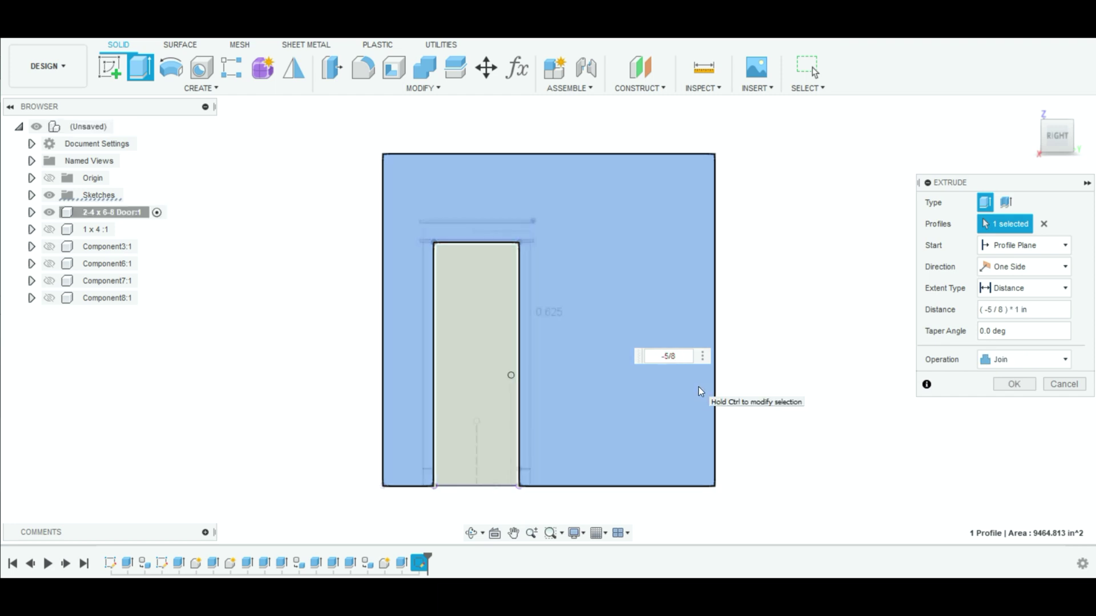
{"action": "left_click", "coordinate": [993, 358]}
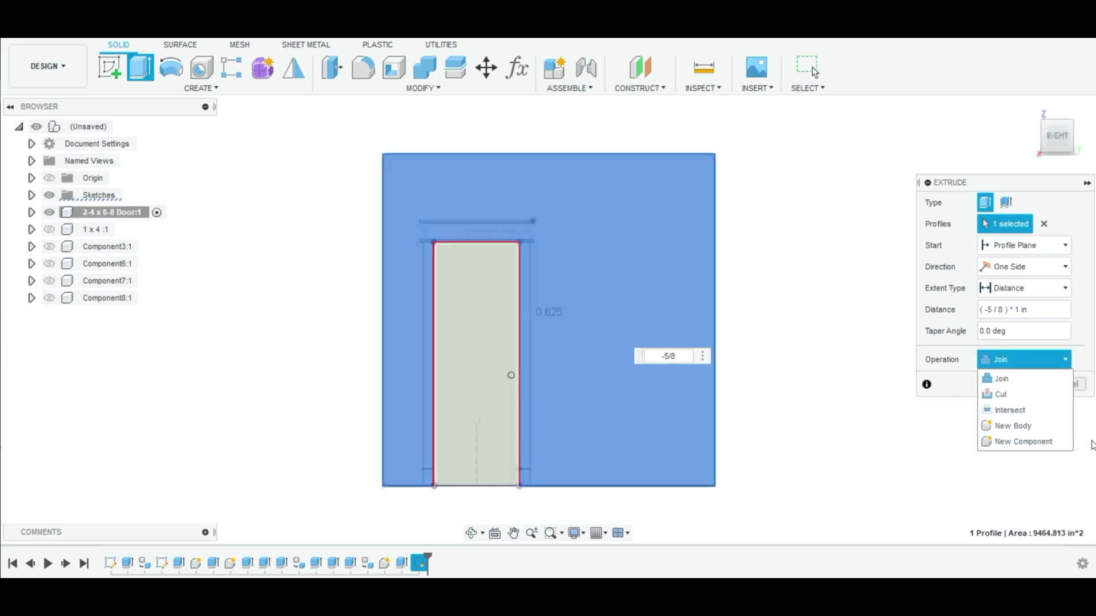
{"action": "left_click", "coordinate": [1027, 442]}
{"action": "left_click", "coordinate": [1016, 384]}
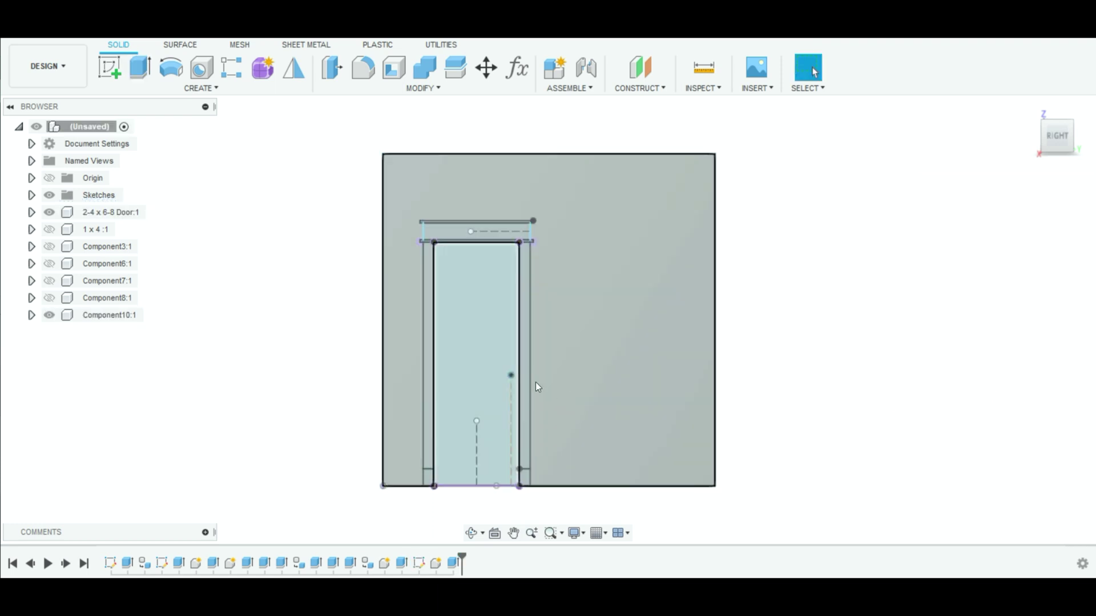
Show the hidden trim components from 1 x 4 through Component8
{"action": "left_click", "coordinate": [103, 297]}
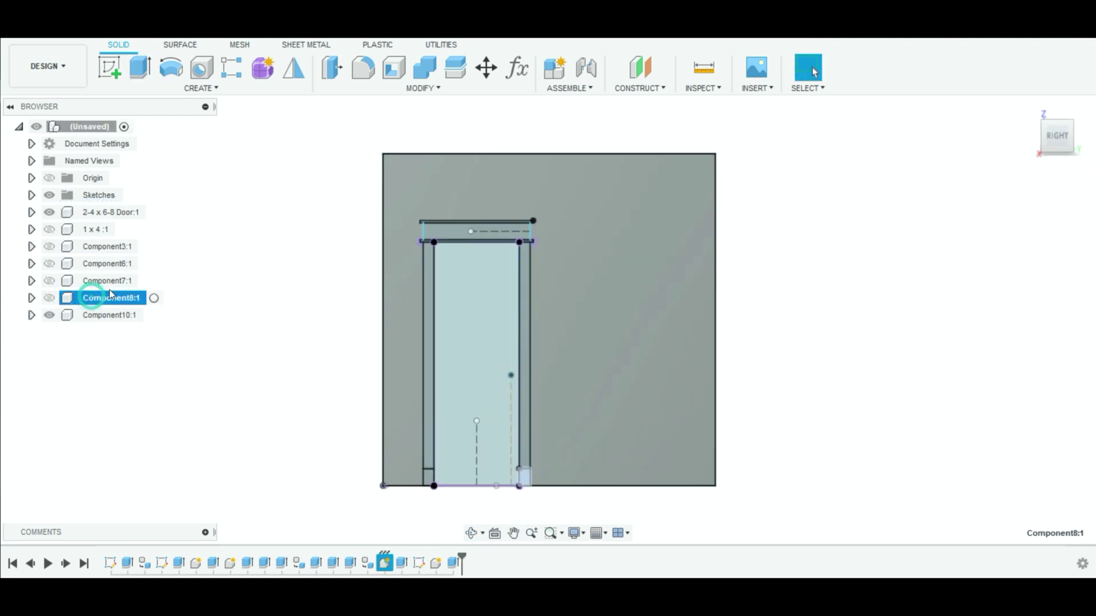
{"action": "left_click", "coordinate": [83, 231], "text": "shift"}
{"action": "key", "text": "v"}
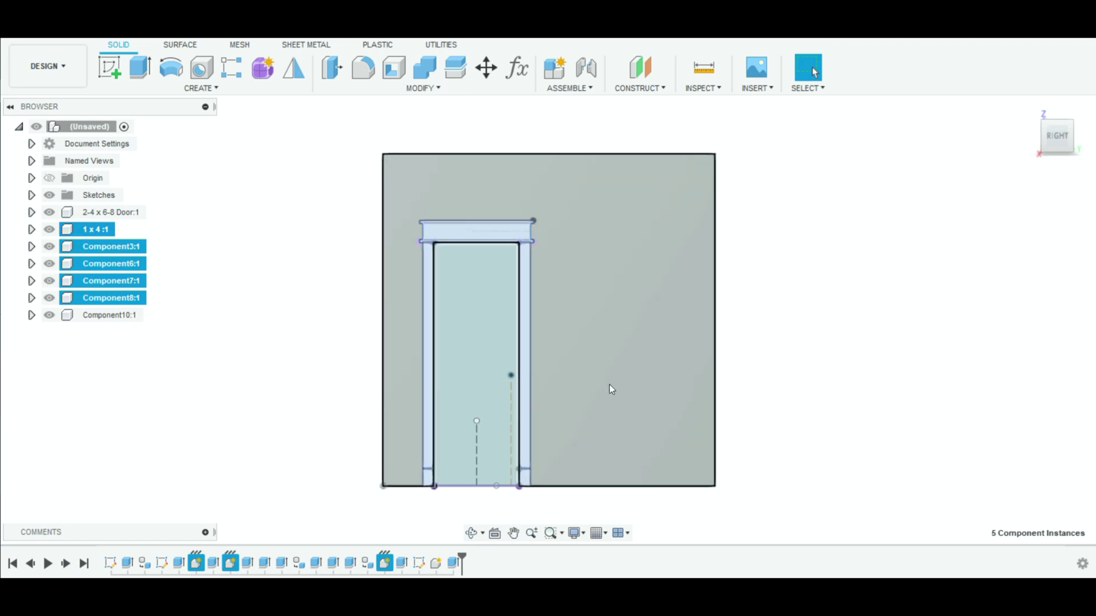
{"action": "left_click", "coordinate": [852, 383]}
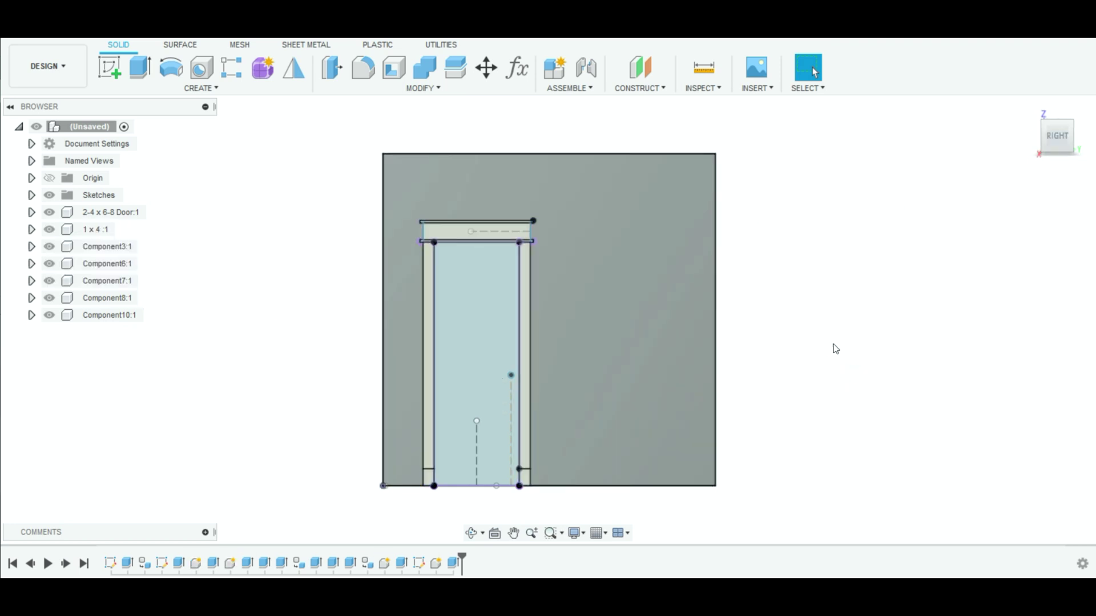
{"action": "left_click", "coordinate": [248, 380]}
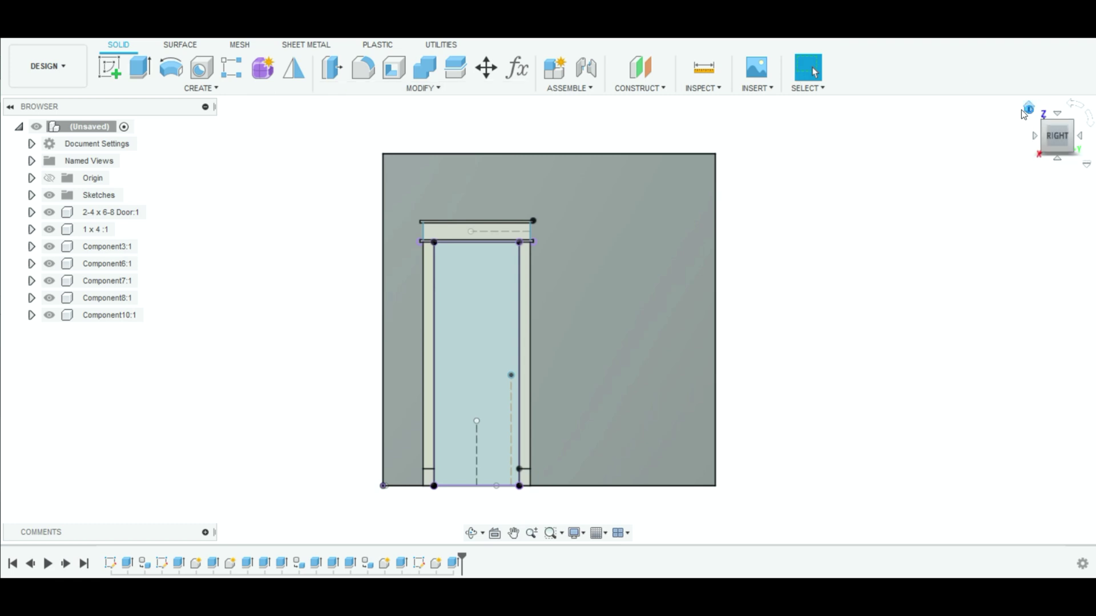
Apply the off-white appearance already in this design to the door and wall model
{"action": "left_click", "coordinate": [1027, 109]}
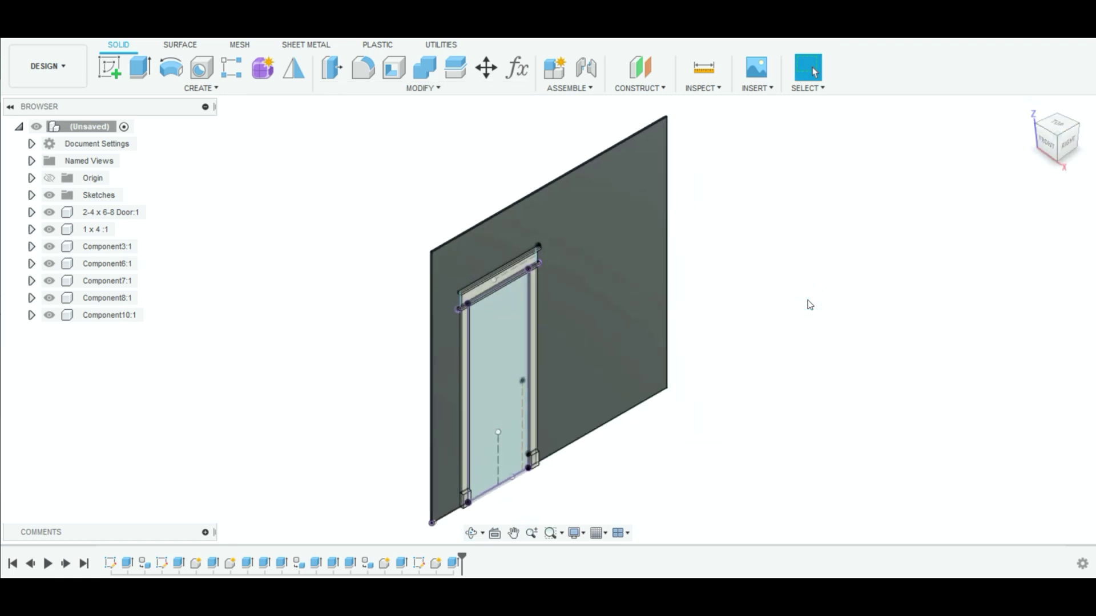
{"action": "left_click", "coordinate": [487, 375]}
{"action": "key", "text": "a"}
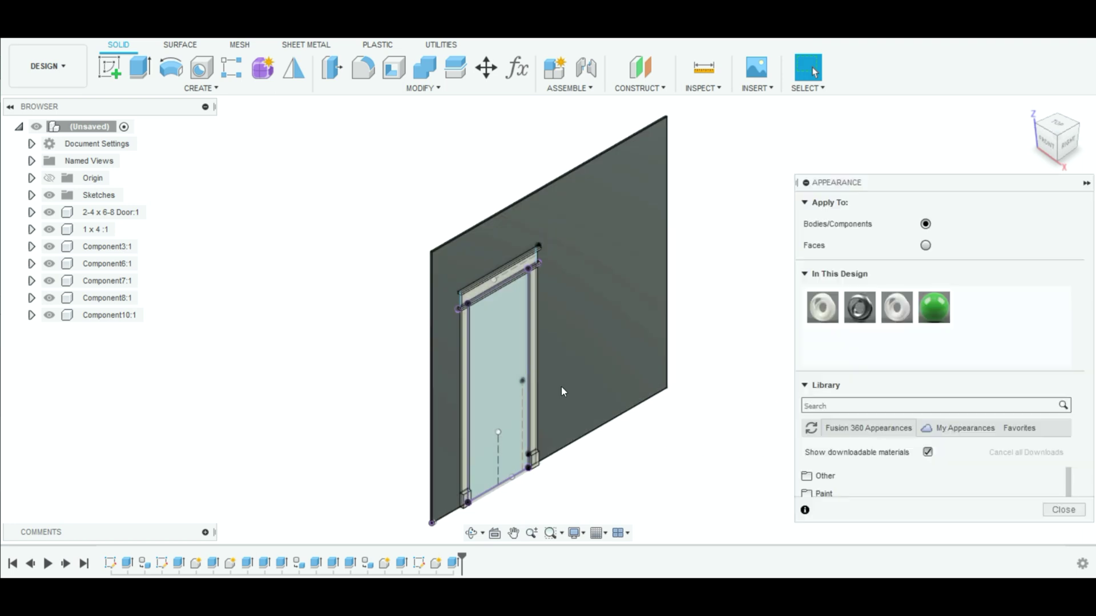
{"action": "left_click_drag", "start_coordinate": [821, 307], "coordinate": [517, 461]}
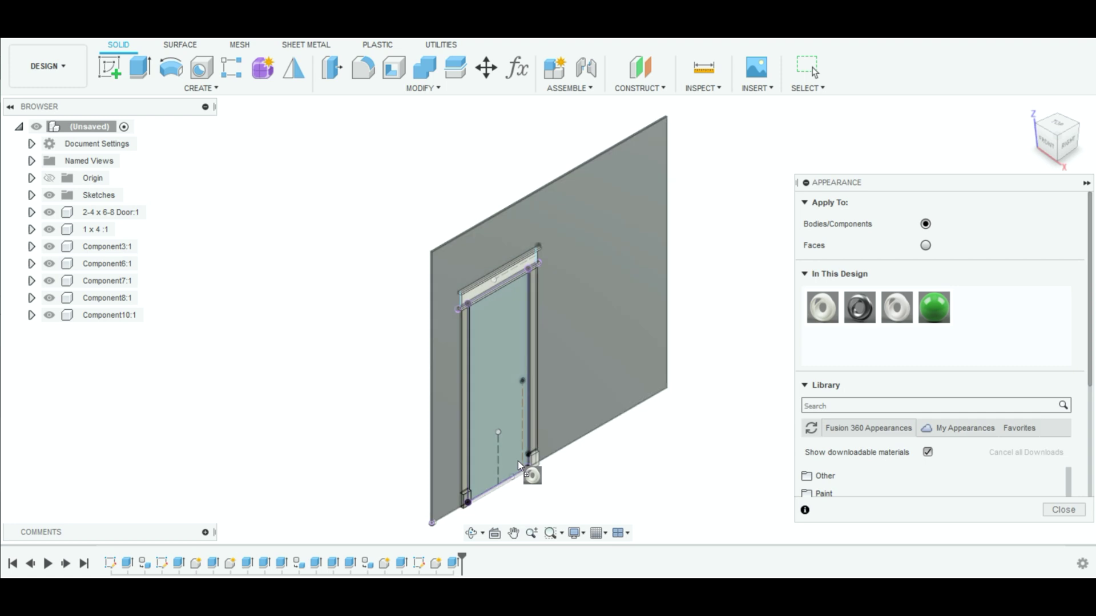
{"action": "left_click", "coordinate": [515, 313]}
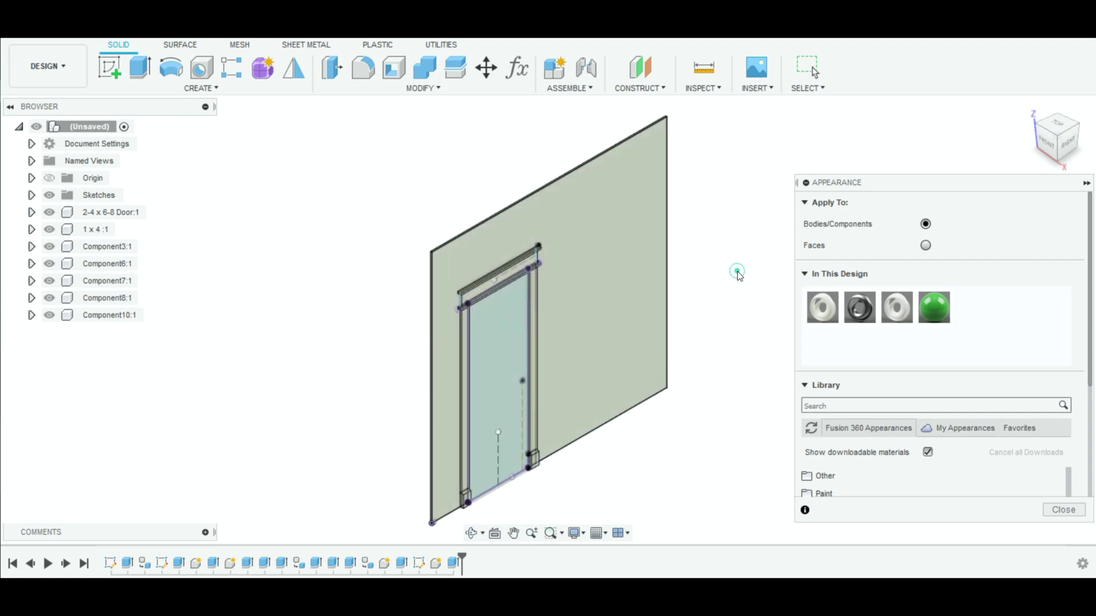
Try the green appearance across the whole model and hide the sketches to check it
{"action": "left_click_drag", "start_coordinate": [934, 306], "coordinate": [658, 270]}
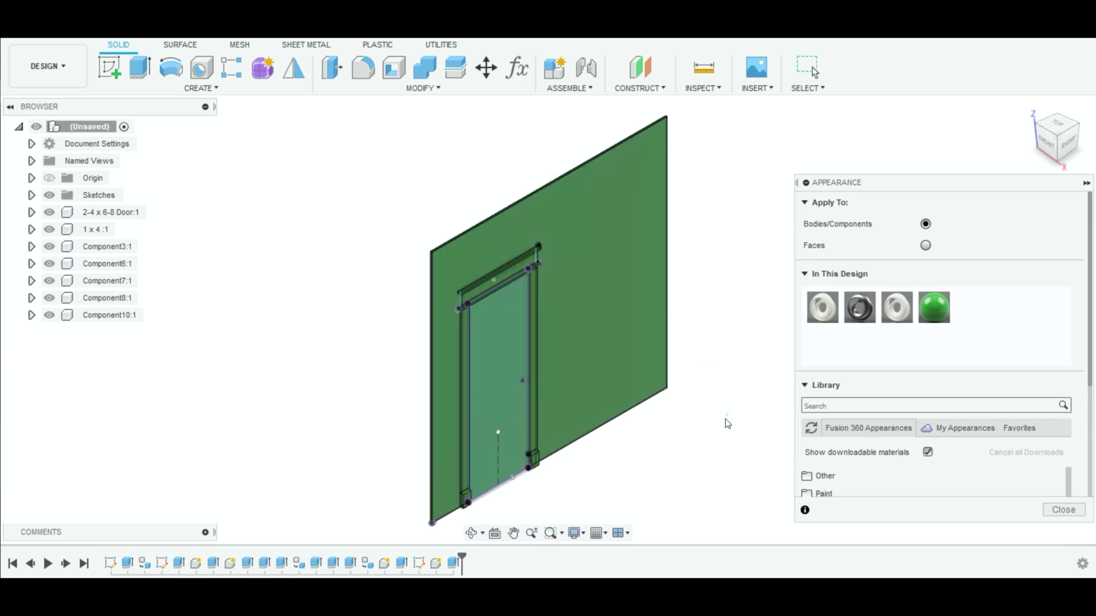
{"action": "key", "text": "Escape"}
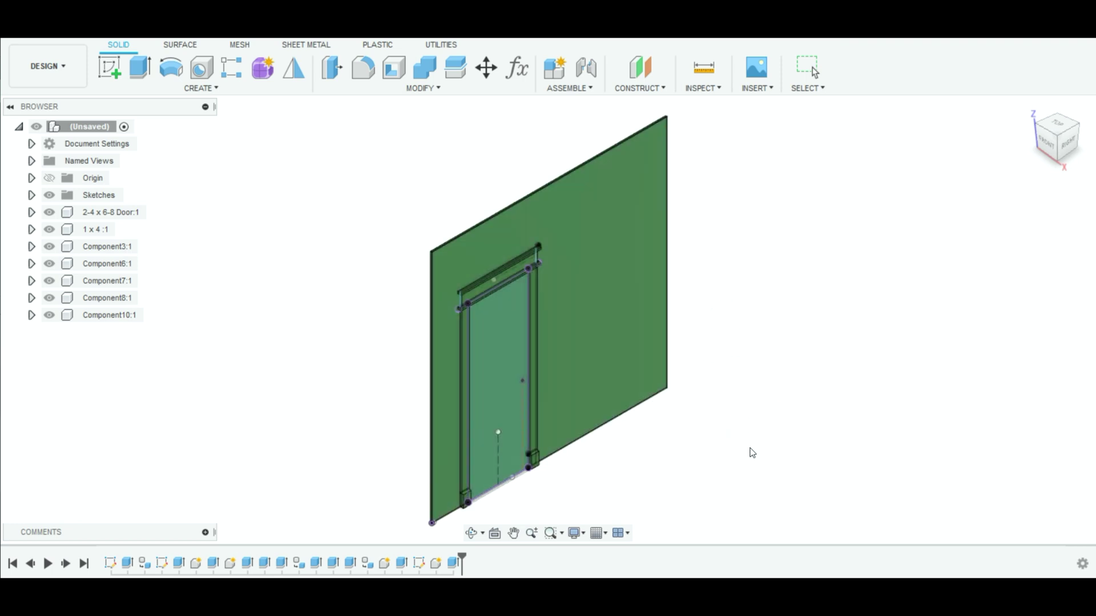
{"action": "left_click", "coordinate": [100, 311]}
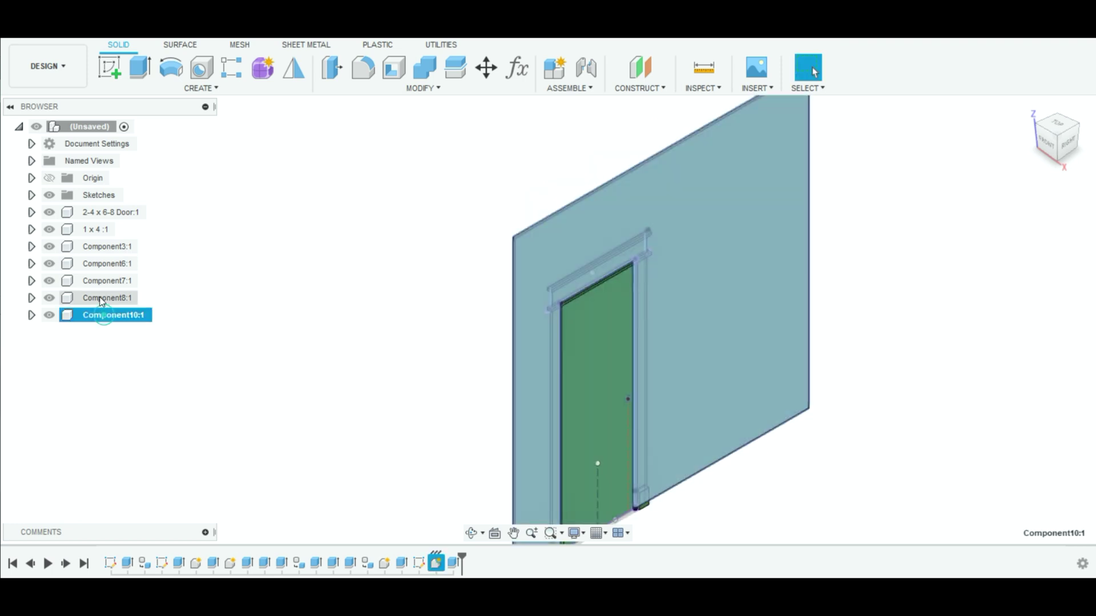
{"action": "left_click", "coordinate": [102, 298]}
{"action": "left_click", "coordinate": [103, 244]}
{"action": "left_click", "coordinate": [91, 196]}
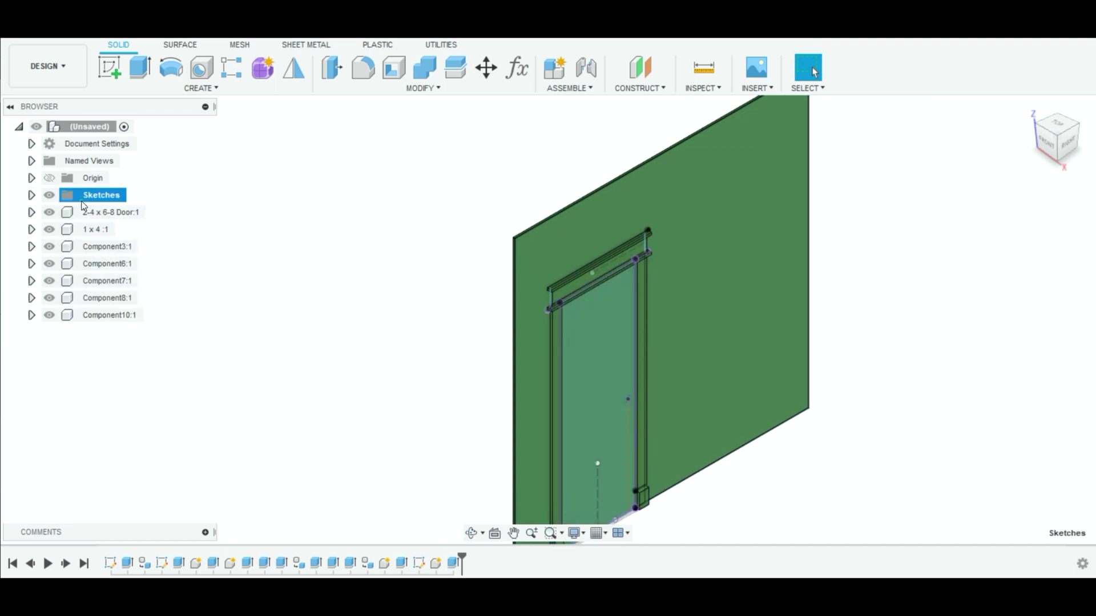
{"action": "left_click", "coordinate": [52, 197]}
{"action": "scroll", "coordinate": [450, 326], "scroll_direction": "up", "scroll_amount": 2}
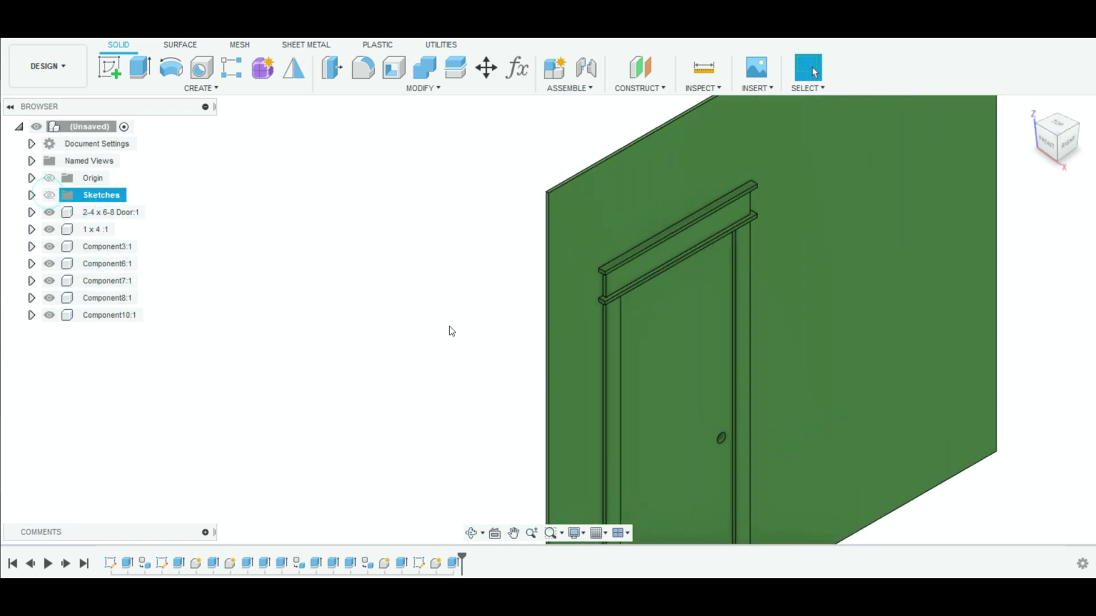
{"action": "scroll", "coordinate": [315, 289], "scroll_direction": "down", "scroll_amount": 5}
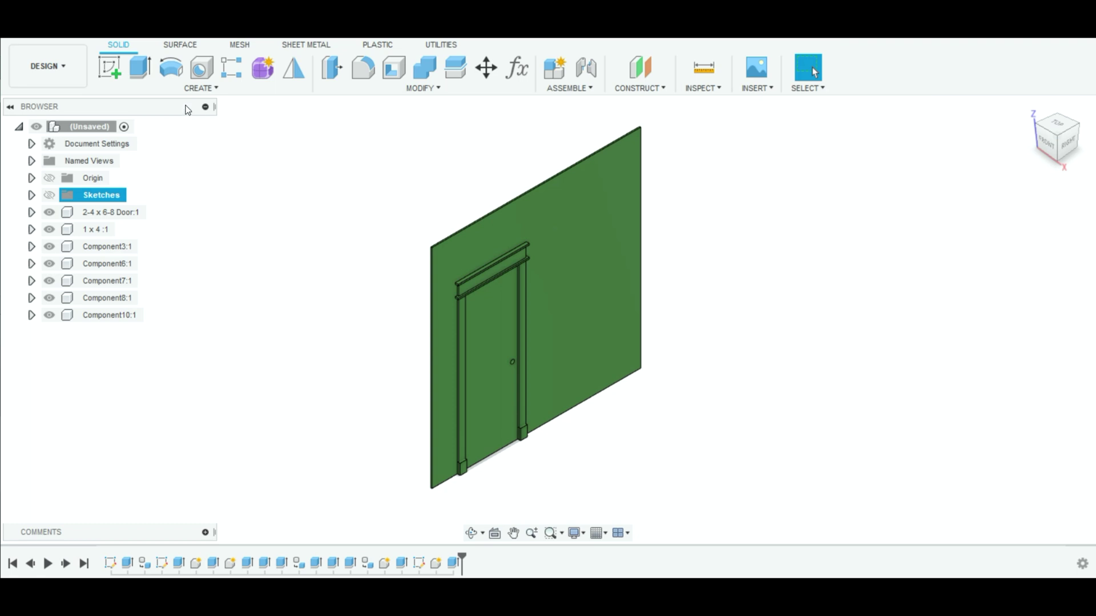
Undo the green appearance on the whole model and hide all sketches
{"action": "left_click", "coordinate": [91, 32]}
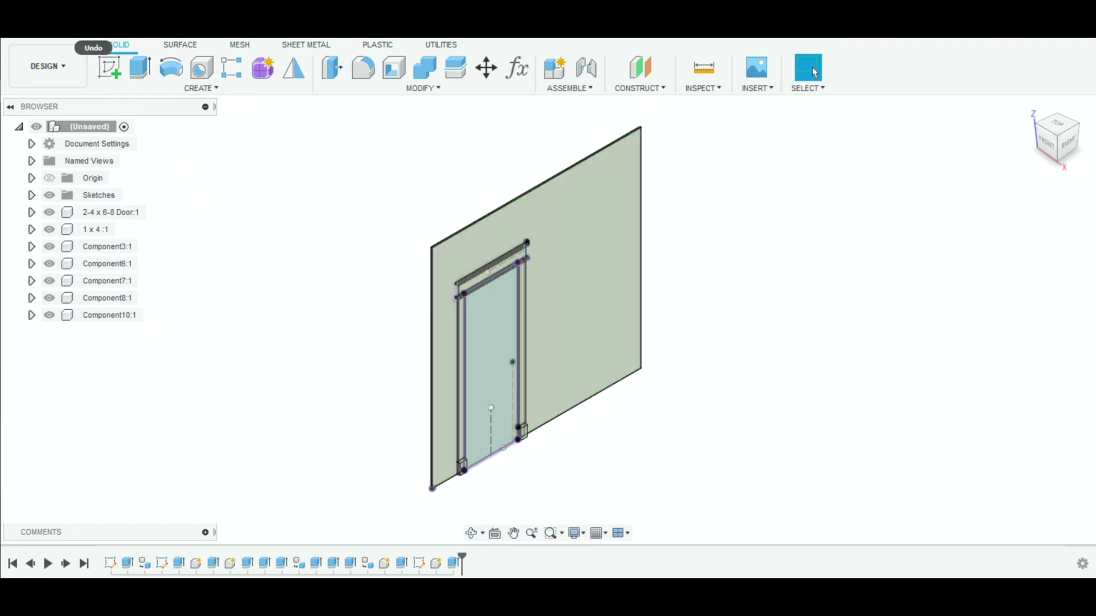
{"action": "left_click", "coordinate": [210, 301]}
{"action": "left_click", "coordinate": [267, 348]}
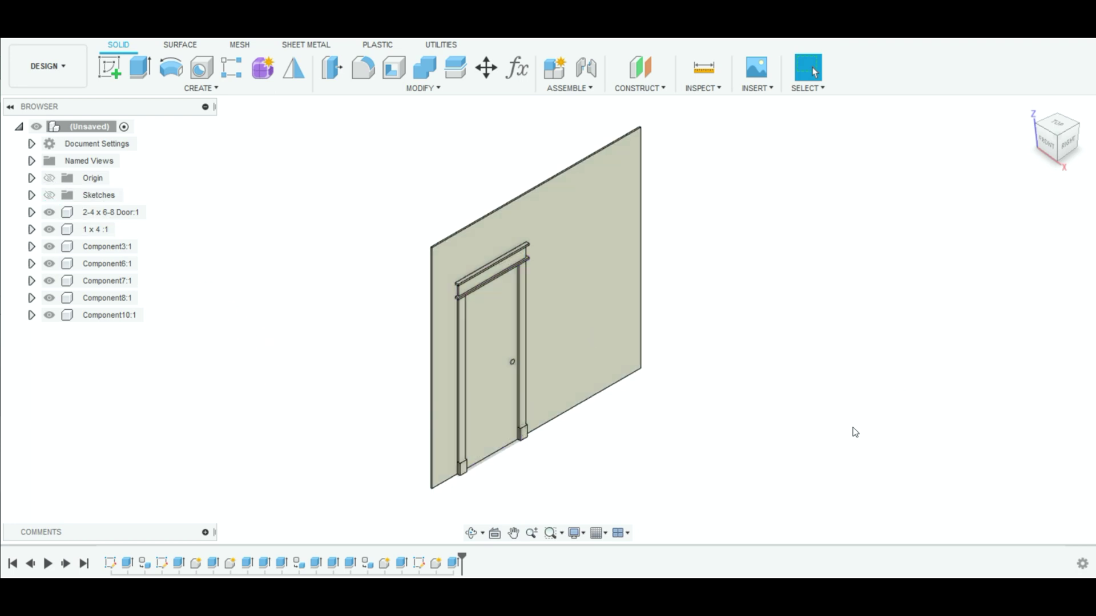
Apply the green appearance to the wall component only, leaving the door and trim off-white
{"action": "key", "text": "a"}
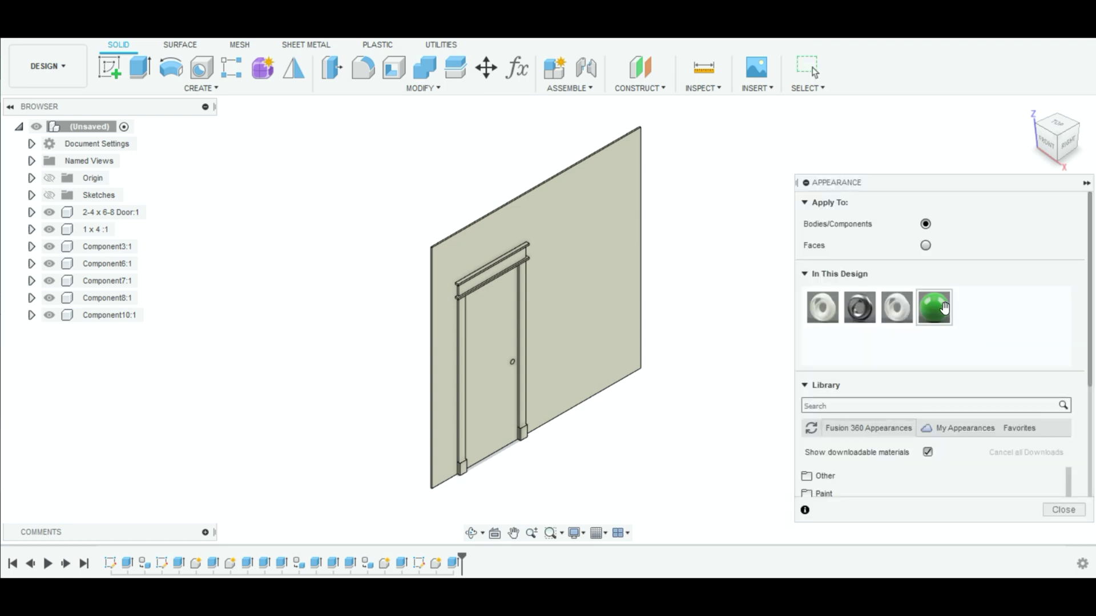
{"action": "left_click_drag", "start_coordinate": [932, 307], "coordinate": [614, 273]}
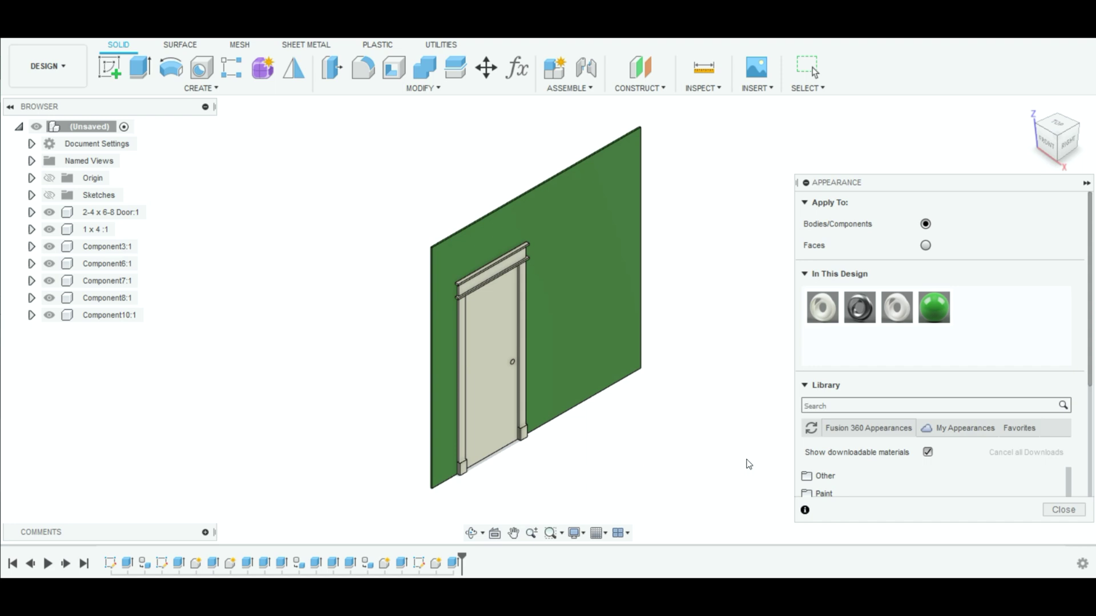
{"action": "key", "text": "Escape"}
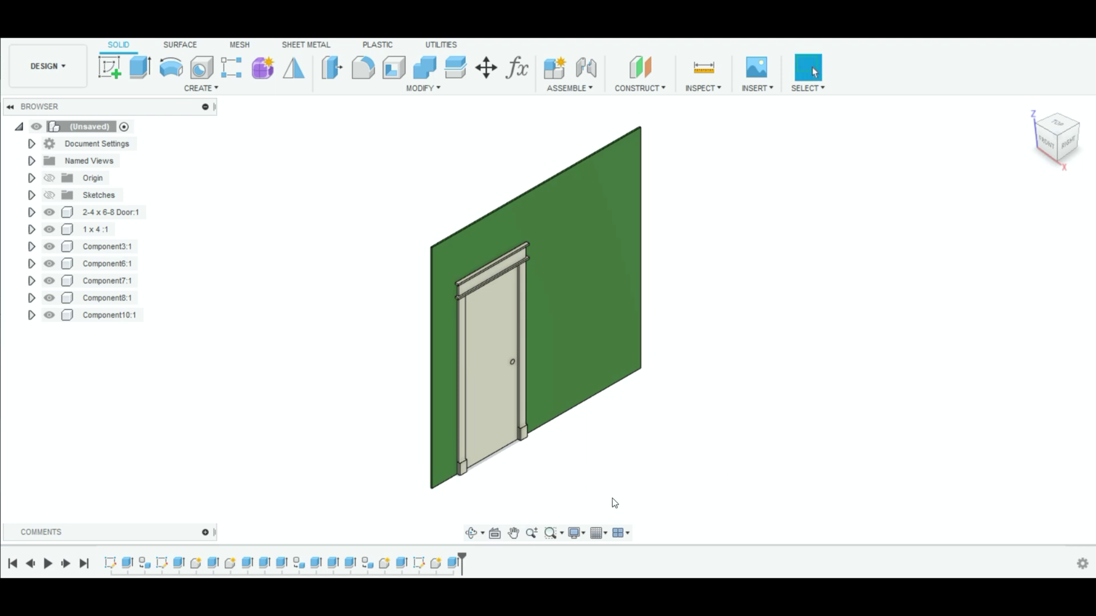
Collapse the component tree and examine the finished door, trim and wall from the right side and at angles
{"action": "scroll", "coordinate": [614, 500], "scroll_direction": "down", "scroll_amount": 1}
{"action": "left_click", "coordinate": [10, 107]}
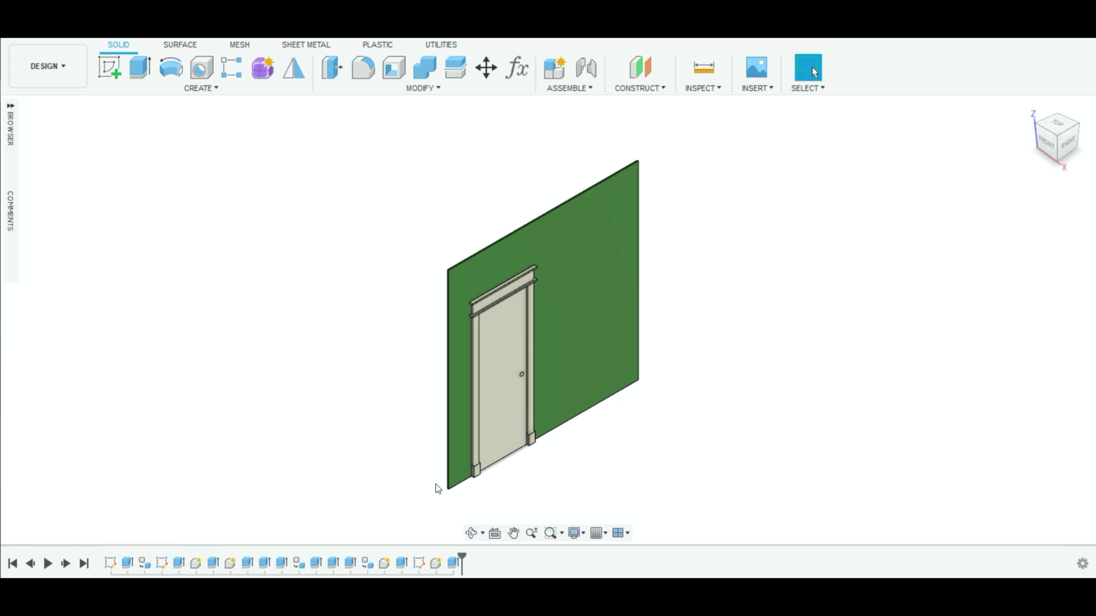
{"action": "scroll", "coordinate": [554, 494], "scroll_direction": "up", "scroll_amount": 1}
{"action": "scroll", "coordinate": [579, 485], "scroll_direction": "up", "scroll_amount": 1}
{"action": "middle_click_drag", "start_coordinate": [803, 383], "coordinate": [763, 331]}
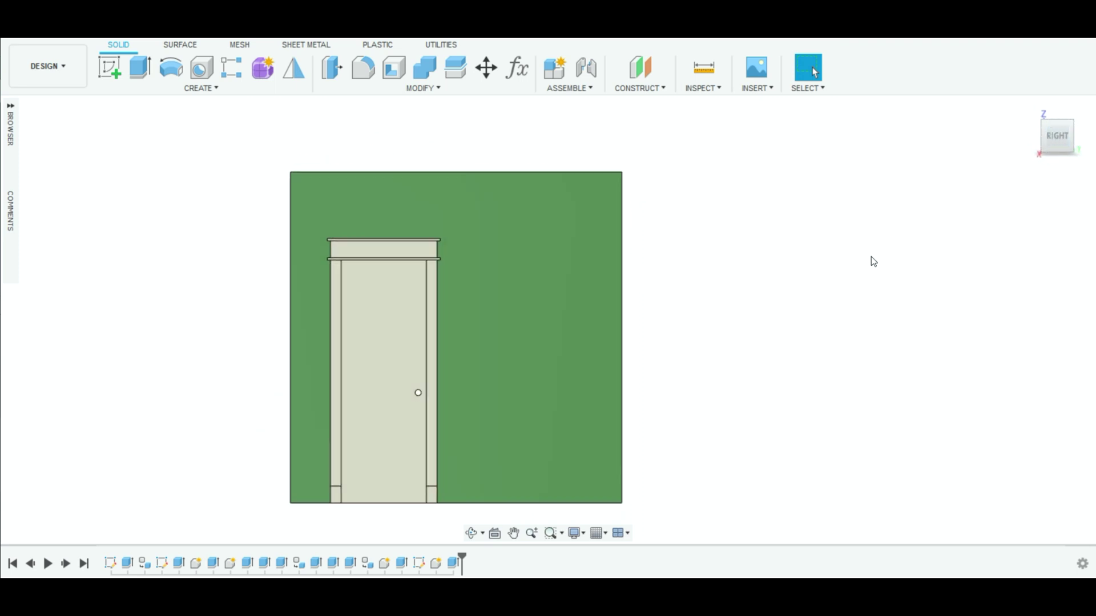
{"action": "middle_click_drag", "start_coordinate": [696, 375], "coordinate": [746, 391], "text": "shift"}
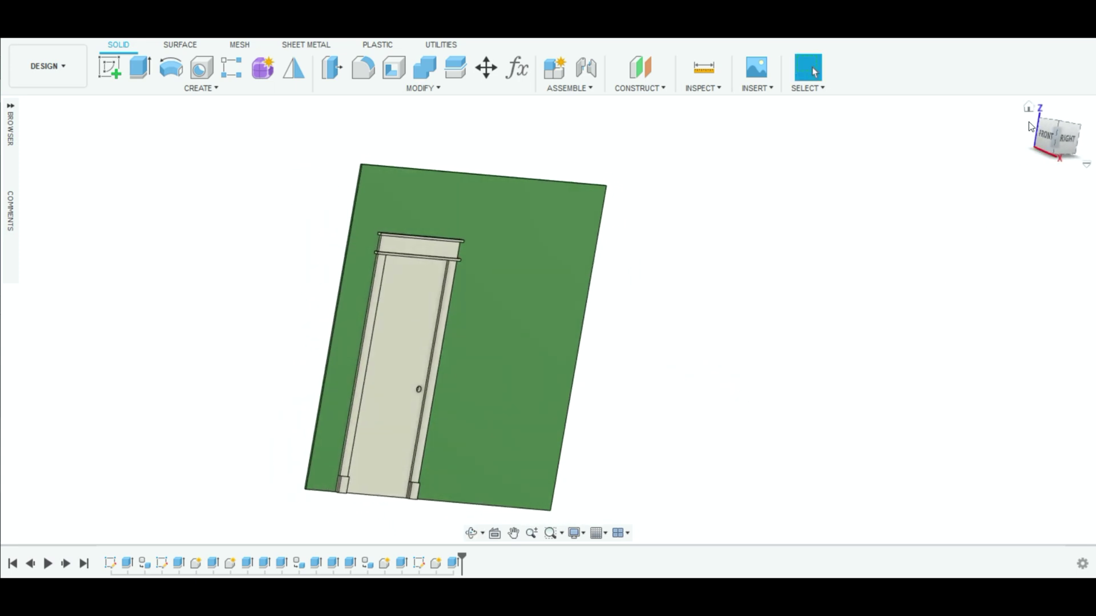
{"action": "left_click", "coordinate": [1056, 136]}
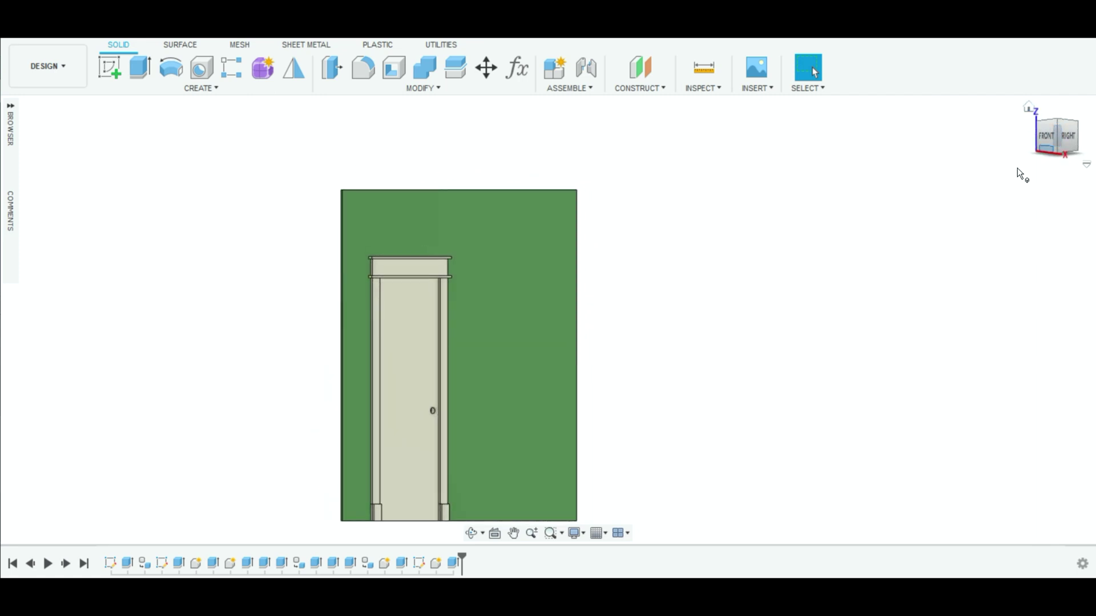
{"action": "middle_click_drag", "start_coordinate": [687, 421], "coordinate": [686, 373]}
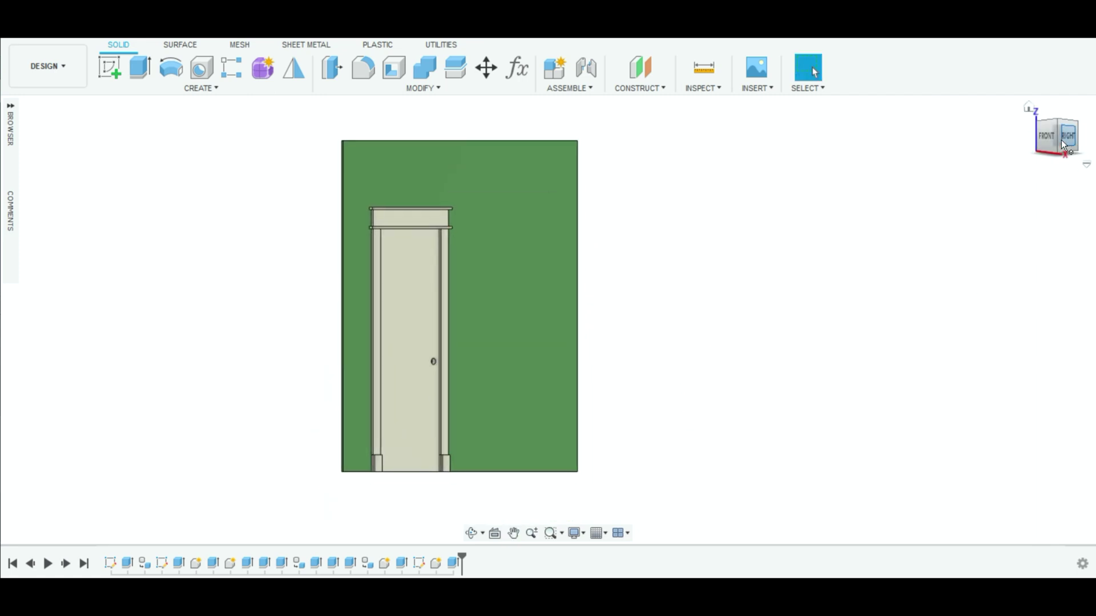
{"action": "left_click_drag", "start_coordinate": [1066, 144], "coordinate": [1061, 154]}
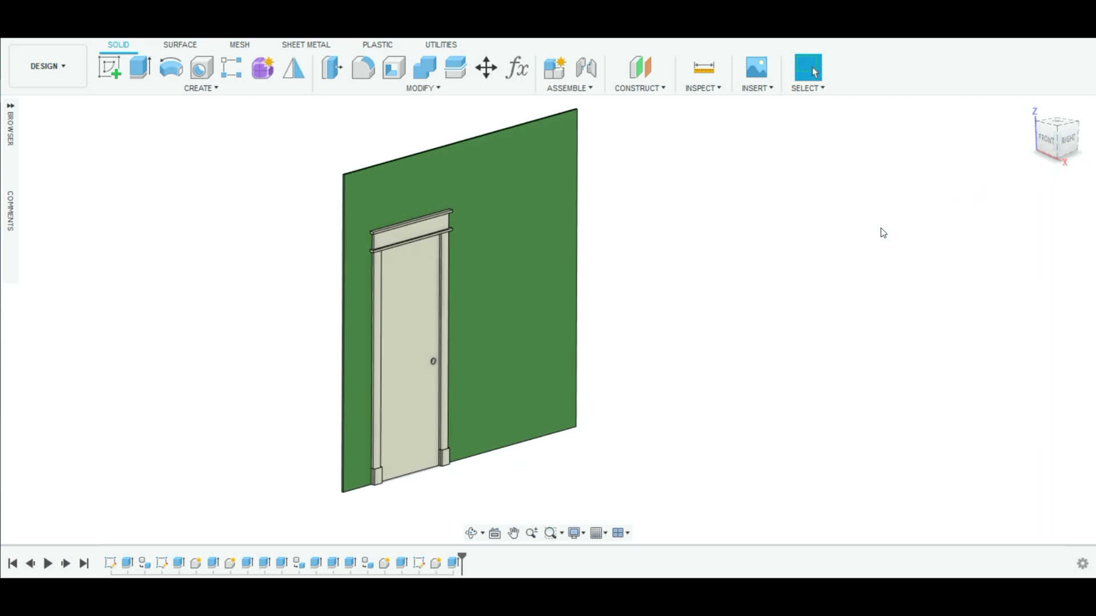